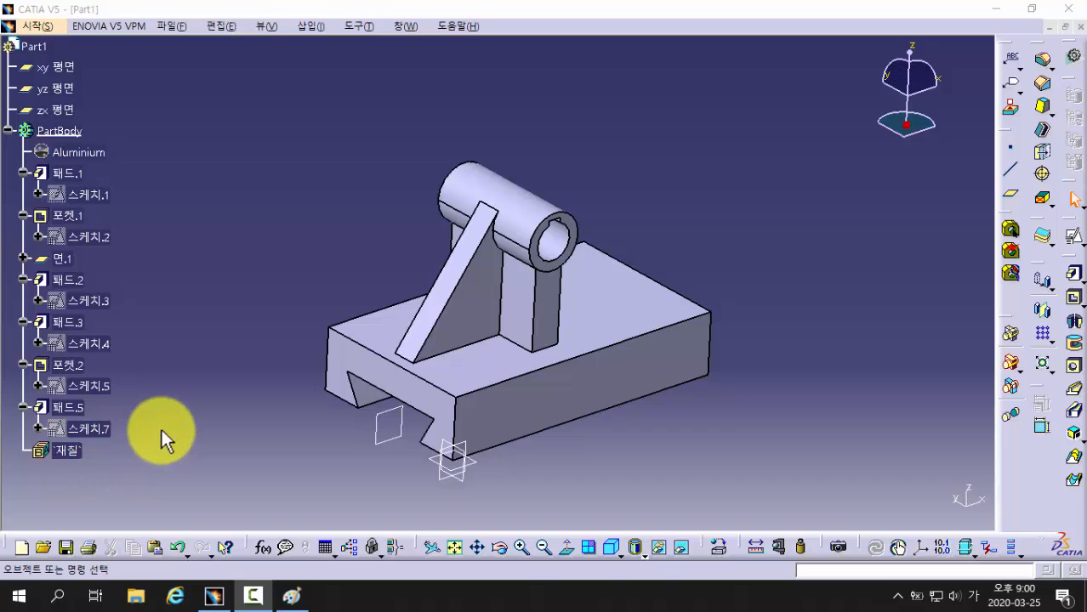
Delete the triangular rib pad 패드.5 together with its sketch.
{"action": "right_click", "coordinate": [78, 412]}
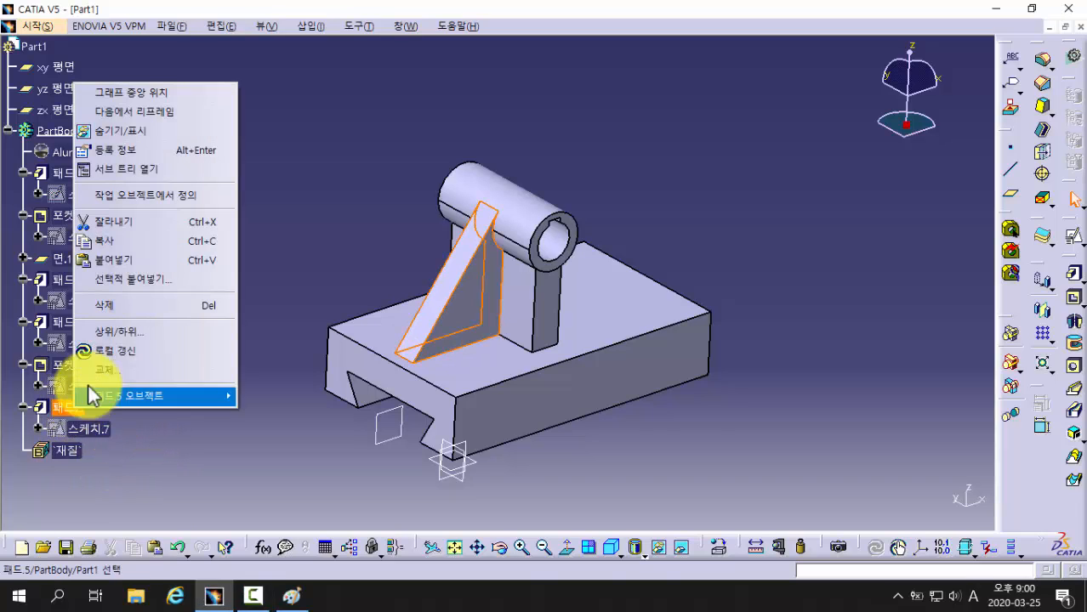
{"action": "left_click", "coordinate": [103, 307]}
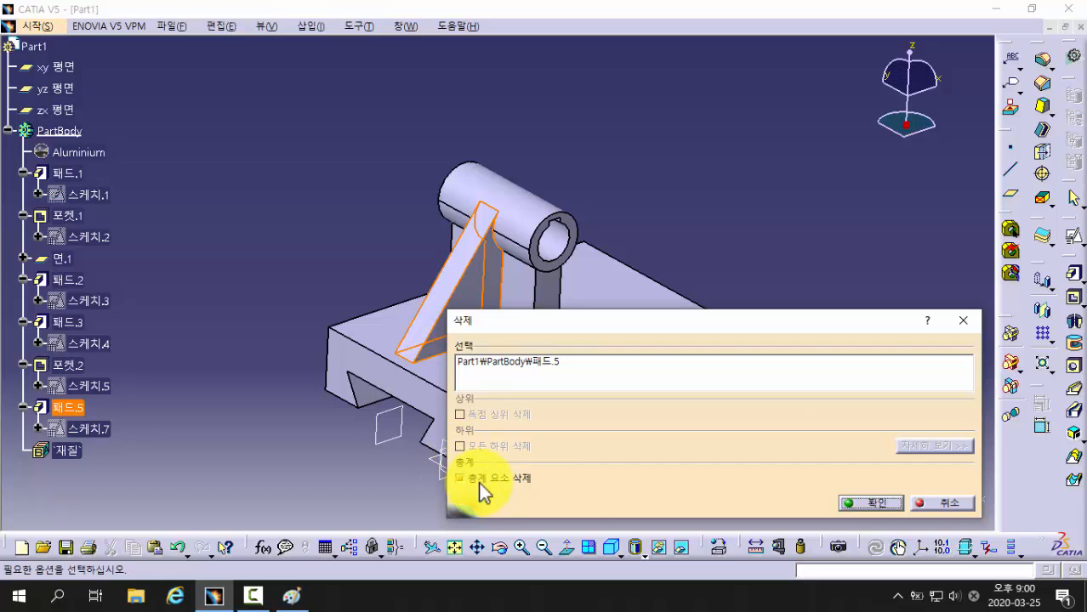
{"action": "left_click", "coordinate": [479, 482]}
{"action": "left_click", "coordinate": [876, 503]}
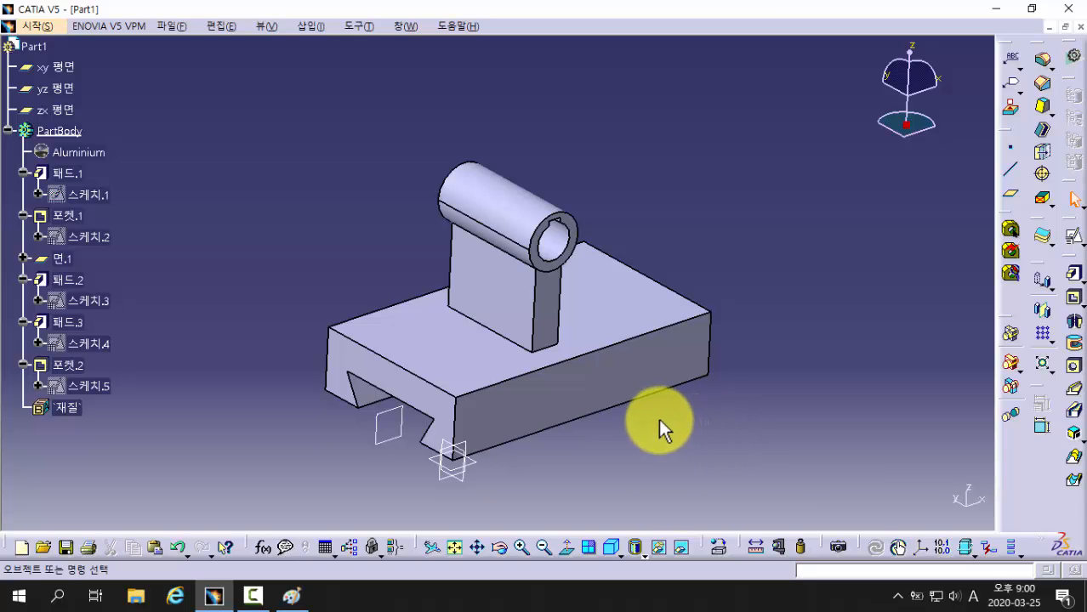
Switch to the Paint drawing 브라켓001.jpg and undo the black strokes over the rib outline.
{"action": "left_click", "coordinate": [292, 597]}
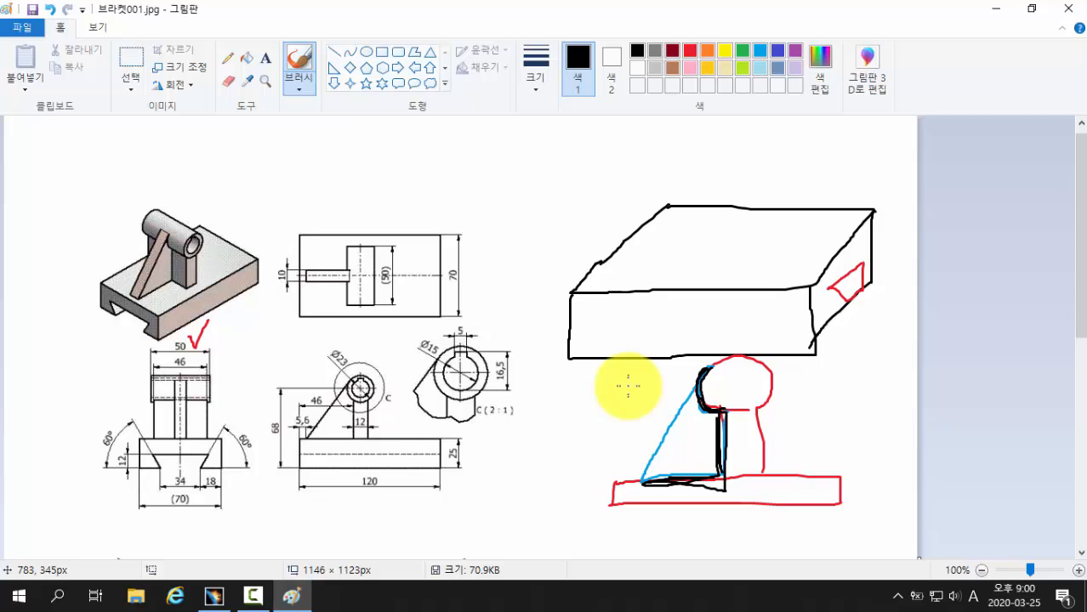
{"action": "key", "text": "ctrl+z"}
{"action": "key", "text": "ctrl+z"}
{"action": "key", "text": "ctrl+z"}
{"action": "key", "text": "ctrl+z"}
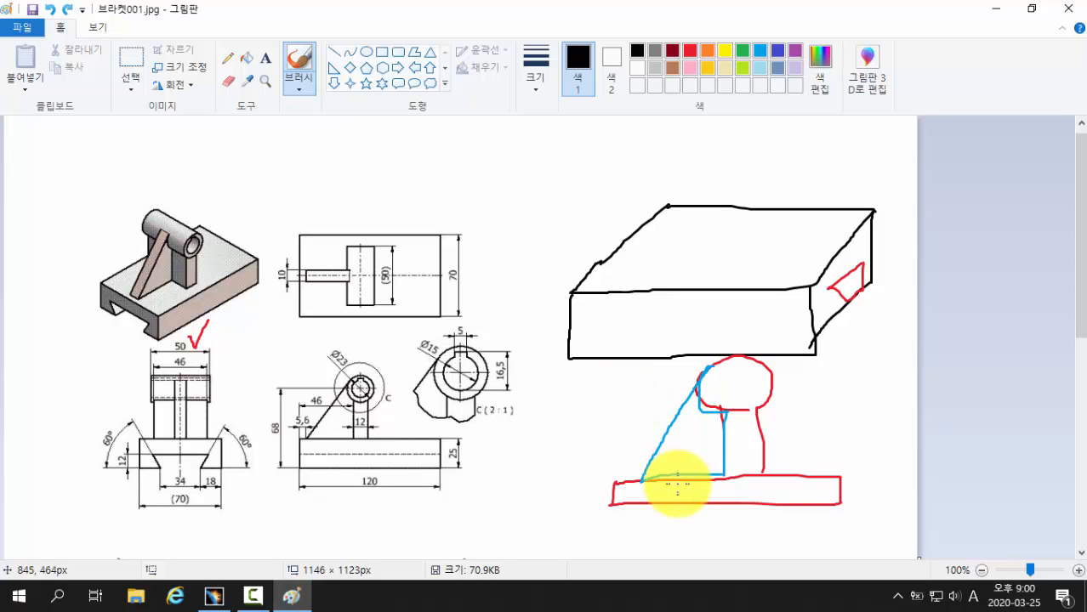
Trace the rib's base, post and tube edges in black, and undo that trace along with the blue rib outline.
{"action": "mouse_move", "coordinate": [647, 480]}
{"action": "left_mouse_down"}
{"action": "mouse_move", "coordinate": [723, 481]}
{"action": "mouse_move", "coordinate": [725, 425]}
{"action": "mouse_move", "coordinate": [702, 406]}
{"action": "mouse_move", "coordinate": [710, 372]}
{"action": "left_mouse_up"}
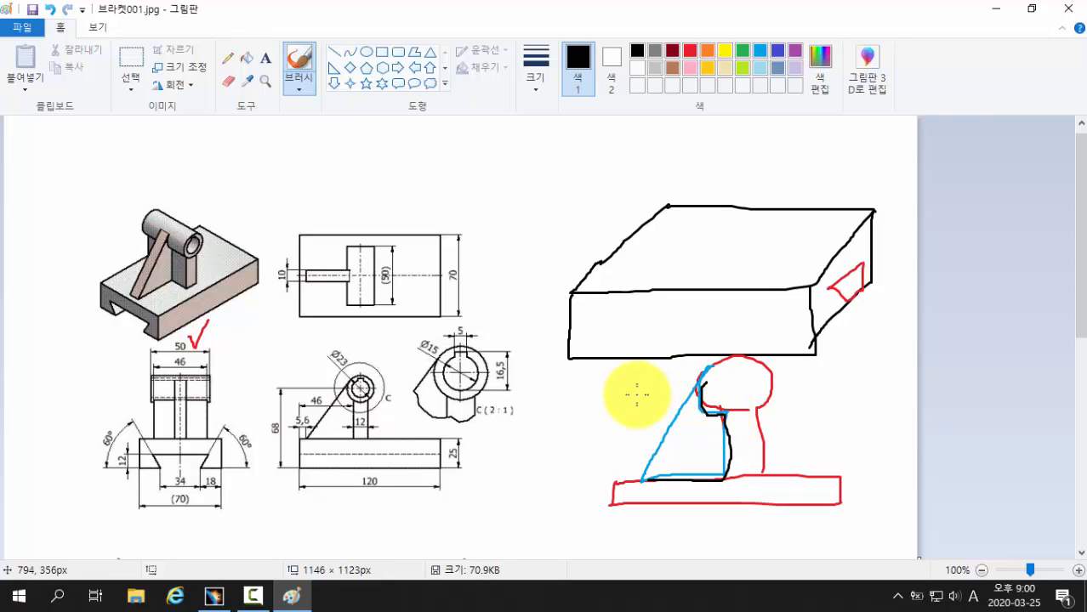
{"action": "key", "text": "ctrl+z"}
{"action": "key", "text": "ctrl+z"}
{"action": "key", "text": "ctrl+z"}
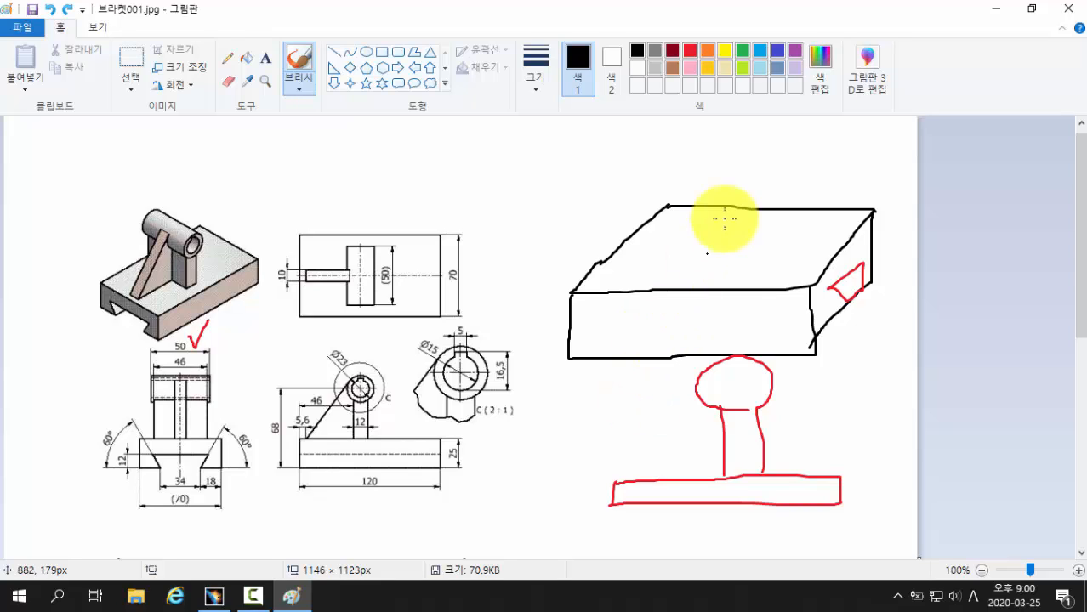
Draw an indigo sloped line from the base past the circle, plus two small rib shapes above the block sketch.
{"action": "left_click", "coordinate": [778, 51]}
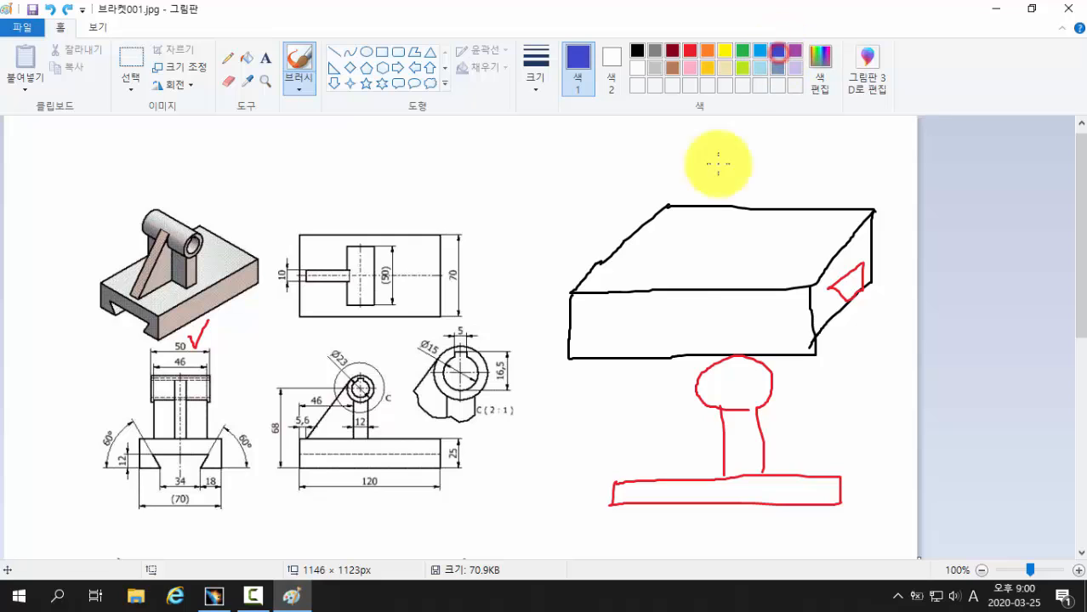
{"action": "mouse_move", "coordinate": [633, 477]}
{"action": "left_mouse_down"}
{"action": "mouse_move", "coordinate": [733, 333]}
{"action": "mouse_move", "coordinate": [637, 437]}
{"action": "mouse_move", "coordinate": [628, 476]}
{"action": "left_mouse_up"}
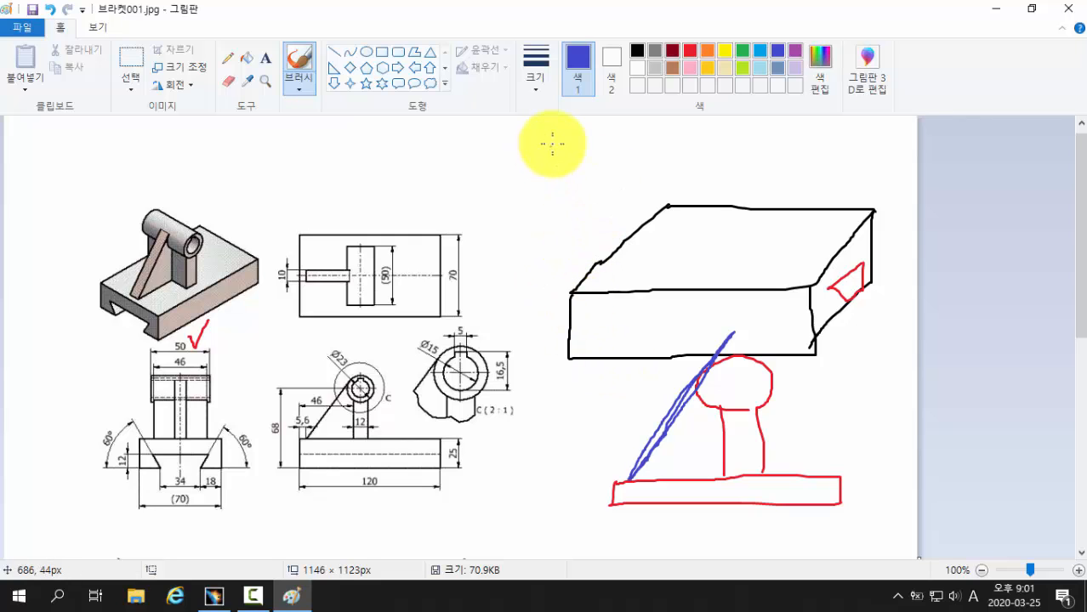
{"action": "mouse_move", "coordinate": [557, 140]}
{"action": "left_mouse_down"}
{"action": "mouse_move", "coordinate": [498, 188]}
{"action": "mouse_move", "coordinate": [557, 146]}
{"action": "mouse_move", "coordinate": [615, 160]}
{"action": "mouse_move", "coordinate": [581, 163]}
{"action": "mouse_move", "coordinate": [601, 126]}
{"action": "mouse_move", "coordinate": [611, 144]}
{"action": "left_mouse_up"}
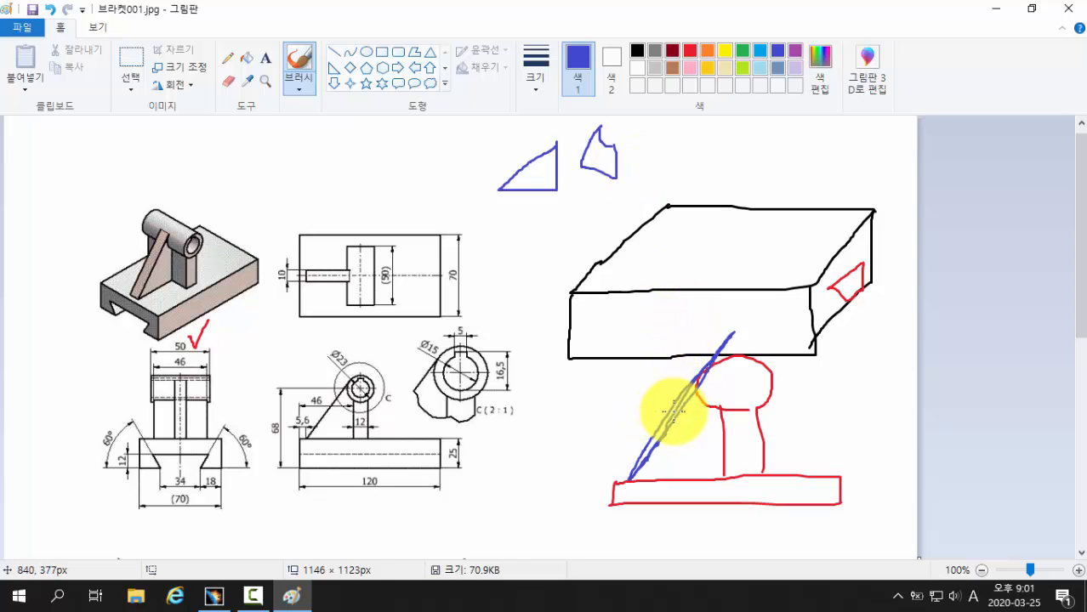
Switch to CATIA and open a positioned sketch on plane 면.1 with the H direction reversed.
{"action": "left_click", "coordinate": [215, 597]}
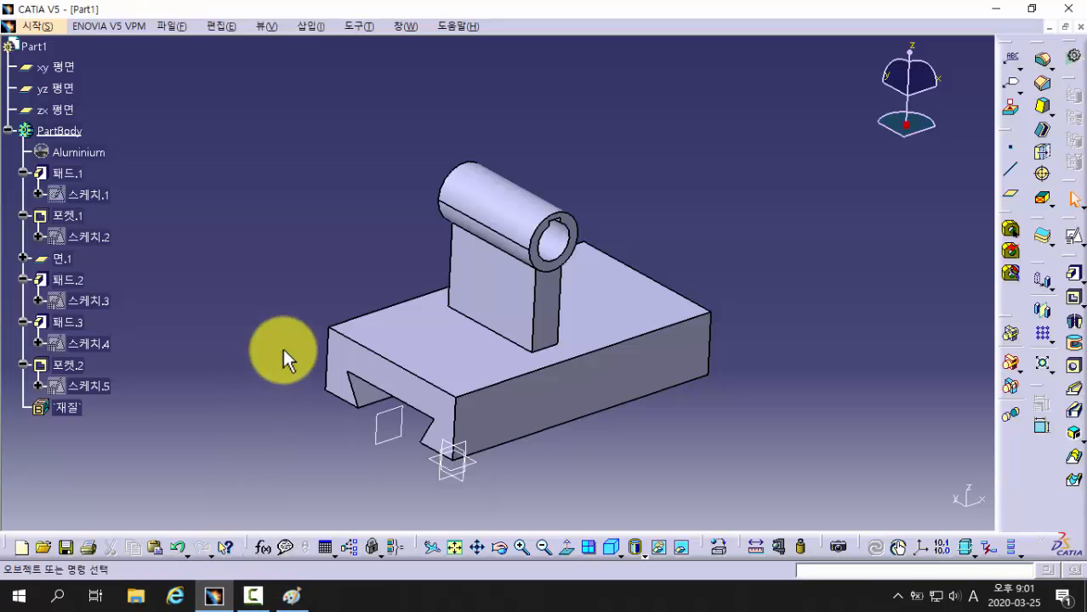
{"action": "left_click", "coordinate": [1075, 240]}
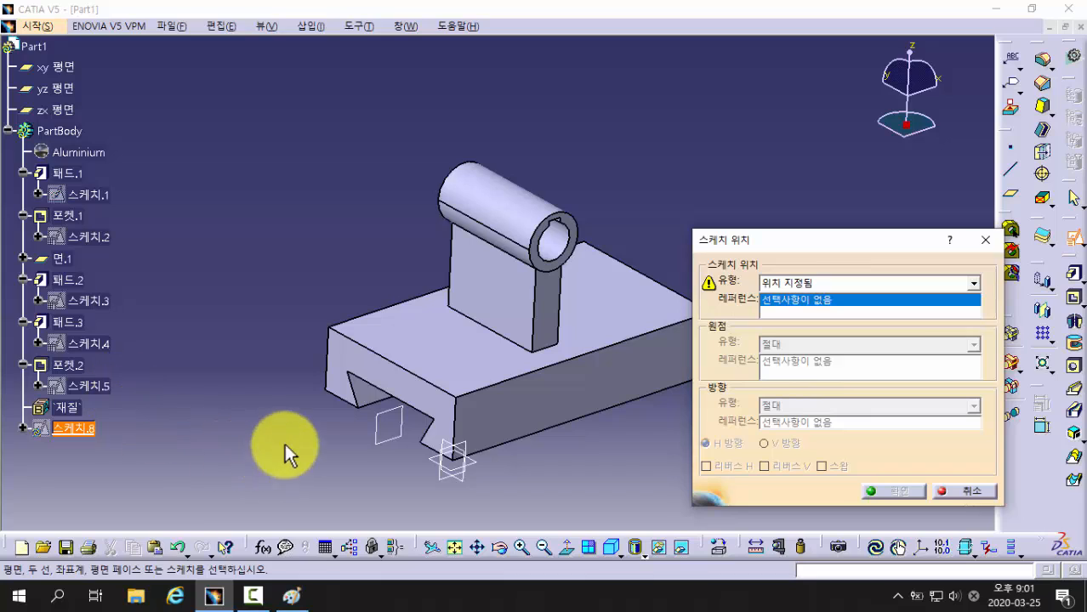
{"action": "left_click", "coordinate": [363, 428]}
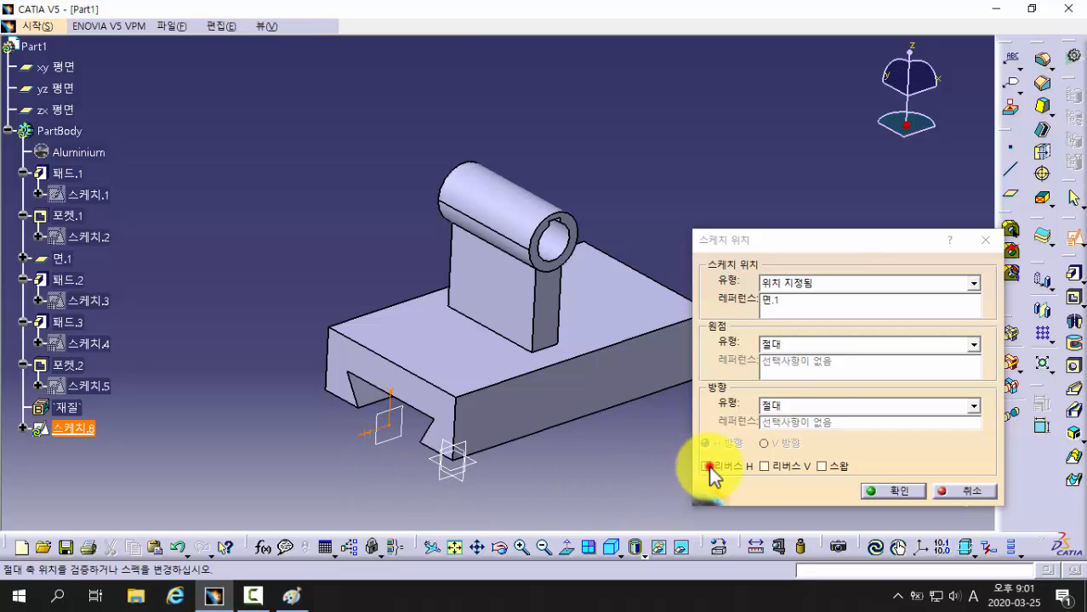
{"action": "left_click", "coordinate": [708, 466]}
{"action": "left_click", "coordinate": [874, 489]}
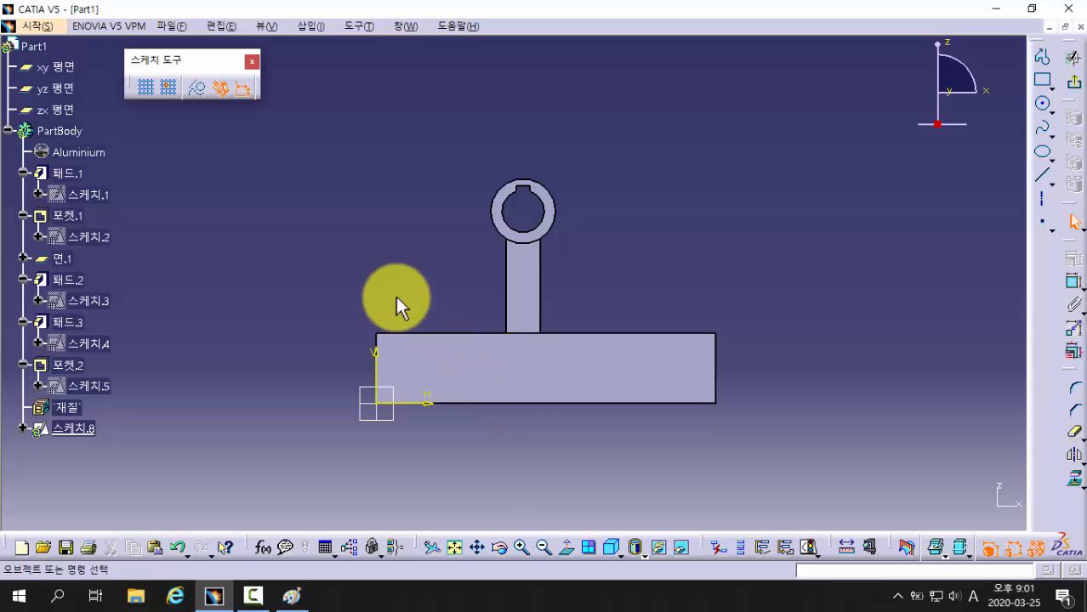
Sketch a sloped line from about H 11.5 mm, V 30.2 mm above the base to a point above the tube.
{"action": "middle_click_drag", "start_coordinate": [396, 304], "coordinate": [412, 277]}
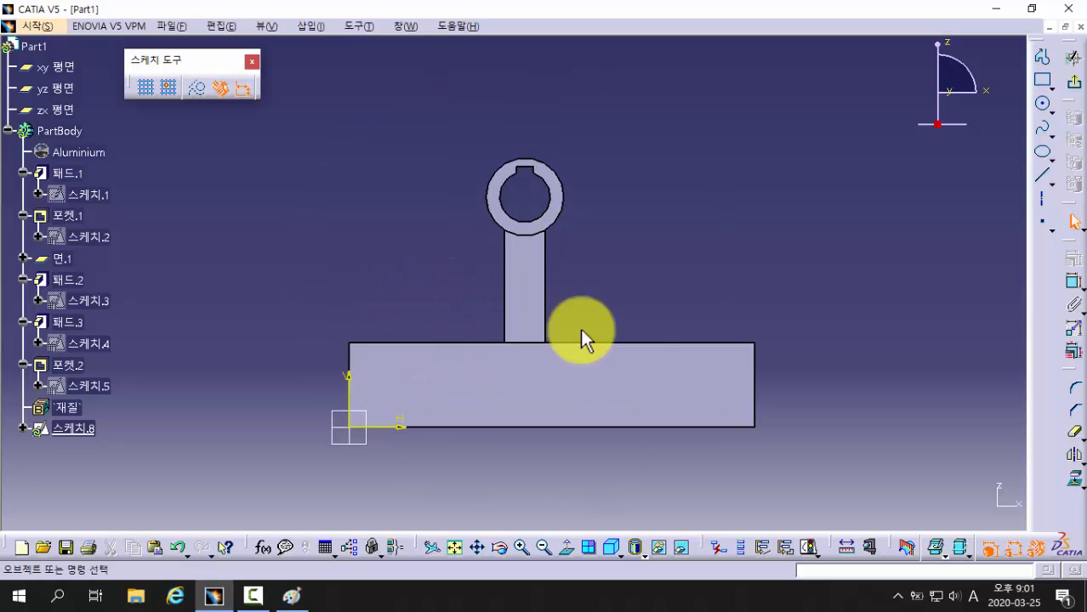
{"action": "left_click", "coordinate": [1043, 177]}
{"action": "left_click", "coordinate": [1045, 180]}
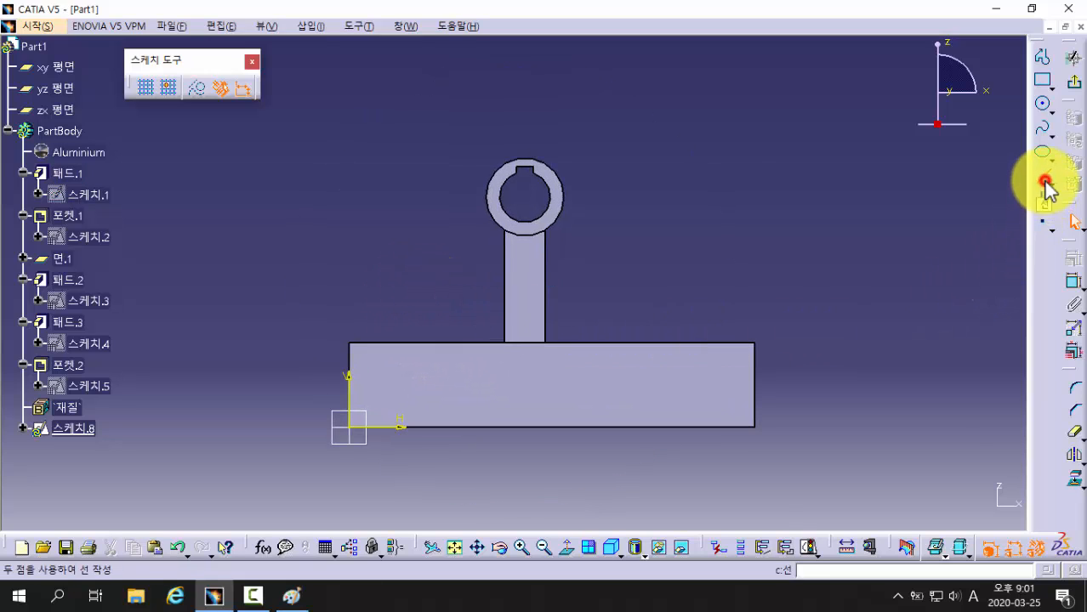
{"action": "left_click", "coordinate": [387, 324]}
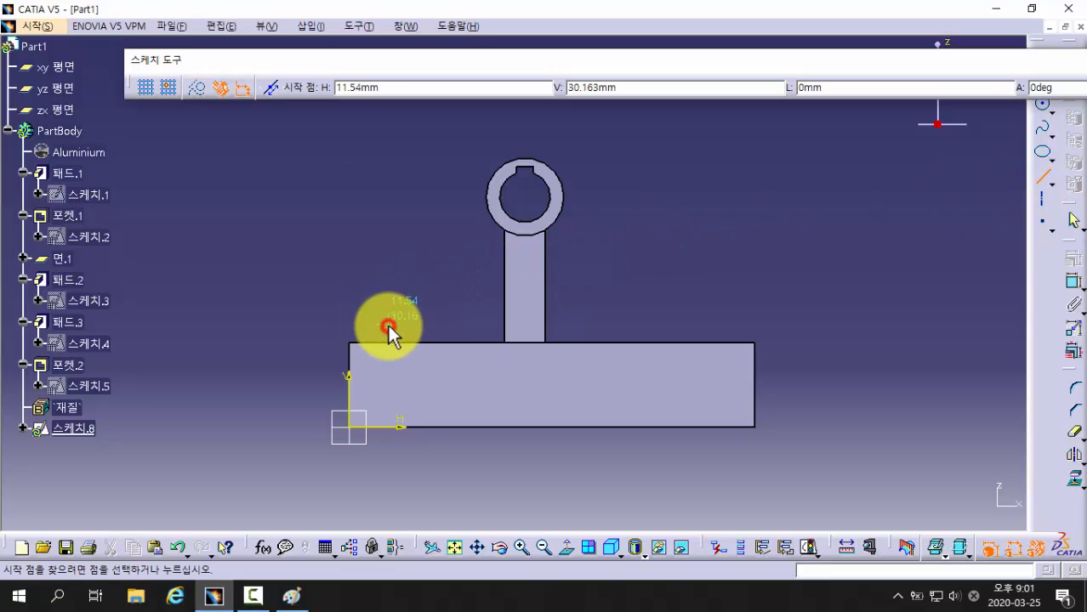
{"action": "left_click", "coordinate": [517, 119]}
{"action": "left_click", "coordinate": [793, 238]}
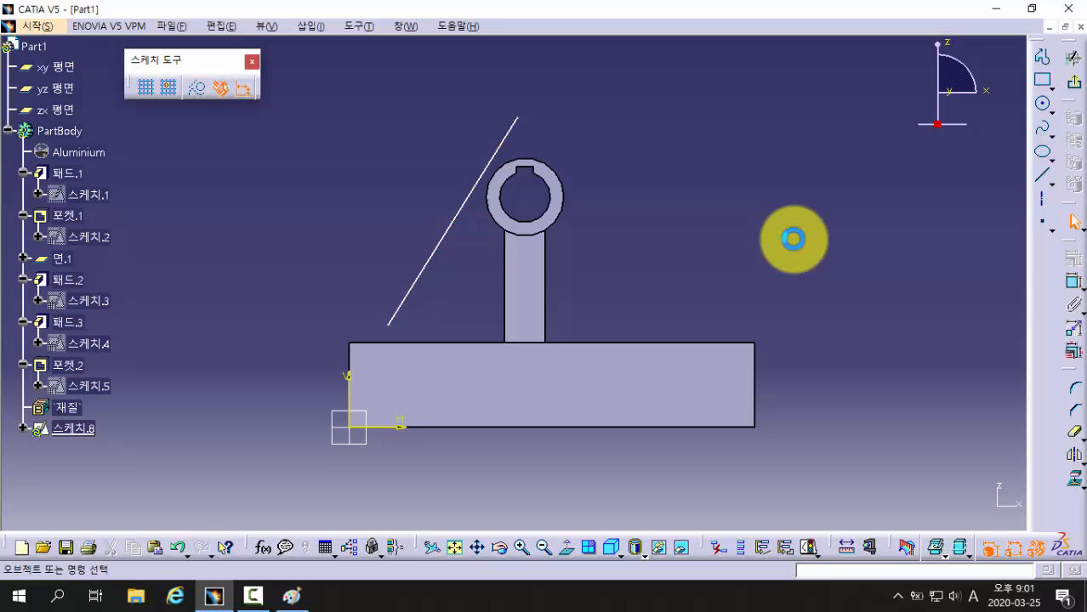
Constrain the sloped line tangent to the tube's outer circle.
{"action": "left_click", "coordinate": [1069, 285]}
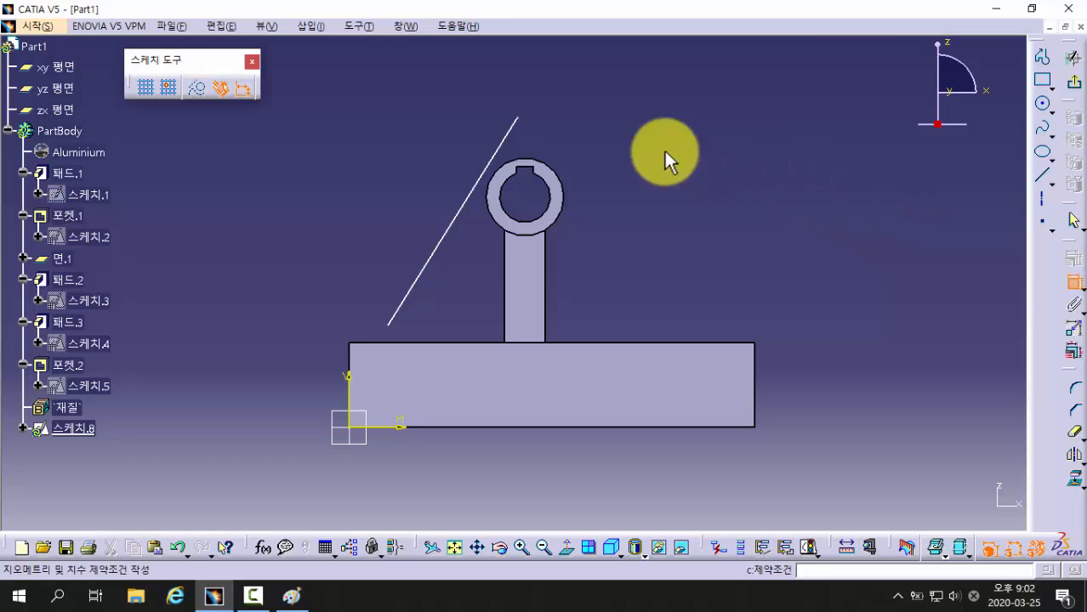
{"action": "left_click", "coordinate": [495, 152]}
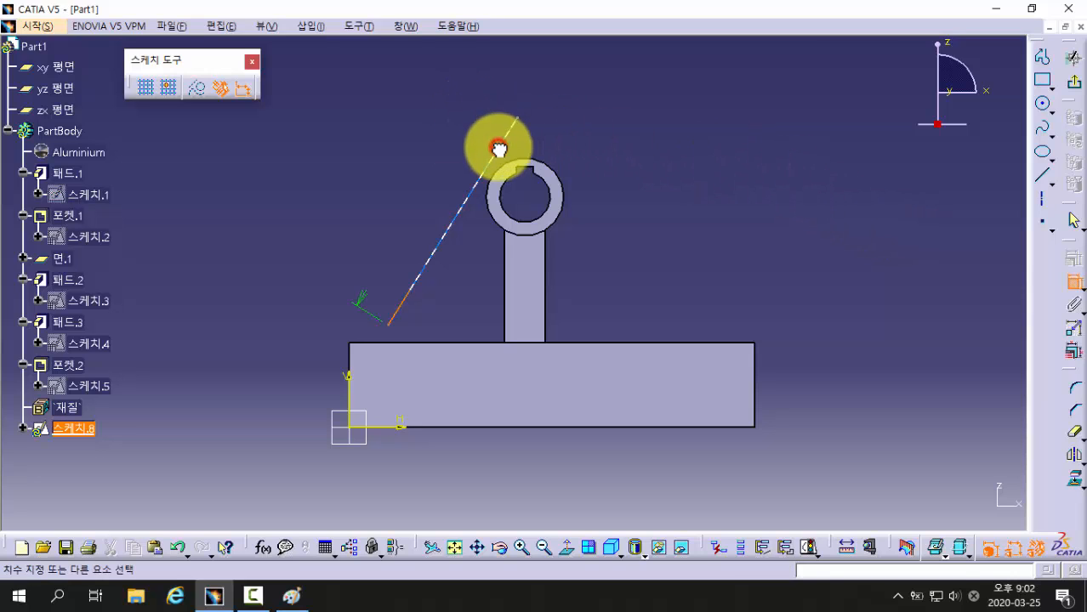
{"action": "right_click", "coordinate": [505, 166]}
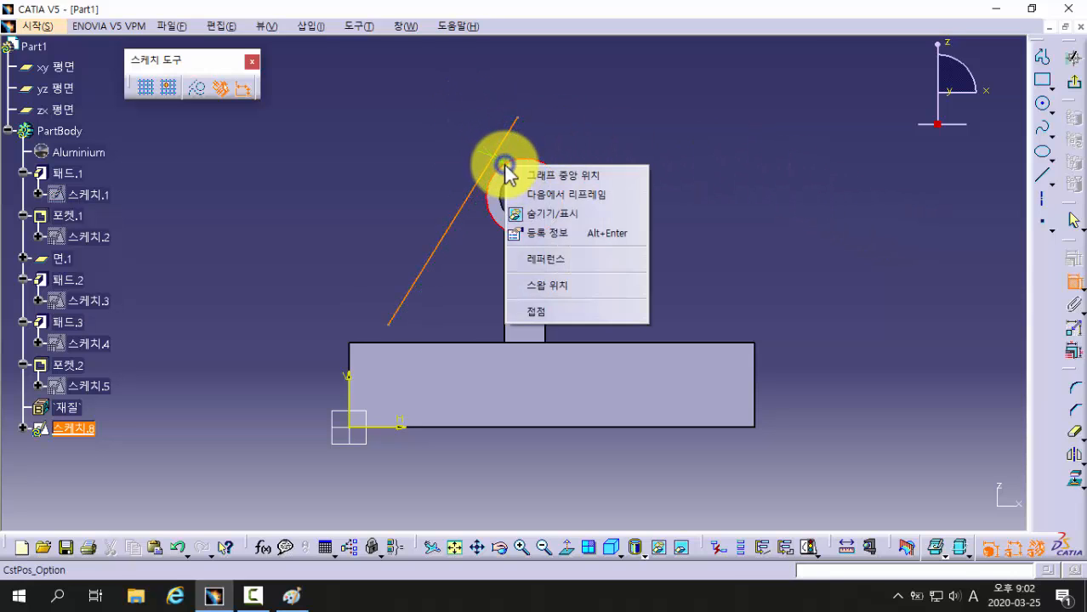
{"action": "left_click", "coordinate": [548, 313]}
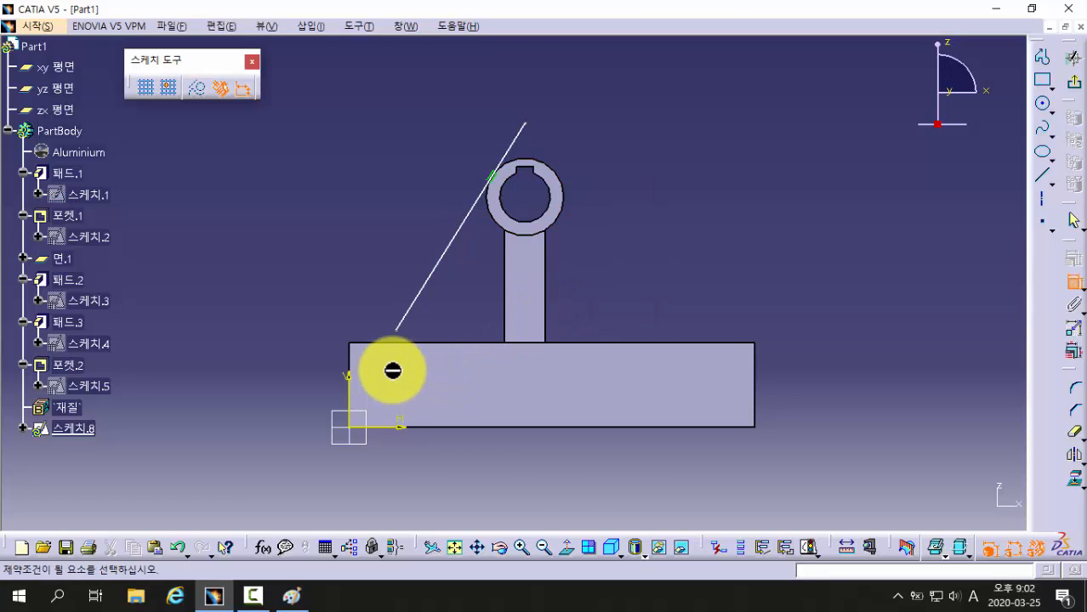
Make the line's lower endpoint coincident with the base block's top edge.
{"action": "middle_click_drag", "start_coordinate": [388, 369], "coordinate": [354, 381], "text": "ctrl"}
{"action": "left_click", "coordinate": [364, 394]}
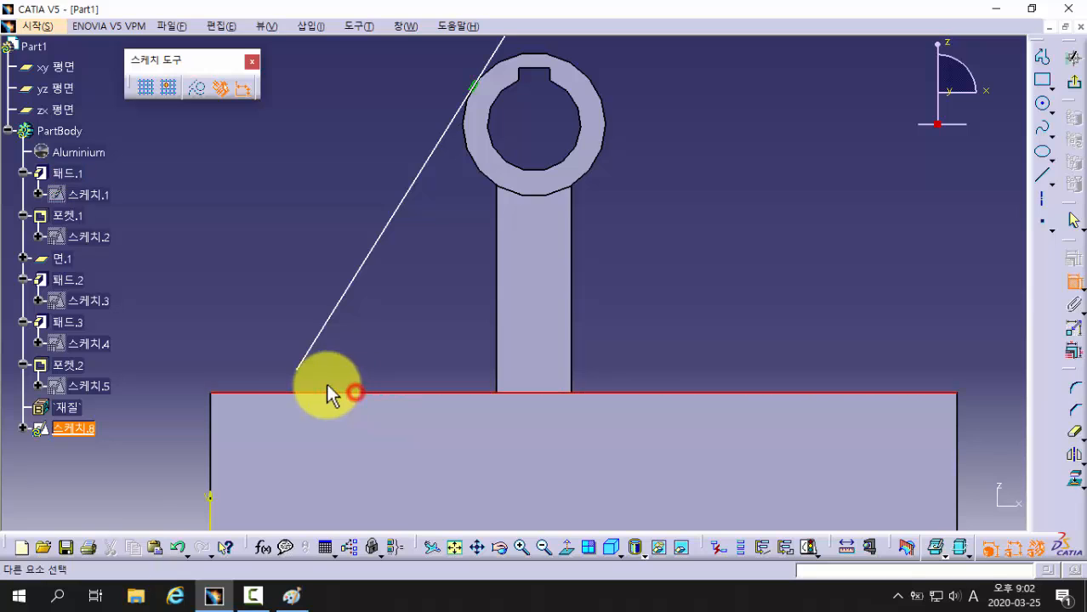
{"action": "left_click", "coordinate": [295, 370]}
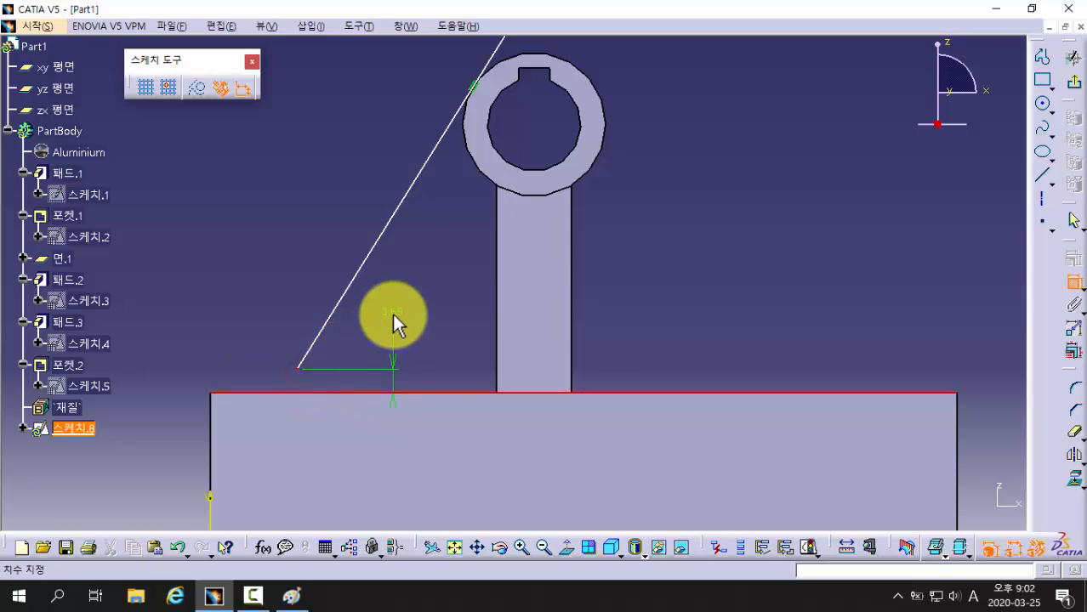
{"action": "right_click", "coordinate": [392, 313]}
{"action": "left_click", "coordinate": [426, 384]}
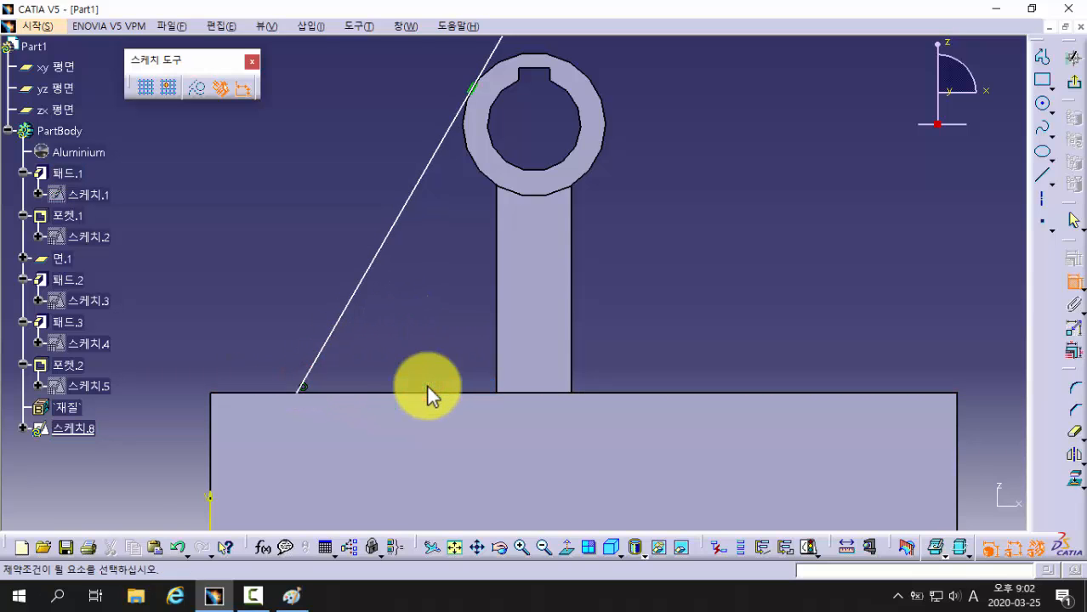
Dimension the line's lower endpoint 5.6 mm from the base's left vertical edge and exit the sketch.
{"action": "left_click", "coordinate": [211, 417]}
{"action": "left_click", "coordinate": [297, 394]}
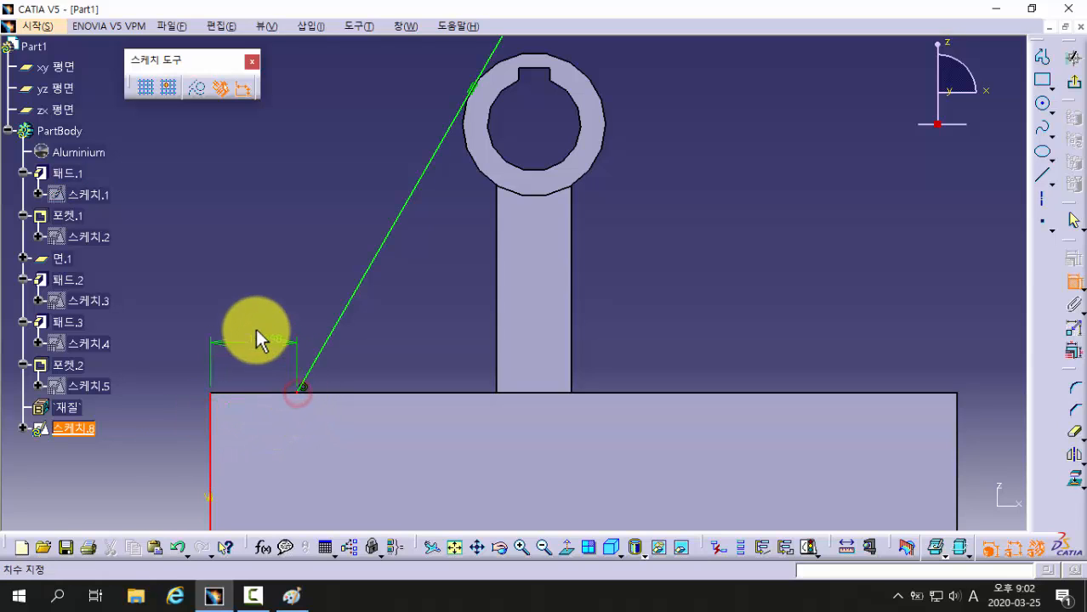
{"action": "left_click", "coordinate": [255, 325]}
{"action": "double_click", "coordinate": [265, 322]}
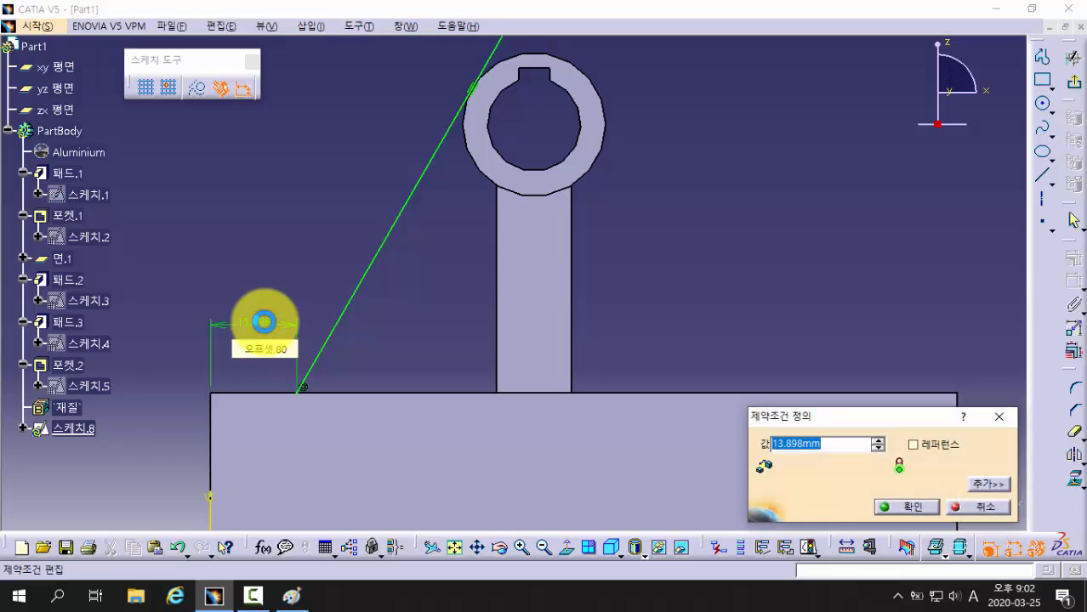
{"action": "type", "text": "5.6"}
{"action": "key", "text": "Return"}
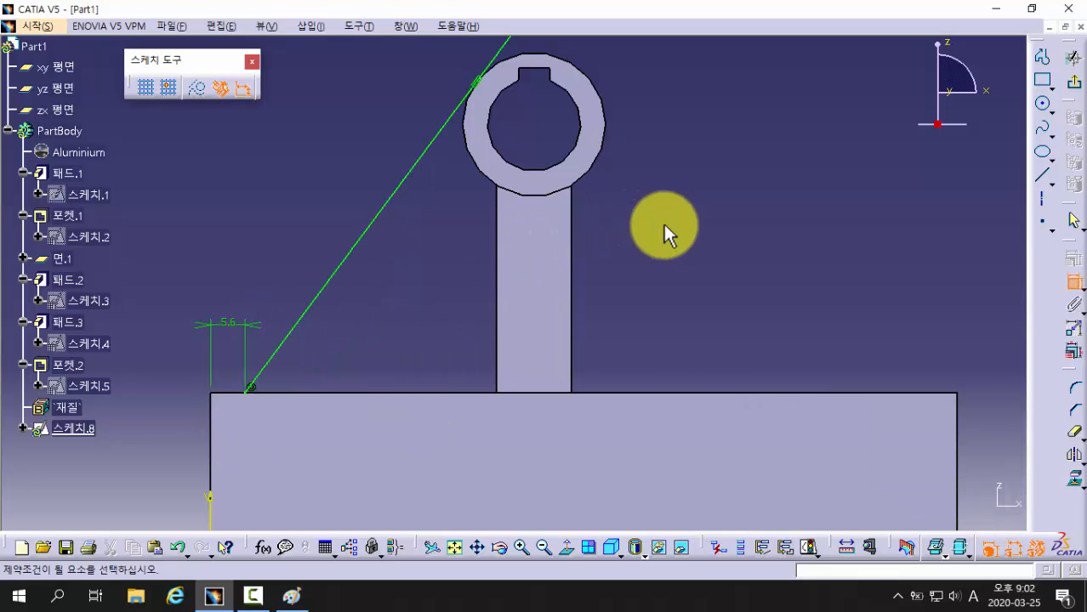
{"action": "mouse_move", "coordinate": [663, 221]}
{"action": "middle_mouse_down", "text": "ctrl"}
{"action": "mouse_move", "coordinate": [662, 279]}
{"action": "mouse_move", "coordinate": [666, 266]}
{"action": "middle_mouse_up", "text": "ctrl"}
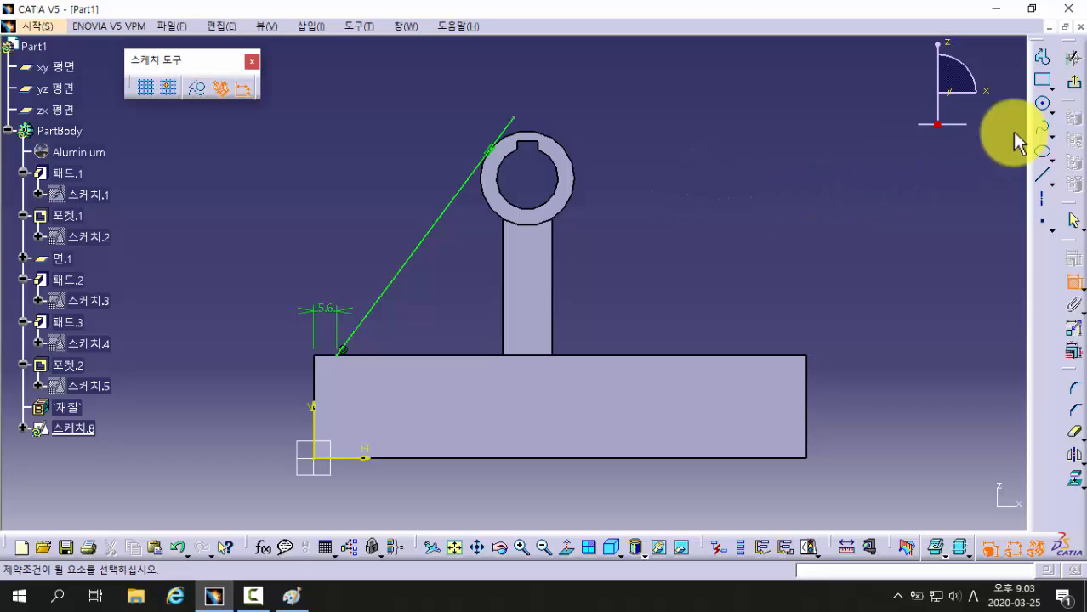
{"action": "left_click", "coordinate": [1075, 85]}
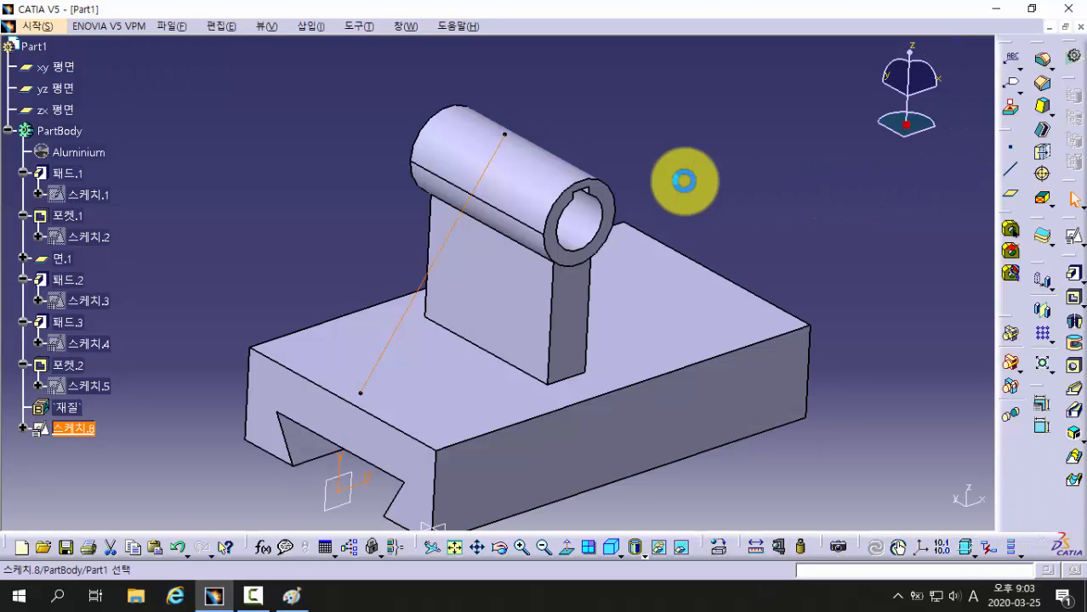
Create a From Side stiffener from the sloped line sketch with a thickness of 10 mm and preview it from several angles.
{"action": "middle_click_drag", "start_coordinate": [686, 359], "coordinate": [651, 323]}
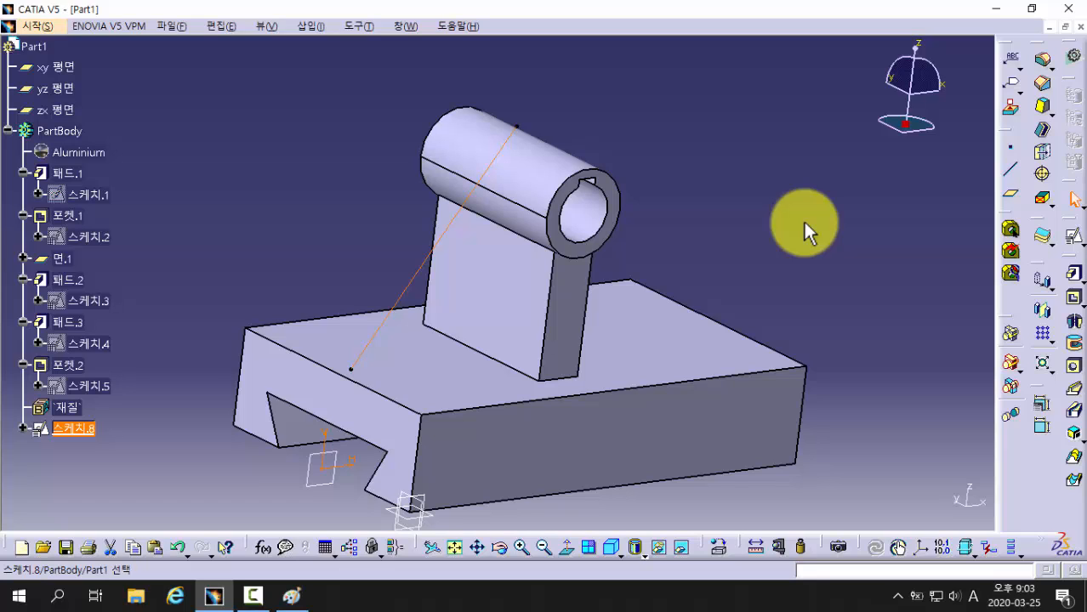
{"action": "left_click", "coordinate": [1081, 441]}
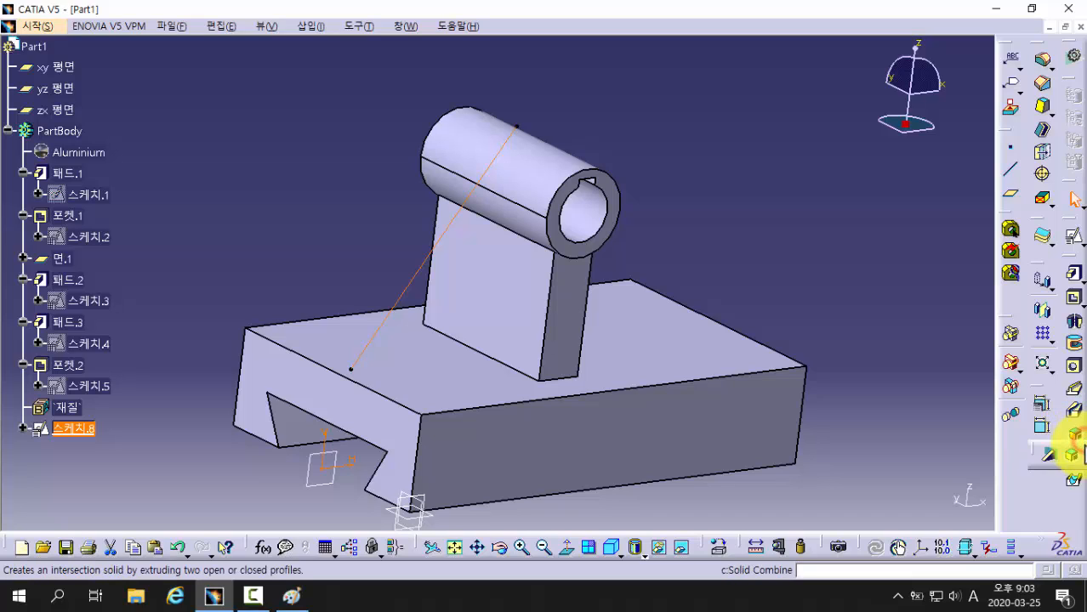
{"action": "left_click", "coordinate": [1053, 468]}
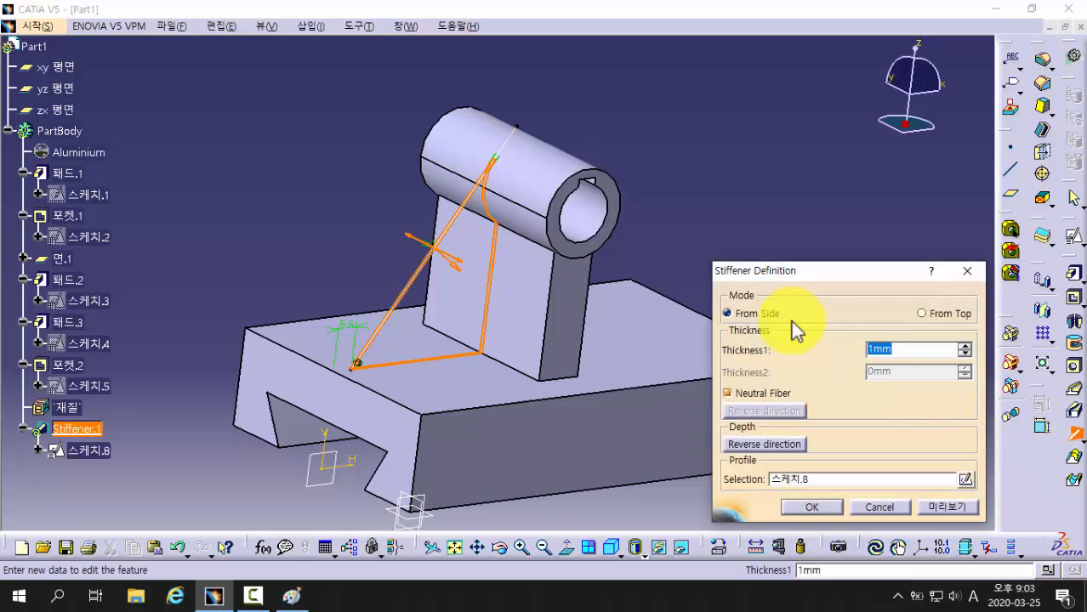
{"action": "middle_click_drag", "start_coordinate": [343, 248], "coordinate": [381, 238]}
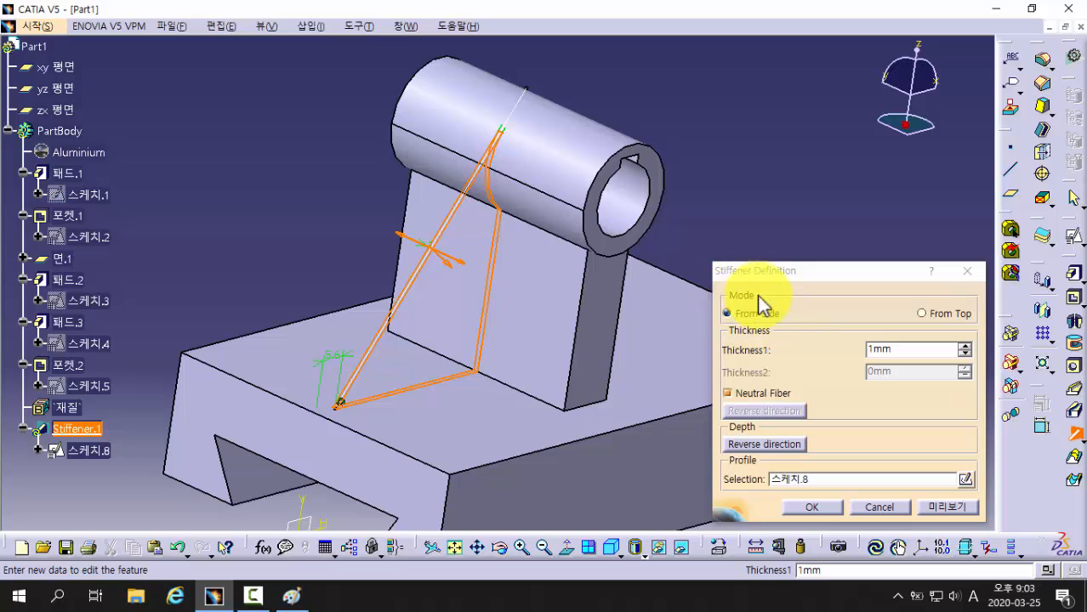
{"action": "left_click", "coordinate": [897, 349]}
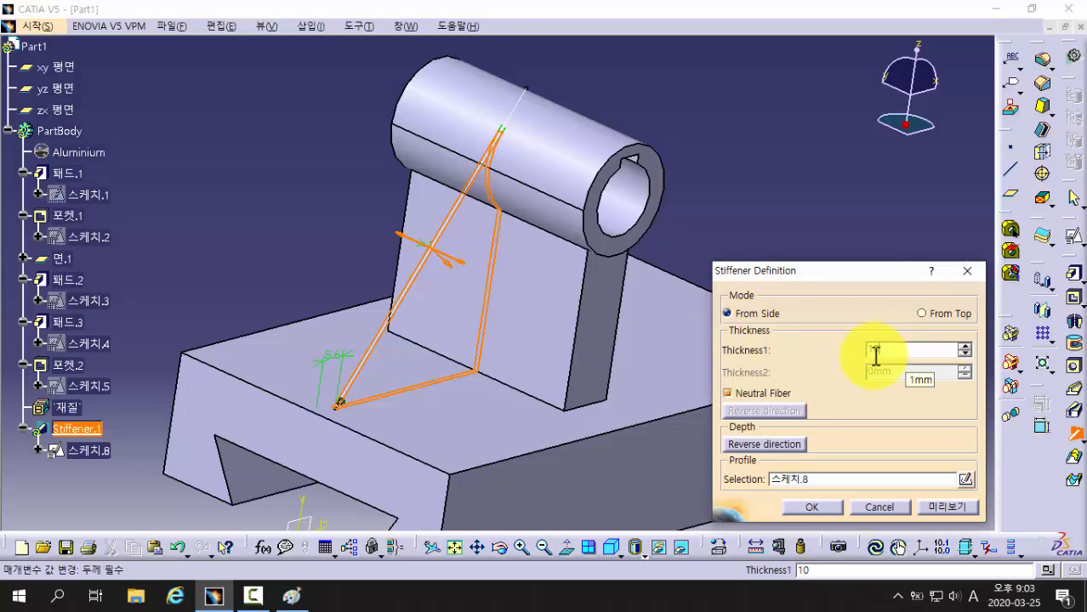
{"action": "key", "text": "Return"}
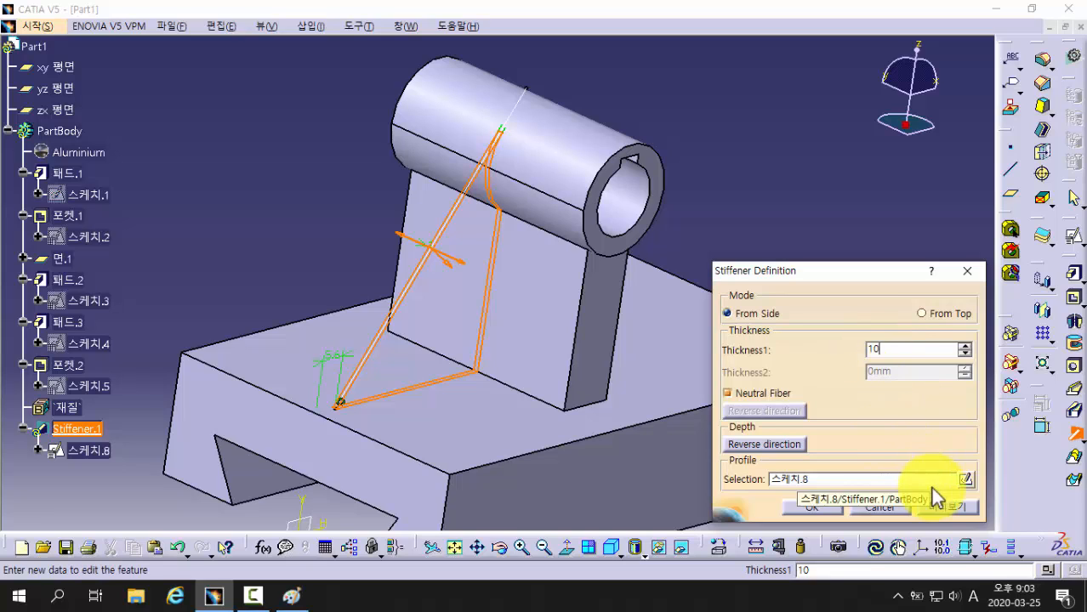
{"action": "left_click", "coordinate": [946, 508]}
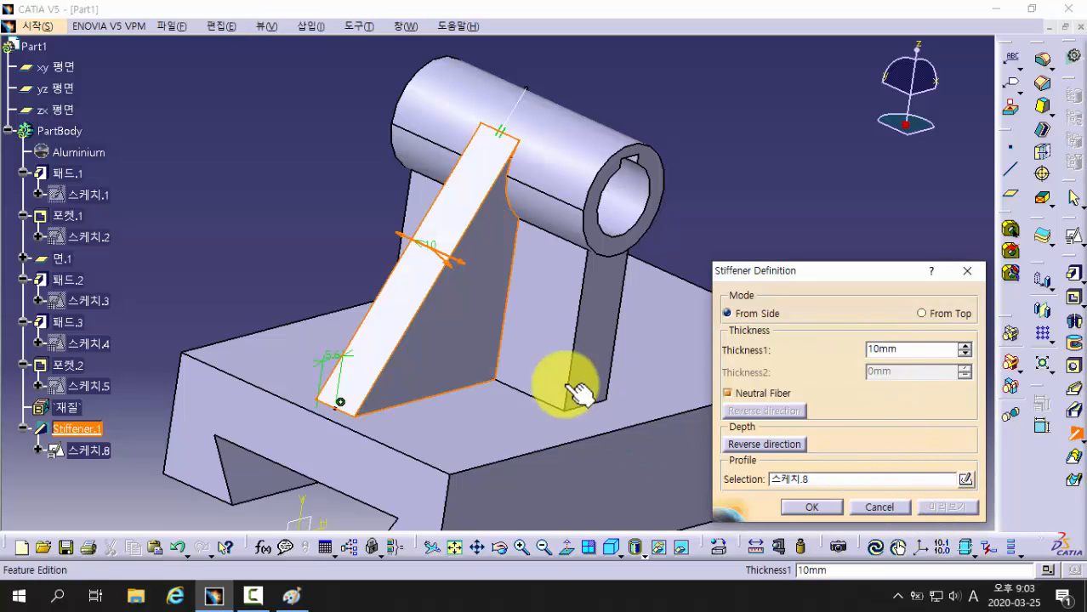
{"action": "middle_click_drag", "start_coordinate": [647, 238], "coordinate": [502, 108]}
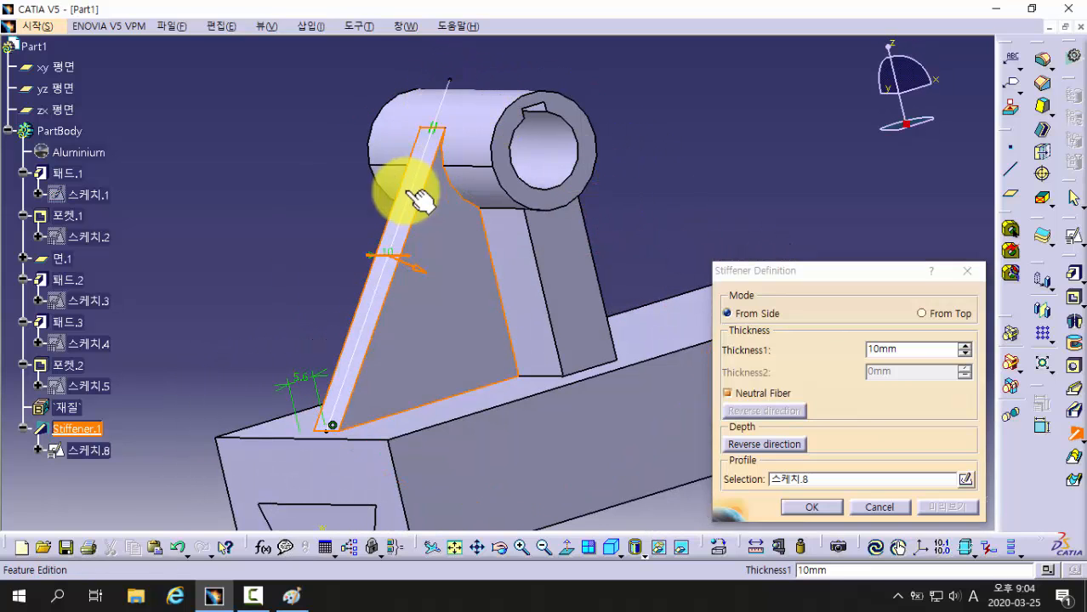
{"action": "middle_click_drag", "start_coordinate": [304, 304], "coordinate": [432, 406]}
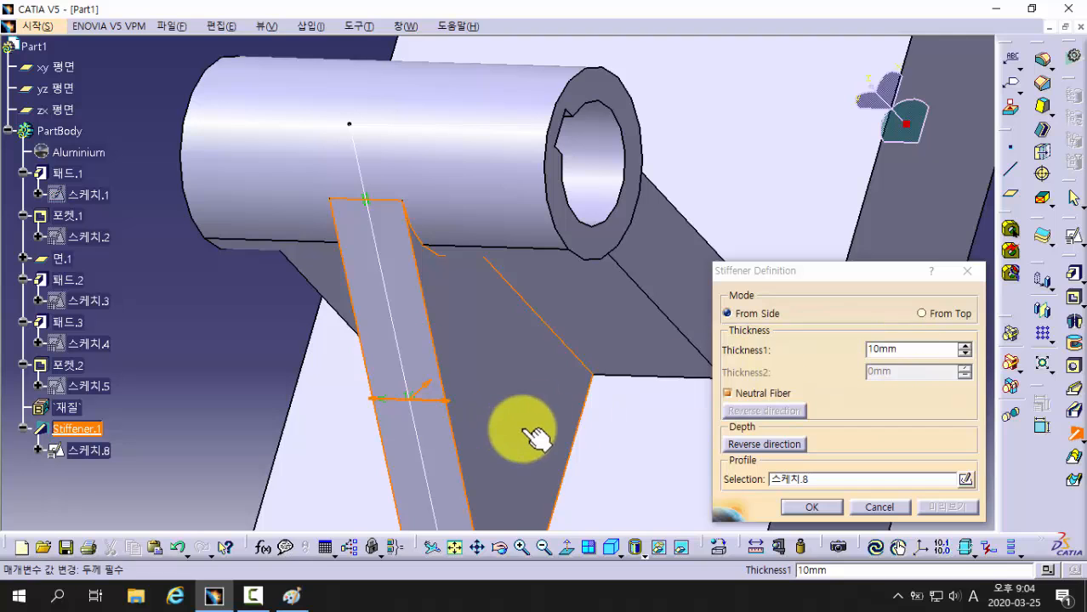
{"action": "middle_click_drag", "start_coordinate": [521, 436], "coordinate": [321, 315]}
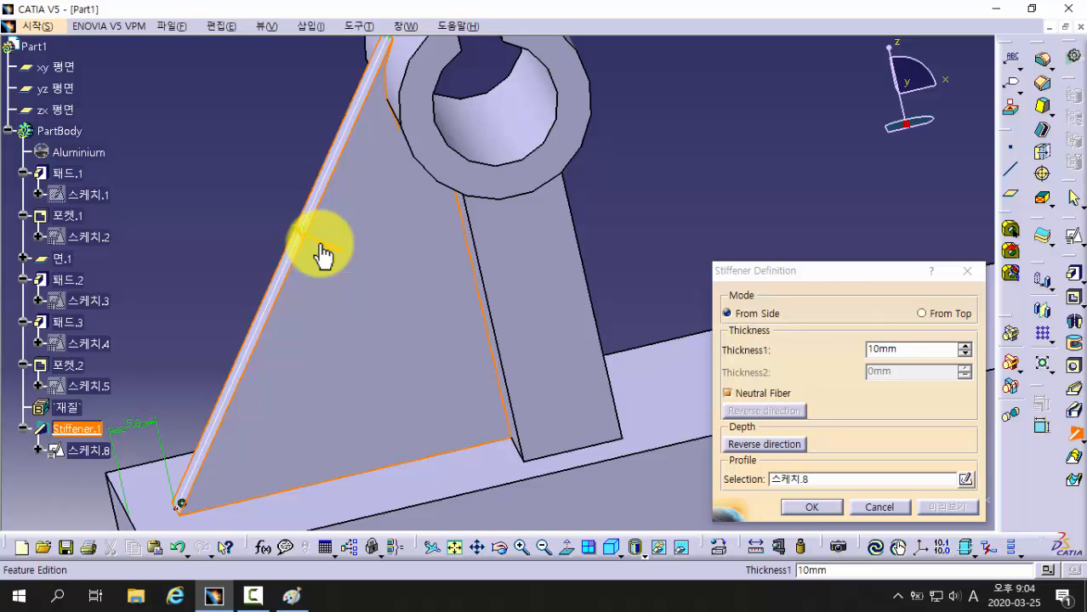
{"action": "middle_click_drag", "start_coordinate": [347, 256], "coordinate": [417, 357]}
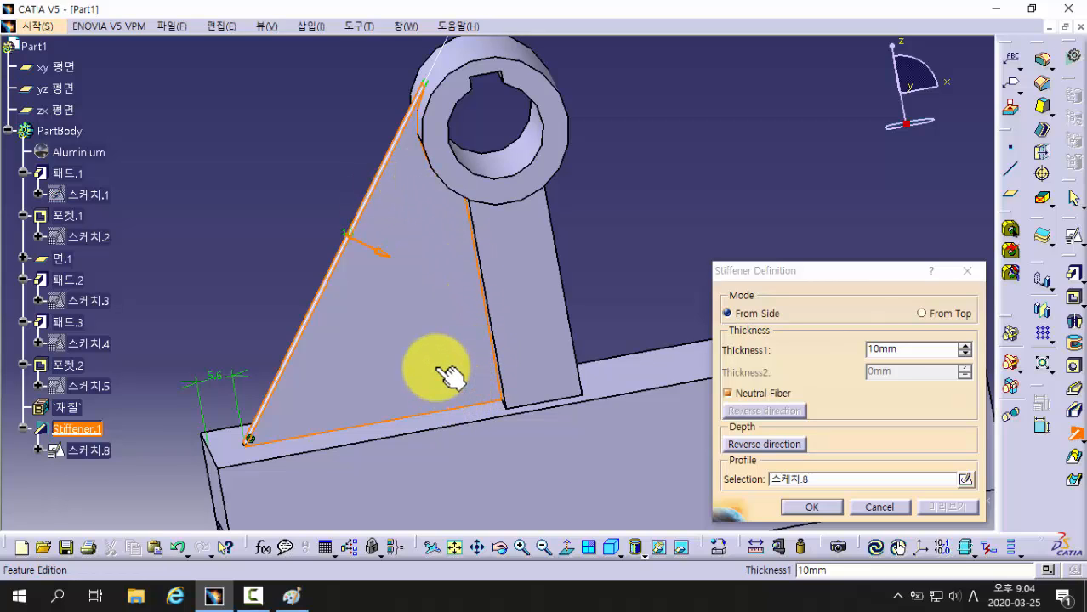
Try to reverse the stiffener's depth direction away from the upright and the tube.
{"action": "left_click", "coordinate": [746, 446]}
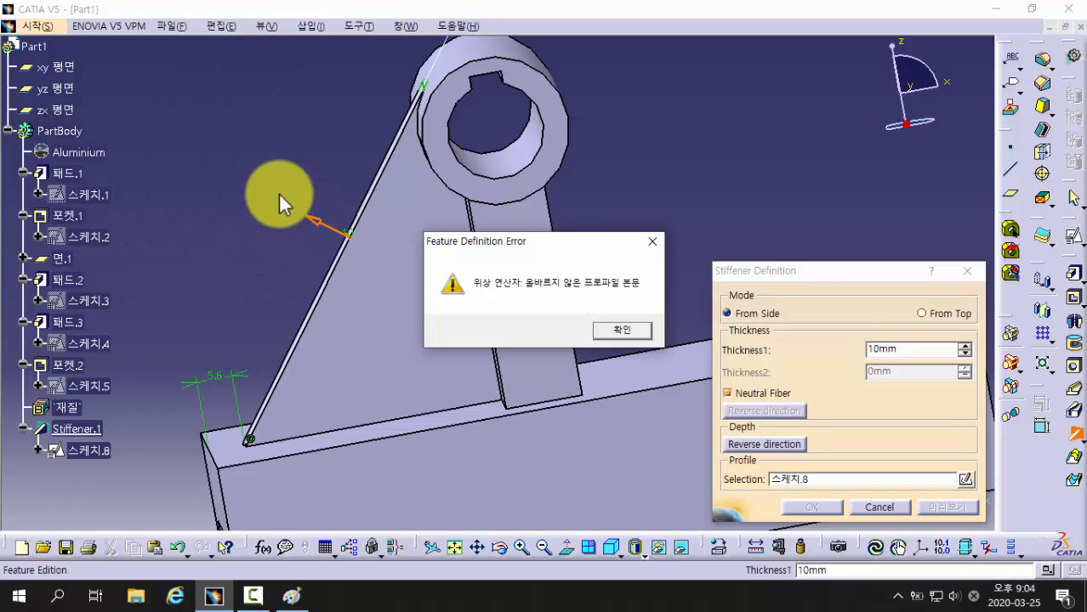
{"action": "left_click", "coordinate": [629, 333]}
{"action": "middle_click_drag", "start_coordinate": [637, 241], "coordinate": [642, 258]}
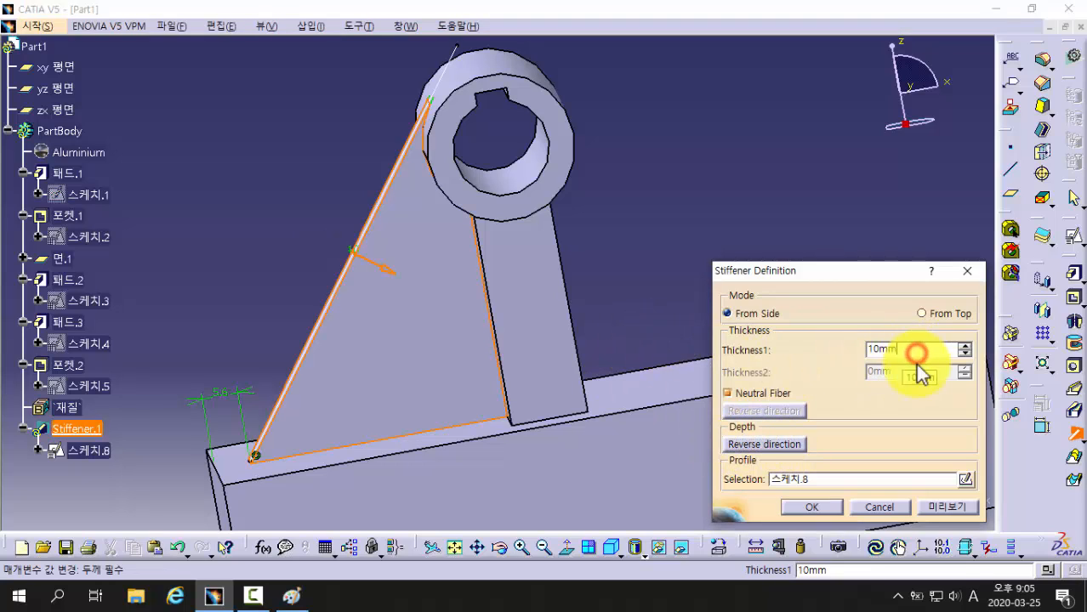
Preview the 10 mm stiffener with its depth toward the upright and finish the feature.
{"action": "left_click", "coordinate": [953, 508]}
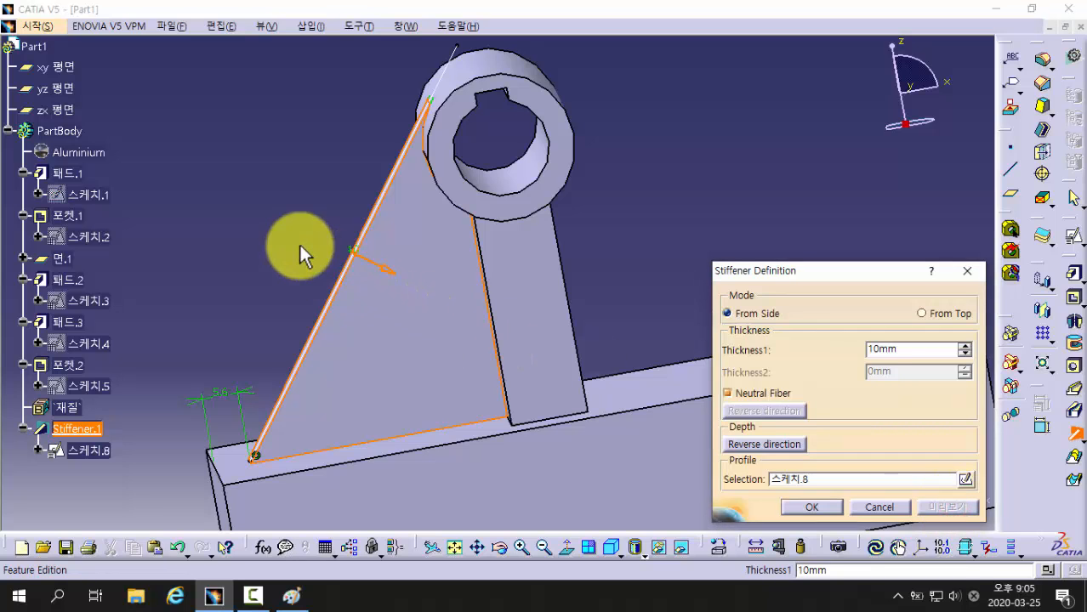
{"action": "middle_click_drag", "start_coordinate": [303, 250], "coordinate": [413, 328]}
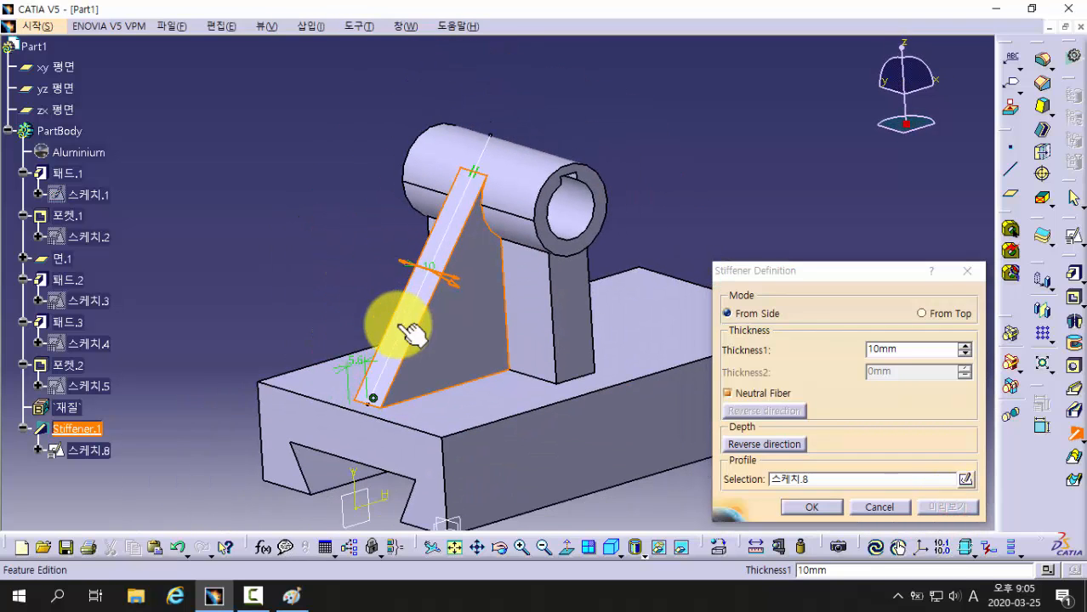
{"action": "left_click", "coordinate": [793, 506]}
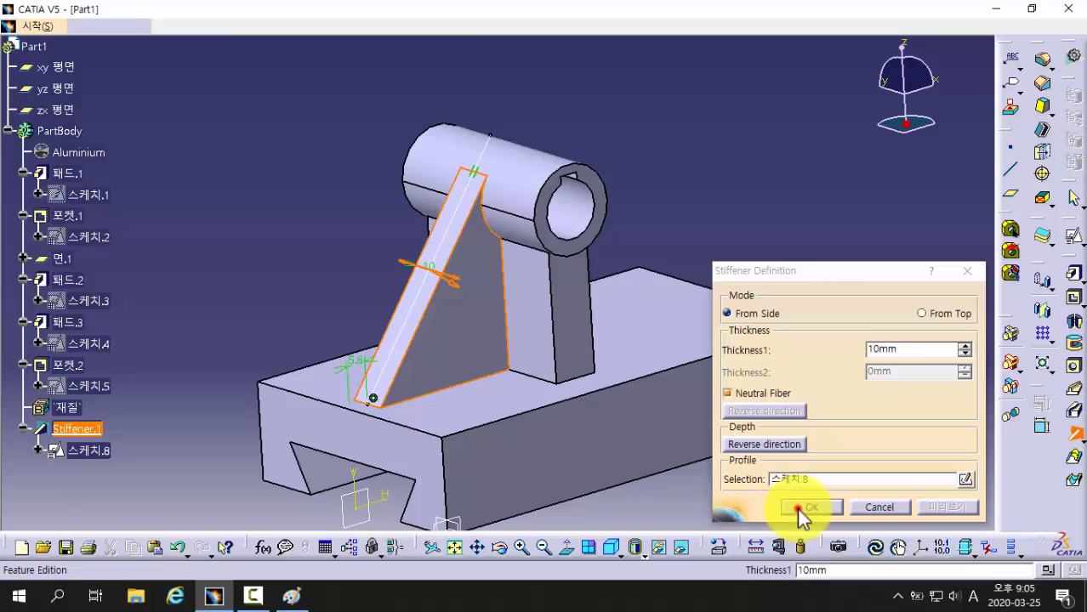
Measure the inertia of the whole PartBody, check its mass, and close the measurement.
{"action": "middle_click_drag", "start_coordinate": [729, 195], "coordinate": [625, 324]}
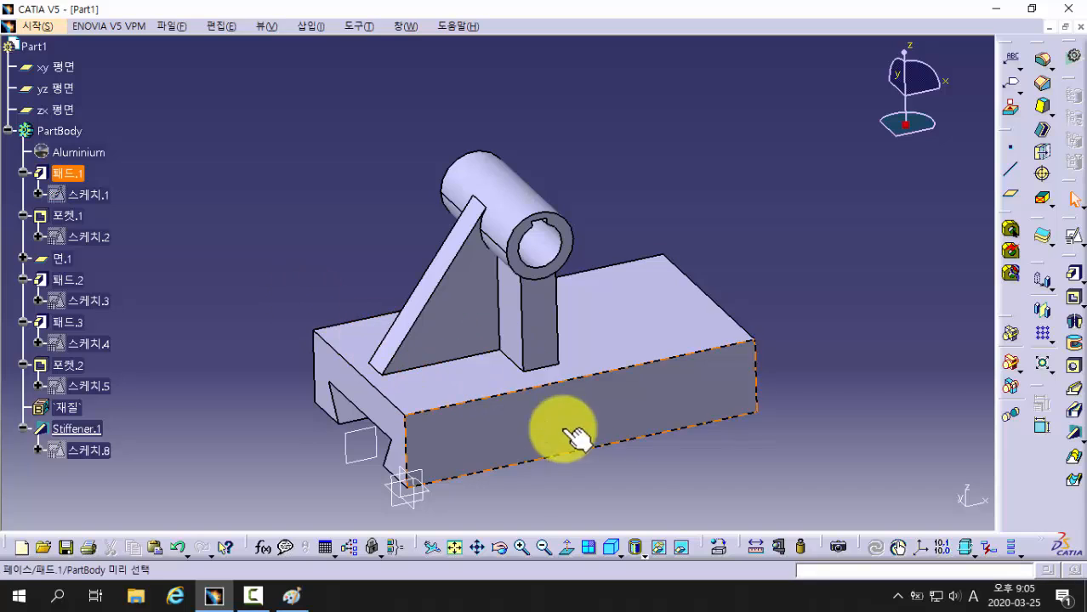
{"action": "left_click", "coordinate": [802, 549]}
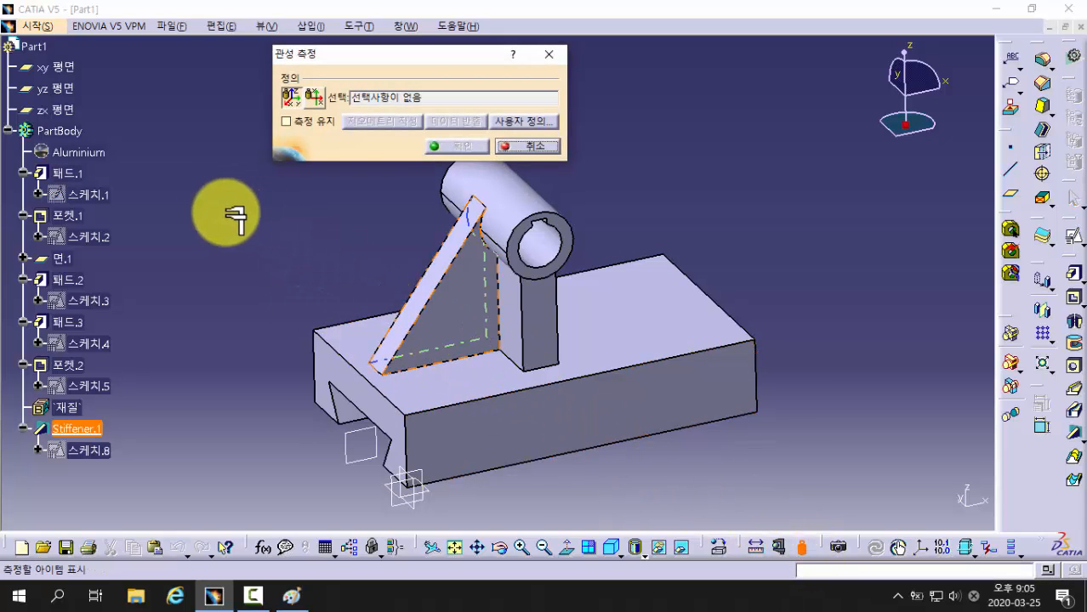
{"action": "left_click", "coordinate": [74, 129]}
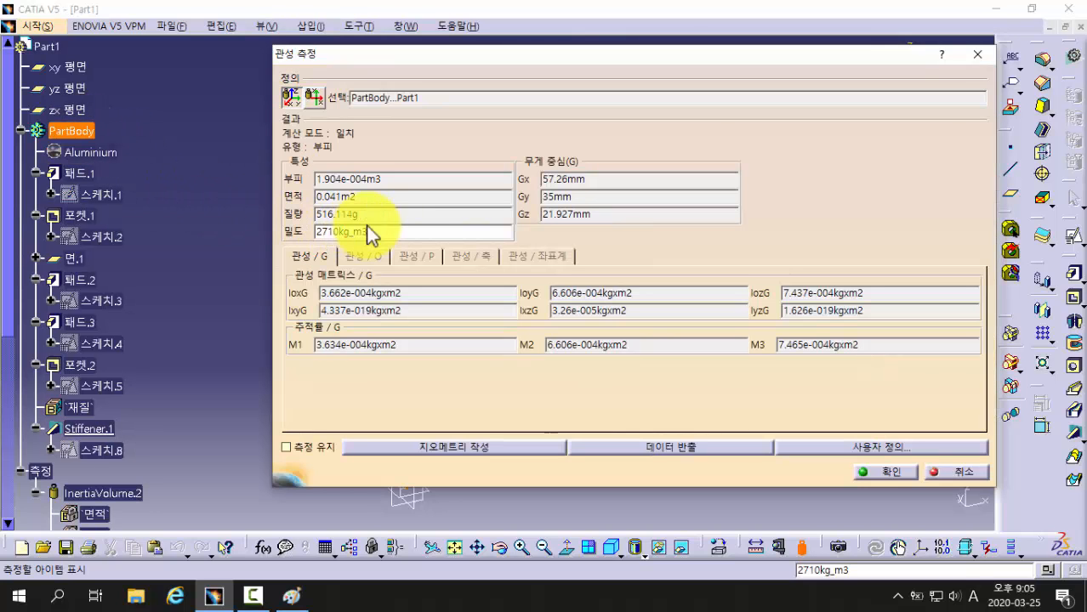
{"action": "left_click_drag", "start_coordinate": [368, 215], "coordinate": [315, 208]}
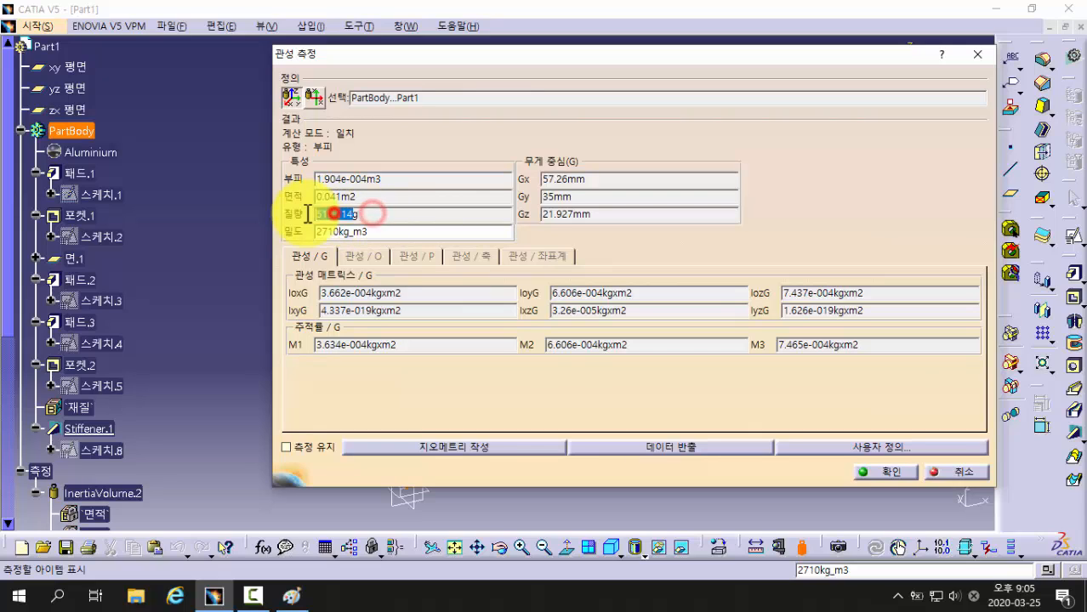
{"action": "left_click", "coordinate": [375, 216]}
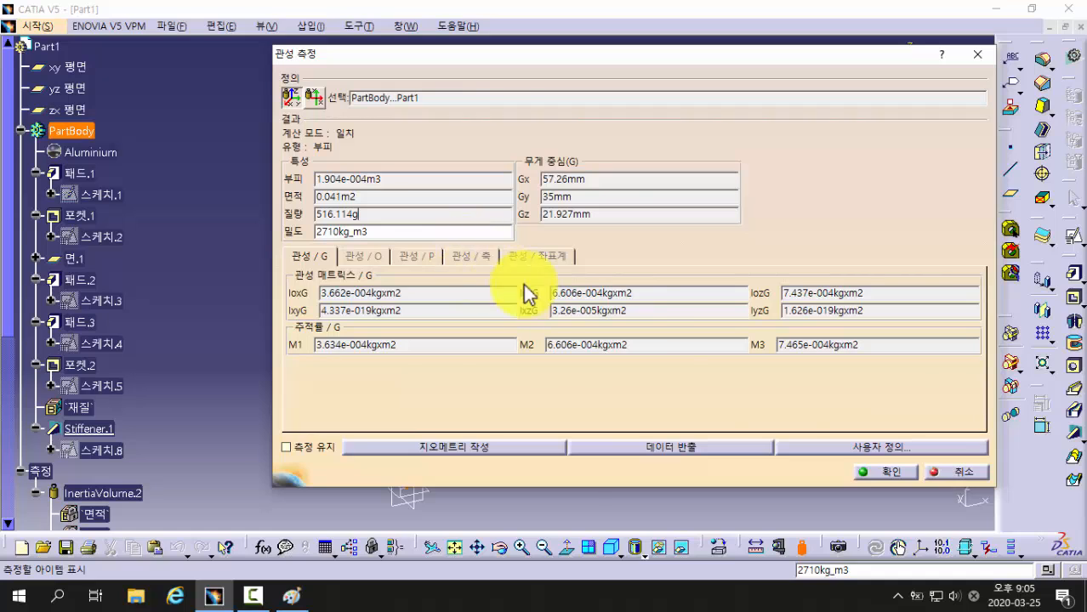
{"action": "left_click", "coordinate": [868, 473]}
{"action": "left_click", "coordinate": [948, 477]}
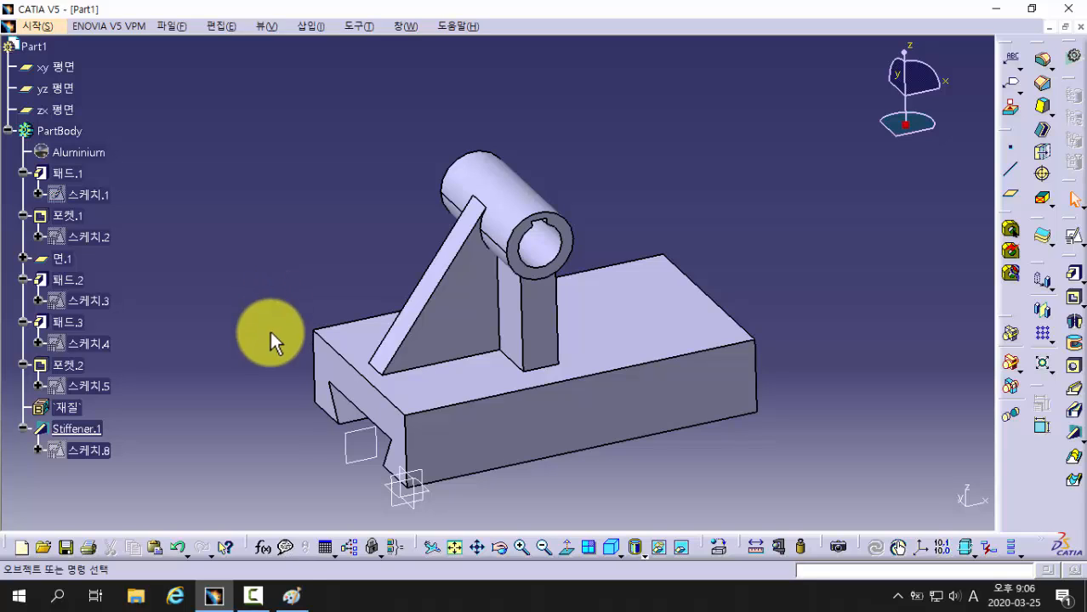
Switch to Paint and sketch a flat slab in perspective in black beside the second bracket drawing.
{"action": "left_click", "coordinate": [289, 597]}
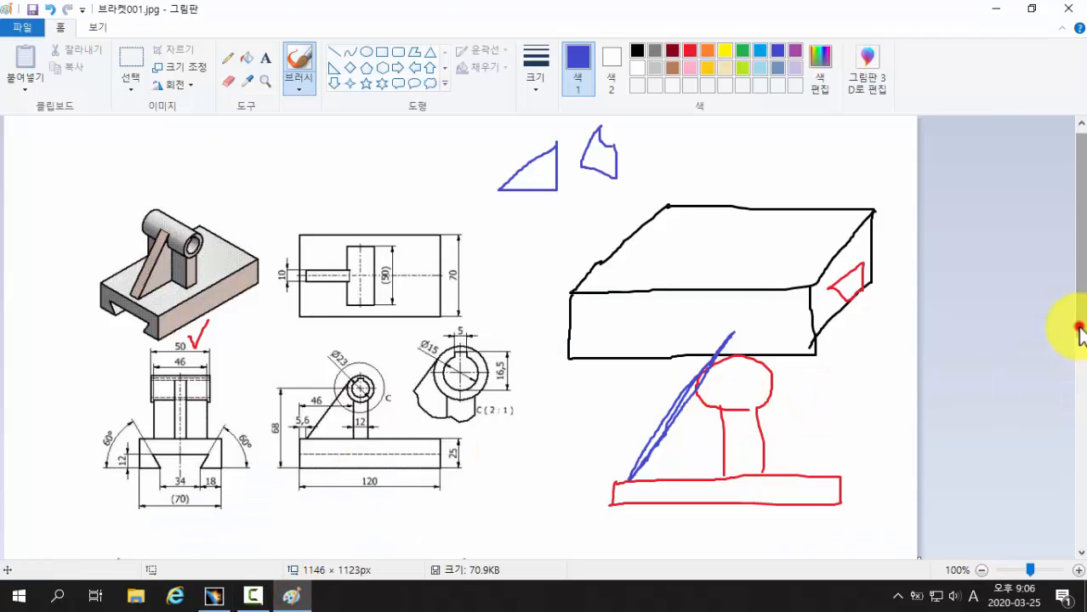
{"action": "left_click_drag", "start_coordinate": [1077, 327], "coordinate": [1082, 497]}
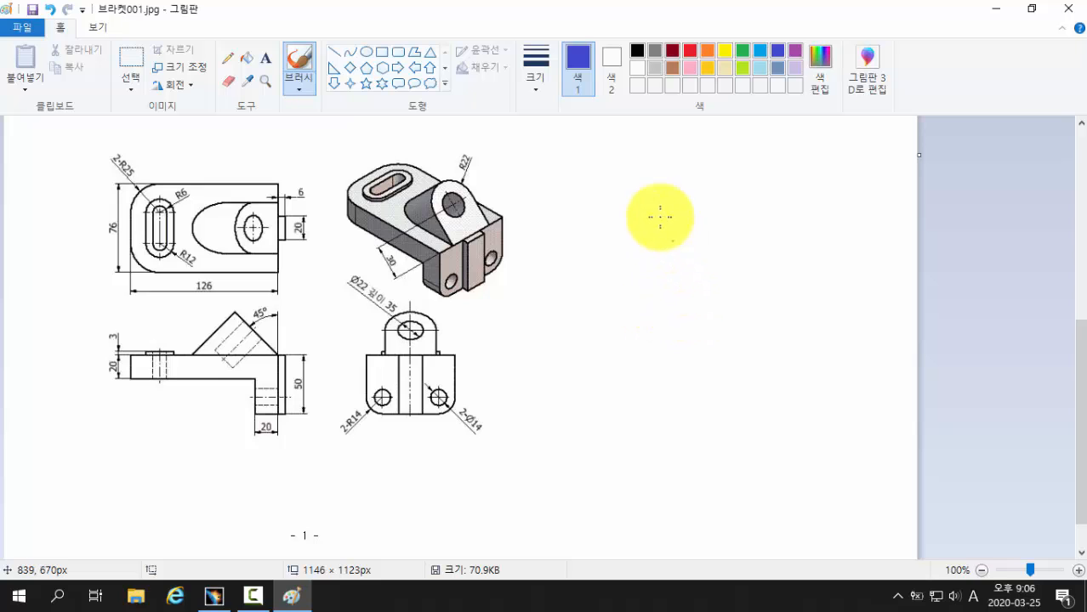
{"action": "left_click", "coordinate": [638, 51]}
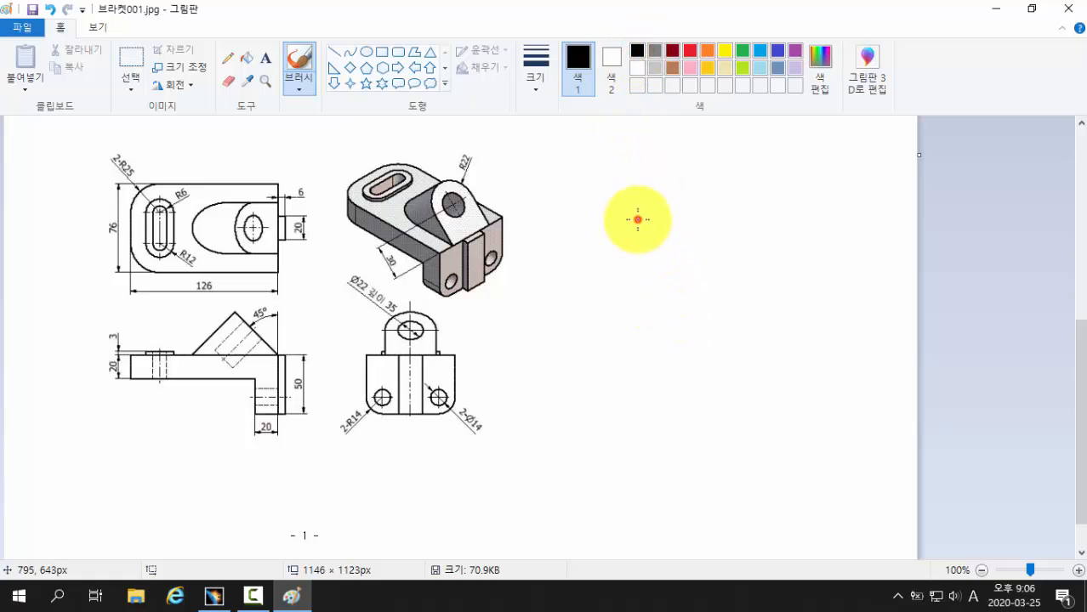
{"action": "mouse_move", "coordinate": [585, 270]}
{"action": "left_mouse_down"}
{"action": "mouse_move", "coordinate": [636, 221]}
{"action": "mouse_move", "coordinate": [830, 215]}
{"action": "mouse_move", "coordinate": [771, 277]}
{"action": "mouse_move", "coordinate": [585, 268]}
{"action": "mouse_move", "coordinate": [584, 292]}
{"action": "mouse_move", "coordinate": [764, 309]}
{"action": "mouse_move", "coordinate": [777, 280]}
{"action": "left_mouse_up"}
{"action": "left_click_drag", "start_coordinate": [820, 223], "coordinate": [784, 317]}
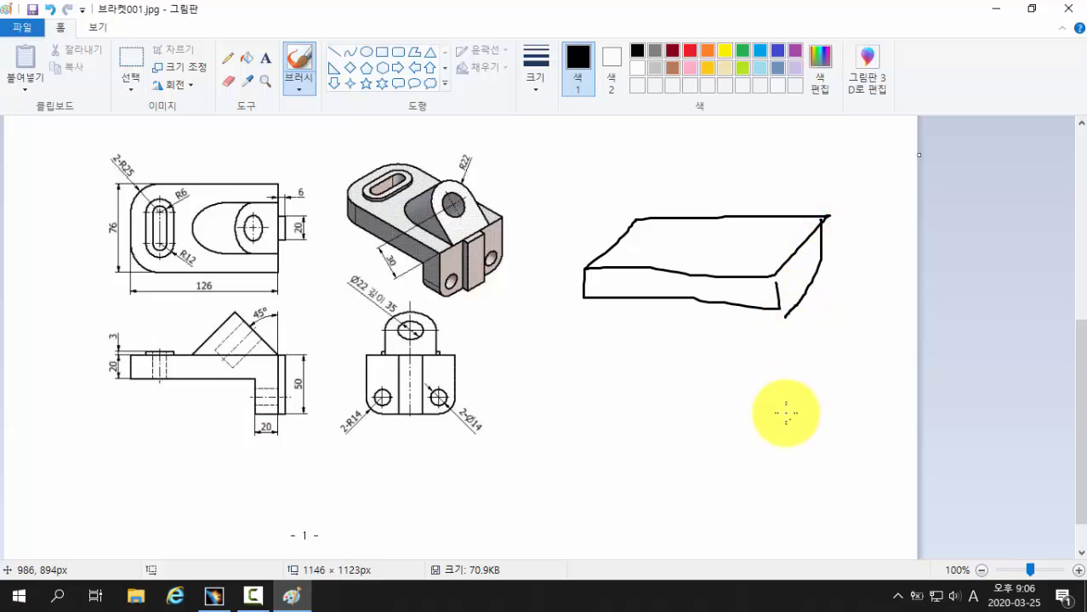
Add a red downward leg at the slab sketch's near end, and strike the whole sketch out with a large red X.
{"action": "left_click", "coordinate": [690, 50]}
{"action": "mouse_move", "coordinate": [821, 225]}
{"action": "left_mouse_down"}
{"action": "mouse_move", "coordinate": [822, 332]}
{"action": "mouse_move", "coordinate": [808, 352]}
{"action": "mouse_move", "coordinate": [796, 359]}
{"action": "mouse_move", "coordinate": [782, 276]}
{"action": "mouse_move", "coordinate": [776, 287]}
{"action": "mouse_move", "coordinate": [767, 276]}
{"action": "mouse_move", "coordinate": [763, 295]}
{"action": "left_mouse_up"}
{"action": "mouse_move", "coordinate": [789, 364]}
{"action": "left_mouse_down"}
{"action": "mouse_move", "coordinate": [774, 364]}
{"action": "mouse_move", "coordinate": [764, 292]}
{"action": "left_mouse_up"}
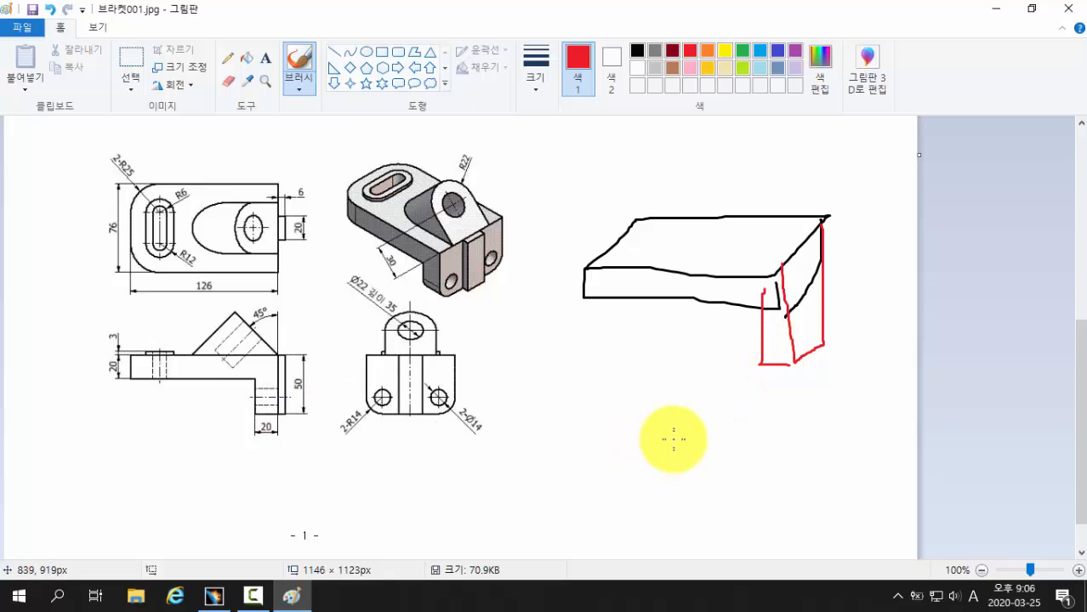
{"action": "left_click_drag", "start_coordinate": [794, 171], "coordinate": [642, 351]}
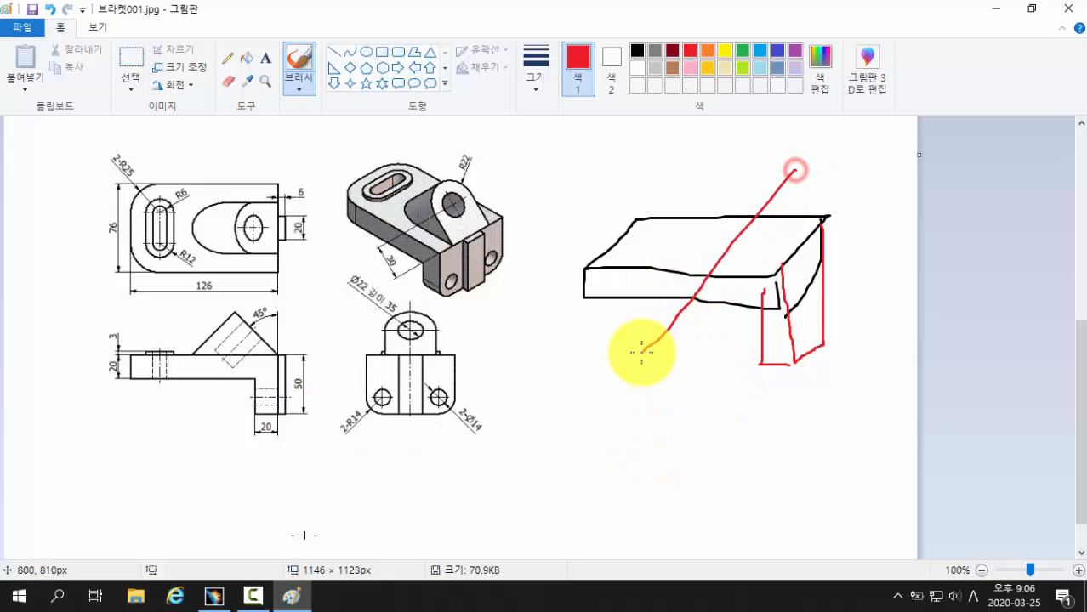
{"action": "left_click_drag", "start_coordinate": [632, 176], "coordinate": [815, 400]}
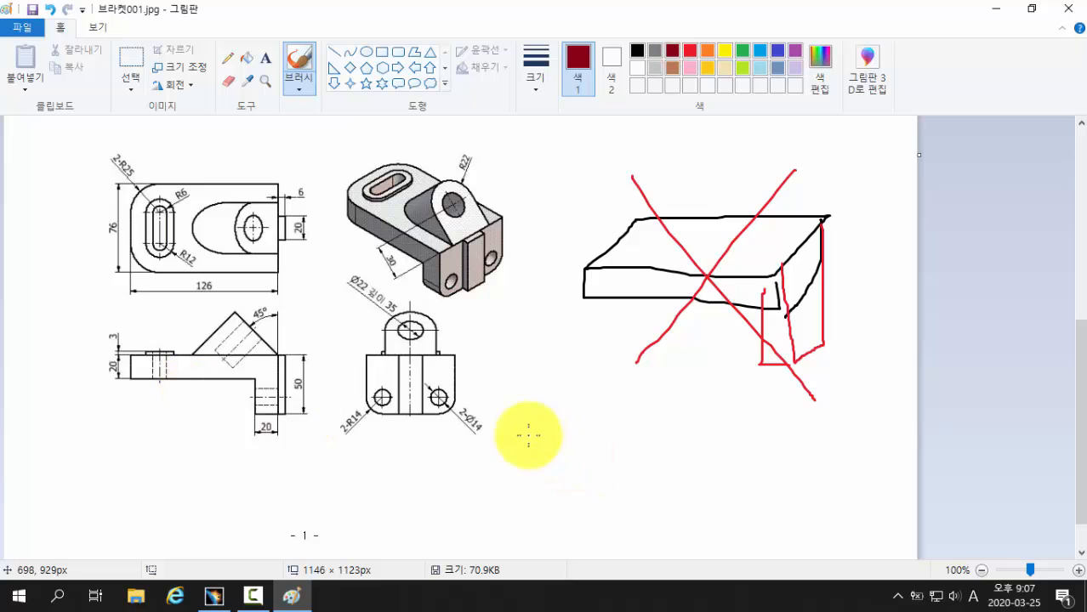
Draw a dark red inverted-L profile below the crossed-out sketch and trace the same outline on the second bracket's side view.
{"action": "mouse_move", "coordinate": [557, 432]}
{"action": "left_mouse_down"}
{"action": "mouse_move", "coordinate": [755, 432]}
{"action": "mouse_move", "coordinate": [759, 524]}
{"action": "left_mouse_up"}
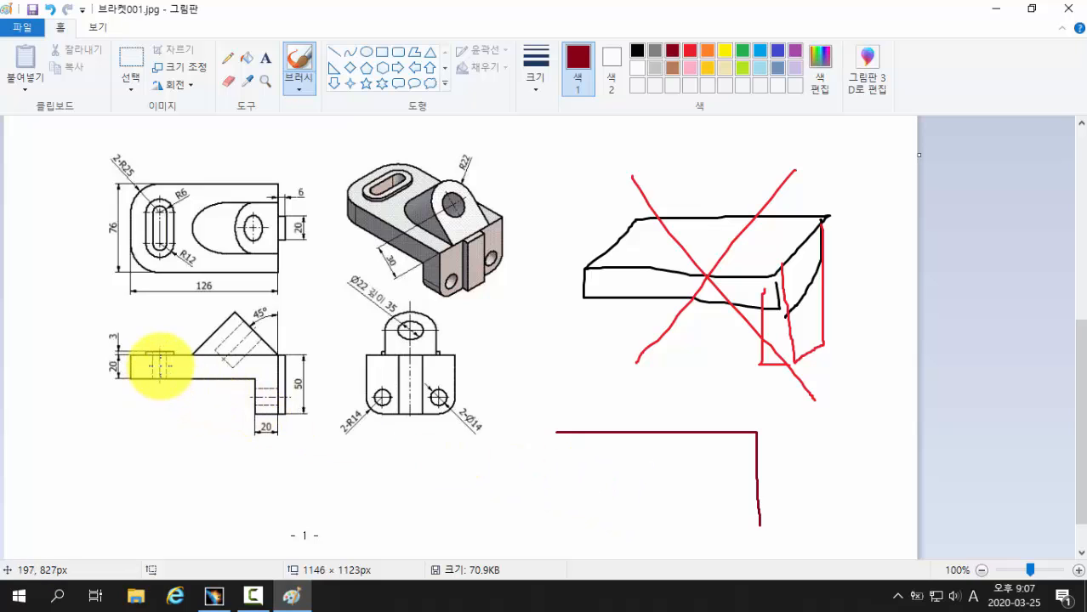
{"action": "left_click", "coordinate": [129, 358]}
{"action": "mouse_move", "coordinate": [128, 358]}
{"action": "left_mouse_down"}
{"action": "mouse_move", "coordinate": [272, 354]}
{"action": "mouse_move", "coordinate": [276, 417]}
{"action": "mouse_move", "coordinate": [274, 357]}
{"action": "mouse_move", "coordinate": [136, 356]}
{"action": "left_mouse_up"}
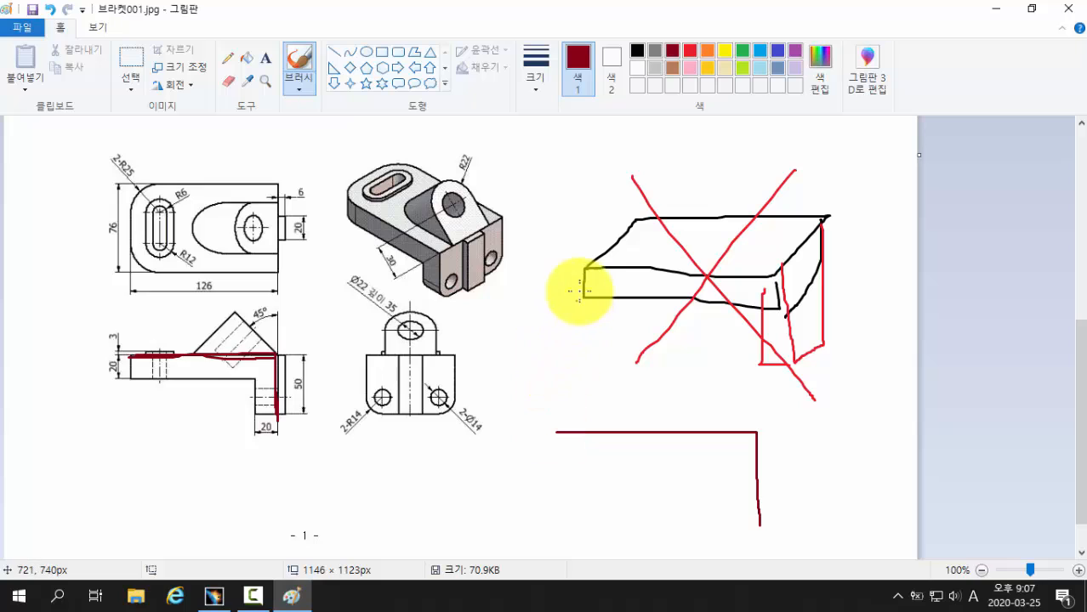
Draw dark red arrows for the depth and thickness directions, and complete the inverted-L profile as a thick bracket in perspective.
{"action": "mouse_move", "coordinate": [587, 270]}
{"action": "left_mouse_down"}
{"action": "mouse_move", "coordinate": [656, 216]}
{"action": "mouse_move", "coordinate": [649, 234]}
{"action": "left_mouse_up"}
{"action": "mouse_move", "coordinate": [591, 433]}
{"action": "left_mouse_down"}
{"action": "mouse_move", "coordinate": [591, 394]}
{"action": "mouse_move", "coordinate": [606, 404]}
{"action": "left_mouse_up"}
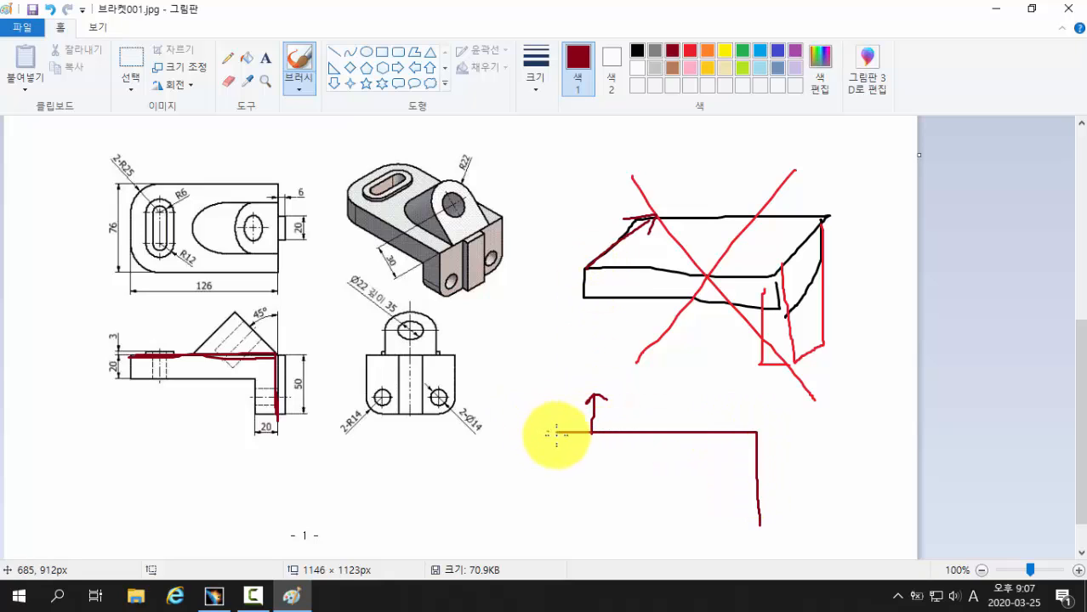
{"action": "mouse_move", "coordinate": [557, 436]}
{"action": "left_mouse_down"}
{"action": "mouse_move", "coordinate": [555, 394]}
{"action": "mouse_move", "coordinate": [771, 392]}
{"action": "mouse_move", "coordinate": [794, 443]}
{"action": "mouse_move", "coordinate": [795, 520]}
{"action": "mouse_move", "coordinate": [759, 527]}
{"action": "left_mouse_up"}
{"action": "mouse_move", "coordinate": [555, 398]}
{"action": "left_mouse_down"}
{"action": "mouse_move", "coordinate": [606, 317]}
{"action": "mouse_move", "coordinate": [748, 332]}
{"action": "left_mouse_up"}
{"action": "left_click_drag", "start_coordinate": [821, 332], "coordinate": [800, 381]}
{"action": "mouse_move", "coordinate": [870, 336]}
{"action": "left_mouse_down"}
{"action": "mouse_move", "coordinate": [866, 437]}
{"action": "mouse_move", "coordinate": [802, 515]}
{"action": "left_mouse_up"}
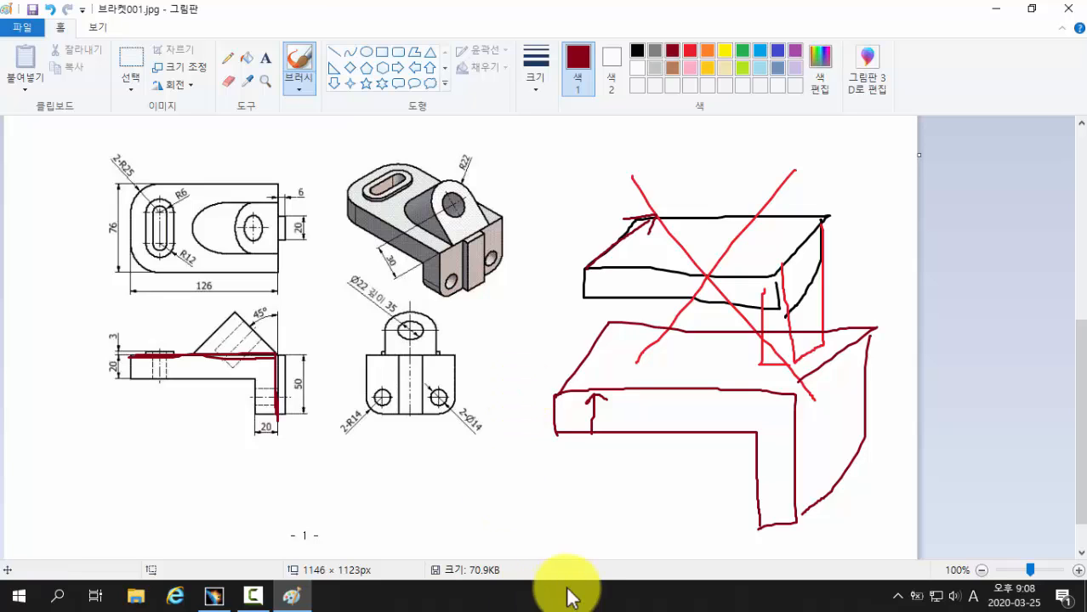
Switch back to CATIA with the stiffened bracket part.
{"action": "left_click", "coordinate": [213, 595]}
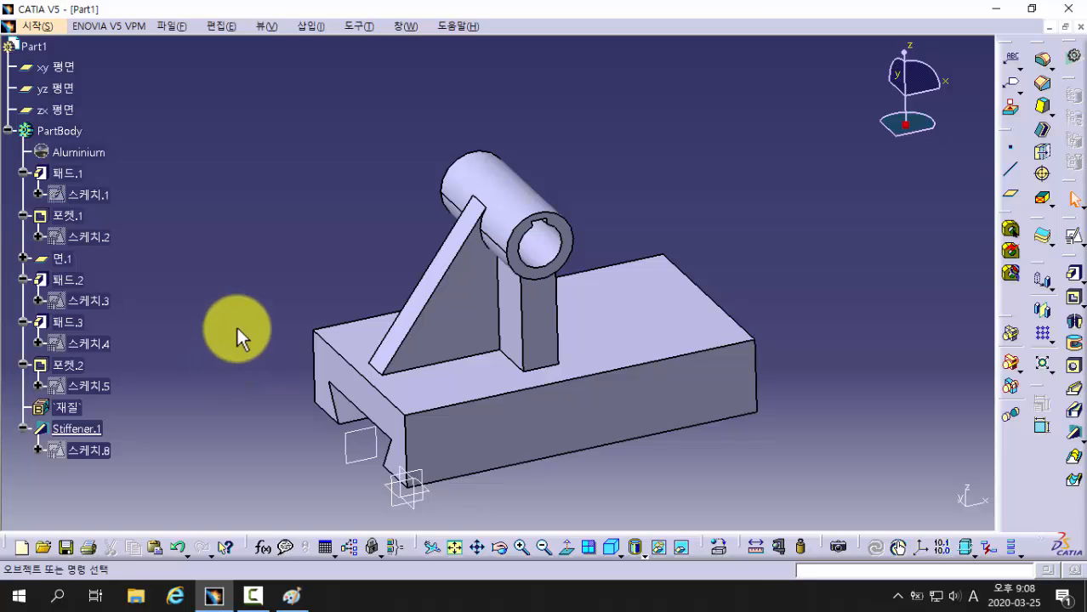
{"action": "middle_click_drag", "start_coordinate": [236, 325], "coordinate": [254, 307]}
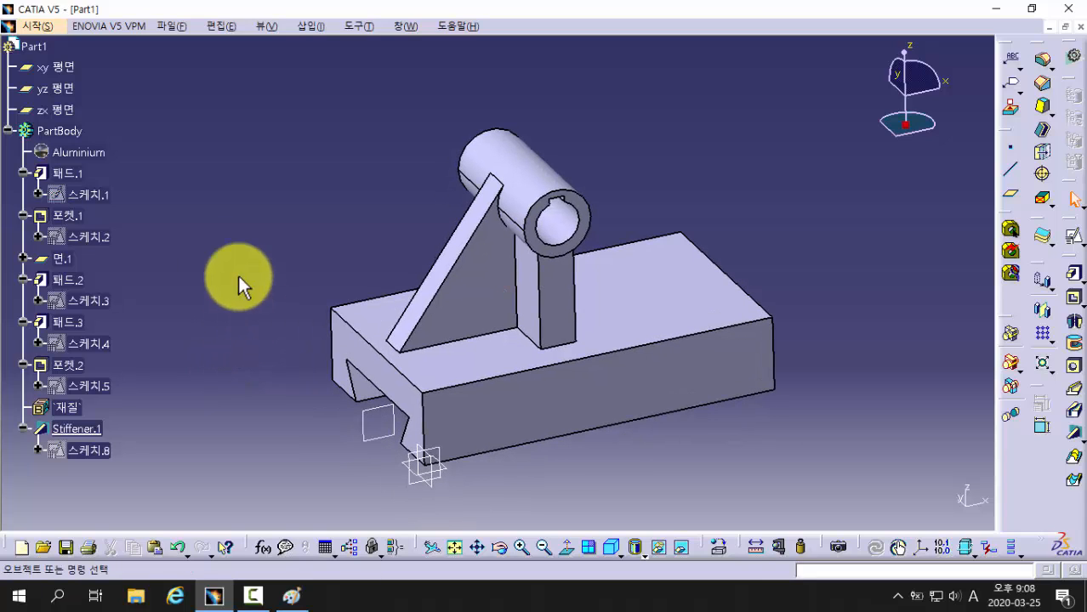
Create a new Part Design part named Part2 with hybrid design enabled.
{"action": "left_click", "coordinate": [39, 26]}
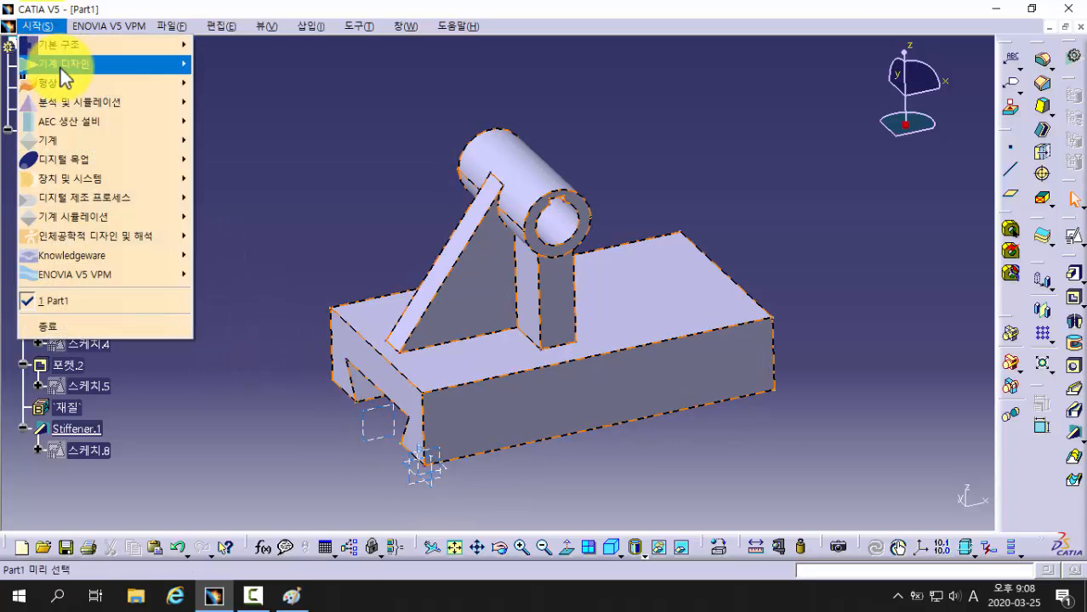
{"action": "mouse_move", "coordinate": [85, 66]}
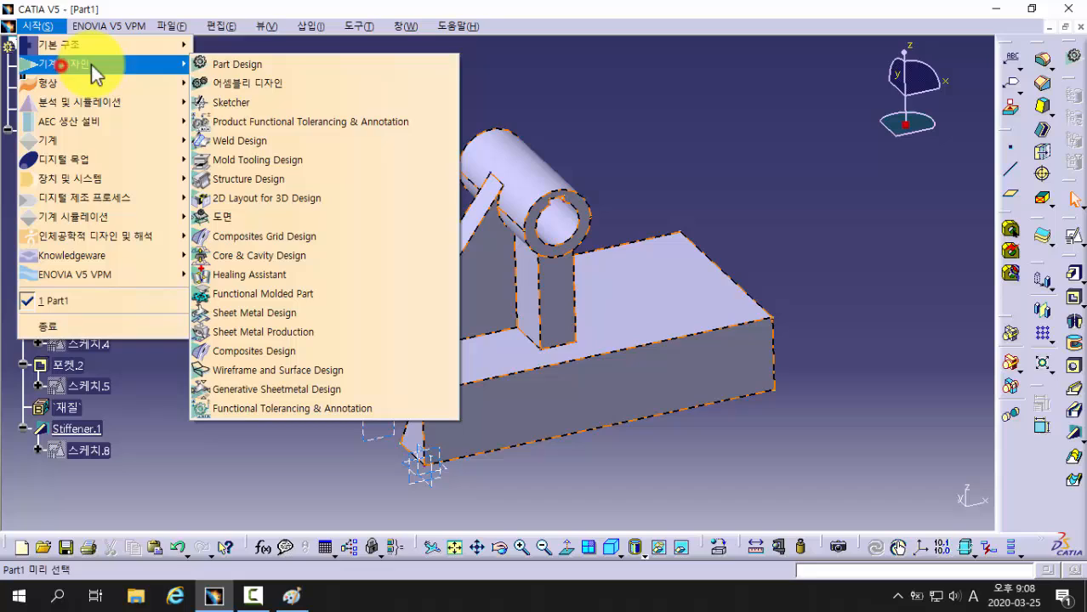
{"action": "left_click", "coordinate": [307, 66]}
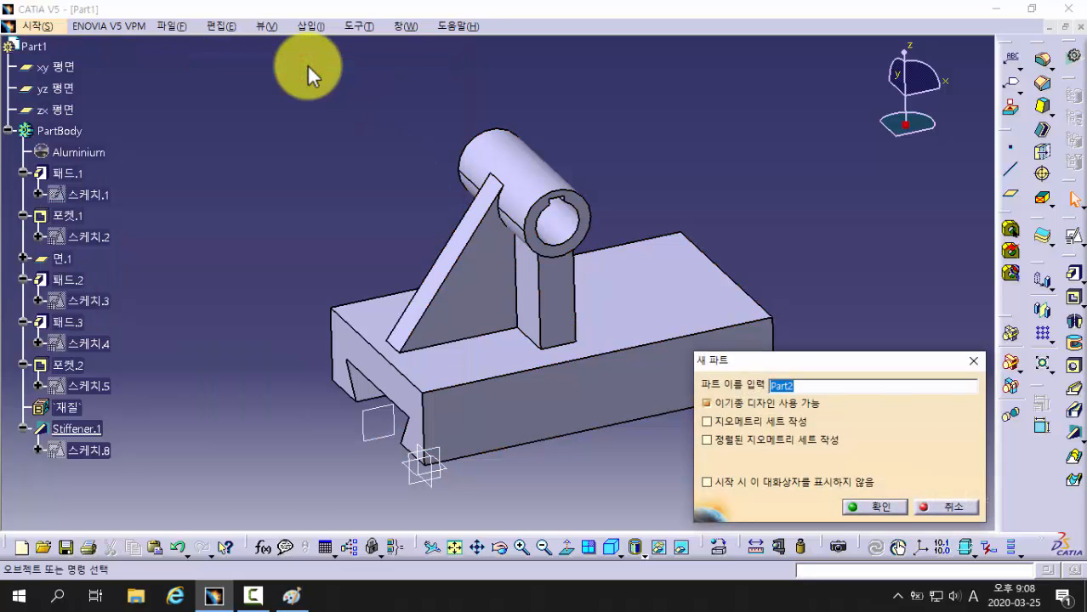
{"action": "left_click", "coordinate": [816, 386]}
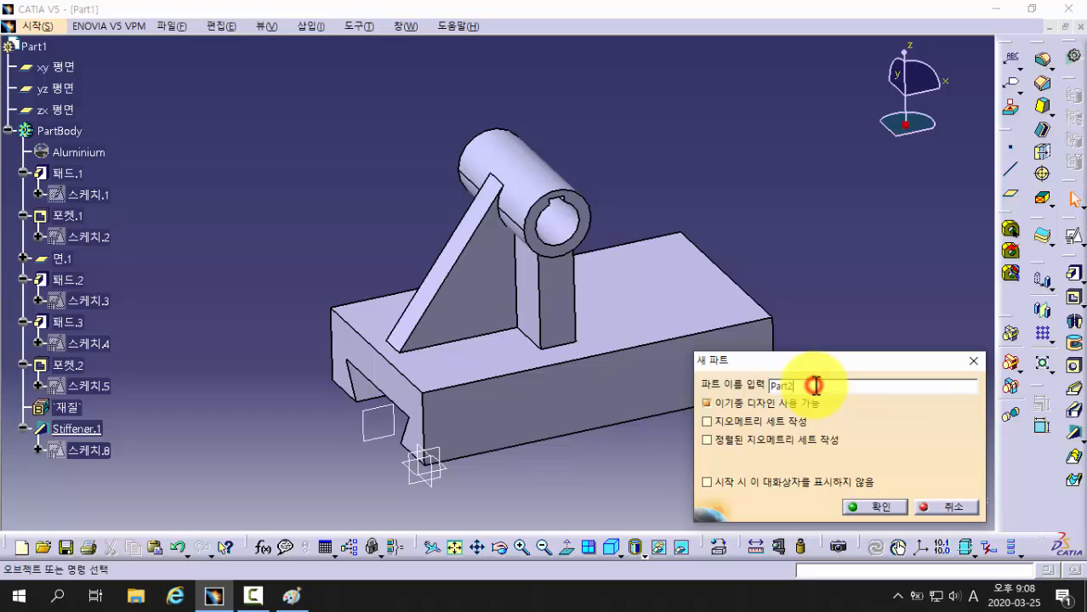
{"action": "left_click", "coordinate": [876, 509]}
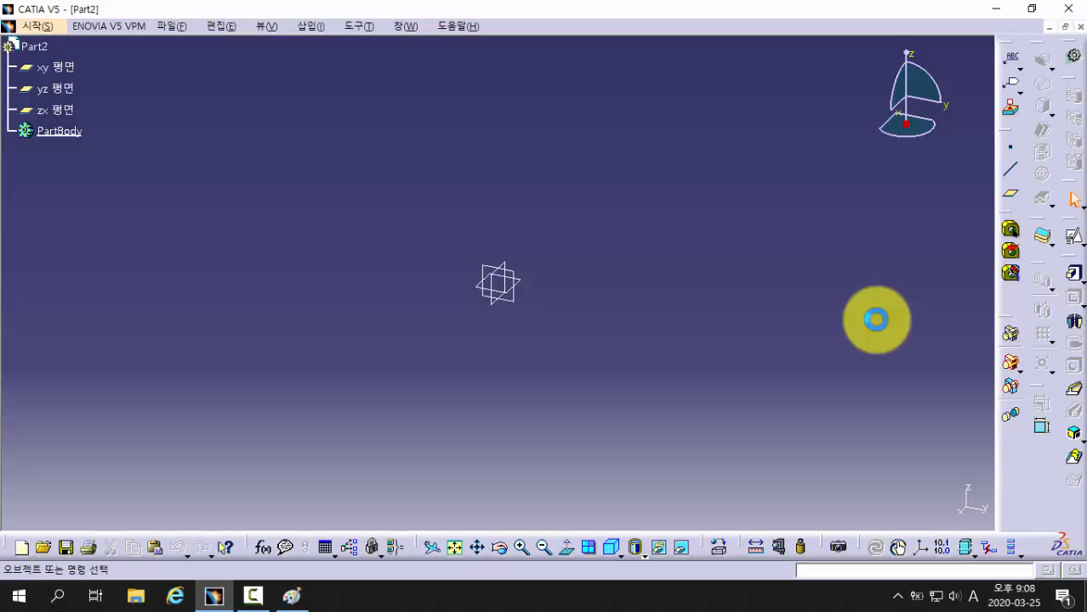
Start a positioned sketch on the yz plane with absolute origin and orientation.
{"action": "left_click", "coordinate": [1075, 246]}
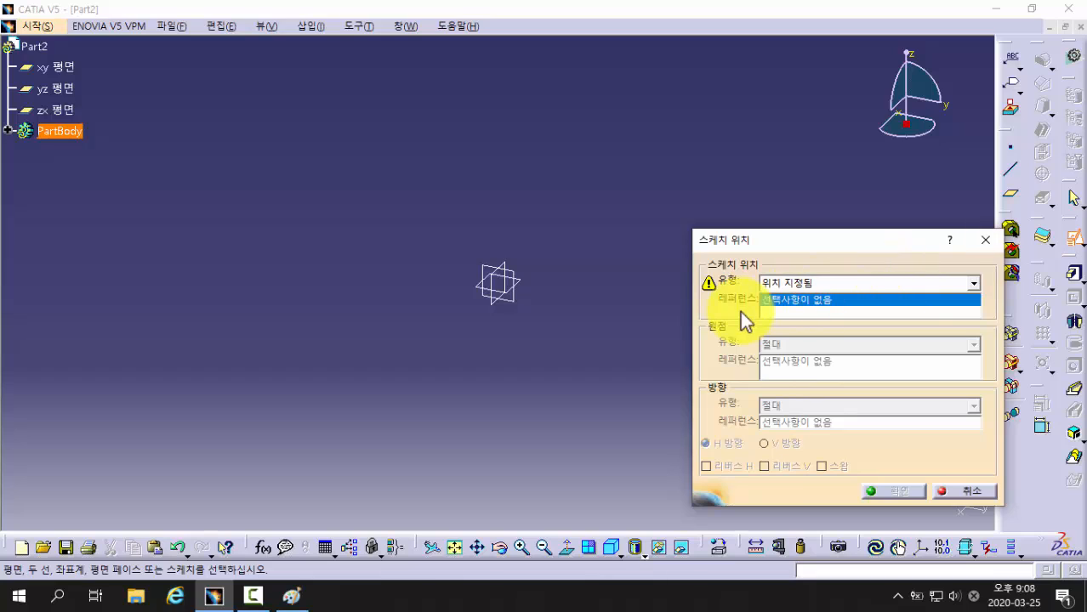
{"action": "left_click", "coordinate": [515, 302]}
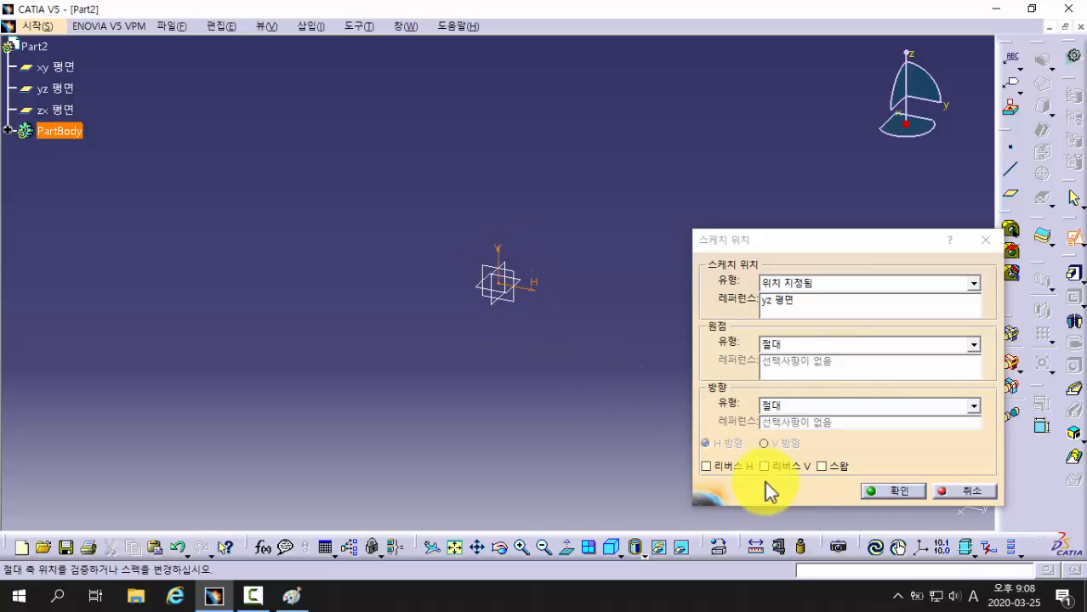
{"action": "left_click", "coordinate": [878, 493]}
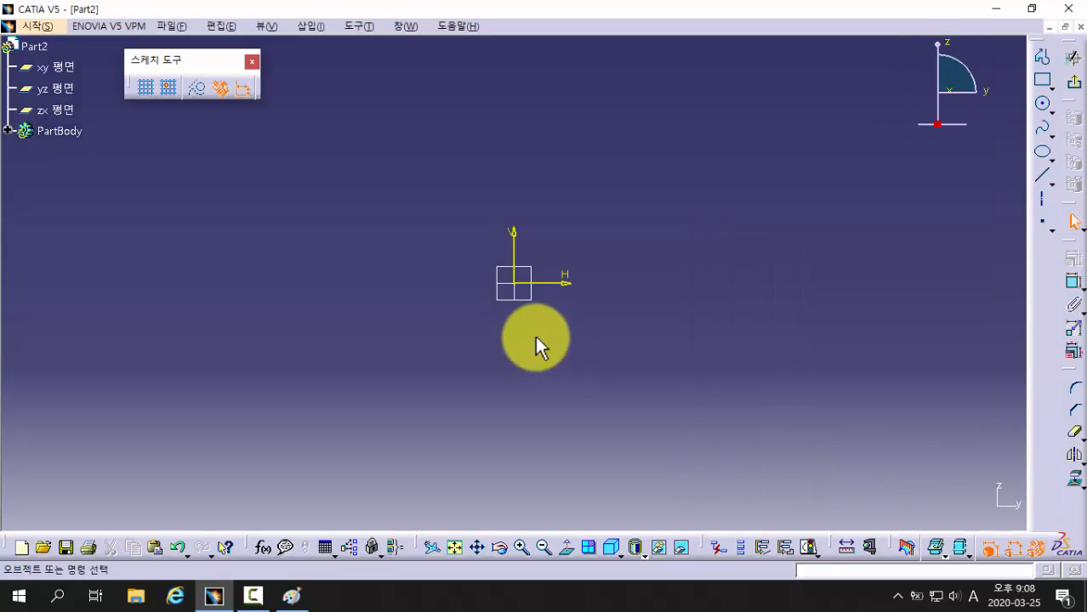
Sketch an open inverted-L profile from the origin, with a horizontal line about 69 mm long and a vertical leg downward from its end.
{"action": "mouse_move", "coordinate": [519, 338]}
{"action": "middle_mouse_down"}
{"action": "mouse_move", "coordinate": [449, 340]}
{"action": "mouse_move", "coordinate": [471, 269]}
{"action": "middle_mouse_up"}
{"action": "left_click", "coordinate": [449, 340]}
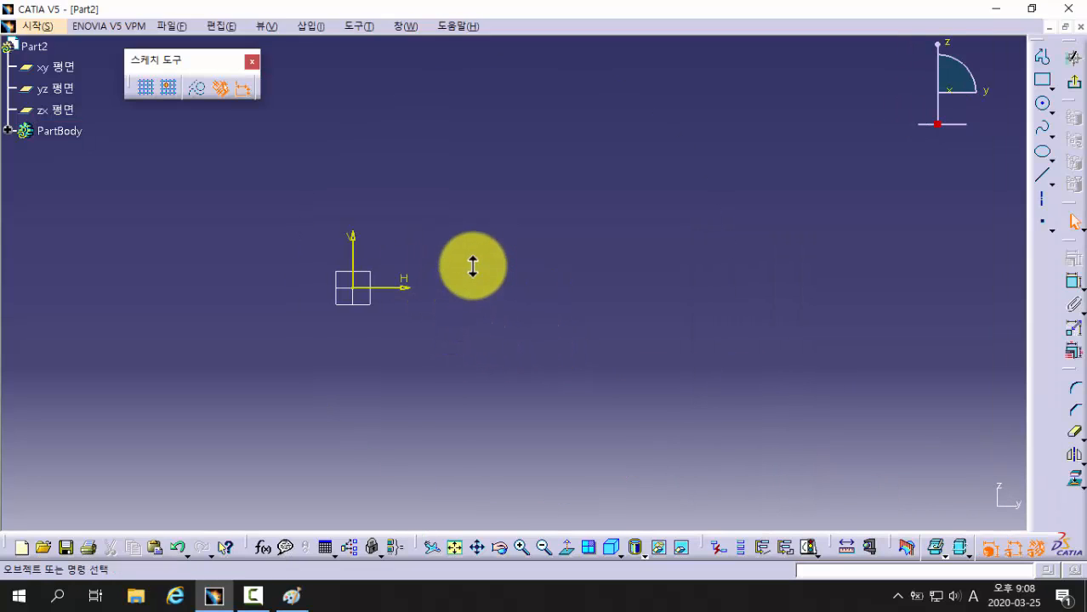
{"action": "left_click", "coordinate": [1041, 58]}
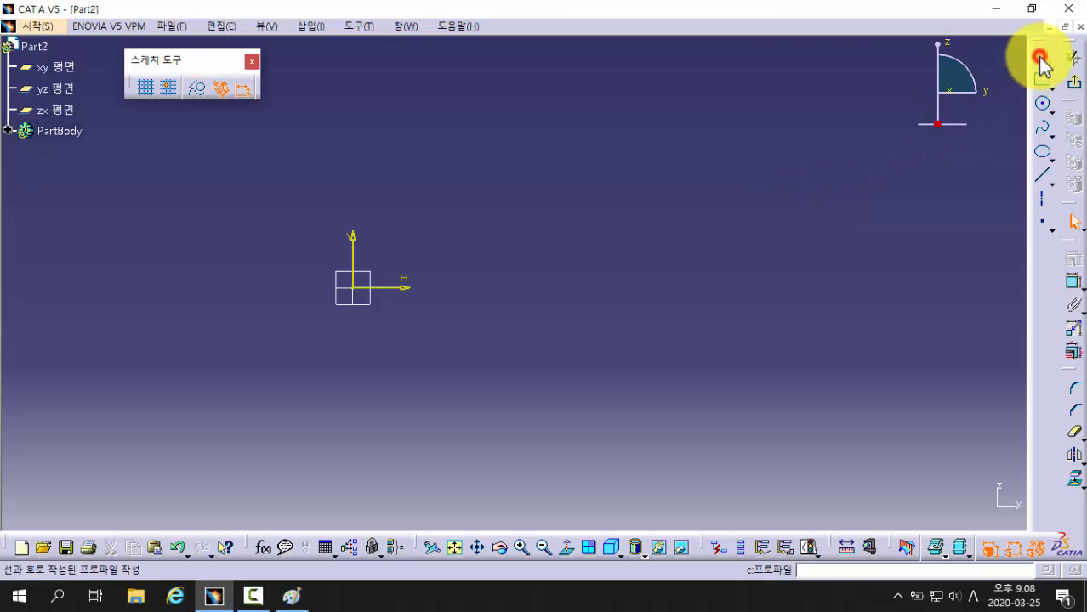
{"action": "left_click", "coordinate": [1040, 57]}
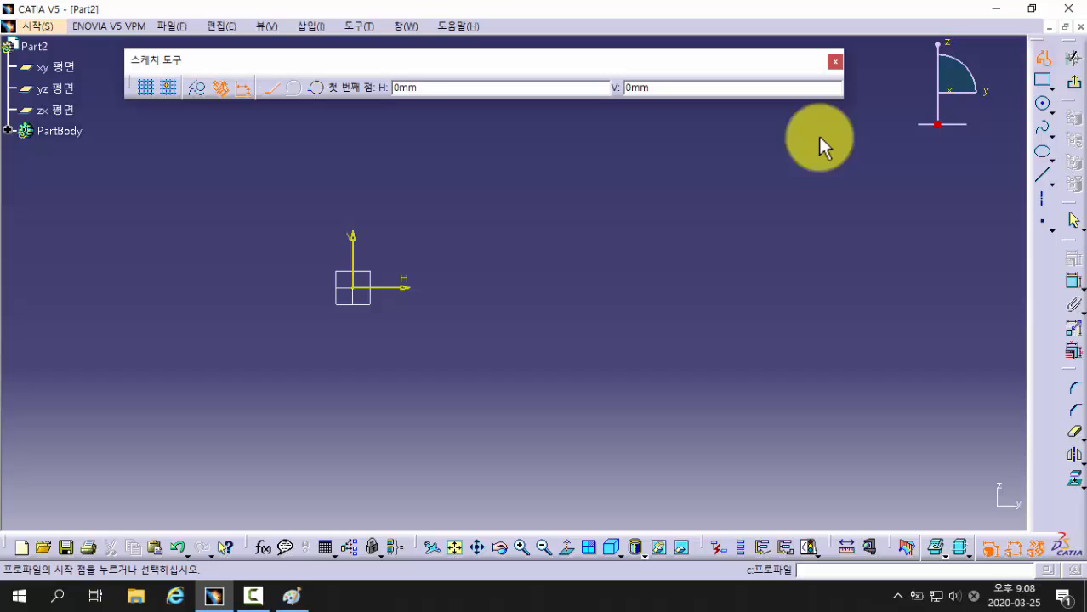
{"action": "left_click", "coordinate": [356, 288]}
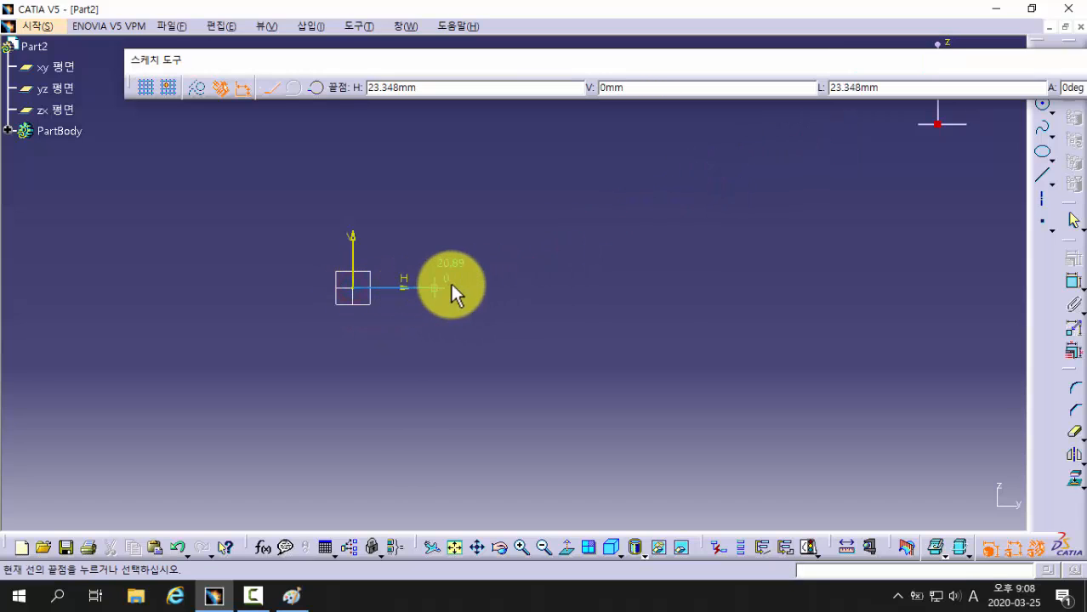
{"action": "left_click", "coordinate": [619, 287]}
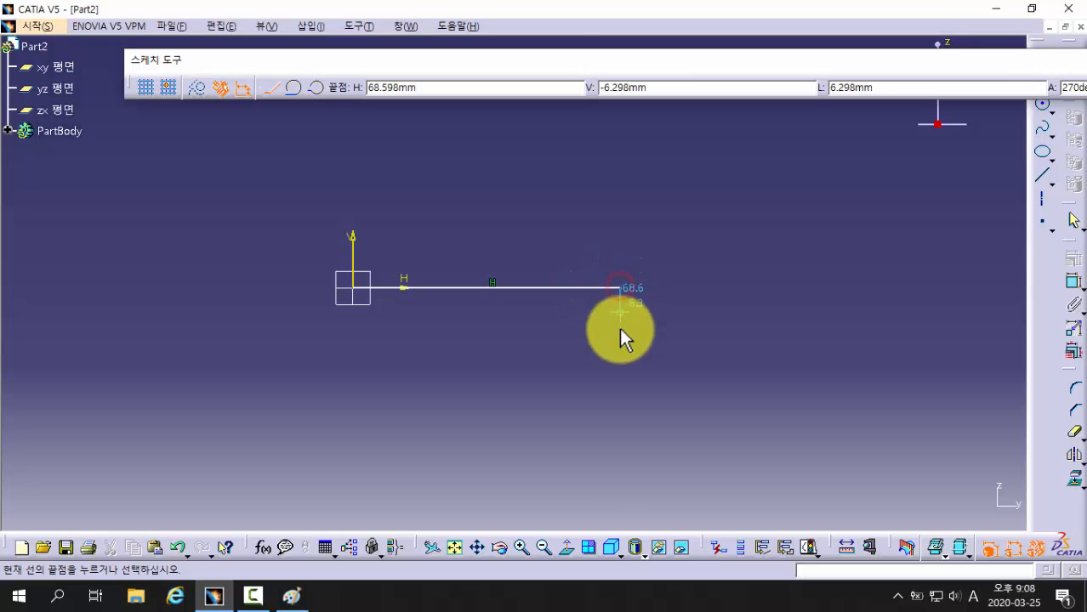
{"action": "left_click", "coordinate": [619, 404]}
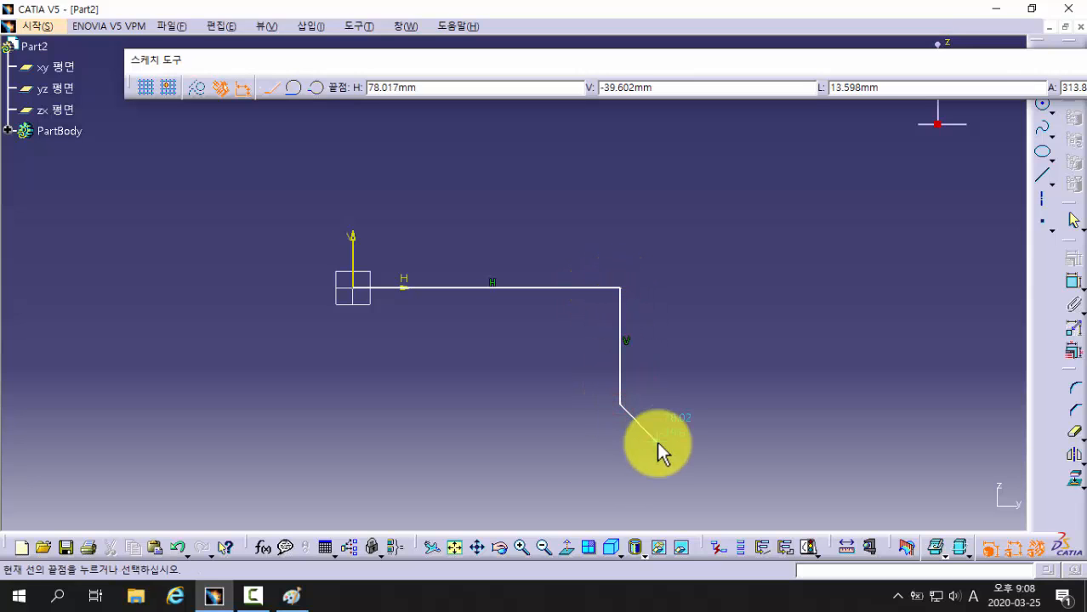
{"action": "key", "text": "Escape"}
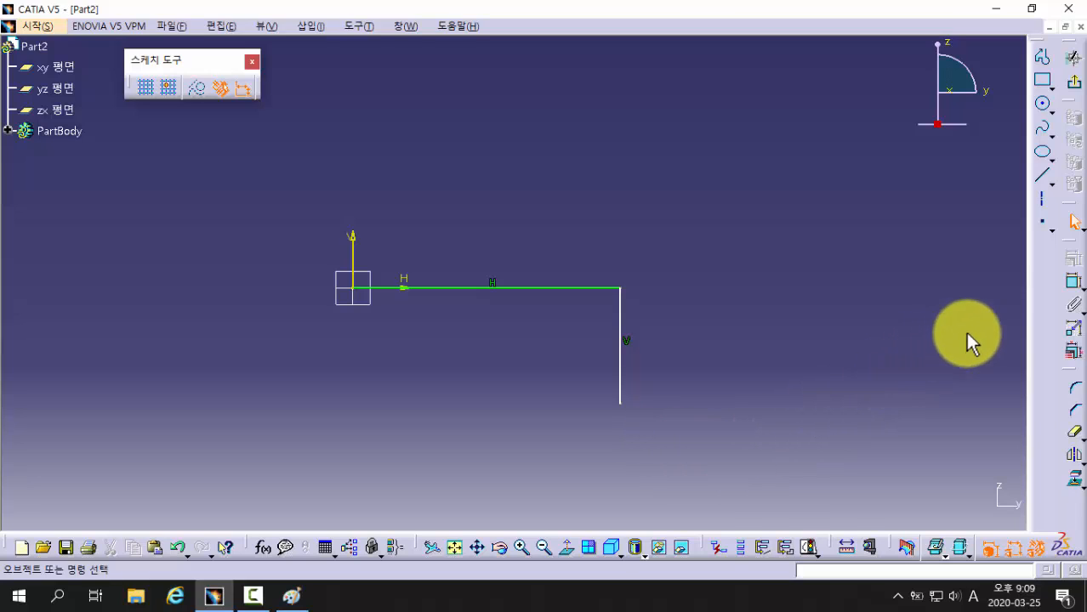
Dimension the horizontal line from the origin to the corner and set it to 126 mm.
{"action": "left_click", "coordinate": [1071, 285]}
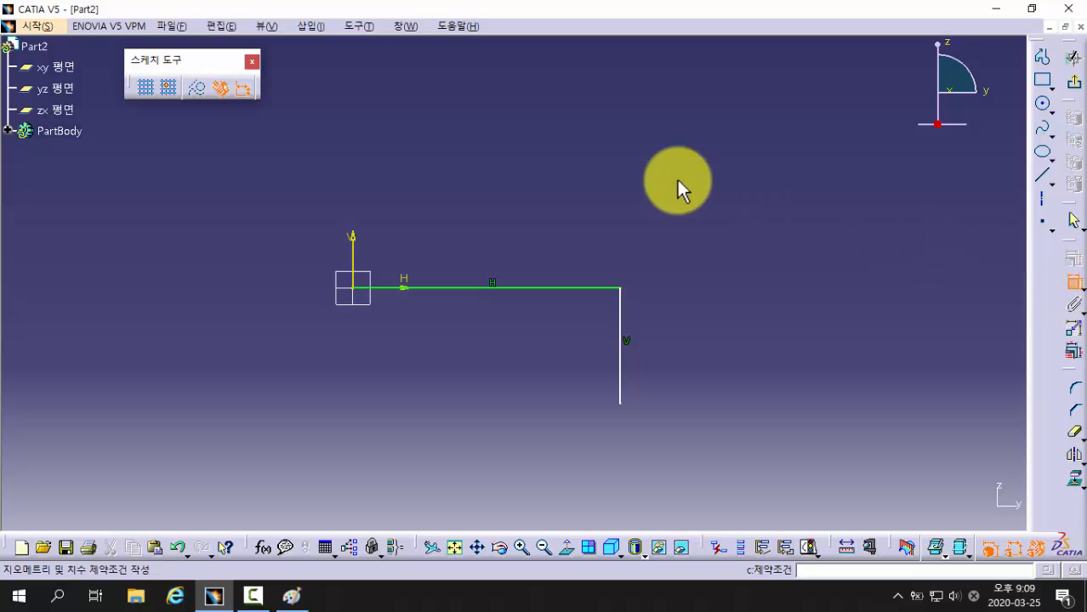
{"action": "left_click", "coordinate": [353, 289]}
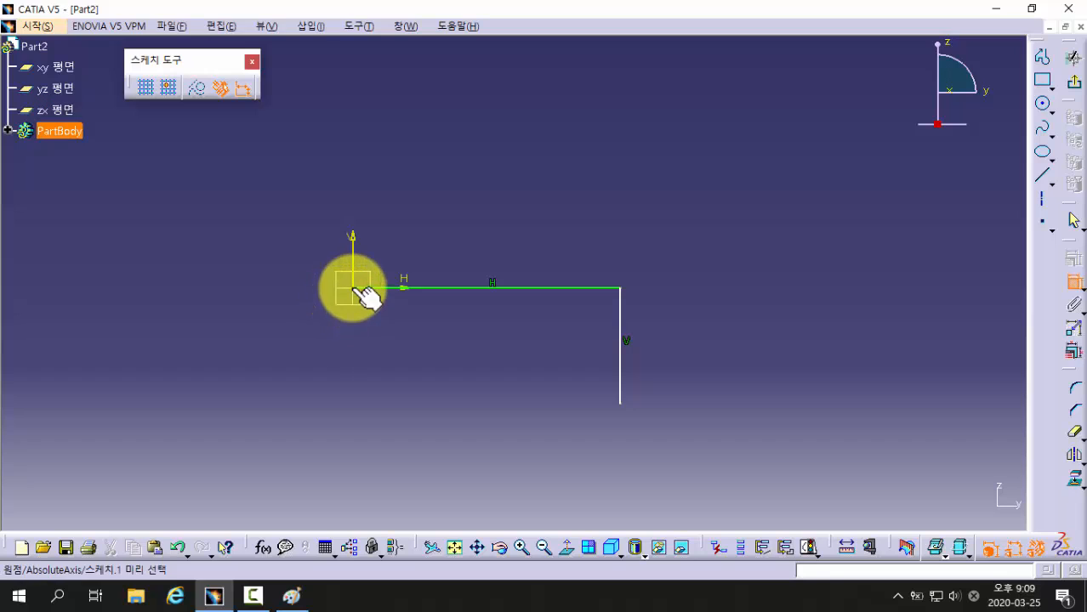
{"action": "left_click", "coordinate": [621, 288]}
{"action": "left_click", "coordinate": [499, 204]}
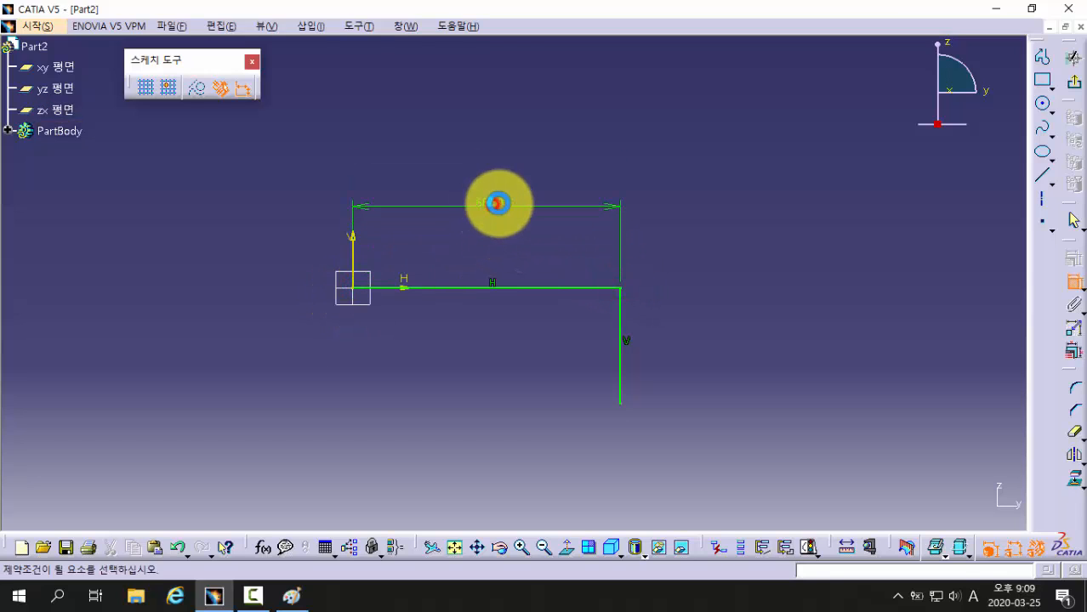
{"action": "double_click", "coordinate": [498, 204]}
{"action": "type", "text": "126"}
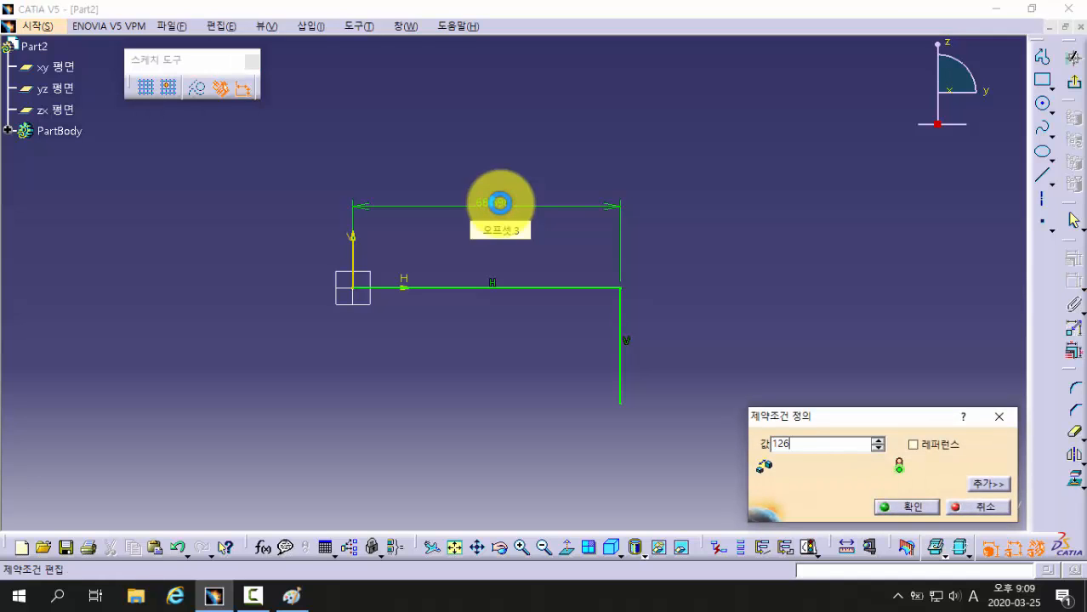
{"action": "key", "text": "Return"}
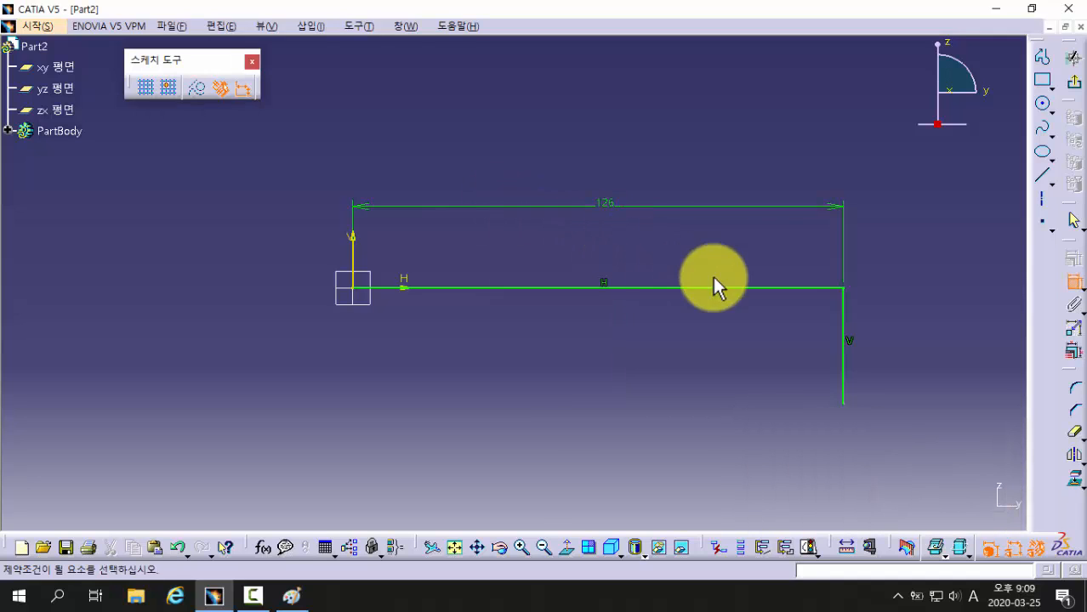
Dimension the vertical leg from the horizontal line to its lower endpoint and set it to 50 mm.
{"action": "left_click", "coordinate": [805, 290]}
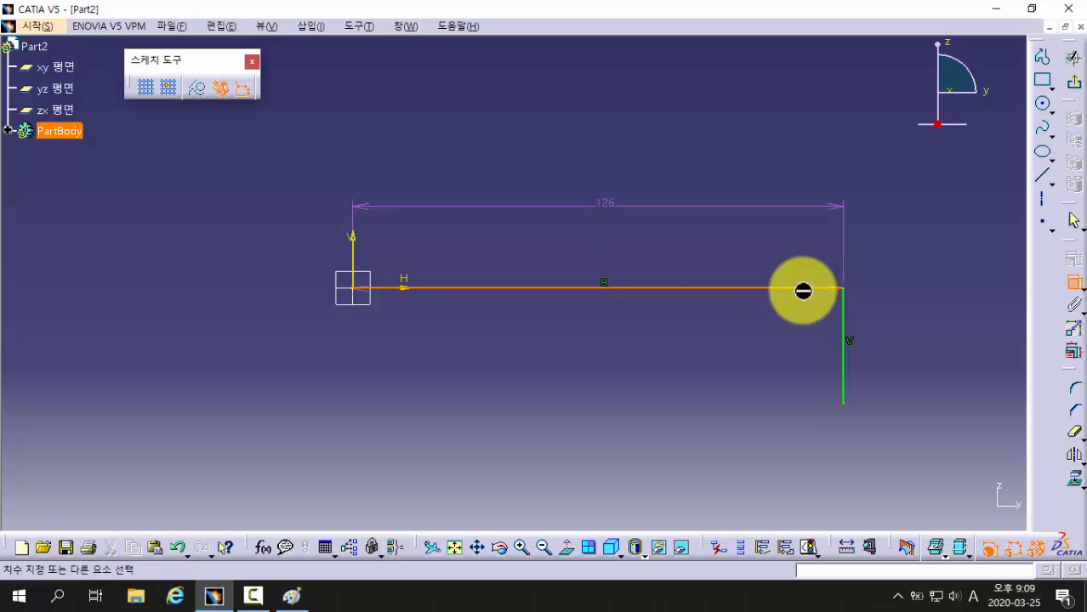
{"action": "left_click", "coordinate": [846, 404]}
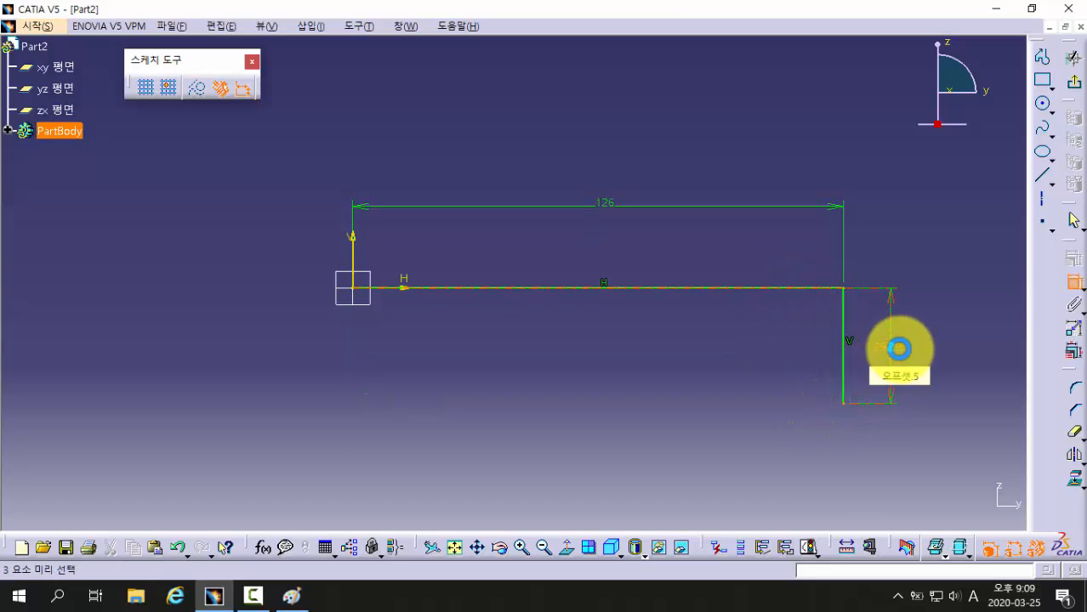
{"action": "left_click", "coordinate": [899, 348]}
{"action": "double_click", "coordinate": [902, 347]}
{"action": "type", "text": "50"}
{"action": "key", "text": "Return"}
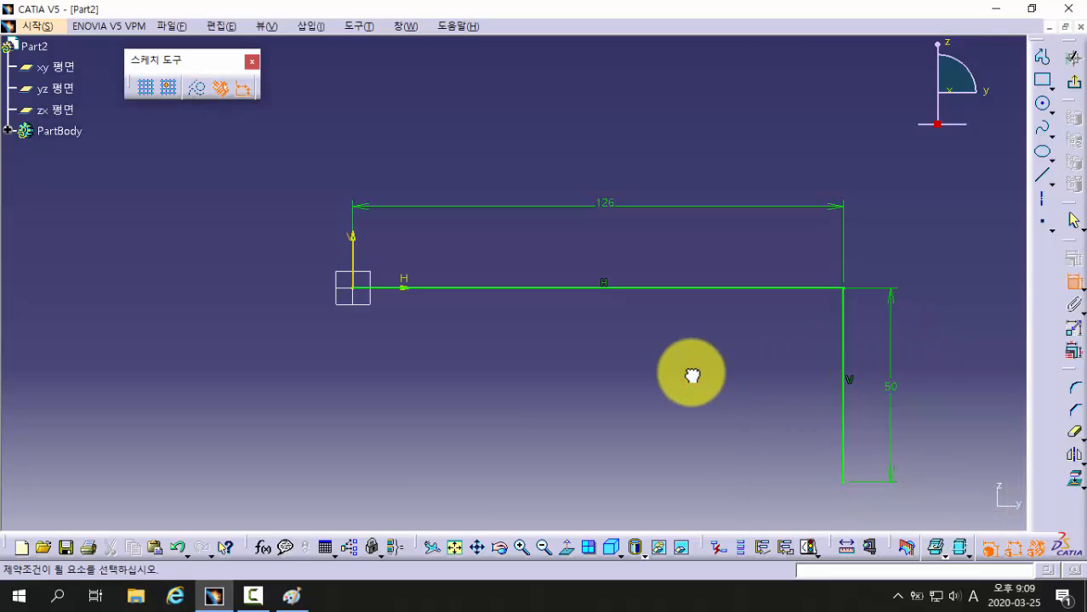
{"action": "mouse_move", "coordinate": [691, 382]}
{"action": "middle_mouse_down"}
{"action": "mouse_move", "coordinate": [624, 341]}
{"action": "mouse_move", "coordinate": [625, 374]}
{"action": "middle_mouse_up"}
Switch to the bracket drawing in Paint and mark the 126, 50, 20 and 76 dimensions in dark red.
{"action": "left_click", "coordinate": [291, 596]}
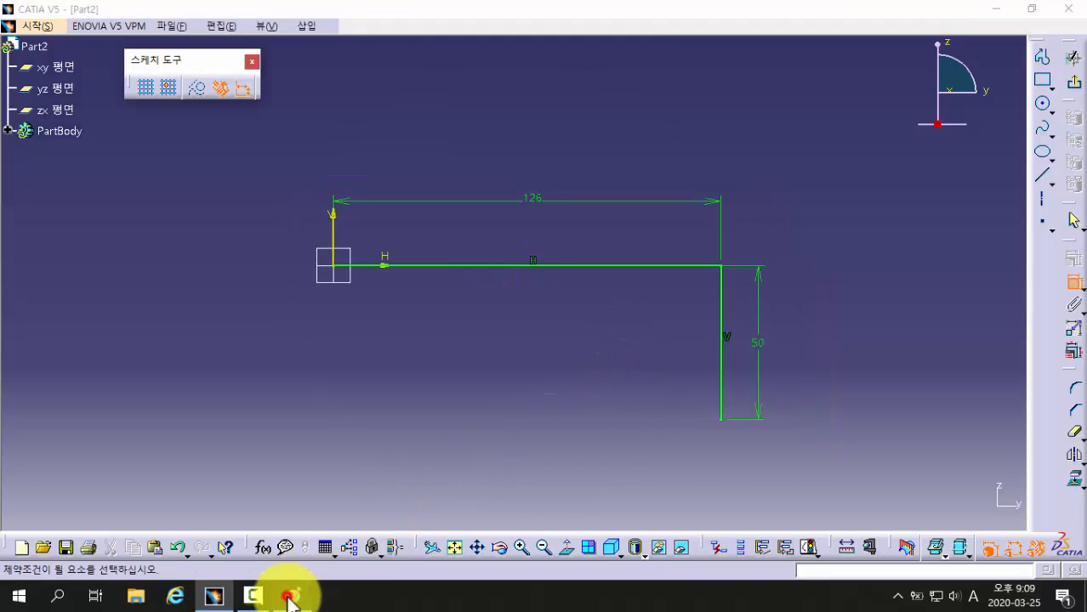
{"action": "mouse_move", "coordinate": [213, 292]}
{"action": "left_mouse_down"}
{"action": "mouse_move", "coordinate": [189, 284]}
{"action": "mouse_move", "coordinate": [217, 277]}
{"action": "mouse_move", "coordinate": [204, 294]}
{"action": "left_mouse_up"}
{"action": "mouse_move", "coordinate": [301, 395]}
{"action": "left_mouse_down"}
{"action": "mouse_move", "coordinate": [286, 395]}
{"action": "mouse_move", "coordinate": [299, 378]}
{"action": "mouse_move", "coordinate": [308, 396]}
{"action": "left_mouse_up"}
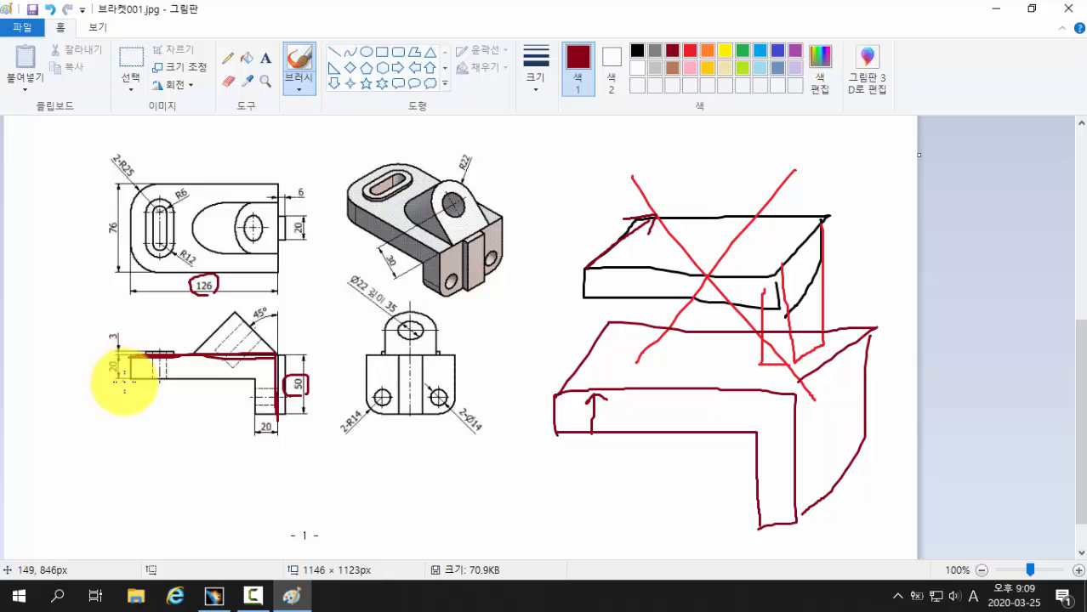
{"action": "mouse_move", "coordinate": [124, 383]}
{"action": "left_mouse_down"}
{"action": "mouse_move", "coordinate": [97, 377]}
{"action": "mouse_move", "coordinate": [92, 360]}
{"action": "mouse_move", "coordinate": [133, 365]}
{"action": "mouse_move", "coordinate": [128, 382]}
{"action": "left_mouse_up"}
{"action": "mouse_move", "coordinate": [114, 241]}
{"action": "left_mouse_down"}
{"action": "mouse_move", "coordinate": [98, 231]}
{"action": "mouse_move", "coordinate": [122, 226]}
{"action": "left_mouse_up"}
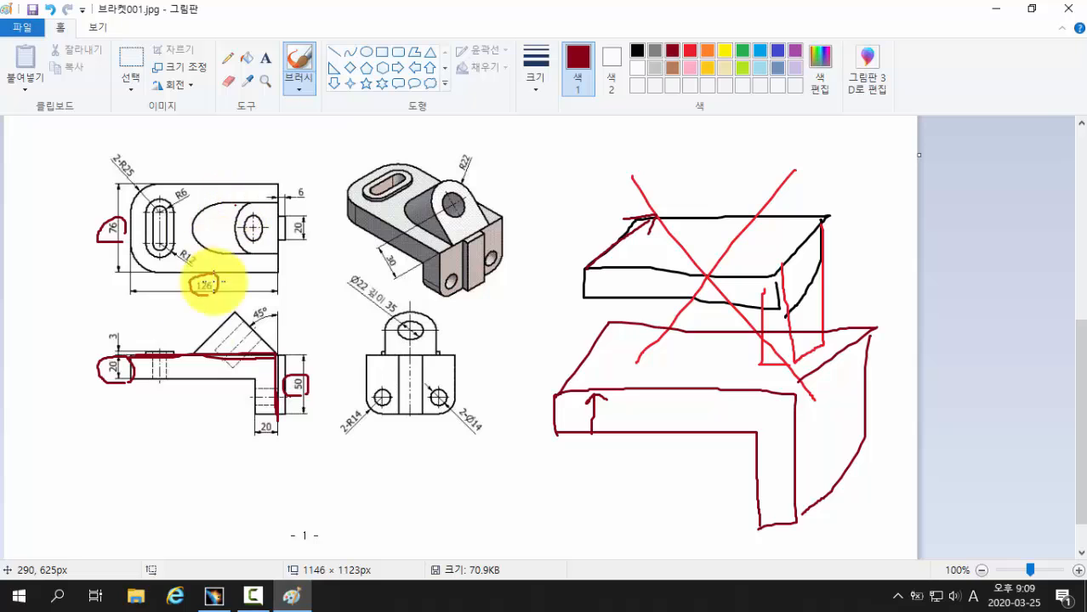
Switch back to CATIA and exit the L-profile sketch to the 3D part.
{"action": "left_click", "coordinate": [213, 597]}
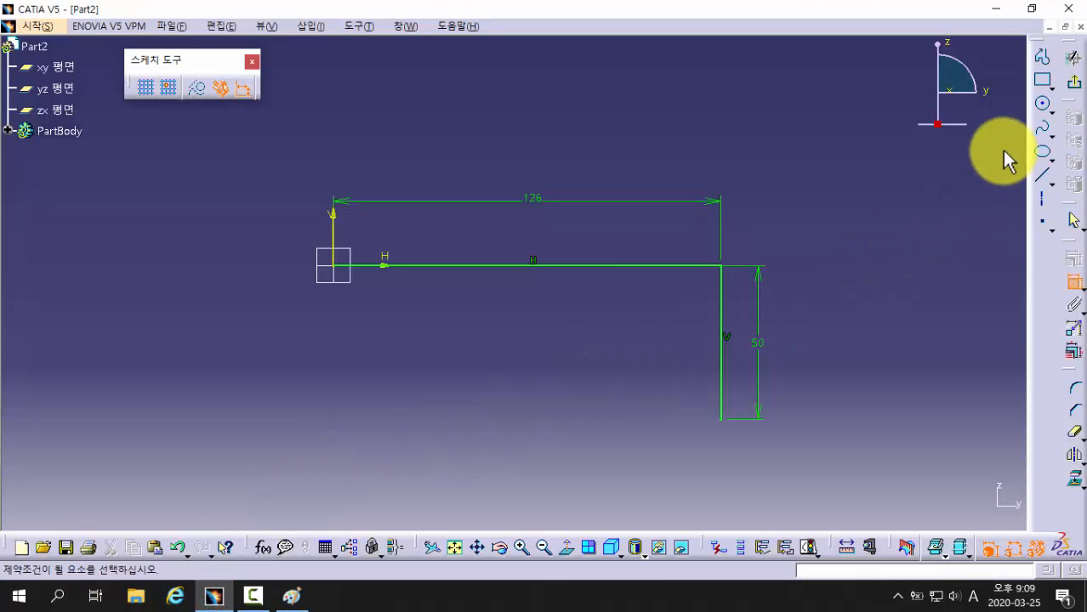
{"action": "left_click", "coordinate": [1073, 87]}
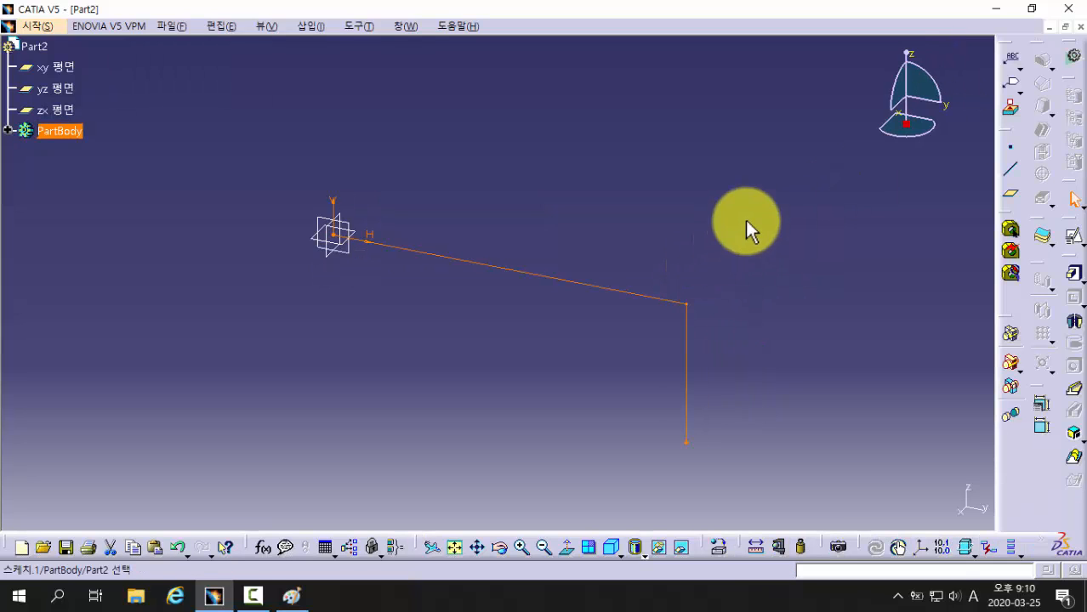
{"action": "mouse_move", "coordinate": [745, 222]}
{"action": "middle_mouse_down"}
{"action": "mouse_move", "coordinate": [648, 187]}
{"action": "mouse_move", "coordinate": [652, 215]}
{"action": "middle_mouse_up"}
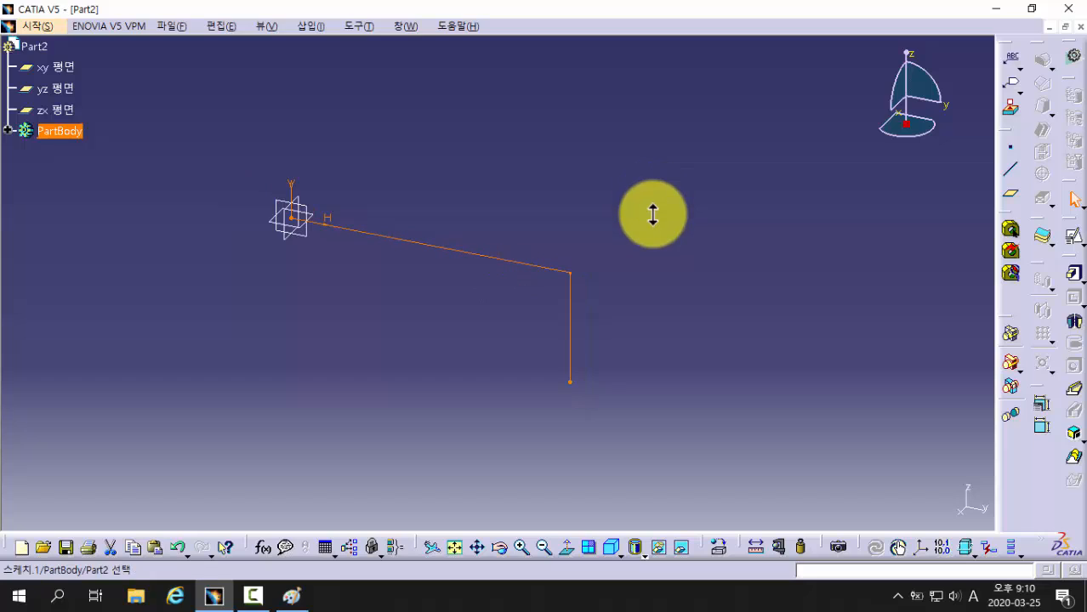
Start a Pad from the open L-profile sketch, agree to use it with the thick option, and reposition the pad definition dialog.
{"action": "left_click", "coordinate": [1075, 275]}
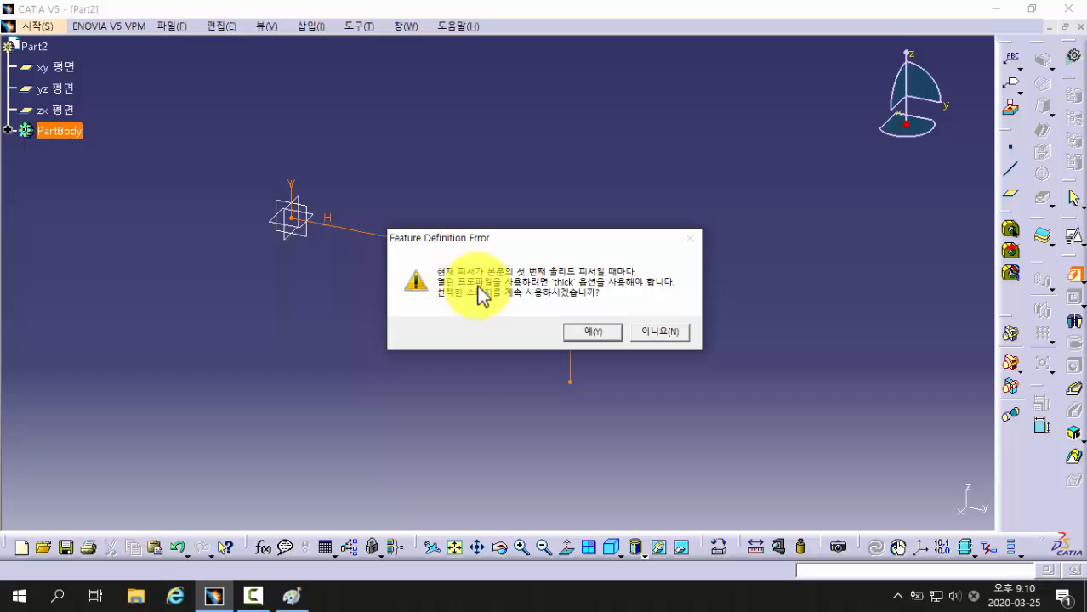
{"action": "left_click", "coordinate": [589, 333]}
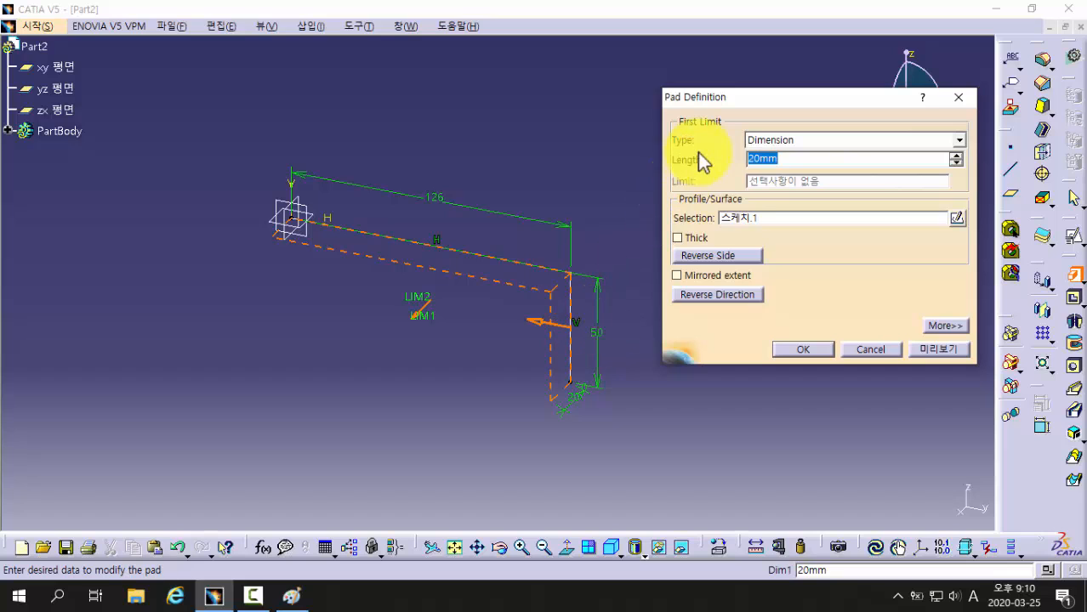
{"action": "left_click_drag", "start_coordinate": [775, 102], "coordinate": [602, 56]}
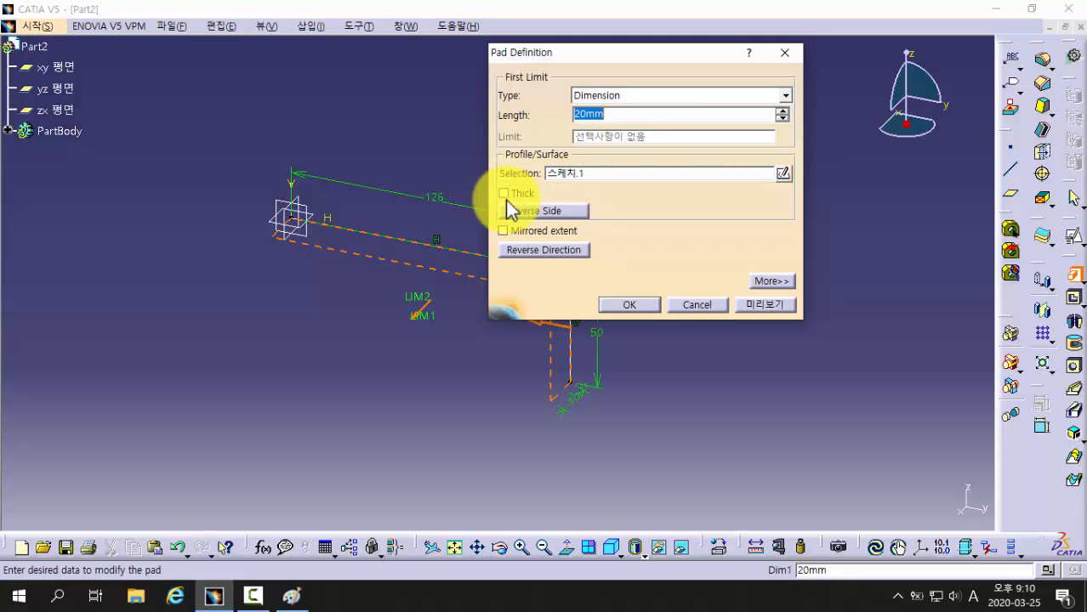
Switch to the bracket drawing in Paint and trace the hand-drawn bracket's inner L-edge in dark red and its outer L-edge in red.
{"action": "left_click", "coordinate": [292, 595]}
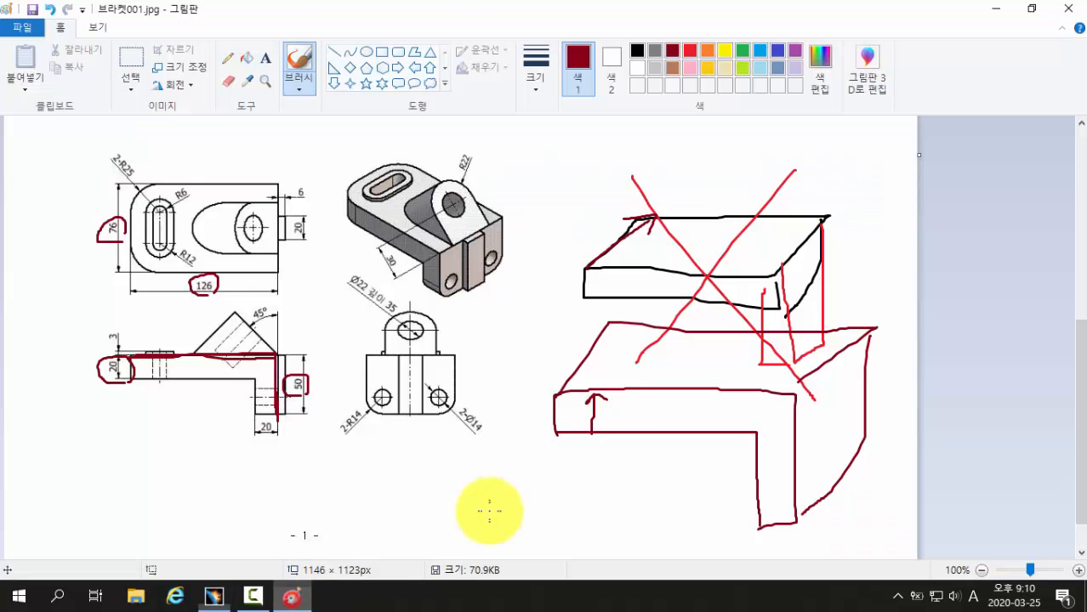
{"action": "mouse_move", "coordinate": [555, 433]}
{"action": "left_mouse_down"}
{"action": "mouse_move", "coordinate": [758, 428]}
{"action": "mouse_move", "coordinate": [760, 546]}
{"action": "mouse_move", "coordinate": [760, 445]}
{"action": "mouse_move", "coordinate": [614, 423]}
{"action": "mouse_move", "coordinate": [554, 426]}
{"action": "left_mouse_up"}
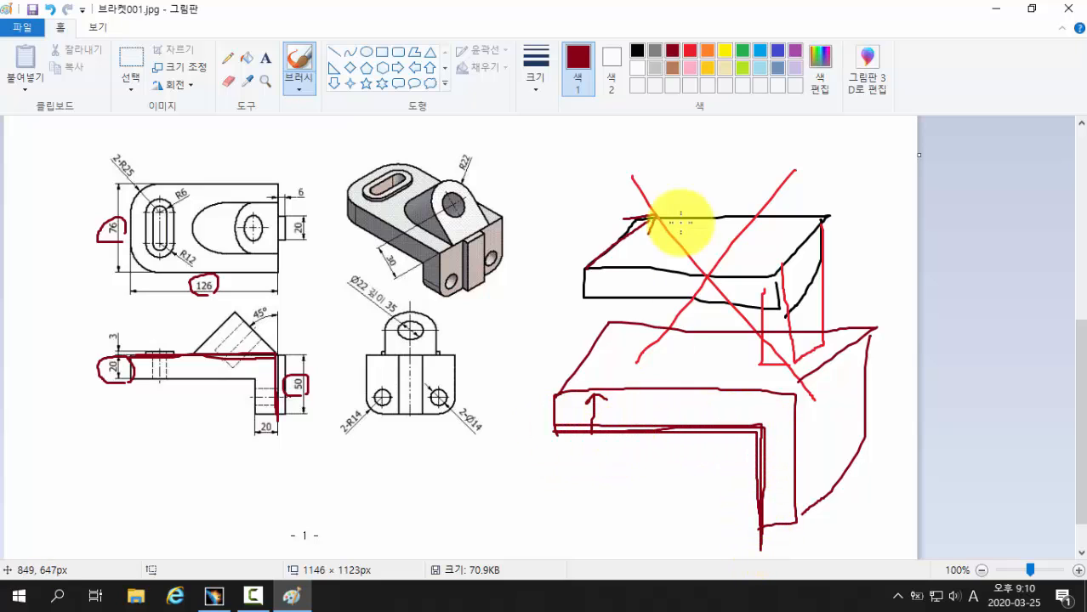
{"action": "left_click", "coordinate": [689, 51]}
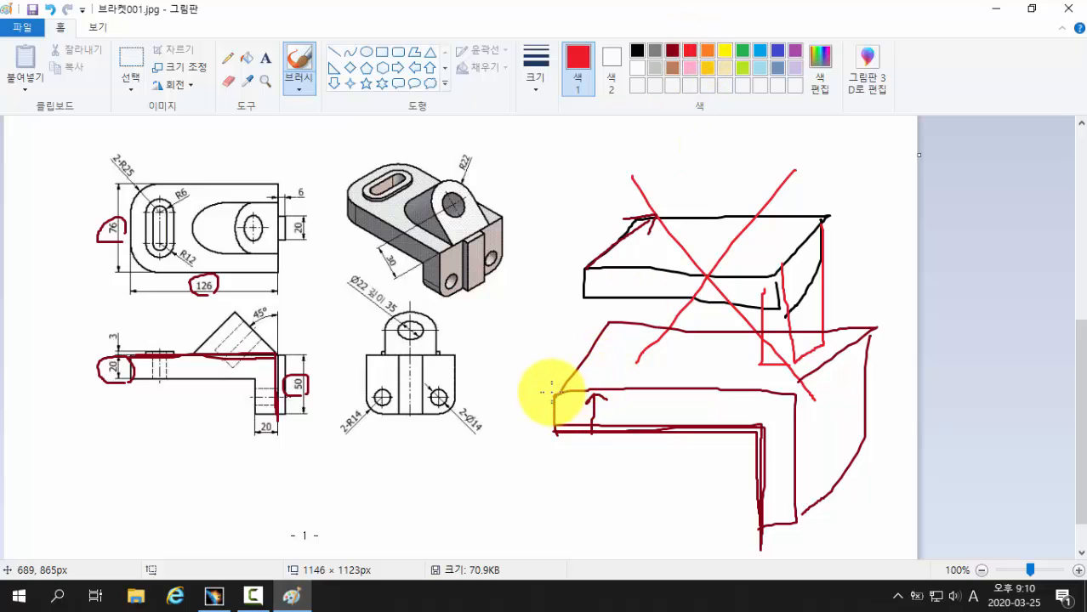
{"action": "mouse_move", "coordinate": [553, 392]}
{"action": "left_mouse_down"}
{"action": "mouse_move", "coordinate": [772, 389]}
{"action": "mouse_move", "coordinate": [793, 418]}
{"action": "mouse_move", "coordinate": [800, 525]}
{"action": "mouse_move", "coordinate": [800, 442]}
{"action": "mouse_move", "coordinate": [723, 393]}
{"action": "mouse_move", "coordinate": [556, 394]}
{"action": "mouse_move", "coordinate": [728, 388]}
{"action": "mouse_move", "coordinate": [806, 414]}
{"action": "mouse_move", "coordinate": [804, 521]}
{"action": "mouse_move", "coordinate": [801, 394]}
{"action": "mouse_move", "coordinate": [595, 392]}
{"action": "mouse_move", "coordinate": [657, 430]}
{"action": "mouse_move", "coordinate": [663, 416]}
{"action": "mouse_move", "coordinate": [642, 416]}
{"action": "mouse_move", "coordinate": [662, 413]}
{"action": "left_mouse_up"}
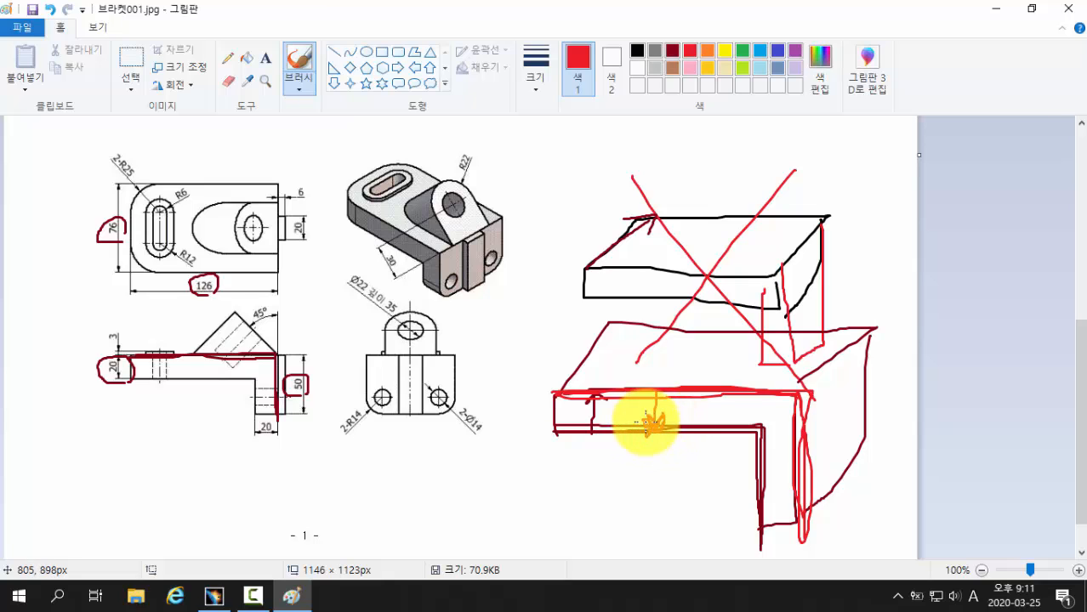
Switch back to CATIA, enable the Thick option for the pad with Thickness1 at 20 mm, and preview the result.
{"action": "left_click", "coordinate": [213, 596]}
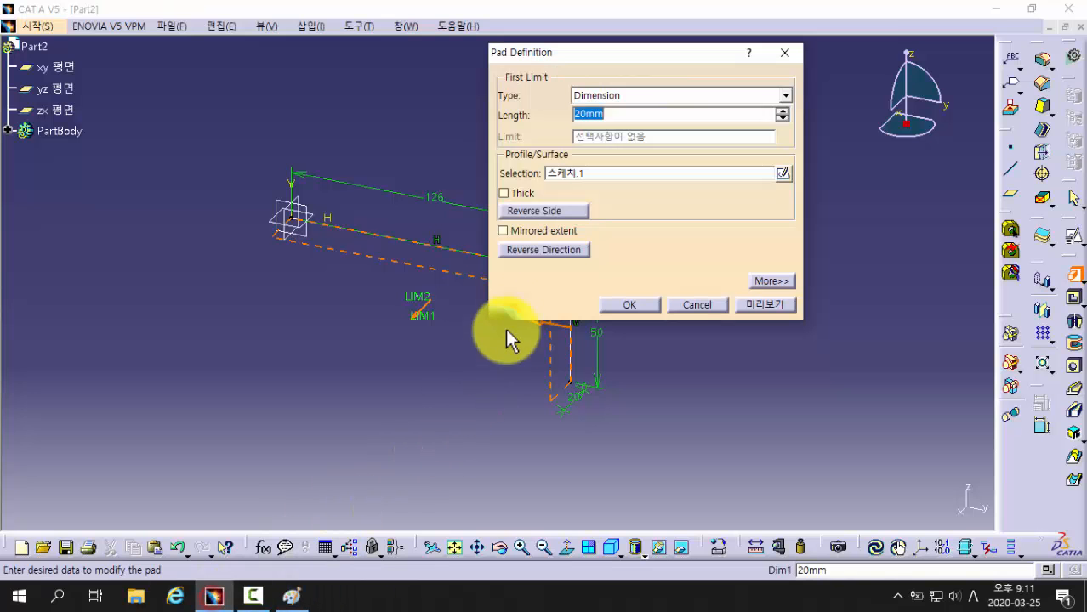
{"action": "left_click", "coordinate": [504, 194]}
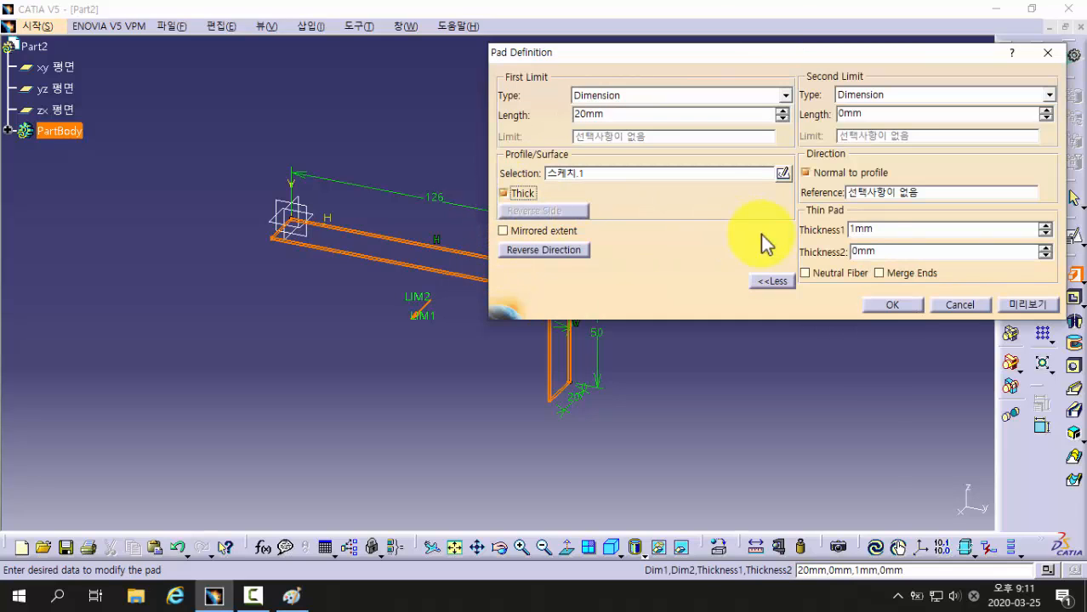
{"action": "left_click", "coordinate": [885, 230]}
{"action": "left_click_drag", "start_coordinate": [920, 228], "coordinate": [791, 231]}
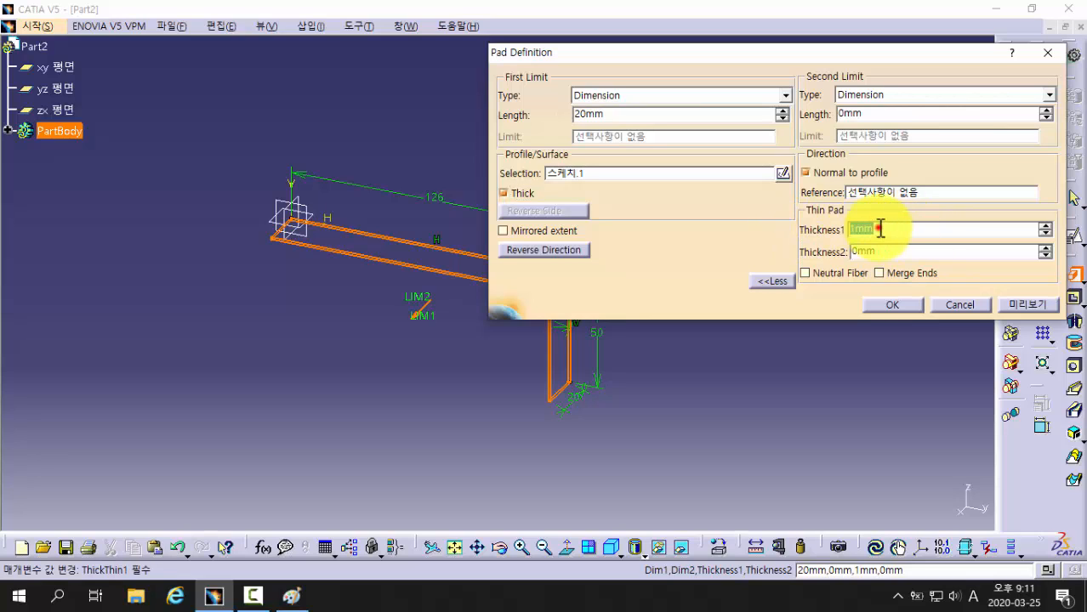
{"action": "left_click_drag", "start_coordinate": [892, 228], "coordinate": [835, 230]}
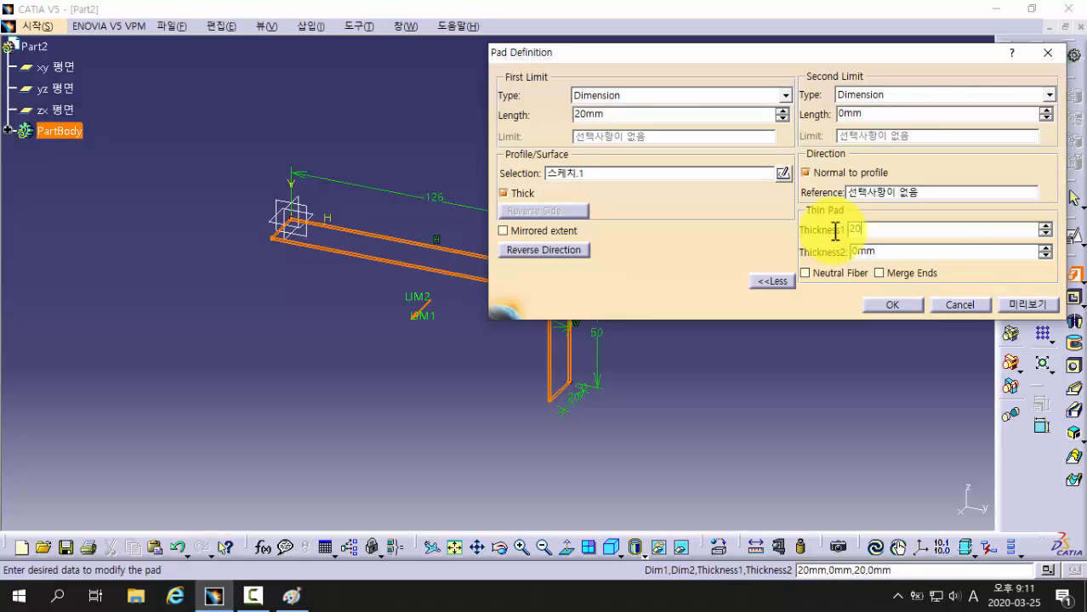
{"action": "type", "text": "20"}
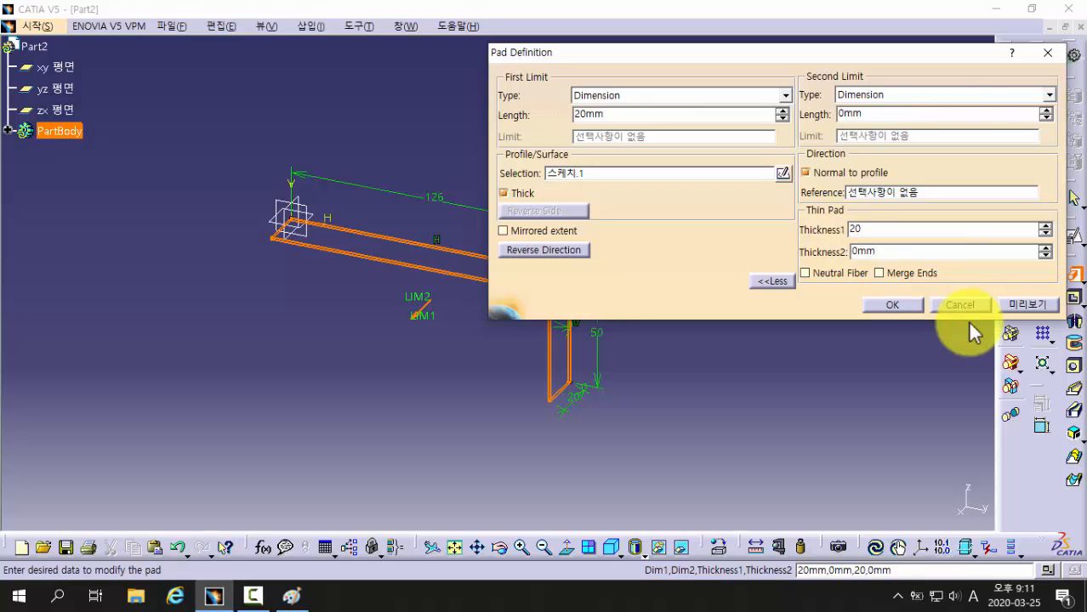
{"action": "left_click", "coordinate": [1030, 306]}
Set the pad's first limit length to 76 mm and preview the L-shaped solid.
{"action": "mouse_move", "coordinate": [487, 383]}
{"action": "middle_mouse_down"}
{"action": "mouse_move", "coordinate": [376, 375]}
{"action": "mouse_move", "coordinate": [323, 336]}
{"action": "middle_mouse_up"}
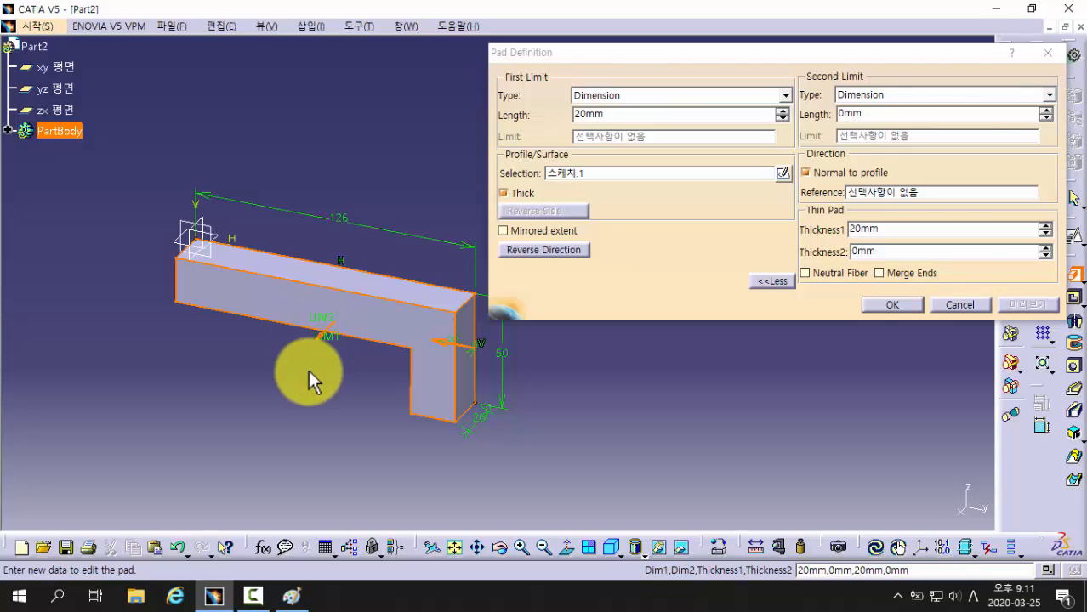
{"action": "left_click", "coordinate": [622, 114]}
{"action": "double_click", "coordinate": [624, 113]}
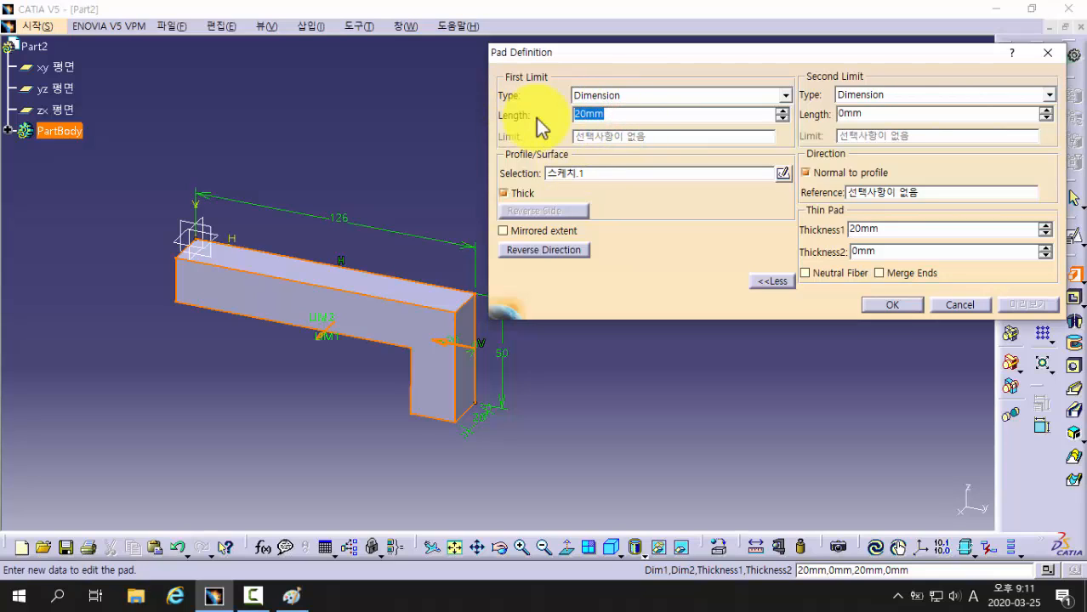
{"action": "type", "text": "76"}
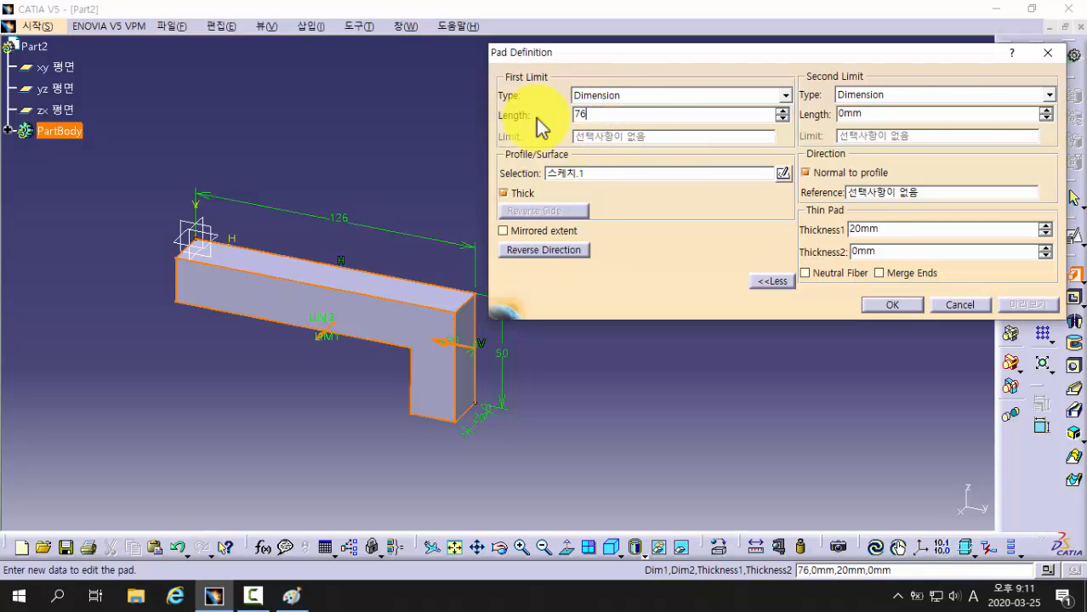
{"action": "left_click", "coordinate": [606, 174]}
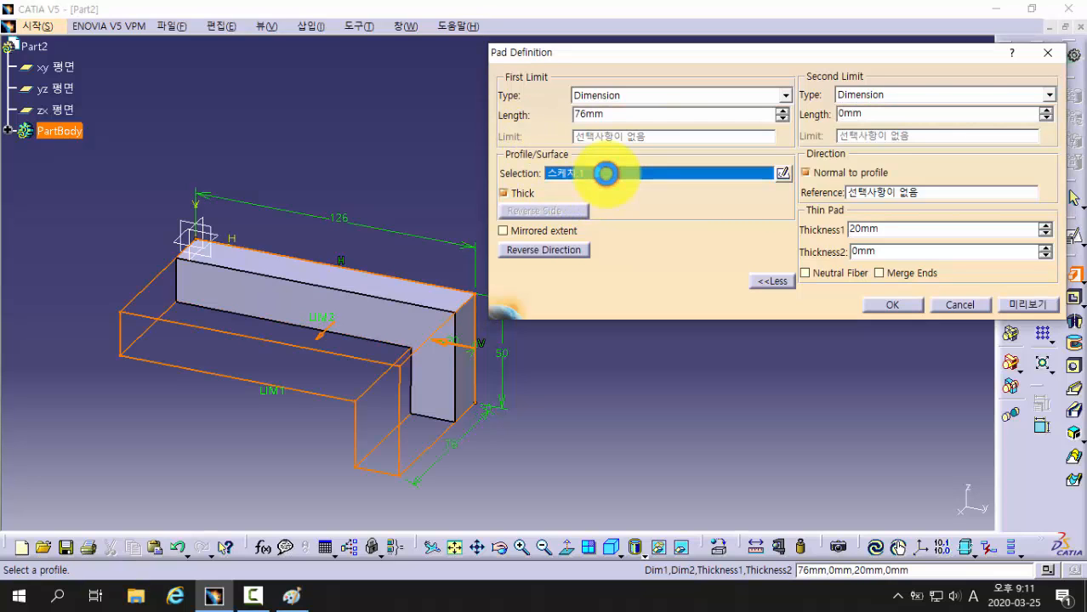
{"action": "left_click", "coordinate": [1020, 306]}
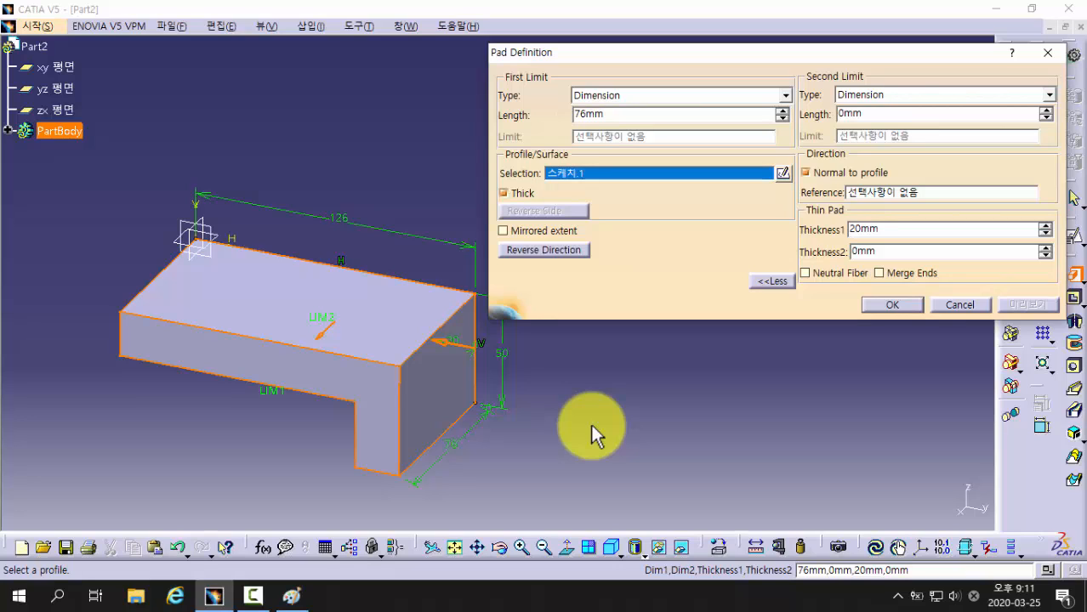
Reverse the pad's extrusion direction, preview it, and create the thick L-shaped pad.
{"action": "left_click", "coordinate": [549, 250]}
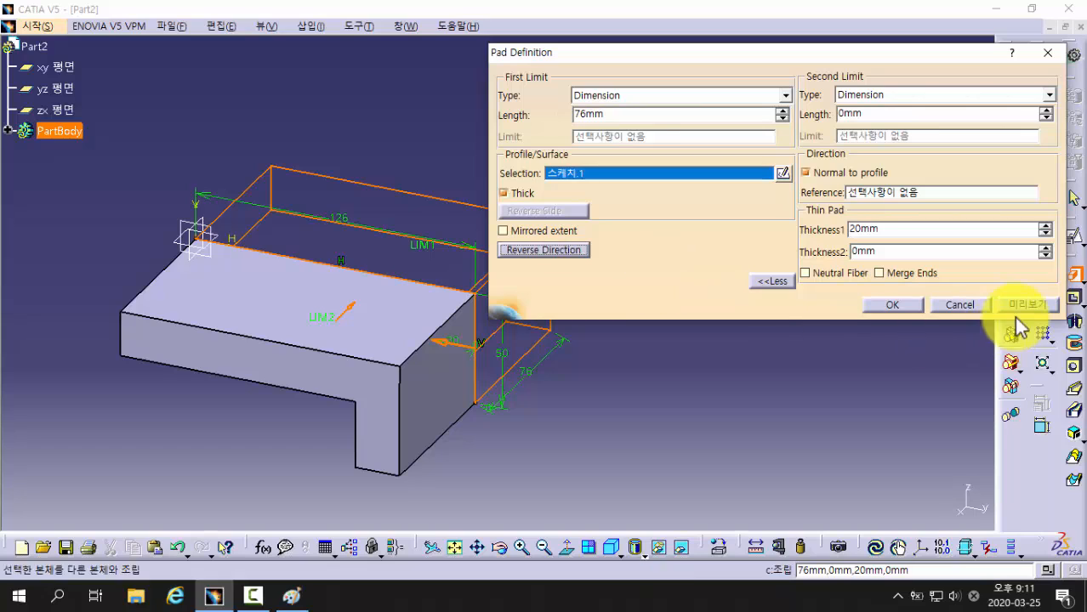
{"action": "left_click", "coordinate": [1023, 304]}
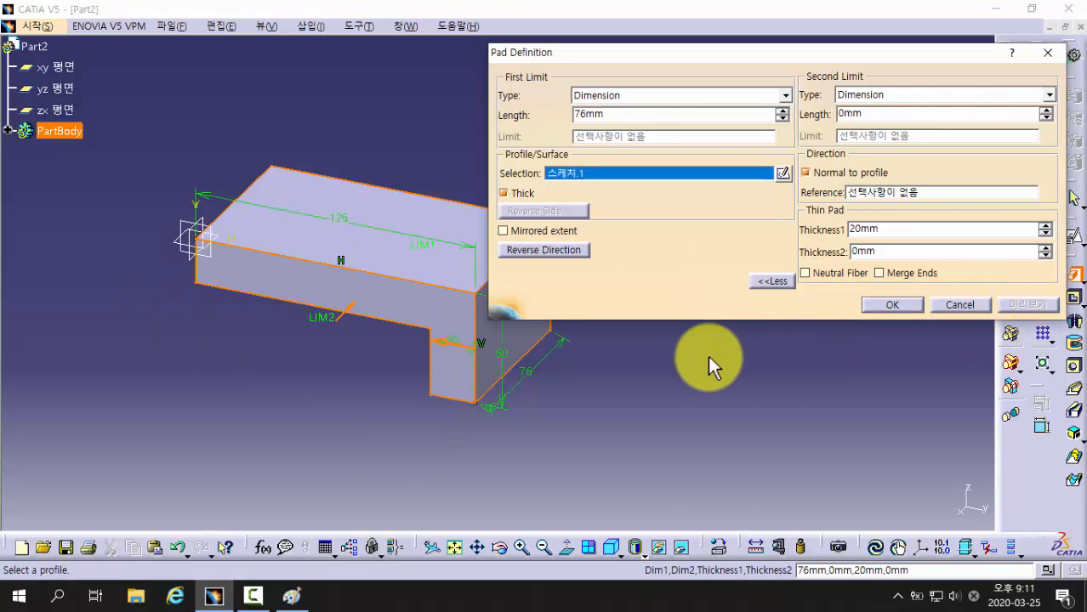
{"action": "middle_click_drag", "start_coordinate": [647, 365], "coordinate": [589, 390]}
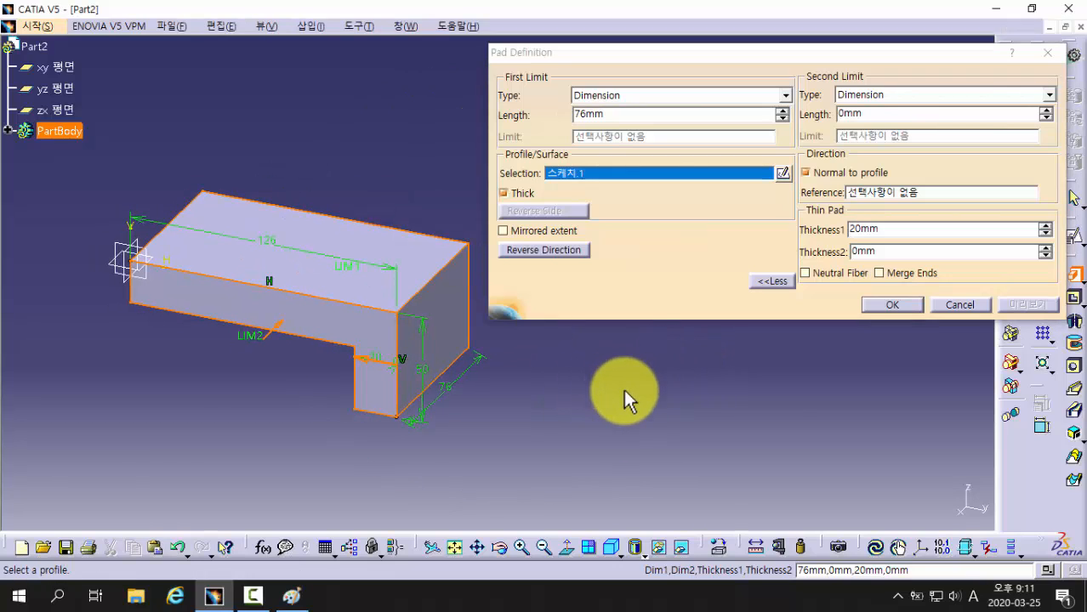
{"action": "left_click", "coordinate": [884, 304]}
{"action": "middle_click_drag", "start_coordinate": [572, 364], "coordinate": [326, 384]}
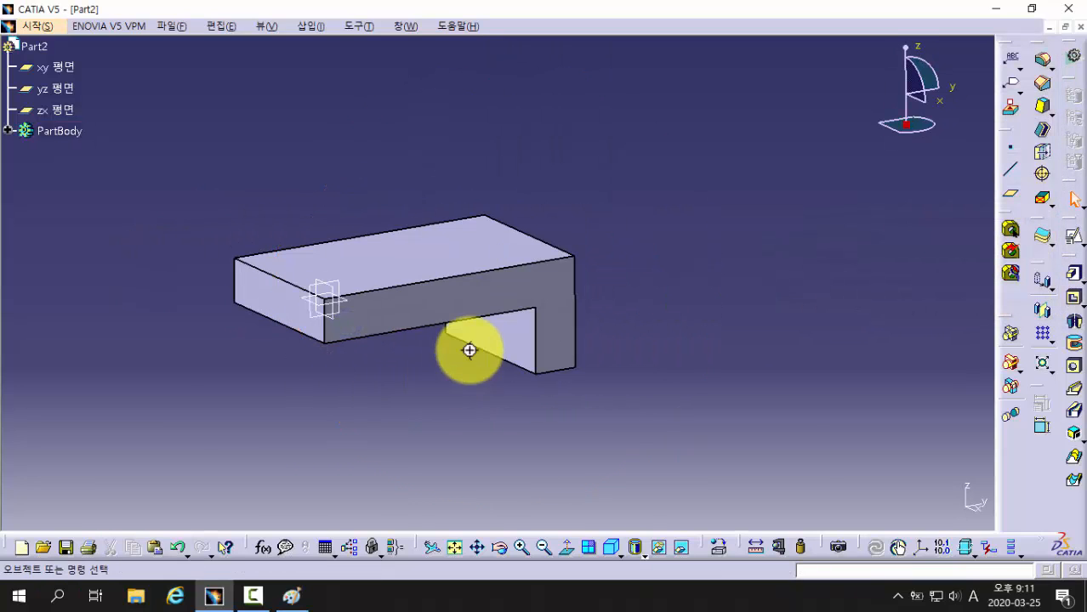
{"action": "middle_click_drag", "start_coordinate": [470, 351], "coordinate": [477, 380]}
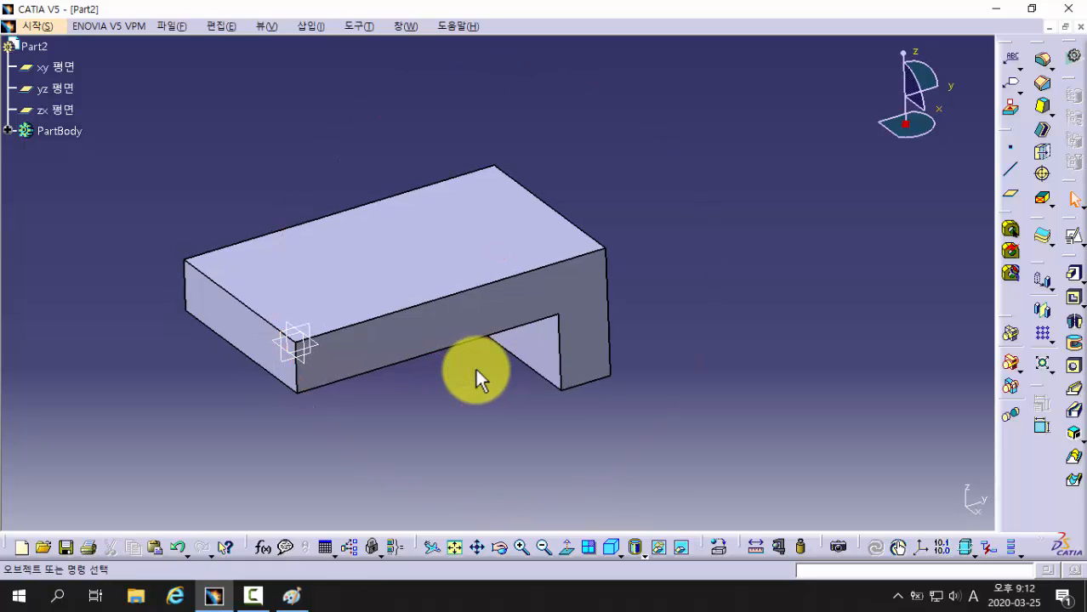
Switch to the bracket drawing in Paint and undo all brush marks and hand sketches to leave the original drawing clean.
{"action": "left_click", "coordinate": [291, 595]}
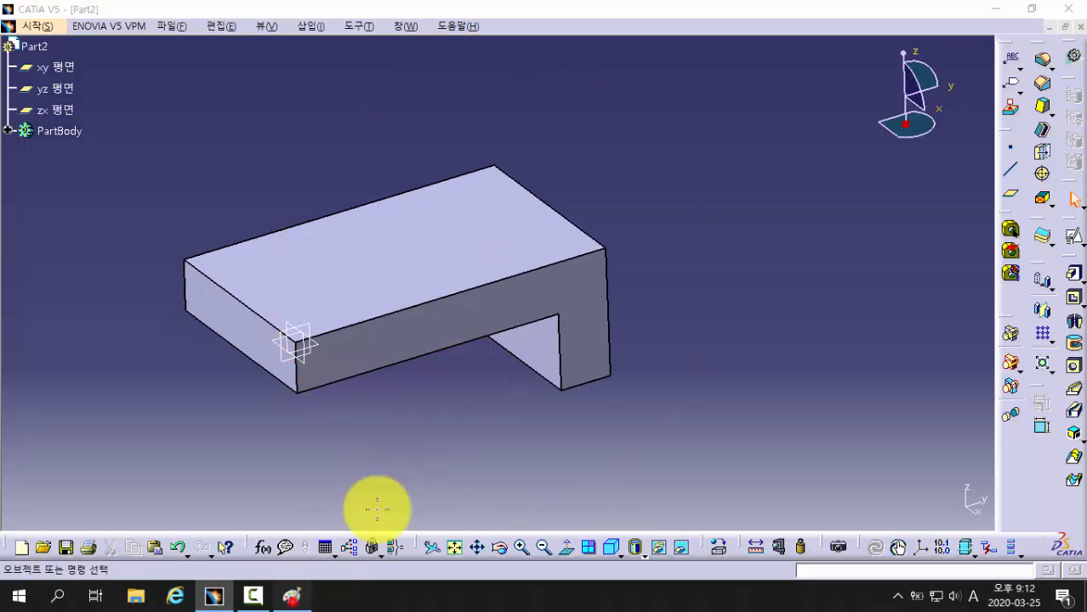
{"action": "key", "text": "ctrl+z"}
{"action": "key", "text": "ctrl+z"}
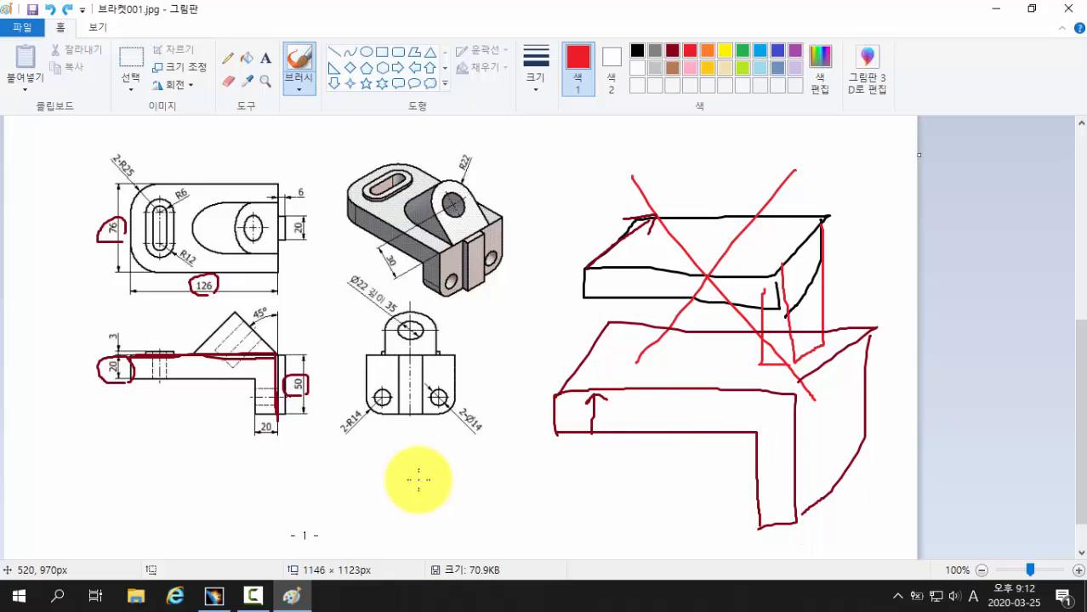
{"action": "key", "text": "ctrl+z"}
{"action": "key", "text": "ctrl+z"}
{"action": "key", "text": "ctrl+z"}
{"action": "key", "text": "ctrl+z"}
{"action": "key", "text": "ctrl+z"}
{"action": "key", "text": "ctrl+z"}
{"action": "key", "text": "ctrl+z"}
{"action": "key", "text": "ctrl+z"}
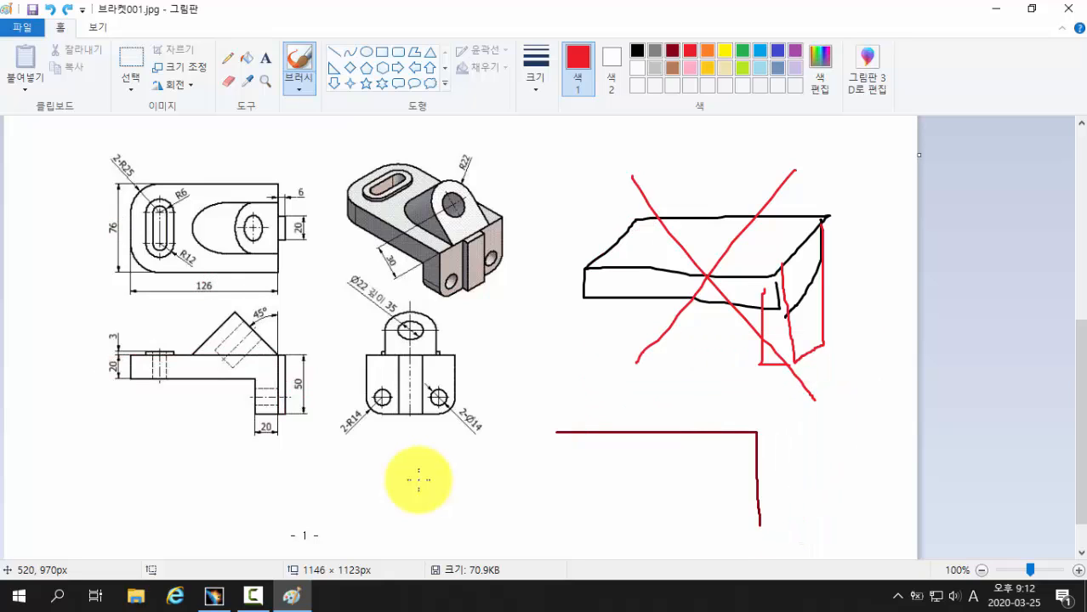
{"action": "key", "text": "ctrl+z"}
{"action": "key", "text": "ctrl+z"}
{"action": "key", "text": "ctrl+z"}
{"action": "key", "text": "ctrl+z"}
{"action": "key", "text": "ctrl+z"}
{"action": "key", "text": "ctrl+z"}
{"action": "key", "text": "ctrl+z"}
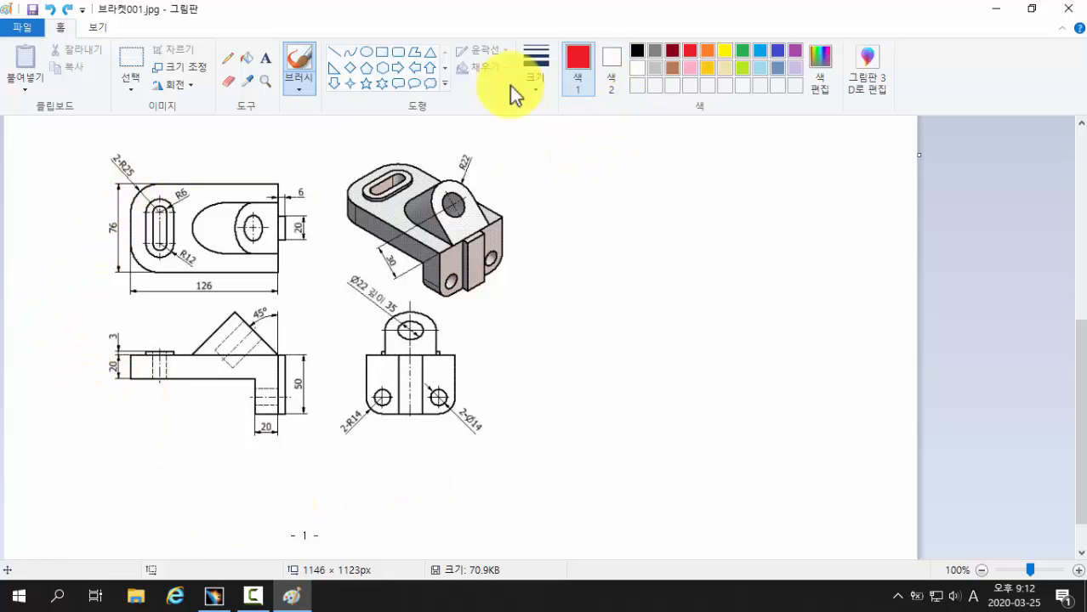
Circle the 2-R25 callout in red and mark its corner on the top view, and return to CATIA.
{"action": "mouse_move", "coordinate": [138, 181]}
{"action": "left_mouse_down"}
{"action": "mouse_move", "coordinate": [111, 182]}
{"action": "mouse_move", "coordinate": [102, 160]}
{"action": "mouse_move", "coordinate": [134, 147]}
{"action": "mouse_move", "coordinate": [141, 175]}
{"action": "left_mouse_up"}
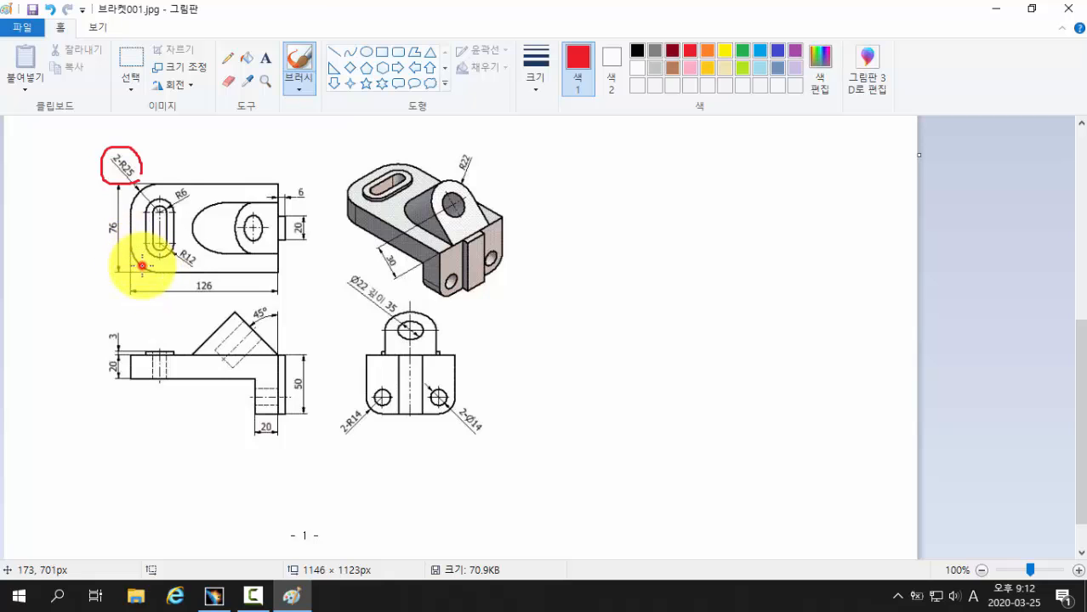
{"action": "left_click", "coordinate": [142, 199]}
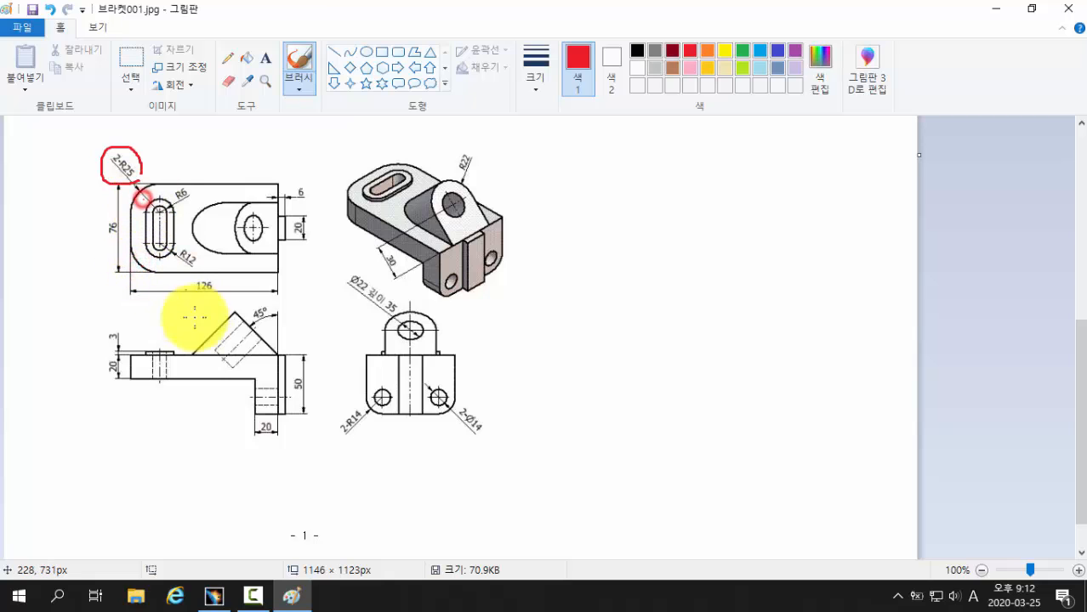
{"action": "left_click", "coordinate": [213, 595]}
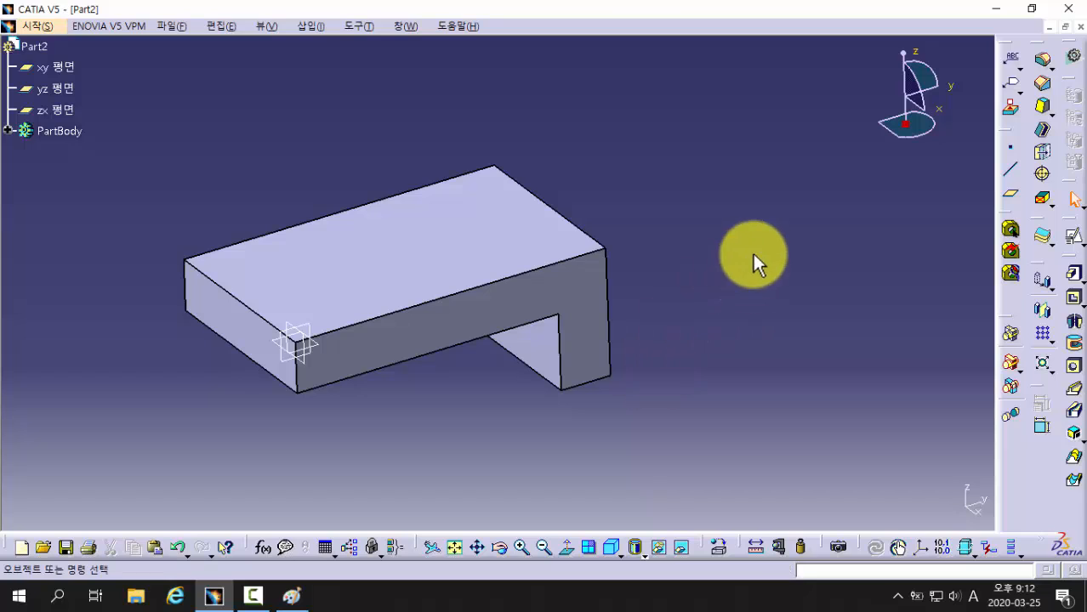
Round the two vertical corner edges at the free end of the horizontal plate with a 25 mm Edge Fillet.
{"action": "left_click", "coordinate": [1045, 62]}
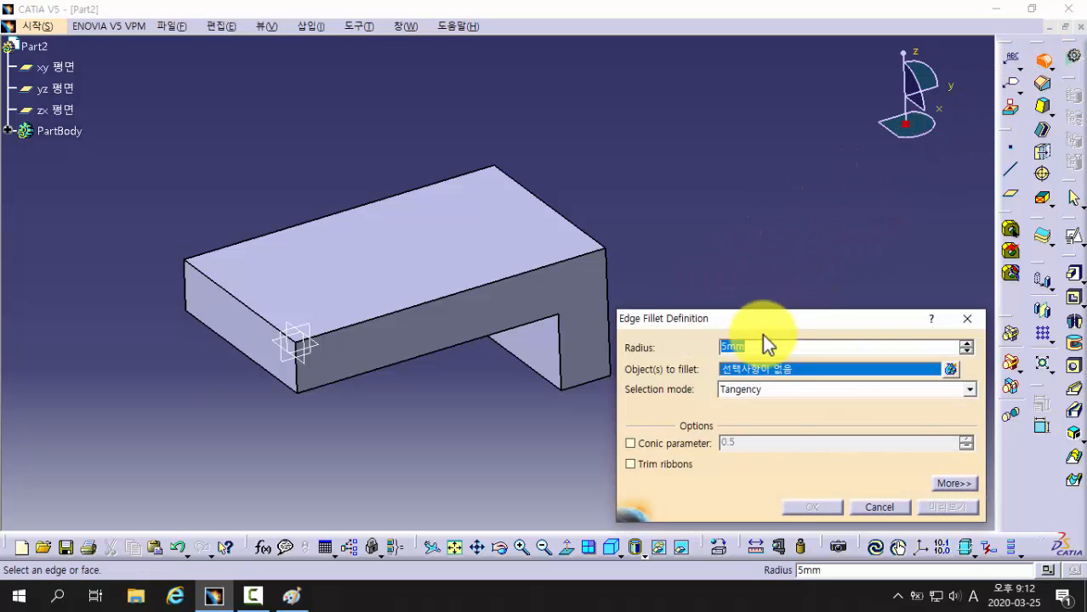
{"action": "left_click", "coordinate": [760, 346]}
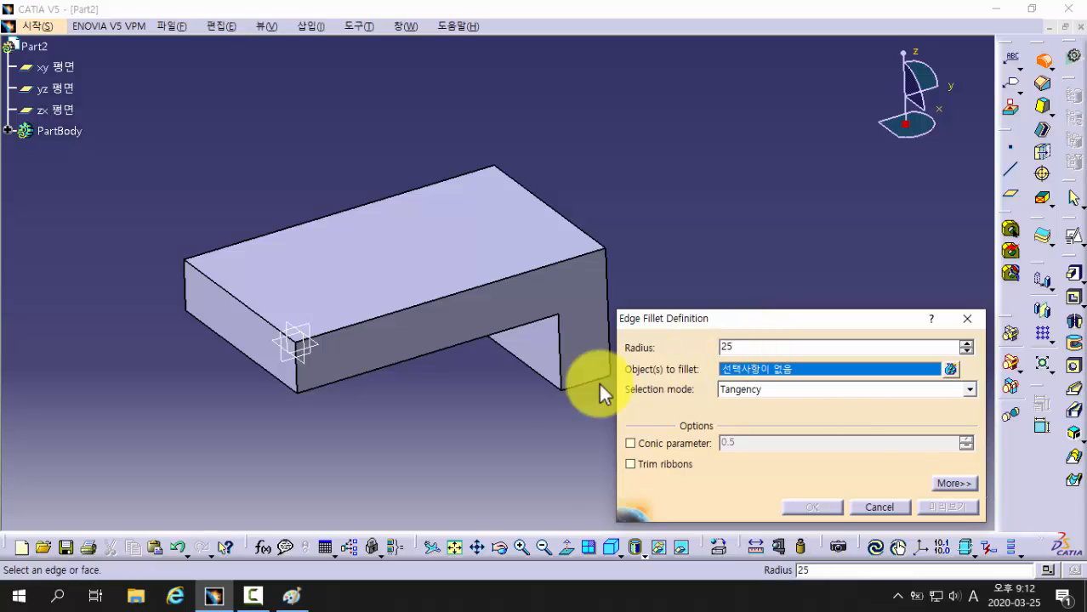
{"action": "left_click", "coordinate": [188, 283]}
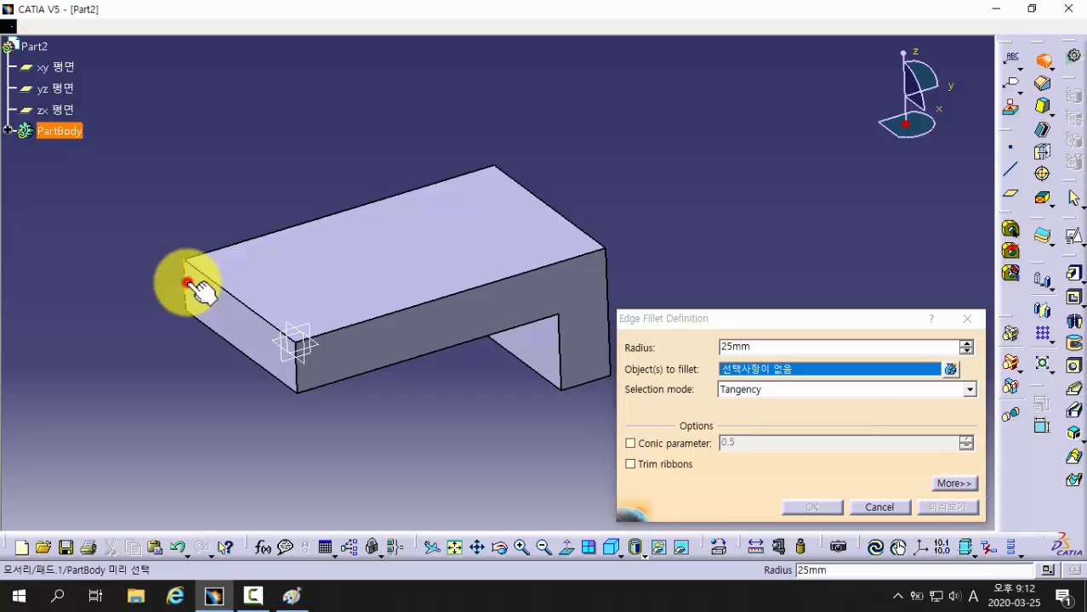
{"action": "left_click", "coordinate": [296, 373]}
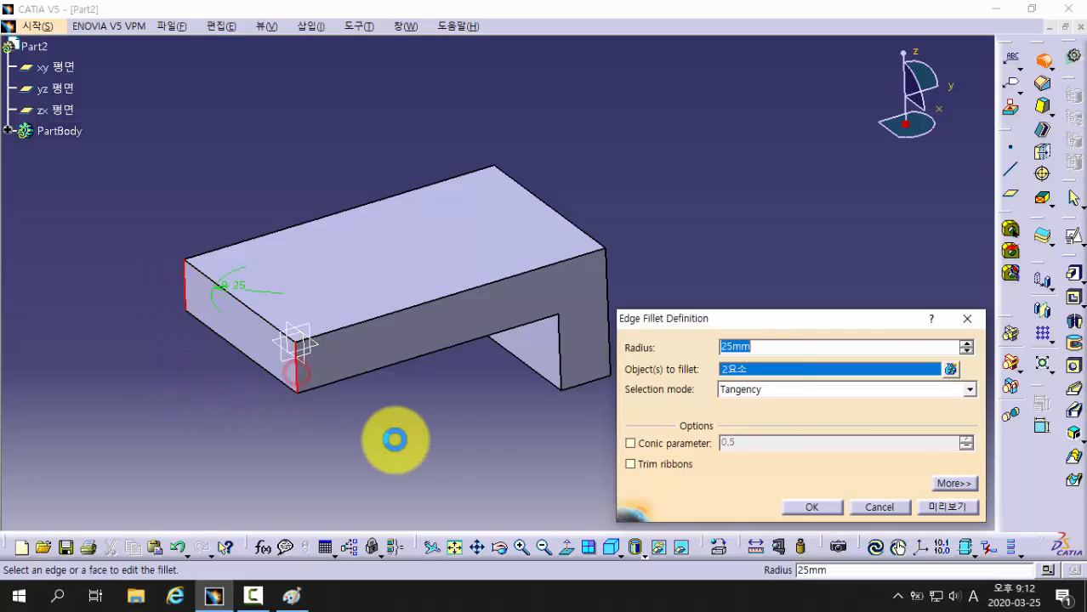
{"action": "left_click", "coordinate": [953, 509]}
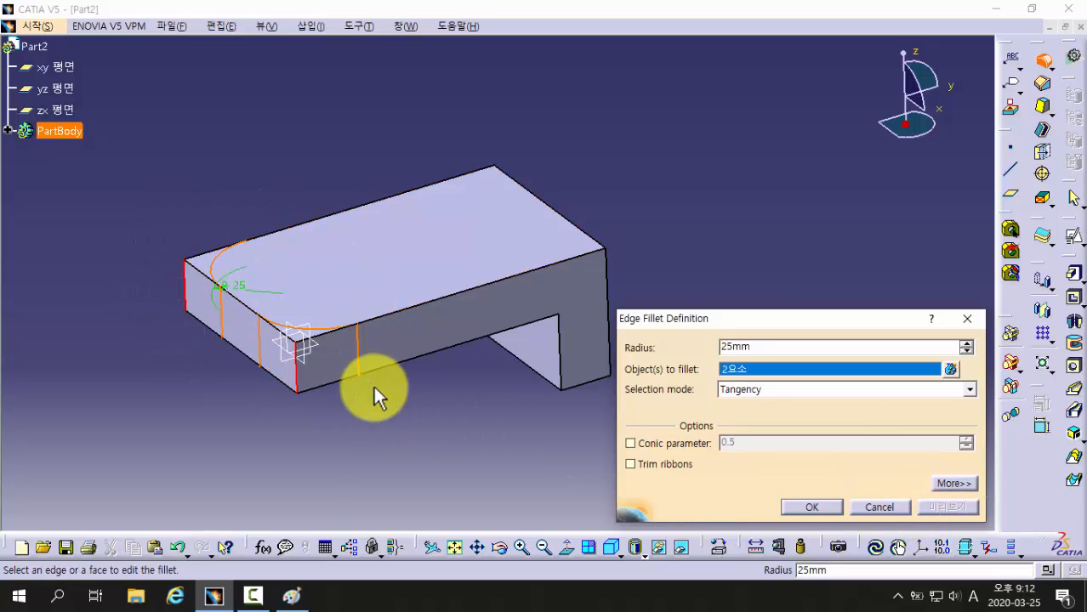
{"action": "left_click", "coordinate": [799, 510]}
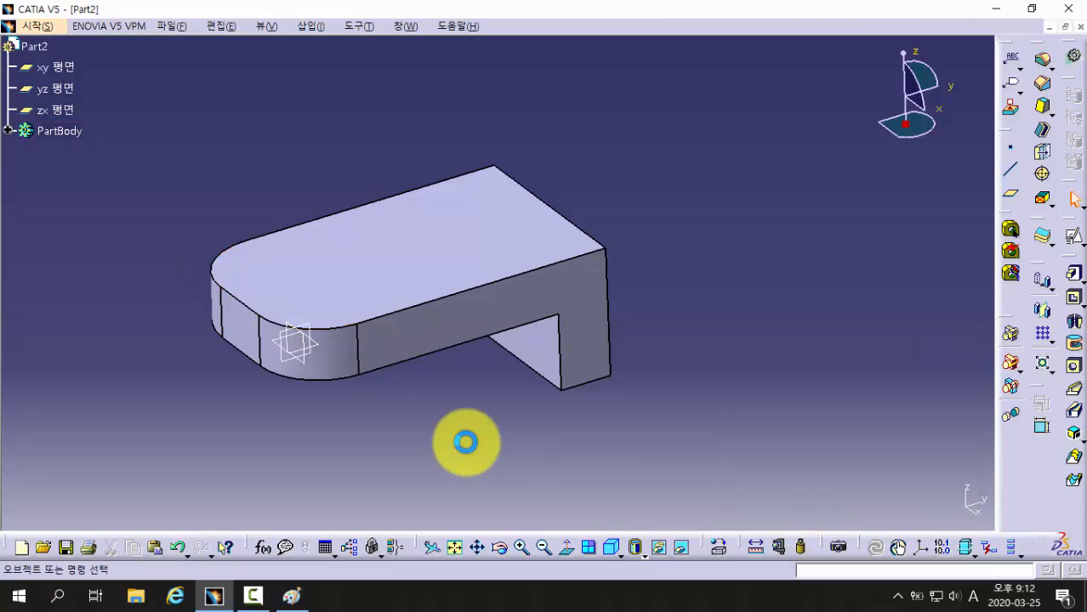
Switch to the bracket drawing in Paint and circle the R12 and 3 dimensions of the slot boss in red.
{"action": "left_click", "coordinate": [292, 595]}
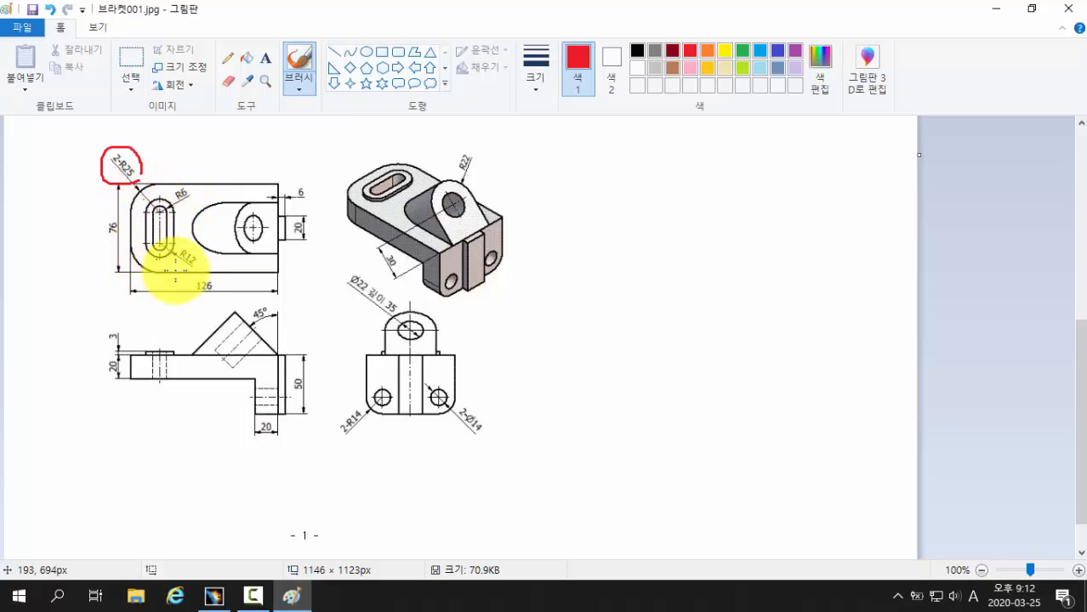
{"action": "mouse_move", "coordinate": [190, 272]}
{"action": "left_mouse_down"}
{"action": "mouse_move", "coordinate": [168, 246]}
{"action": "mouse_move", "coordinate": [207, 247]}
{"action": "mouse_move", "coordinate": [195, 269]}
{"action": "left_mouse_up"}
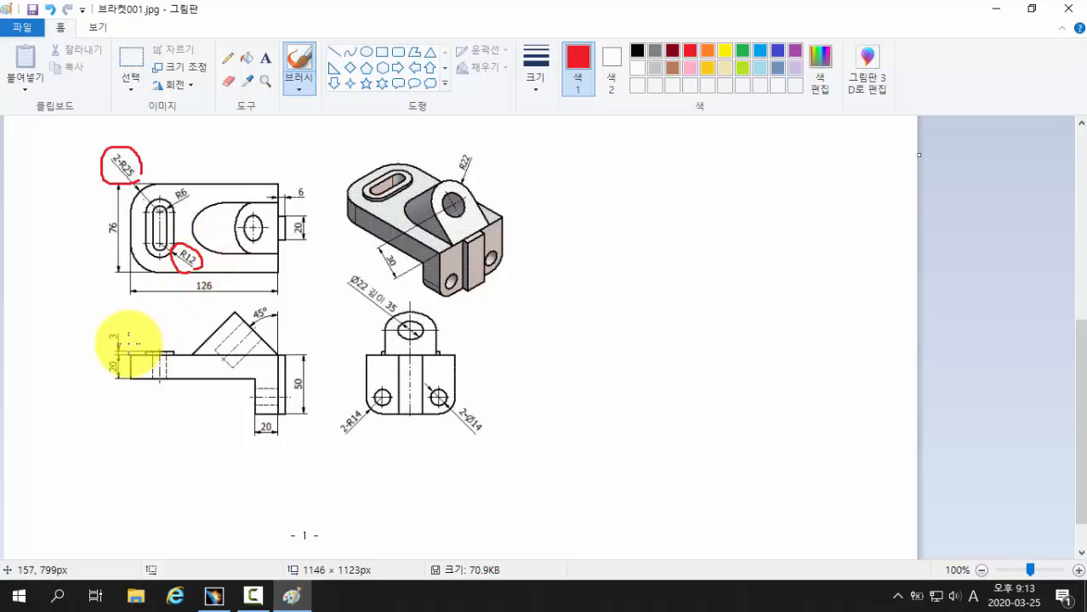
{"action": "mouse_move", "coordinate": [125, 344]}
{"action": "left_mouse_down"}
{"action": "mouse_move", "coordinate": [105, 327]}
{"action": "mouse_move", "coordinate": [127, 345]}
{"action": "left_mouse_up"}
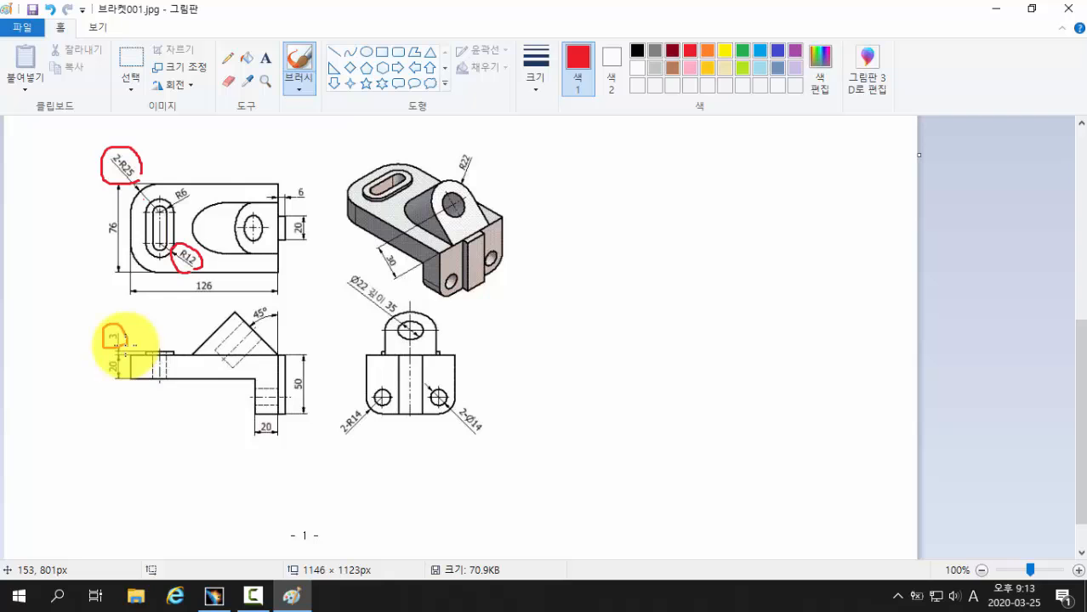
Switch to CATIA and create a positioned sketch on the plate's top face with the axes swapped and V reversed.
{"action": "left_click", "coordinate": [212, 597]}
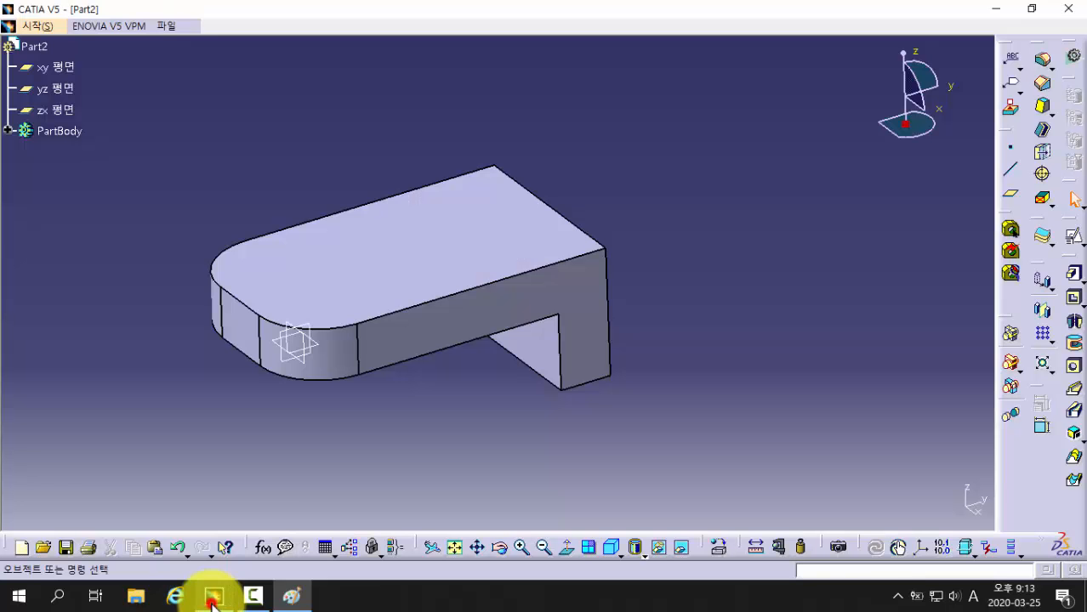
{"action": "middle_click_drag", "start_coordinate": [681, 372], "coordinate": [664, 406]}
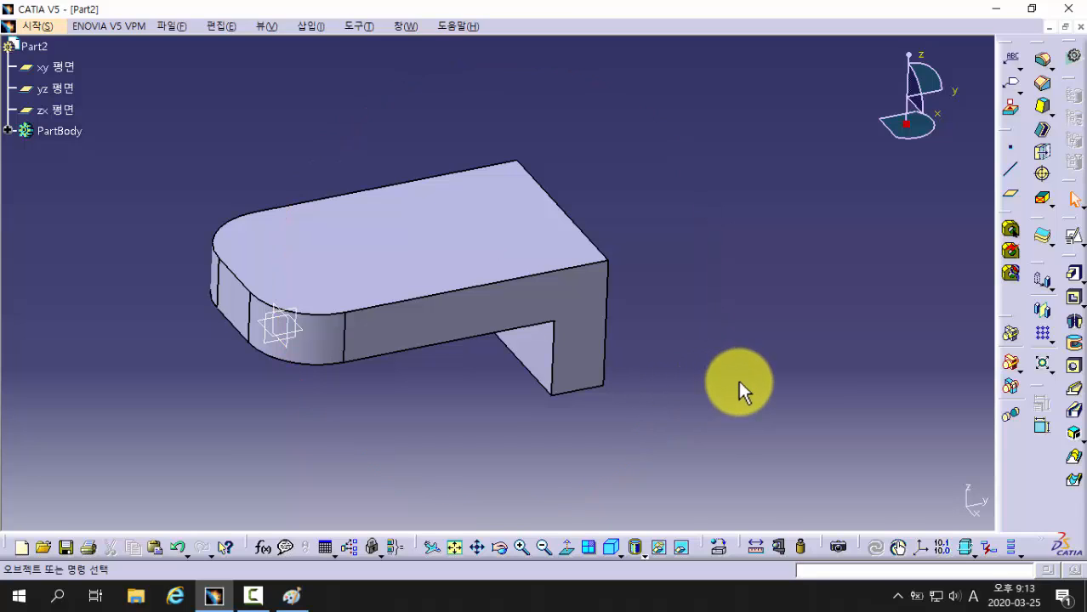
{"action": "left_click", "coordinate": [1075, 240]}
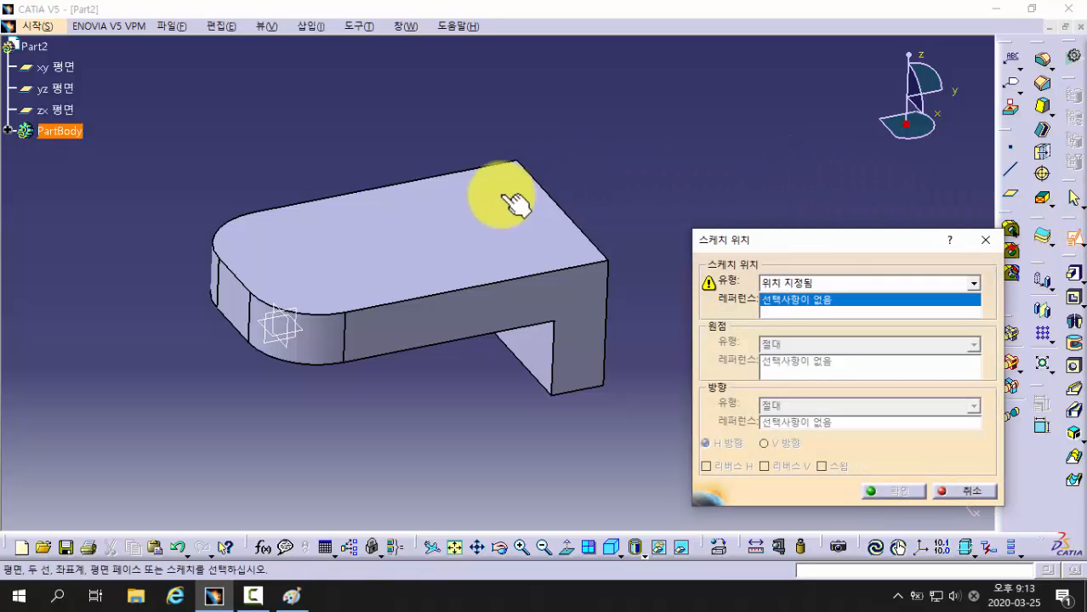
{"action": "left_click", "coordinate": [447, 228]}
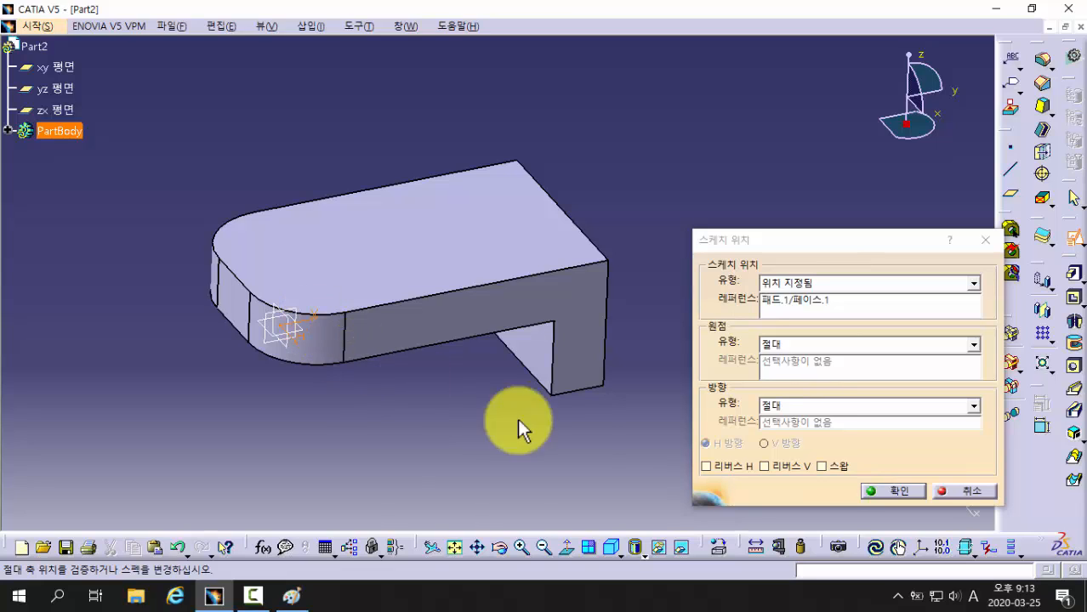
{"action": "left_click", "coordinate": [821, 468]}
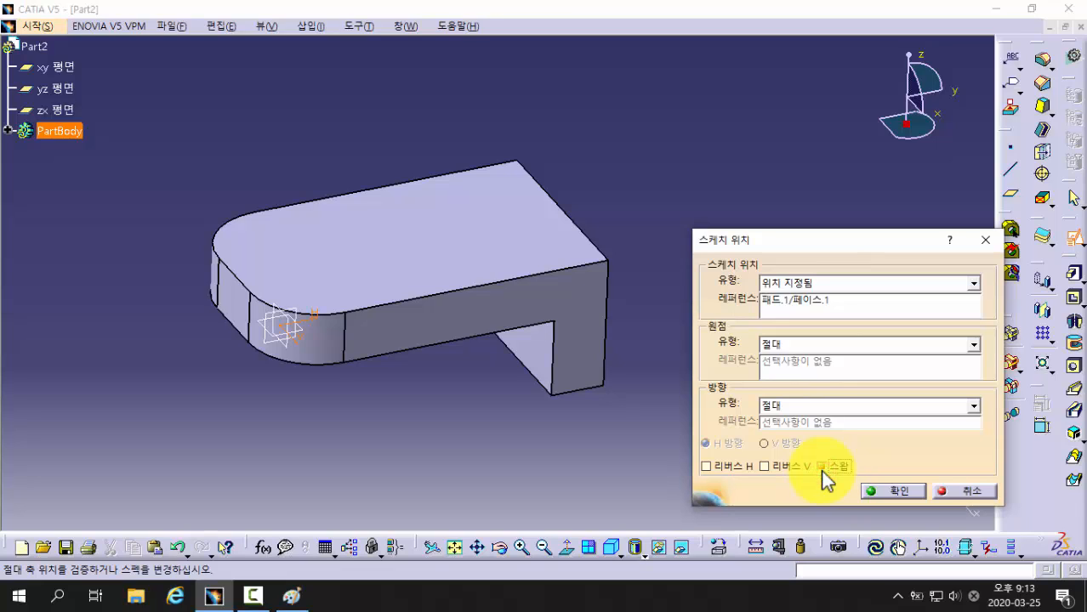
{"action": "left_click", "coordinate": [764, 466]}
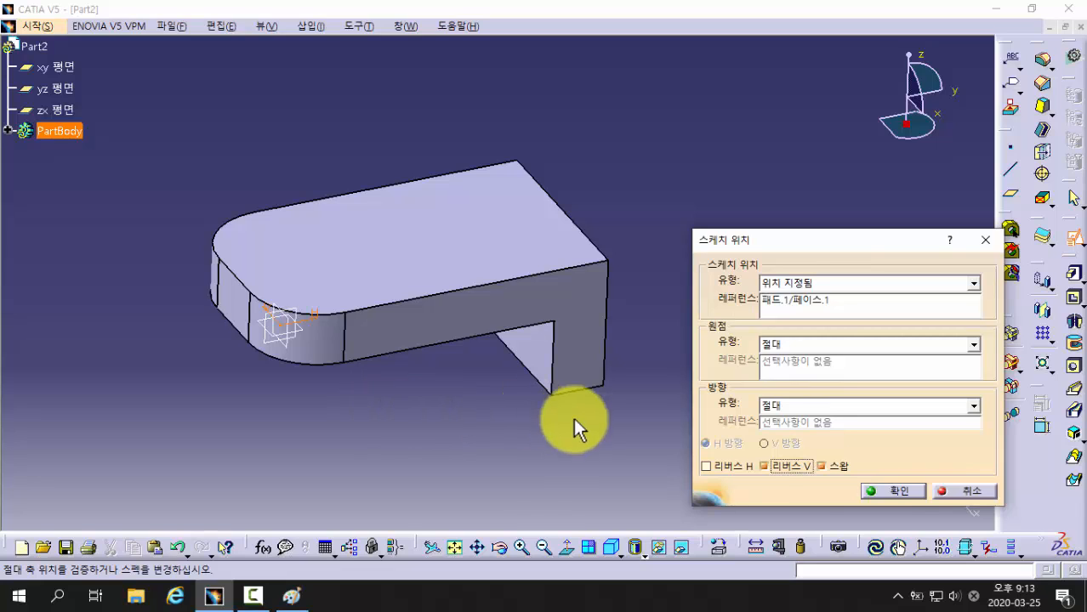
{"action": "left_click", "coordinate": [891, 490]}
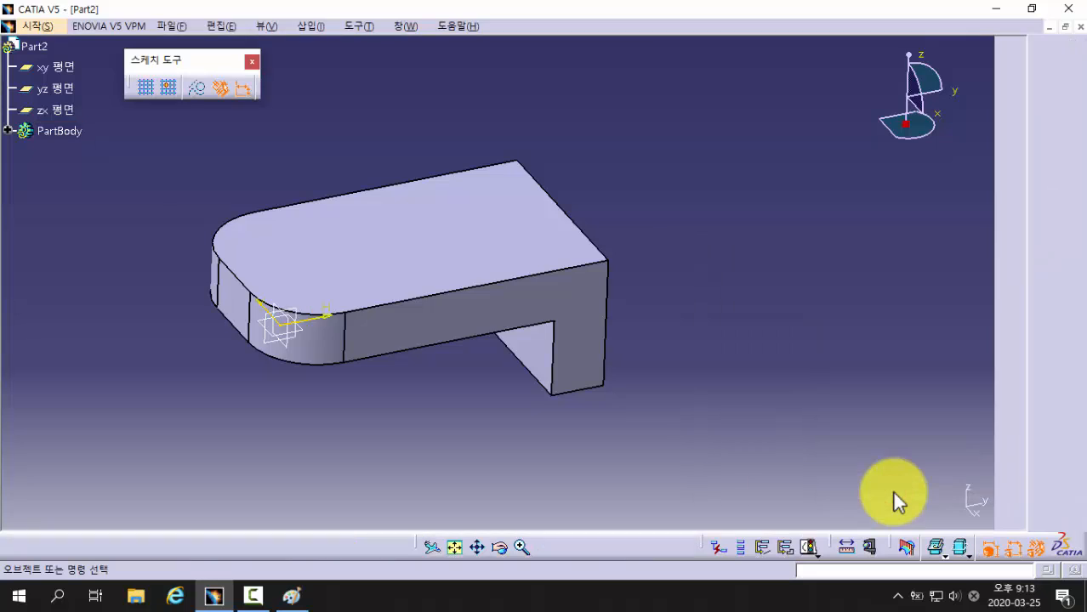
Sketch a vertical elongated hole profile with a radius of about 9.4 mm near the plate's rounded end.
{"action": "middle_click_drag", "start_coordinate": [215, 226], "coordinate": [267, 336]}
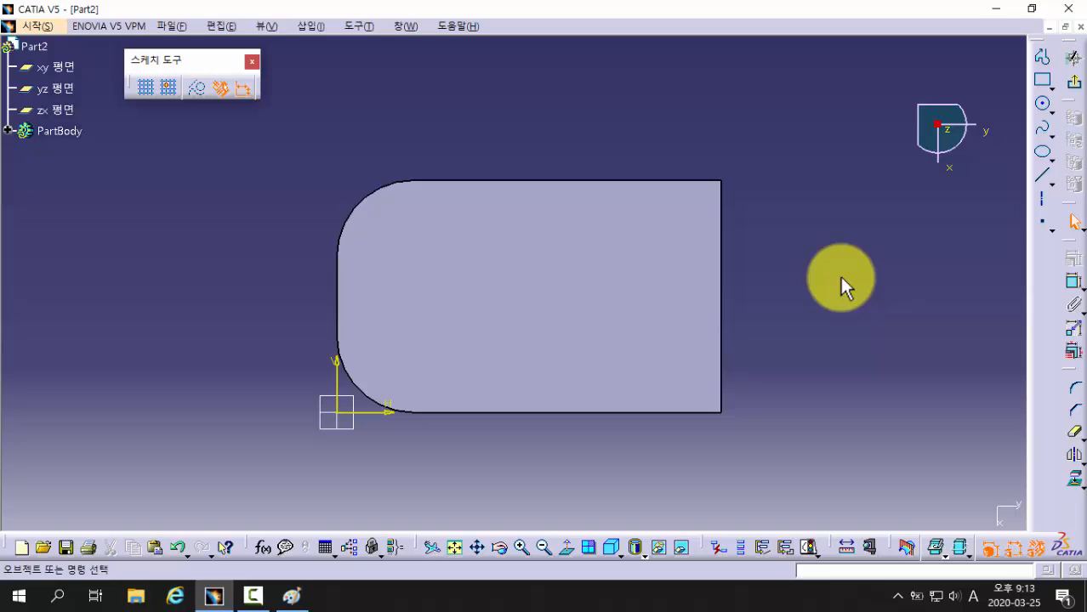
{"action": "left_click", "coordinate": [1043, 103]}
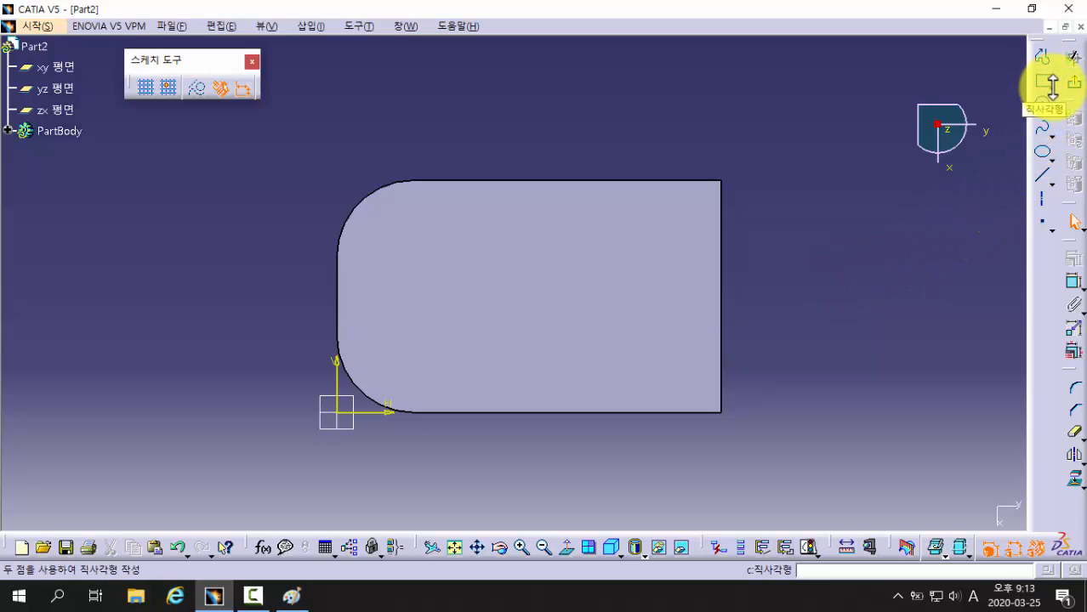
{"action": "left_click", "coordinate": [1052, 88]}
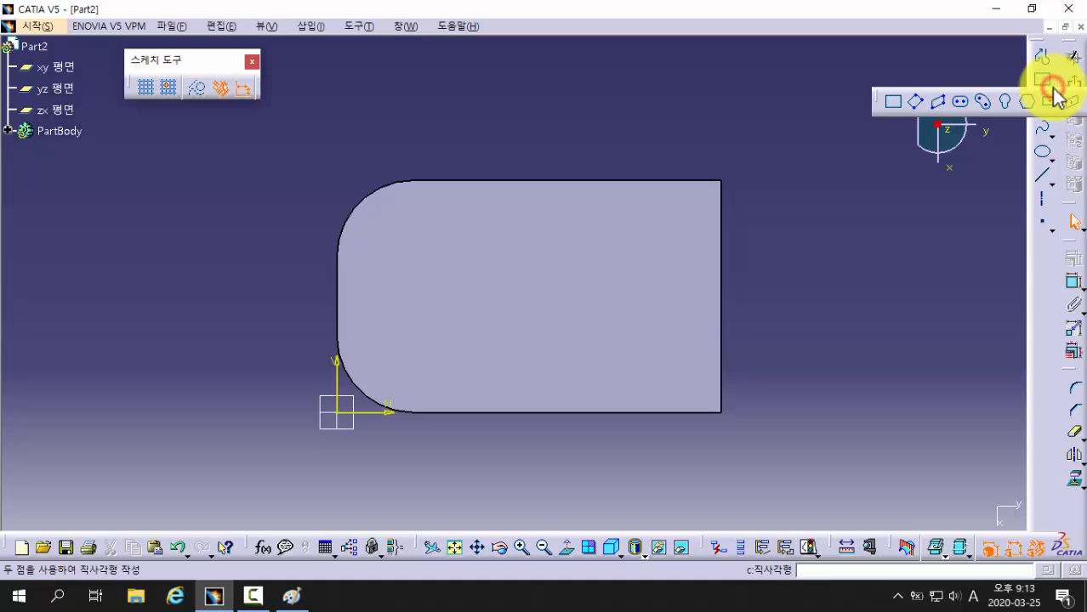
{"action": "left_click", "coordinate": [960, 104]}
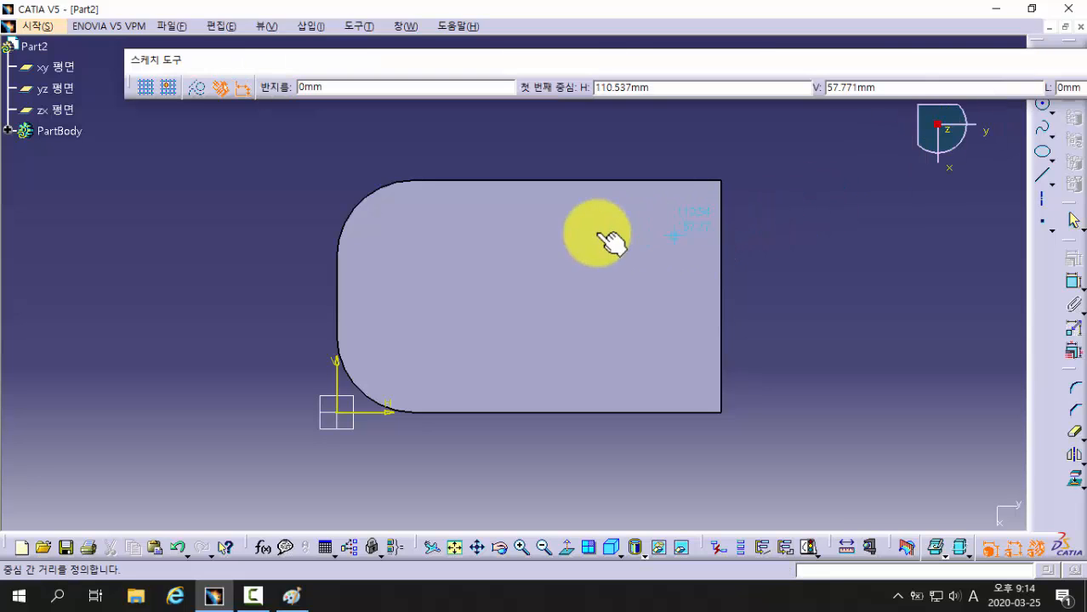
{"action": "left_click", "coordinate": [460, 231]}
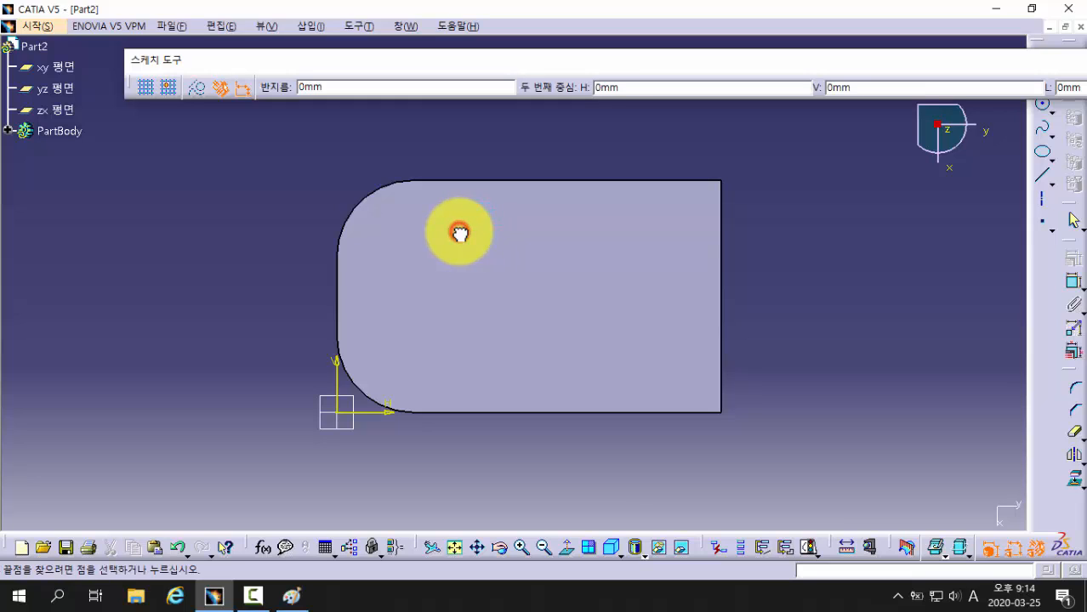
{"action": "left_click", "coordinate": [462, 342]}
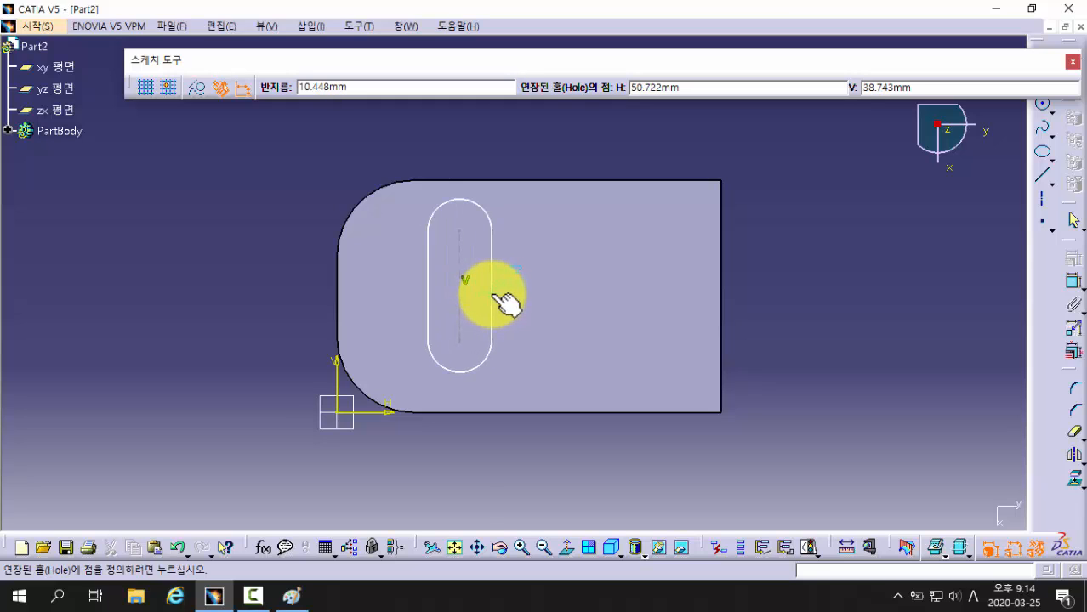
{"action": "left_click", "coordinate": [487, 295]}
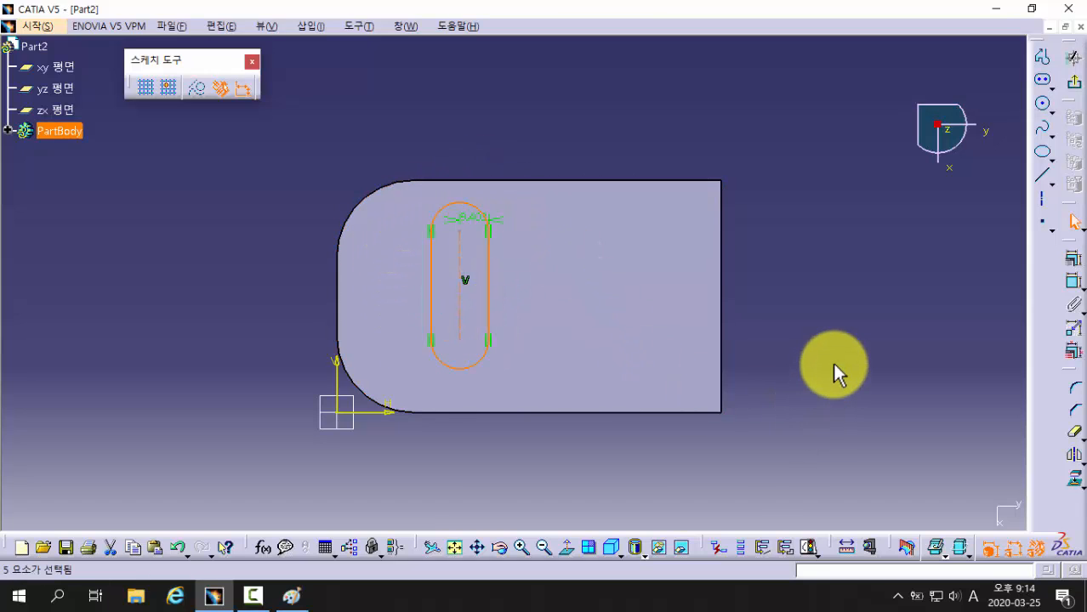
{"action": "left_click", "coordinate": [832, 363]}
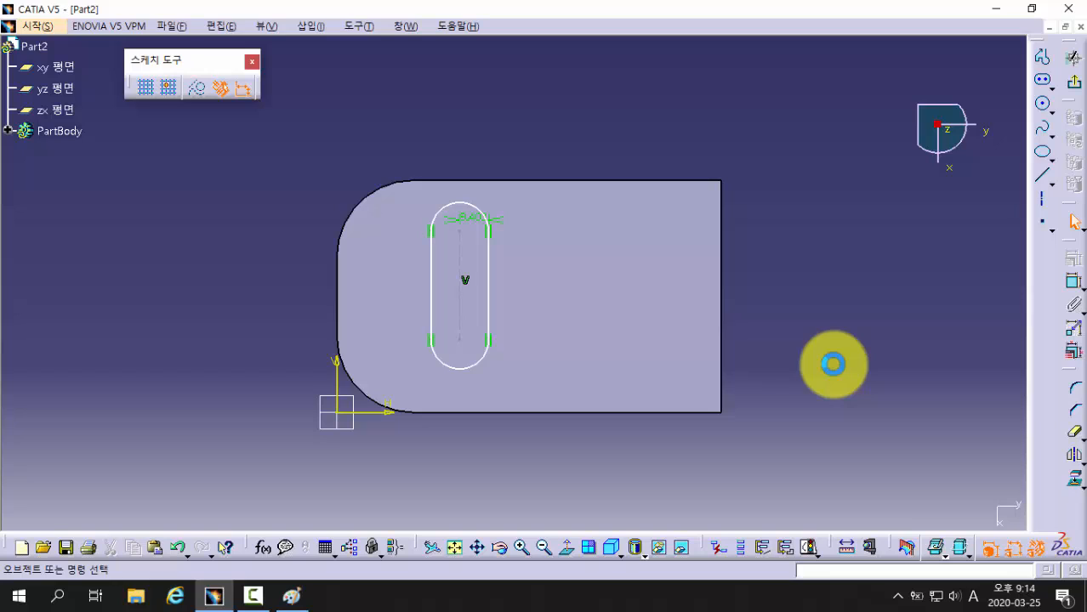
Set the elongated profile's radius to 12 mm.
{"action": "left_click", "coordinate": [1075, 284]}
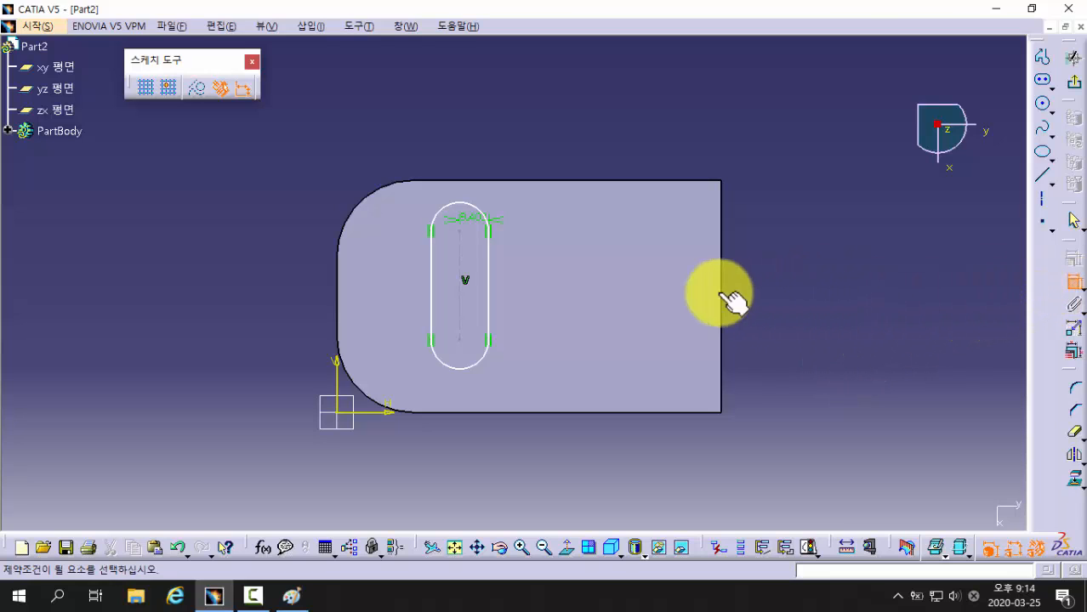
{"action": "left_click", "coordinate": [472, 223]}
{"action": "left_click", "coordinate": [474, 228]}
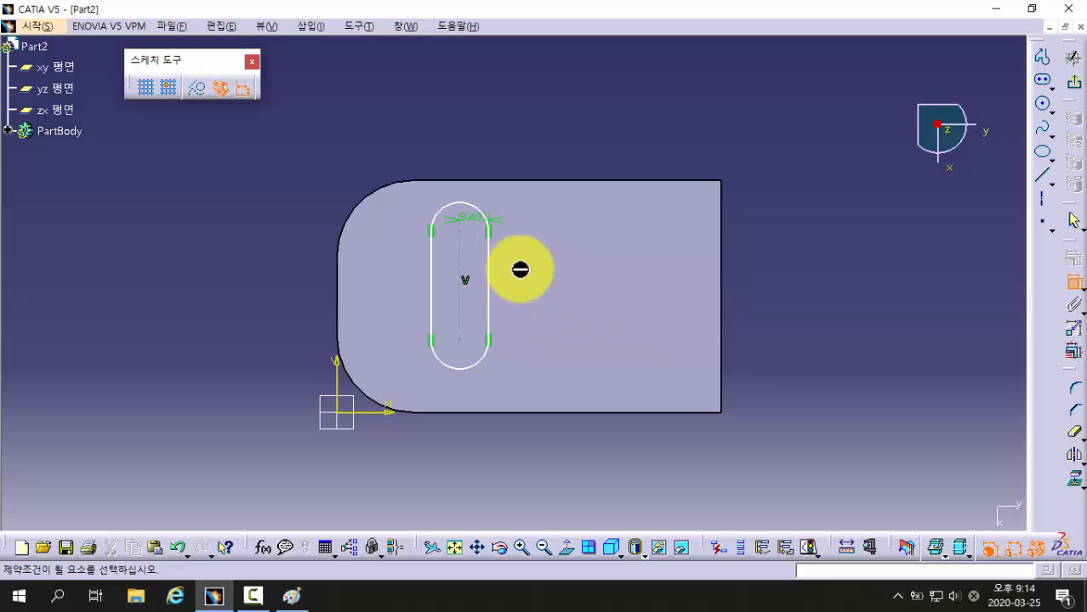
{"action": "double_click", "coordinate": [471, 221]}
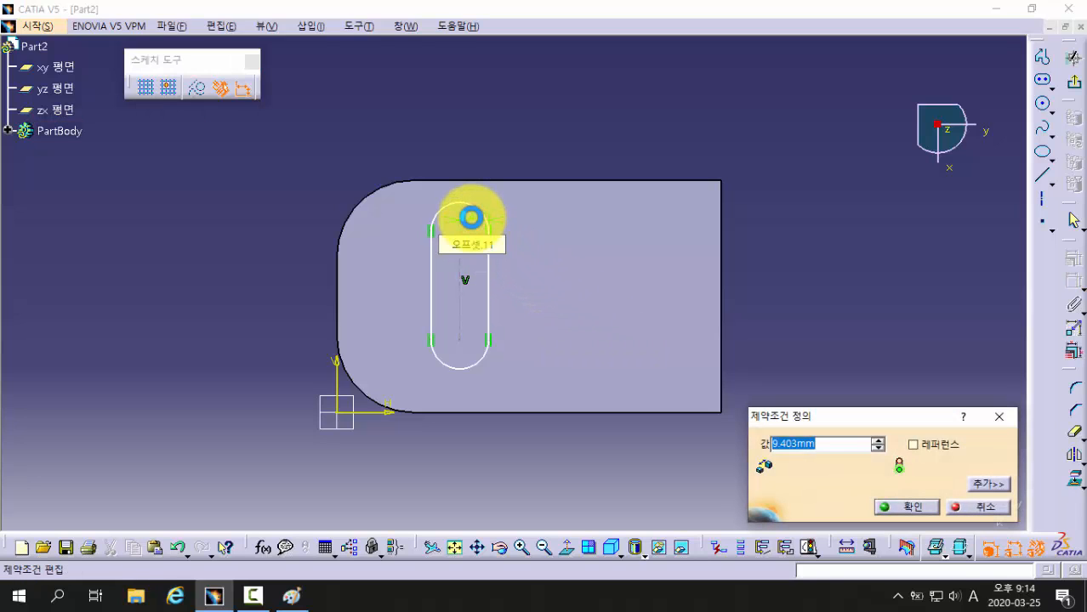
{"action": "type", "text": "12"}
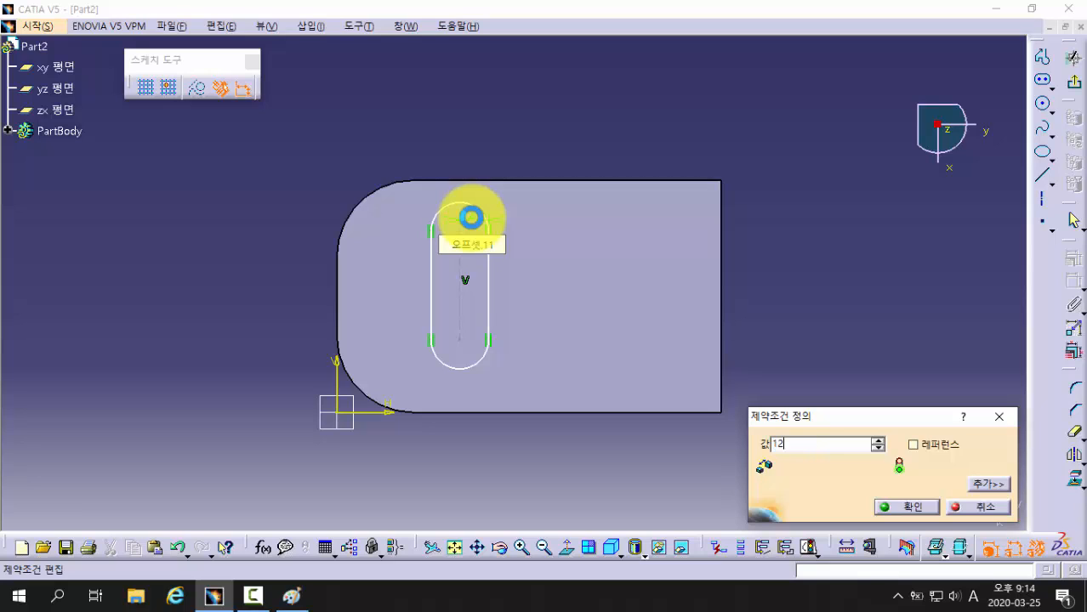
{"action": "key", "text": "Return"}
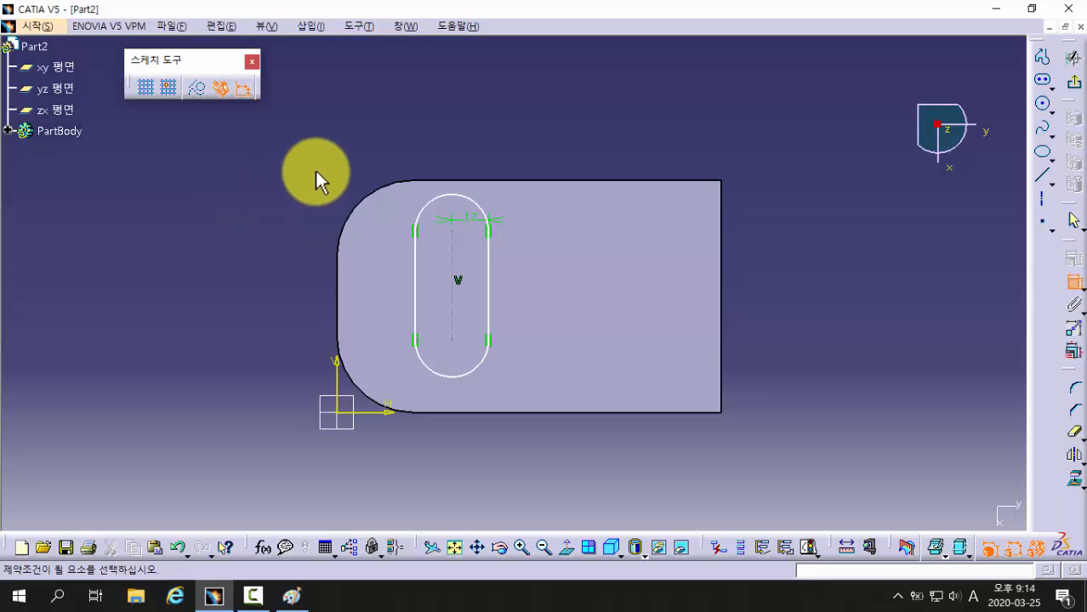
Make the slot profile's two end arcs concentric with the plate's two rounded corners.
{"action": "left_click", "coordinate": [371, 195]}
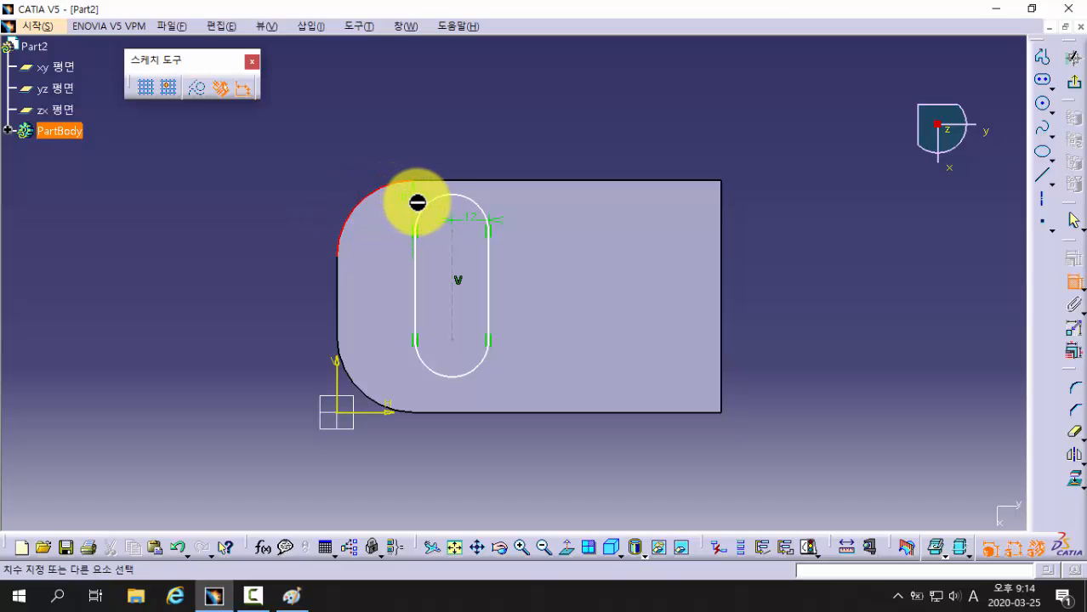
{"action": "left_click", "coordinate": [434, 211]}
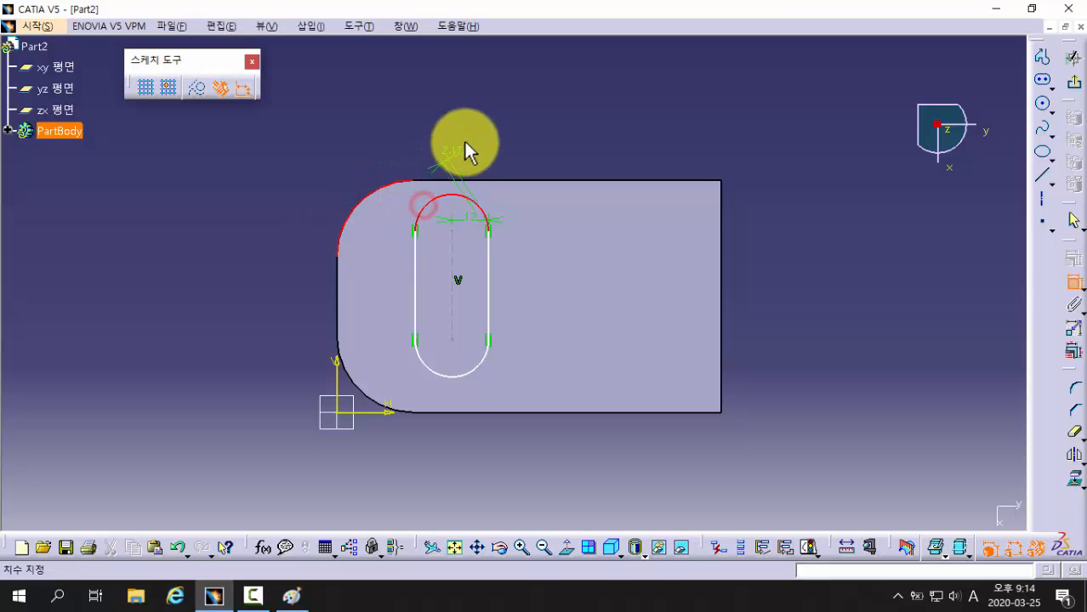
{"action": "right_click", "coordinate": [470, 131]}
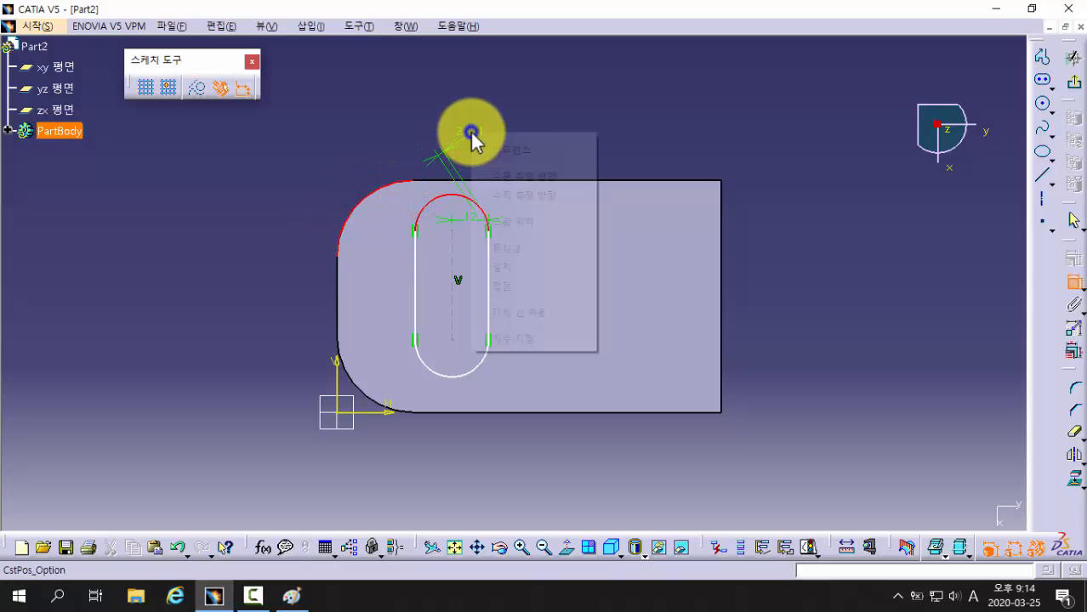
{"action": "left_click", "coordinate": [517, 248]}
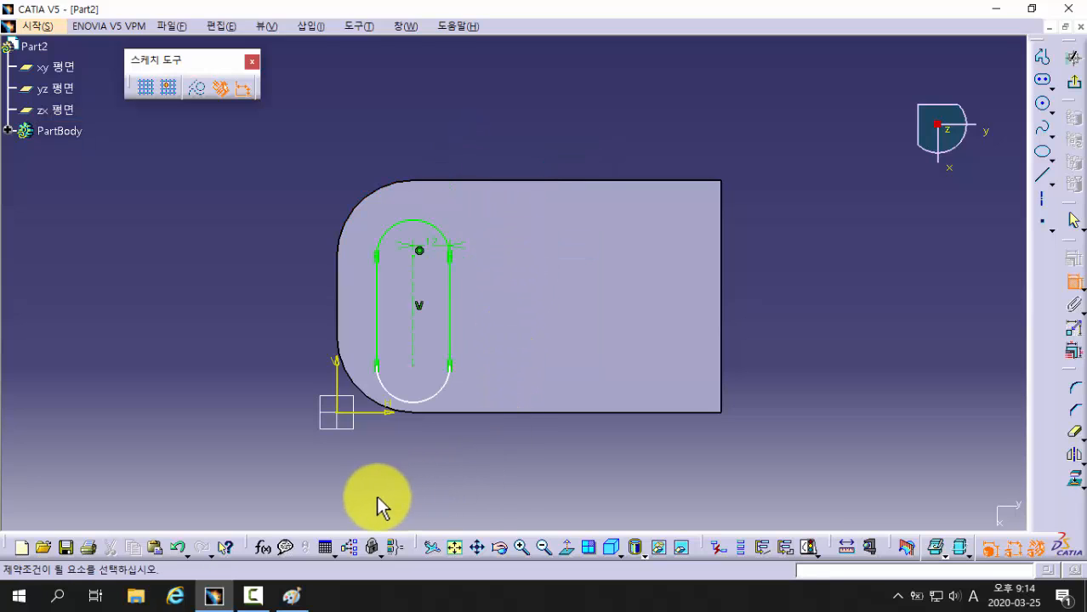
{"action": "left_click", "coordinate": [367, 396]}
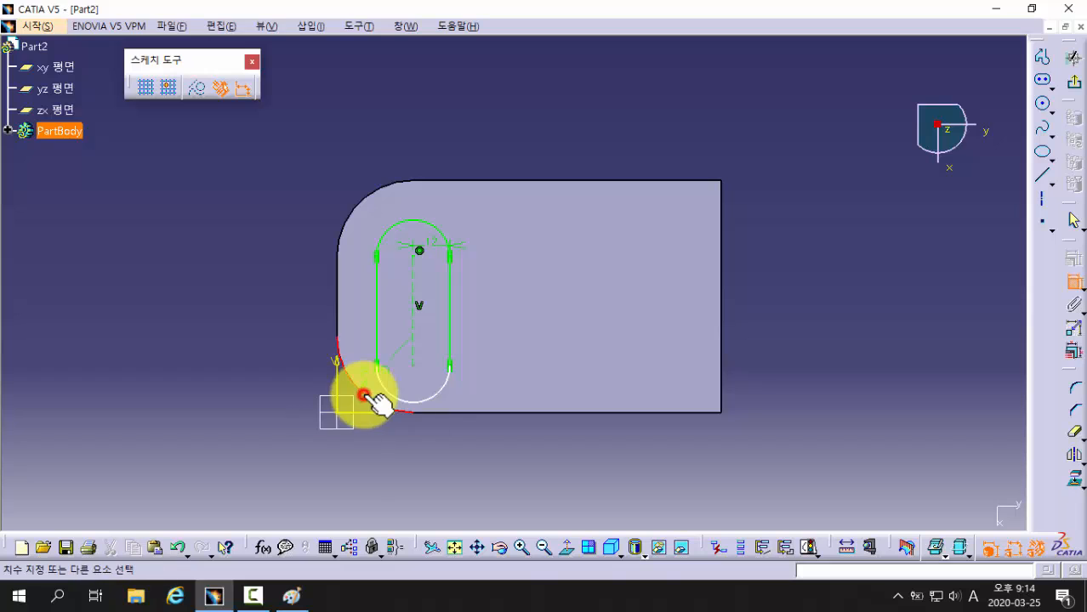
{"action": "left_click", "coordinate": [444, 397]}
{"action": "right_click", "coordinate": [461, 442]}
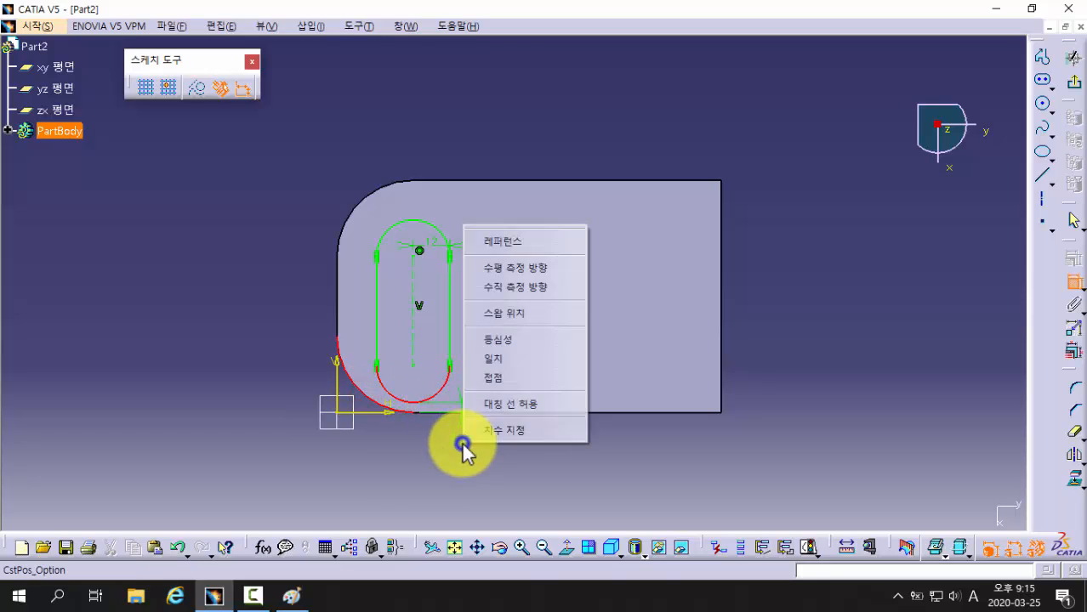
{"action": "left_click", "coordinate": [497, 342]}
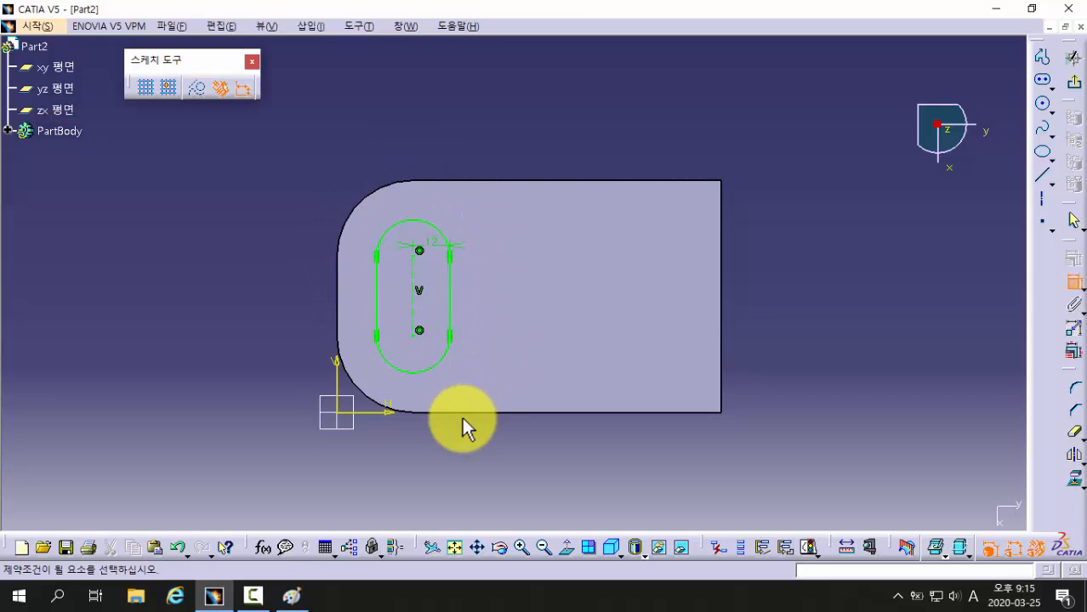
Exit the sketch and pad the slot profile 3 mm upward from the plate's top face.
{"action": "left_click", "coordinate": [1074, 82]}
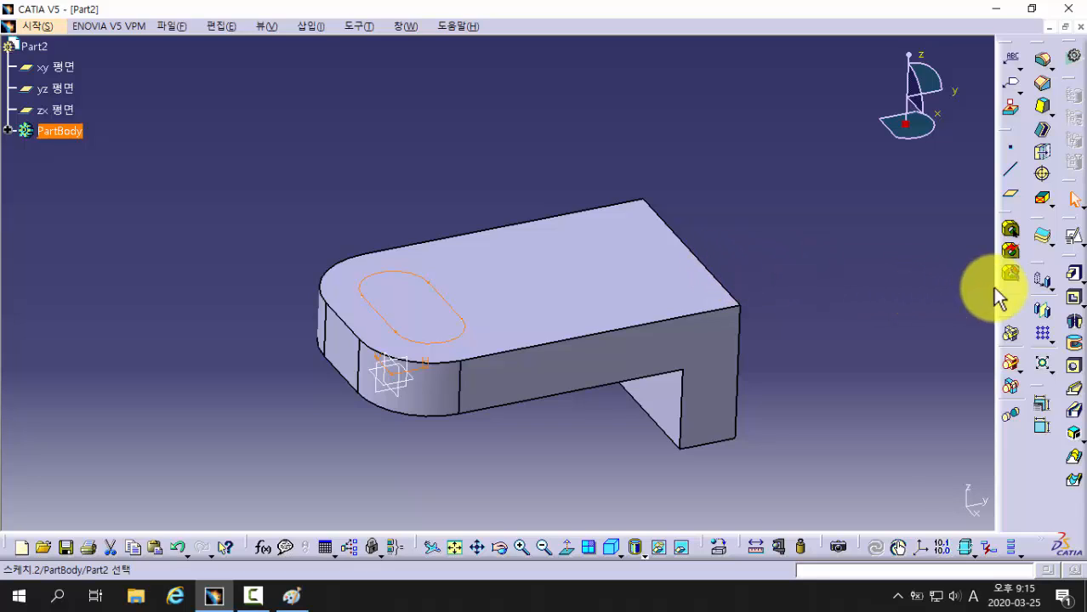
{"action": "left_click", "coordinate": [1071, 281]}
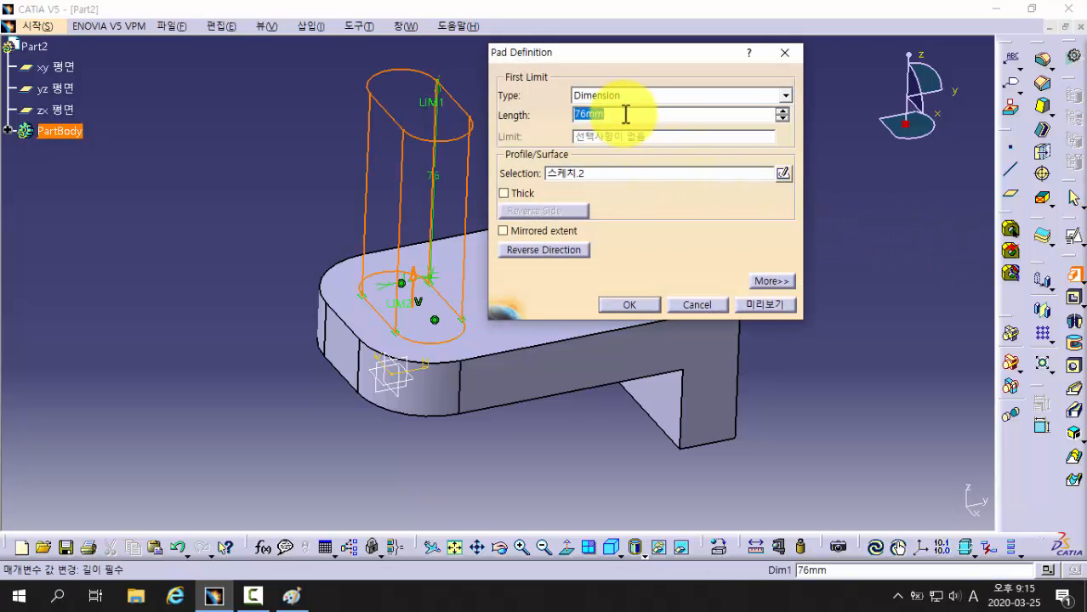
{"action": "left_click_drag", "start_coordinate": [624, 114], "coordinate": [553, 121]}
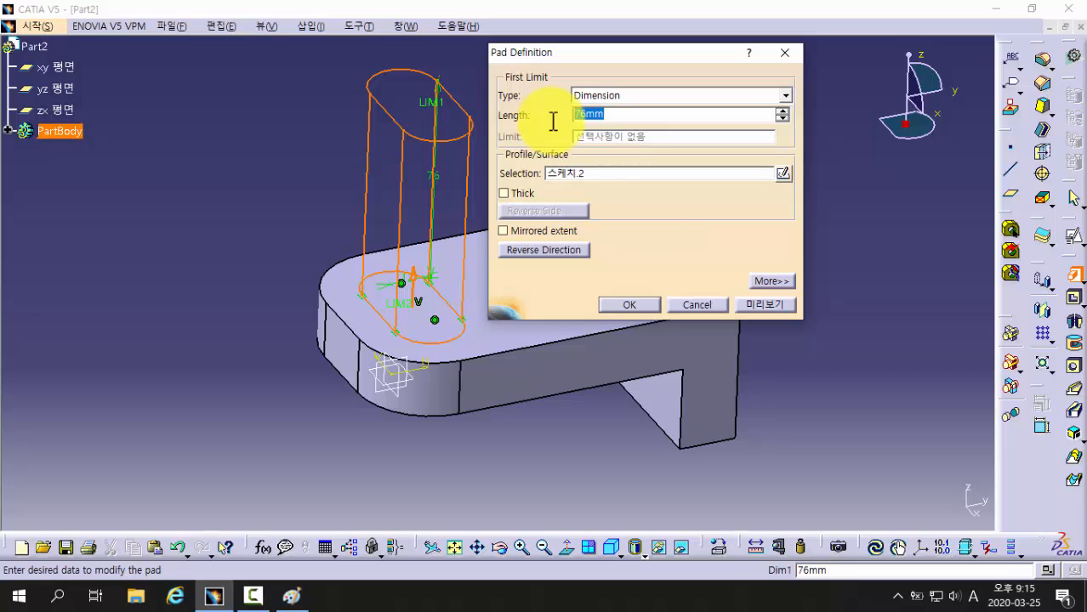
{"action": "type", "text": "3"}
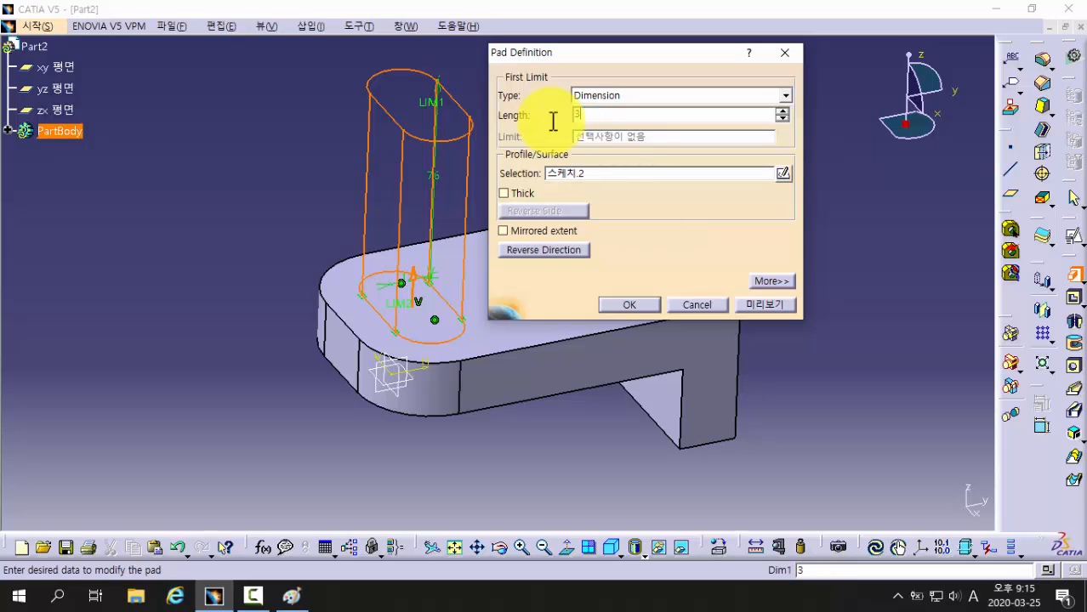
{"action": "left_click", "coordinate": [758, 306]}
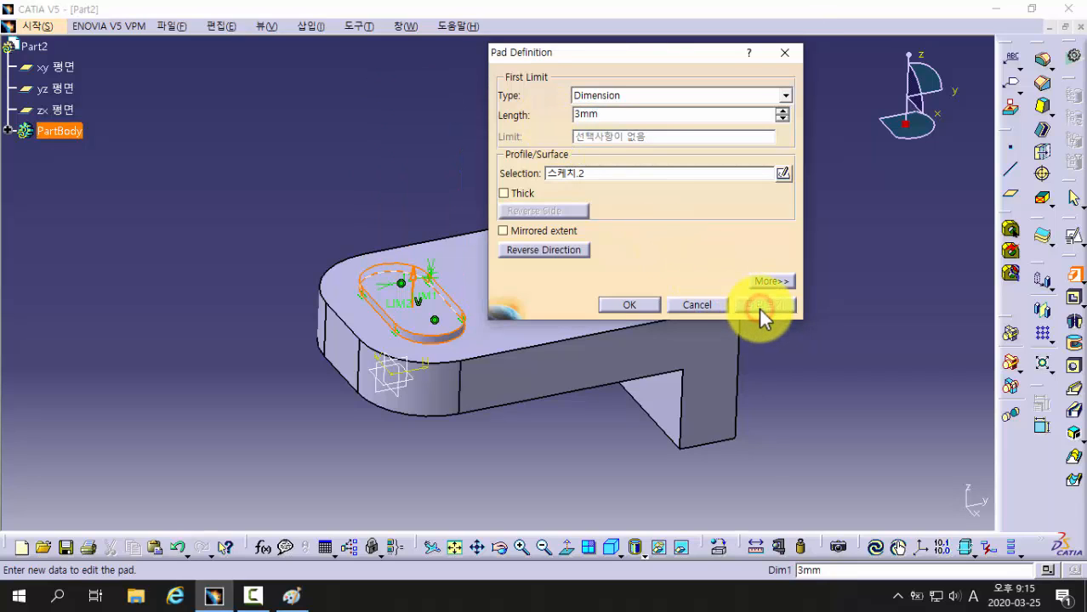
{"action": "left_click", "coordinate": [619, 303]}
{"action": "middle_click_drag", "start_coordinate": [260, 405], "coordinate": [262, 268]}
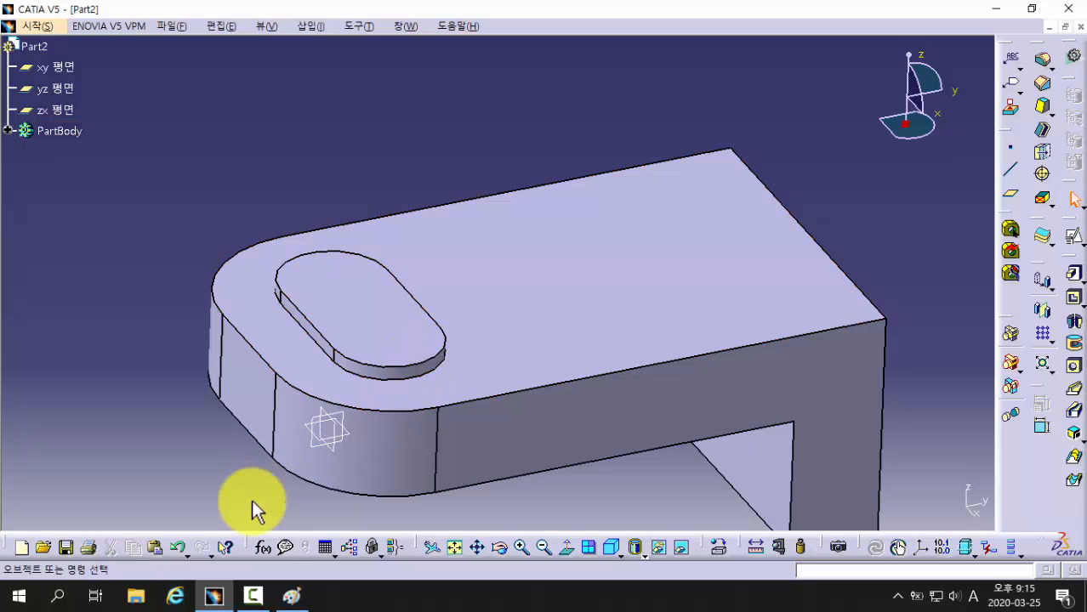
Switch to the bracket drawing in Paint and circle the slot's R6 dimension in red on the top view.
{"action": "left_click", "coordinate": [292, 598]}
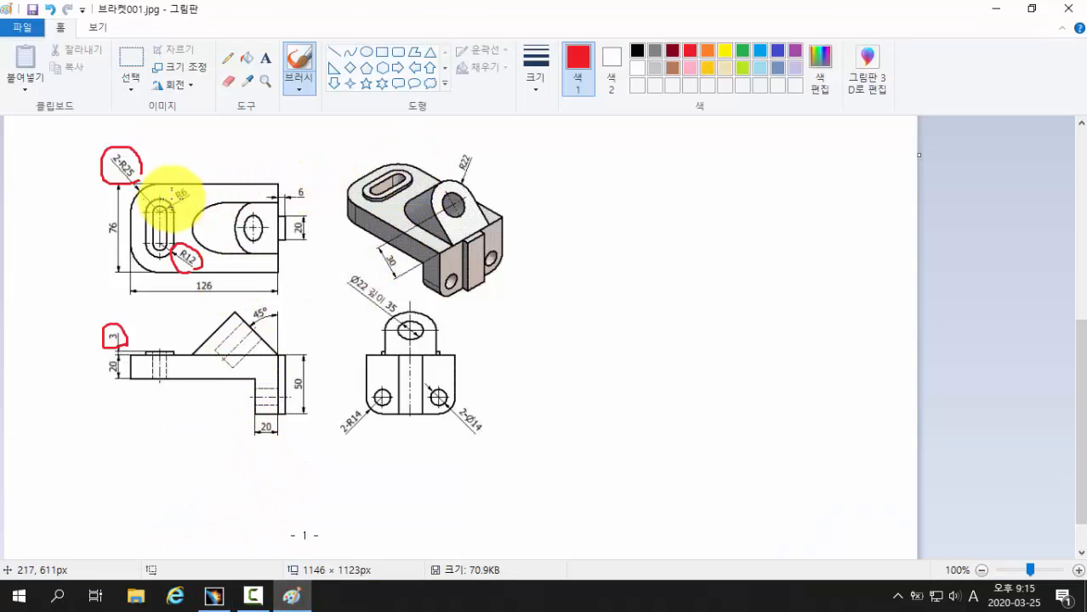
{"action": "left_click", "coordinate": [186, 204]}
{"action": "mouse_move", "coordinate": [186, 204]}
{"action": "left_mouse_down"}
{"action": "mouse_move", "coordinate": [199, 186]}
{"action": "mouse_move", "coordinate": [197, 202]}
{"action": "mouse_move", "coordinate": [170, 215]}
{"action": "left_mouse_up"}
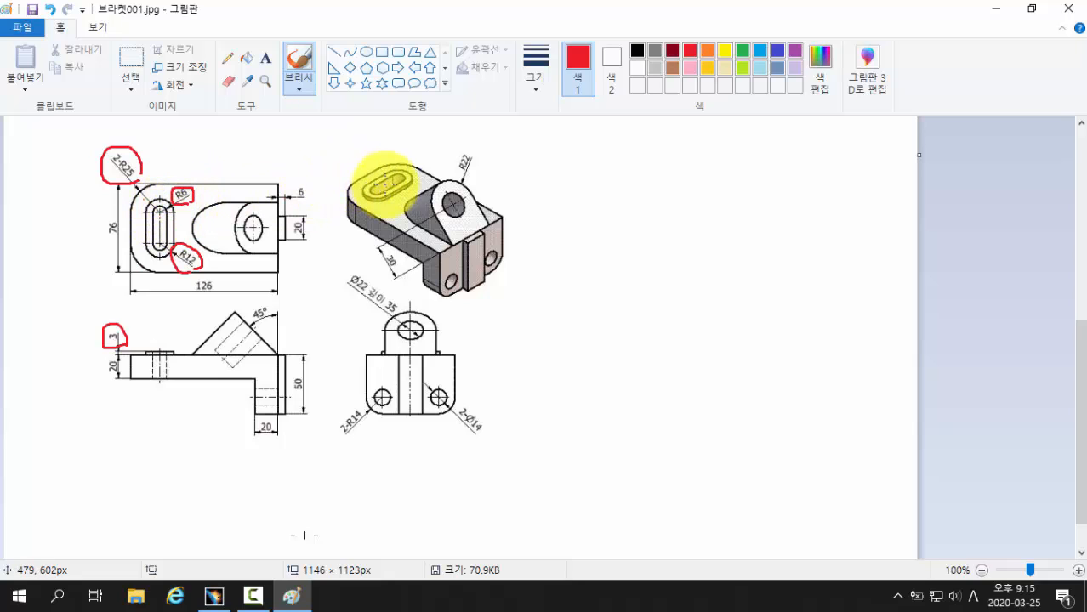
Mark the slot opening in red on the isometric view, switch back to CATIA and clear the selection.
{"action": "left_click", "coordinate": [384, 182]}
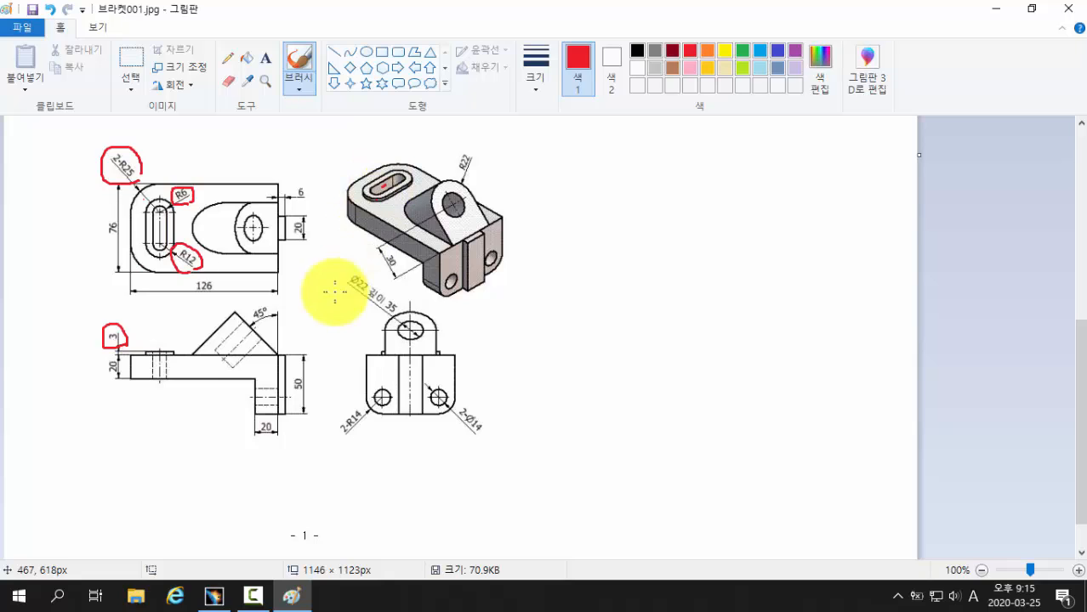
{"action": "left_click", "coordinate": [215, 596]}
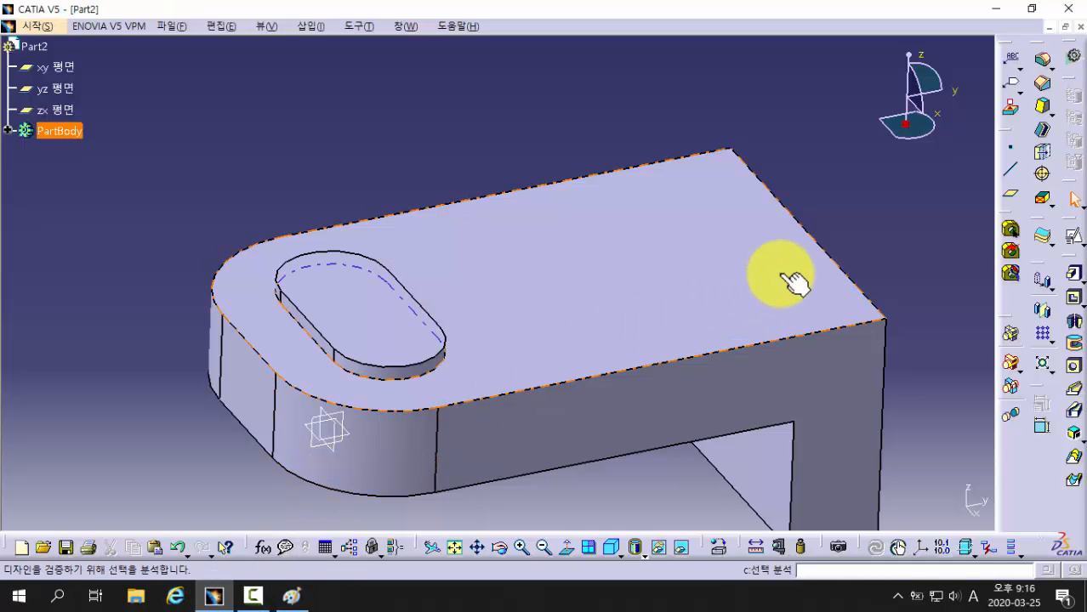
{"action": "left_click", "coordinate": [864, 229]}
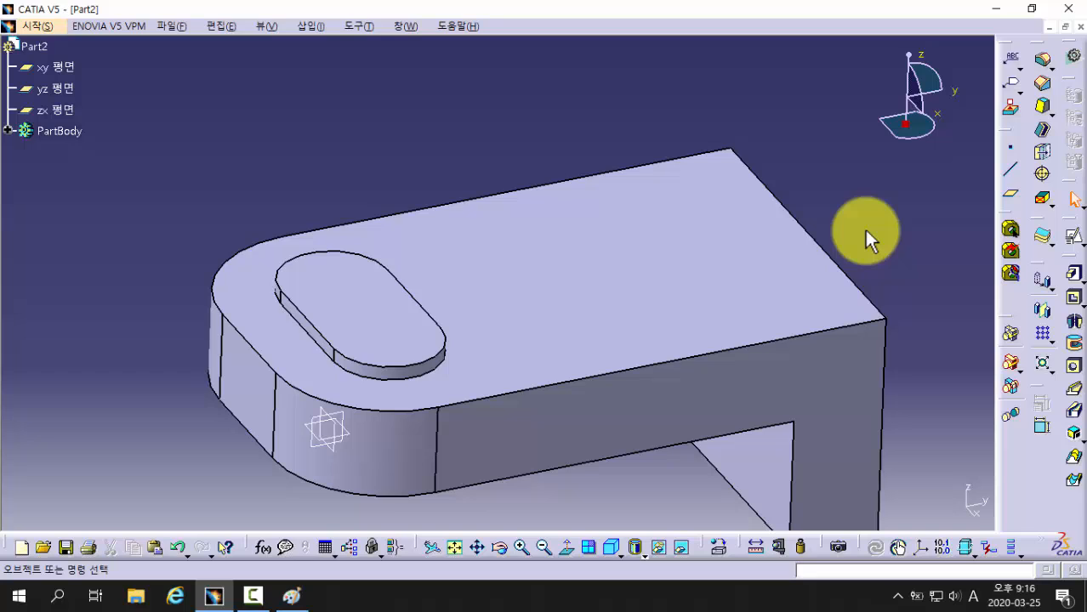
Start a positioned sketch on the raised slot boss's top face with the axes swapped and V reversed.
{"action": "left_click", "coordinate": [1076, 246]}
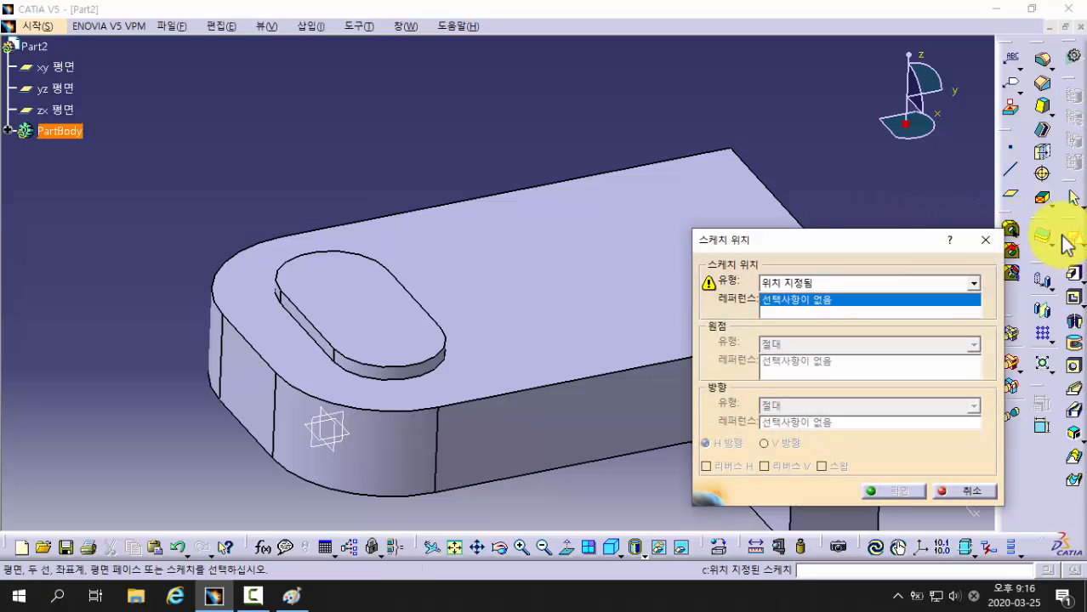
{"action": "left_click", "coordinate": [362, 293]}
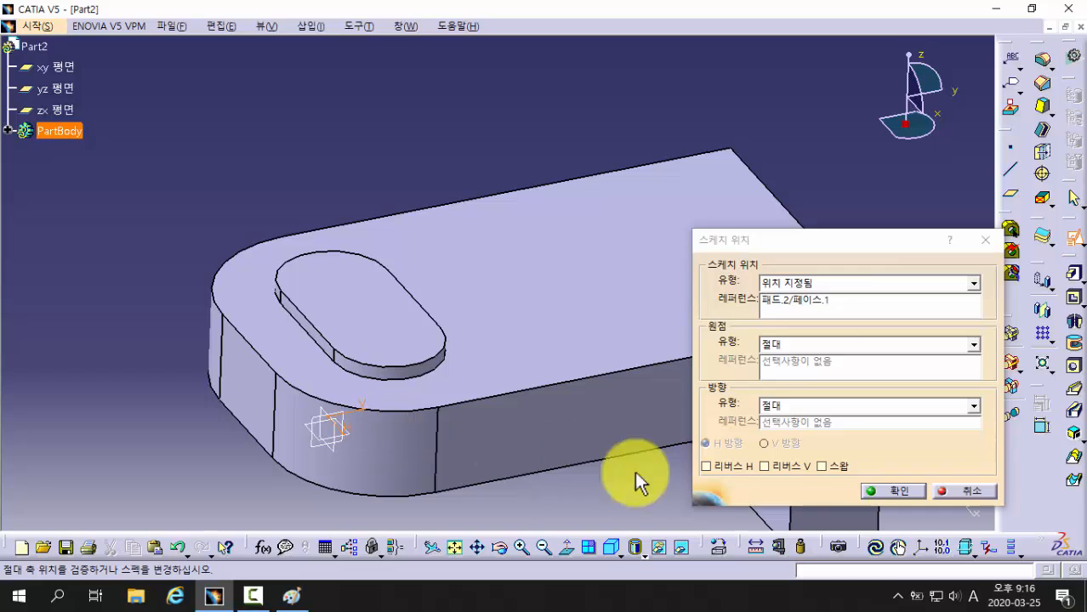
{"action": "left_click", "coordinate": [823, 467]}
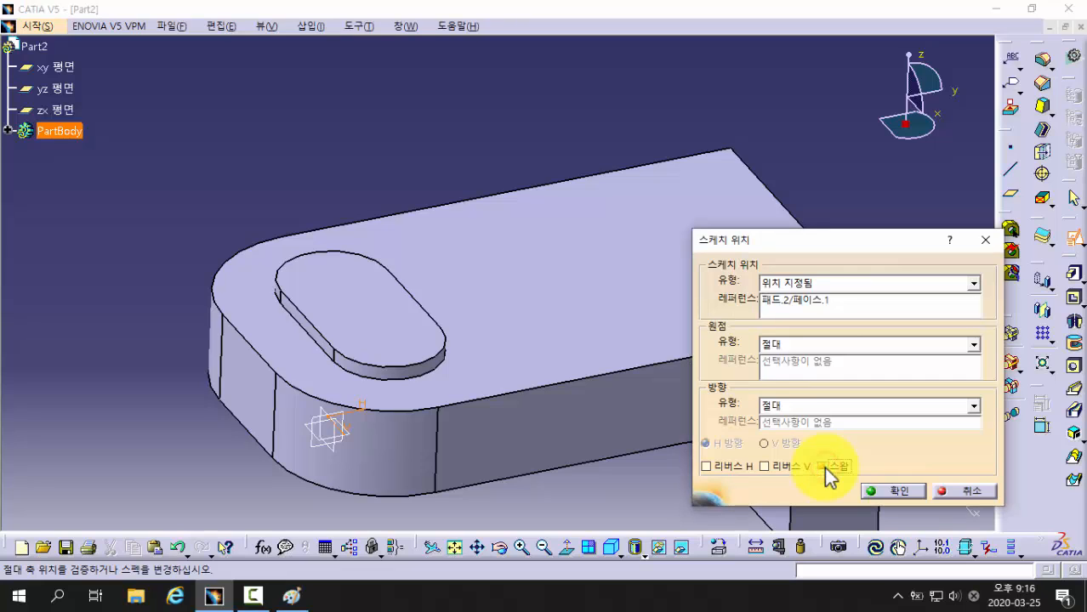
{"action": "left_click", "coordinate": [763, 466]}
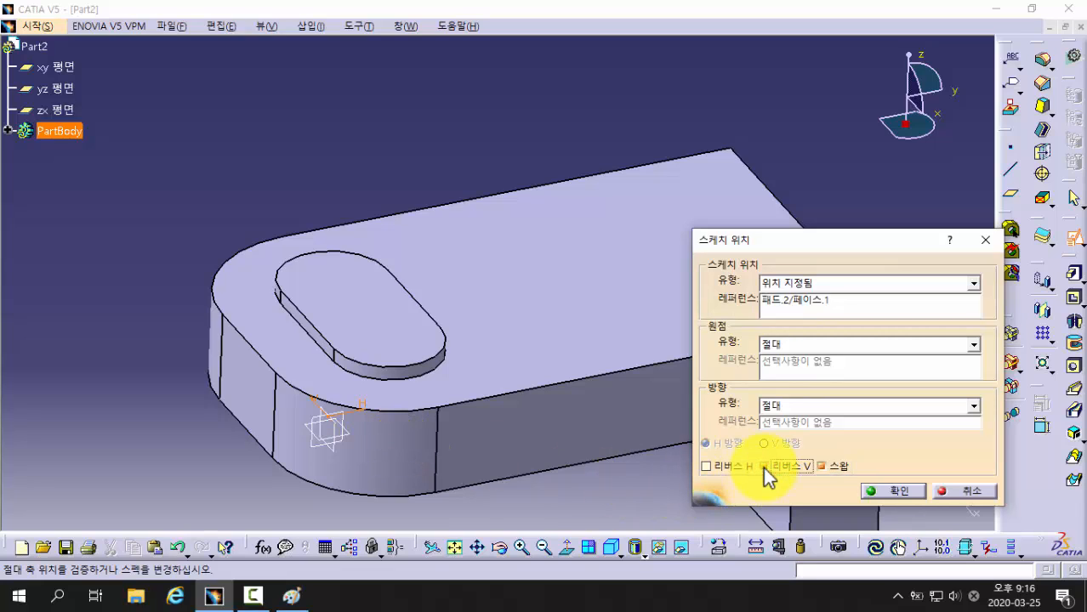
{"action": "left_click", "coordinate": [895, 493]}
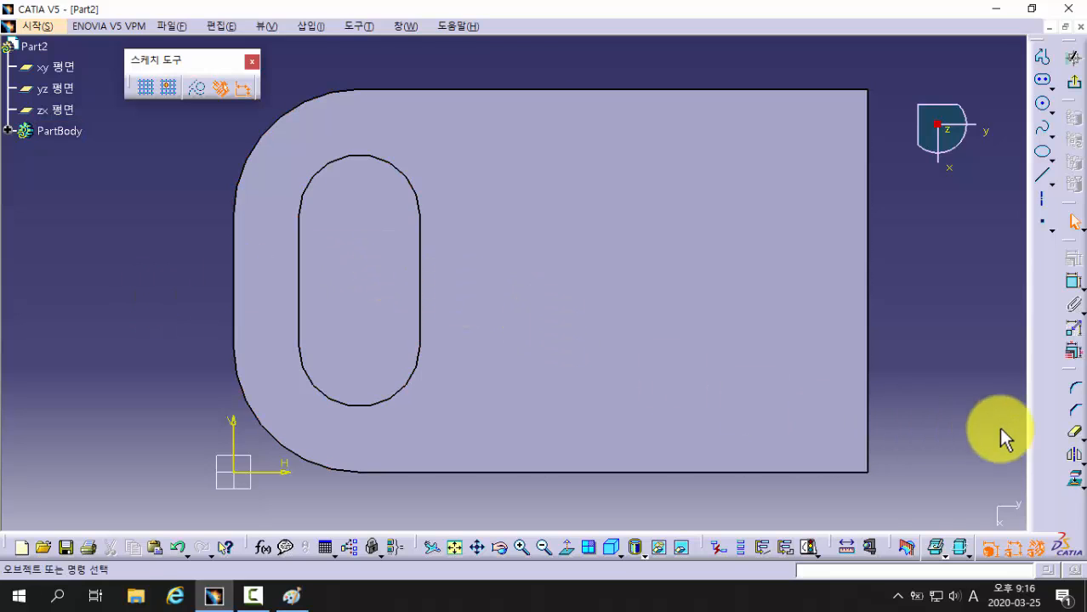
Offset the raised boss's outline inward by about 4.6 mm as the slot profile.
{"action": "left_click", "coordinate": [1082, 464]}
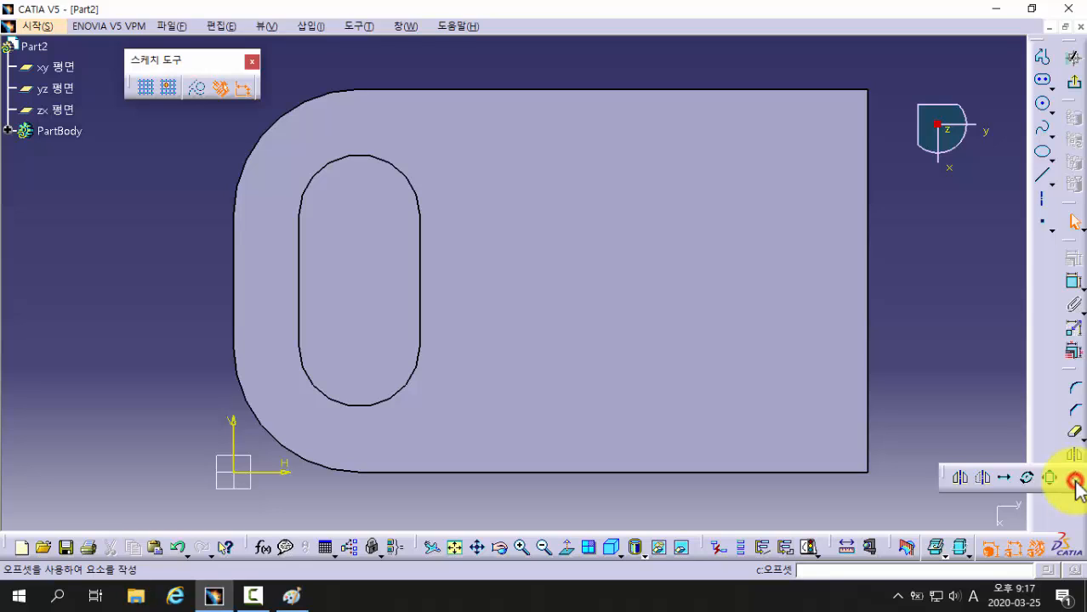
{"action": "left_click", "coordinate": [1075, 479]}
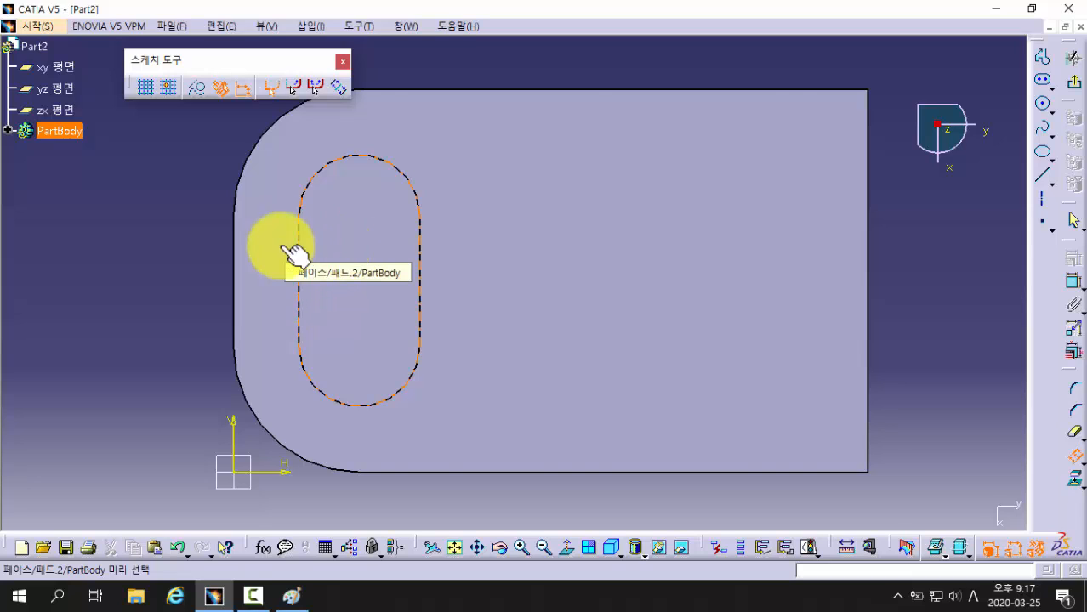
{"action": "left_click", "coordinate": [358, 252]}
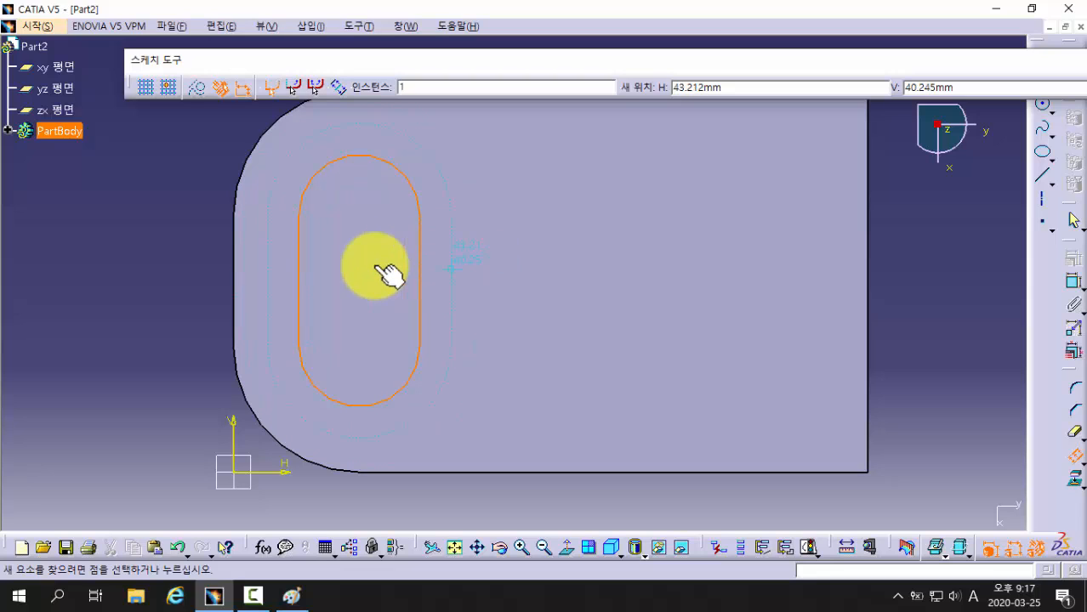
{"action": "left_click", "coordinate": [323, 277]}
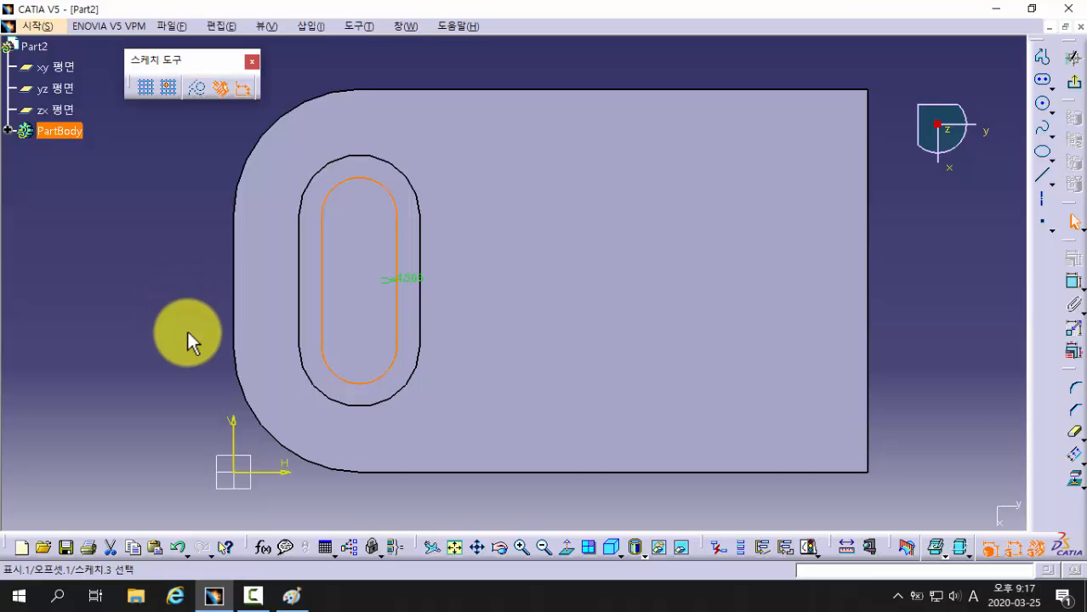
Set the slot profile's inward offset to -6 mm and exit the sketch.
{"action": "mouse_move", "coordinate": [227, 408]}
{"action": "middle_mouse_down"}
{"action": "mouse_move", "coordinate": [243, 381]}
{"action": "mouse_move", "coordinate": [478, 427]}
{"action": "mouse_move", "coordinate": [440, 194]}
{"action": "mouse_move", "coordinate": [412, 204]}
{"action": "mouse_move", "coordinate": [424, 170]}
{"action": "middle_mouse_up"}
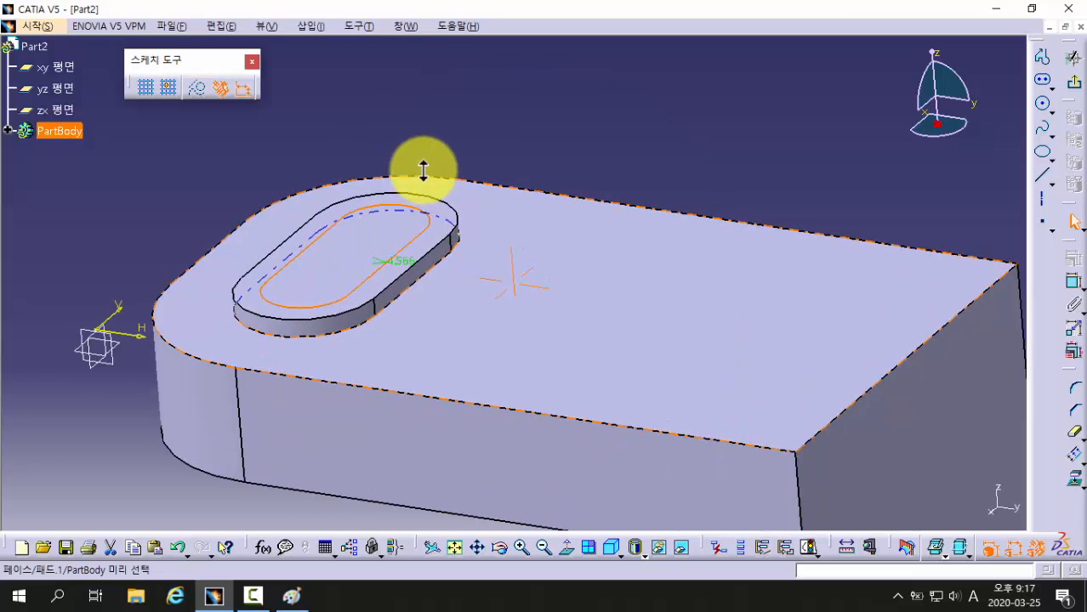
{"action": "double_click", "coordinate": [403, 258]}
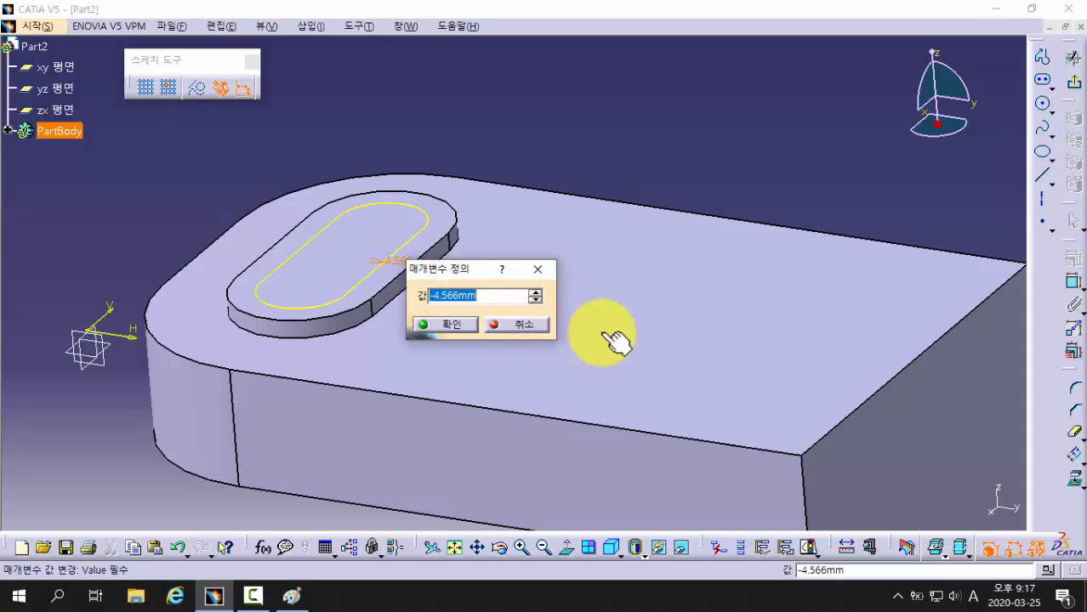
{"action": "left_click_drag", "start_coordinate": [442, 270], "coordinate": [560, 161]}
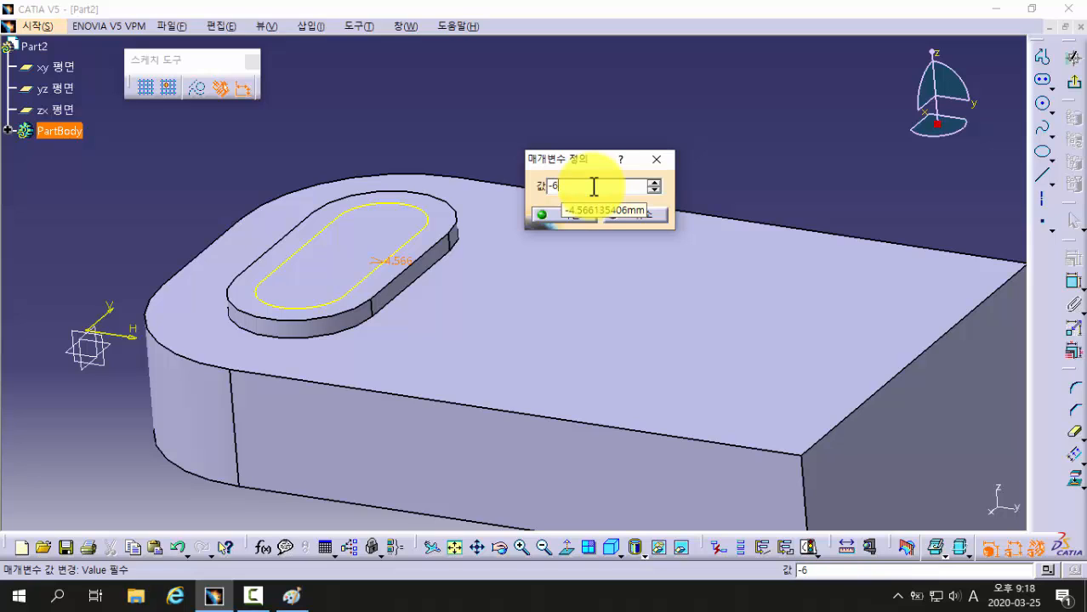
{"action": "key", "text": "Return"}
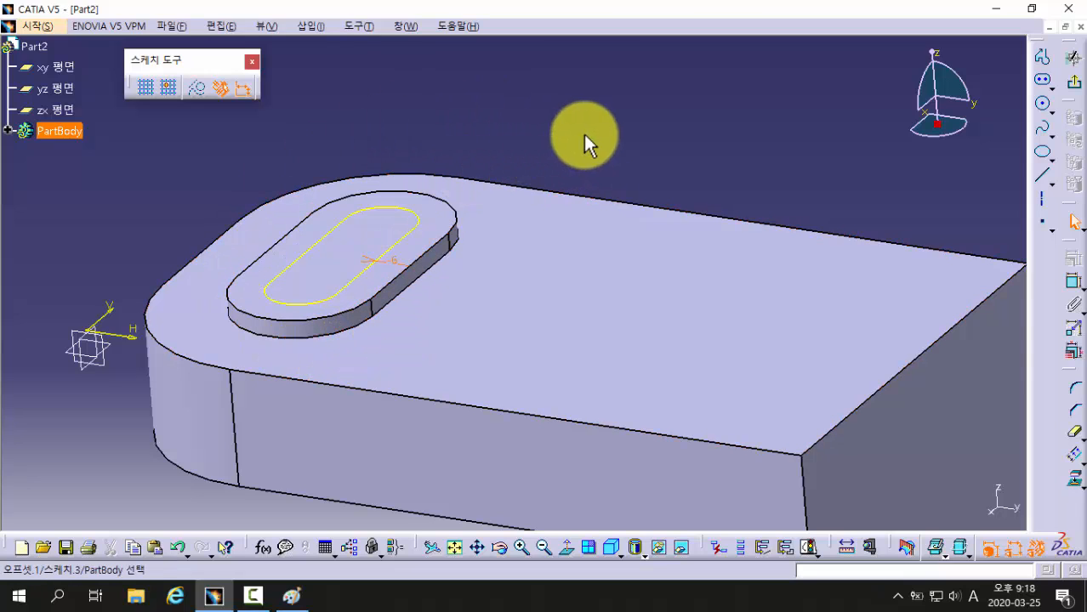
{"action": "middle_click_drag", "start_coordinate": [523, 203], "coordinate": [521, 293]}
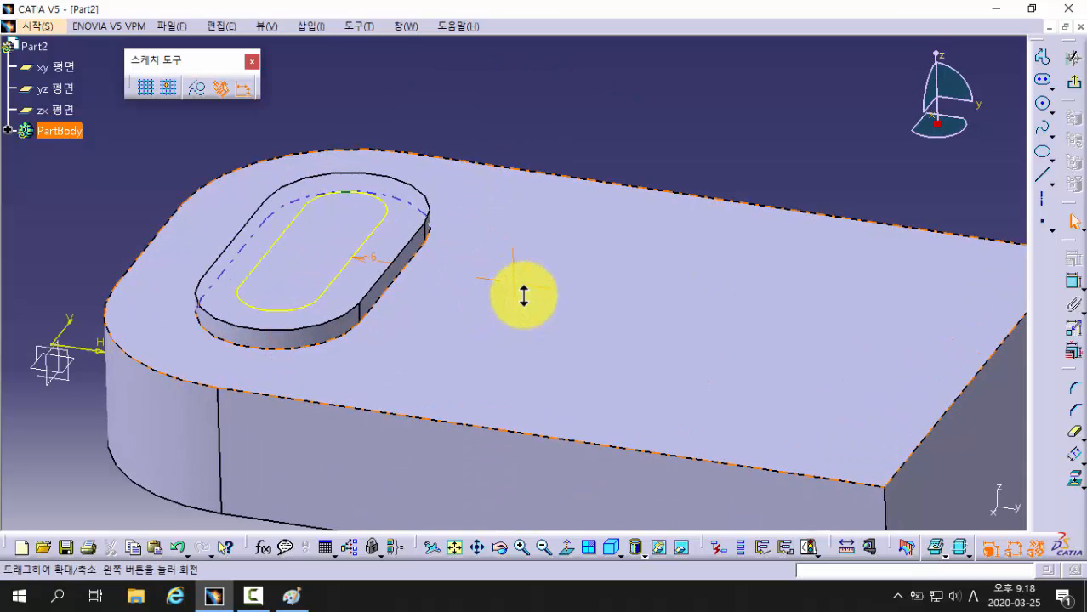
{"action": "middle_click_drag", "start_coordinate": [684, 129], "coordinate": [685, 145]}
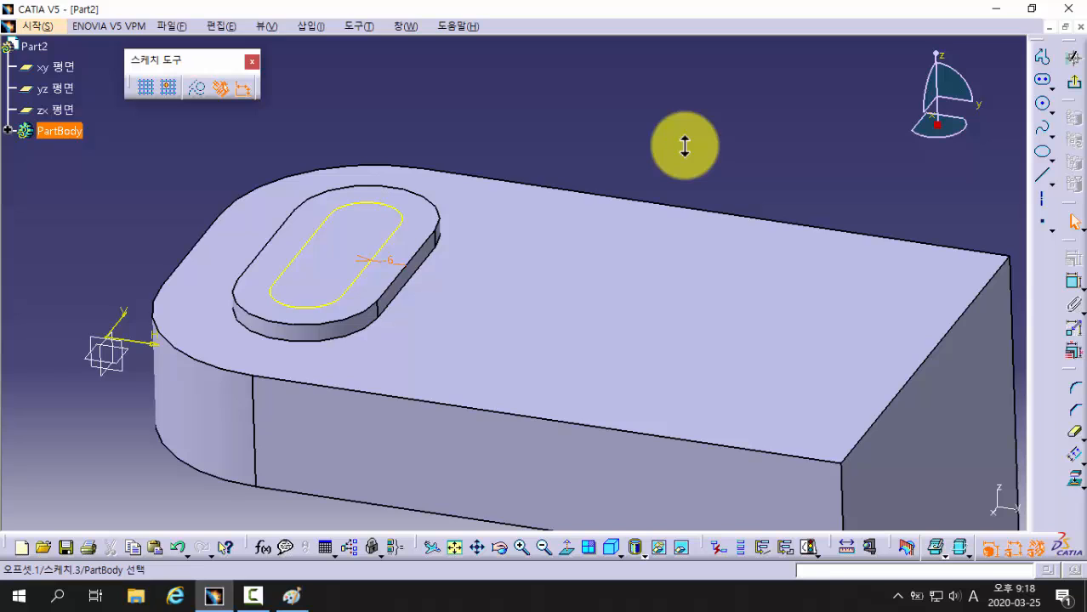
{"action": "left_click", "coordinate": [1072, 71]}
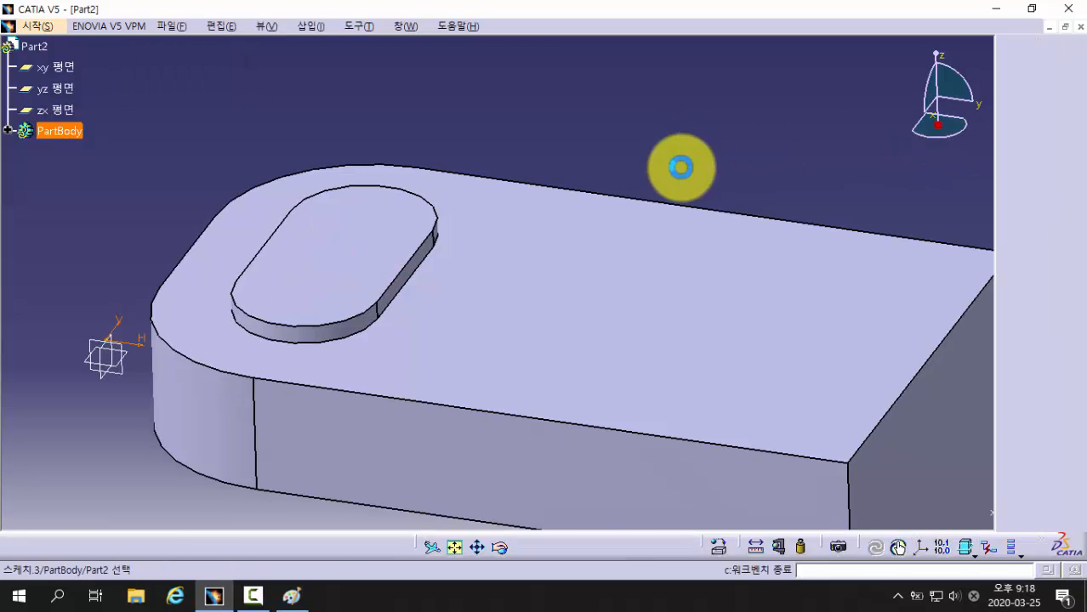
Pocket the inner slot profile down through the boss and plate with the Up to last limit.
{"action": "middle_click_drag", "start_coordinate": [680, 204], "coordinate": [680, 296]}
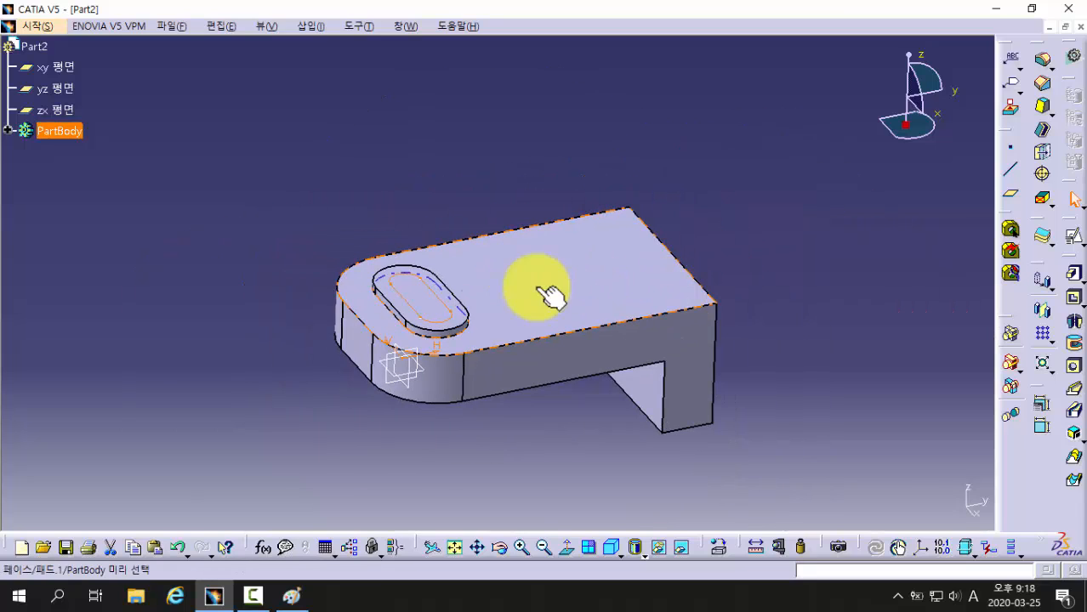
{"action": "middle_click_drag", "start_coordinate": [290, 315], "coordinate": [332, 284]}
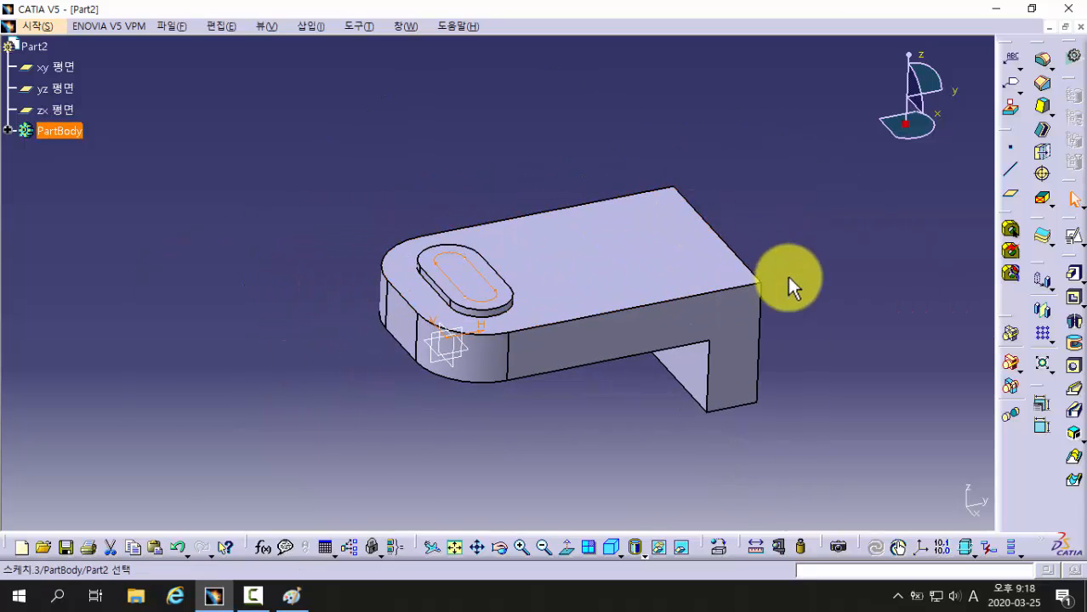
{"action": "left_click", "coordinate": [1074, 300]}
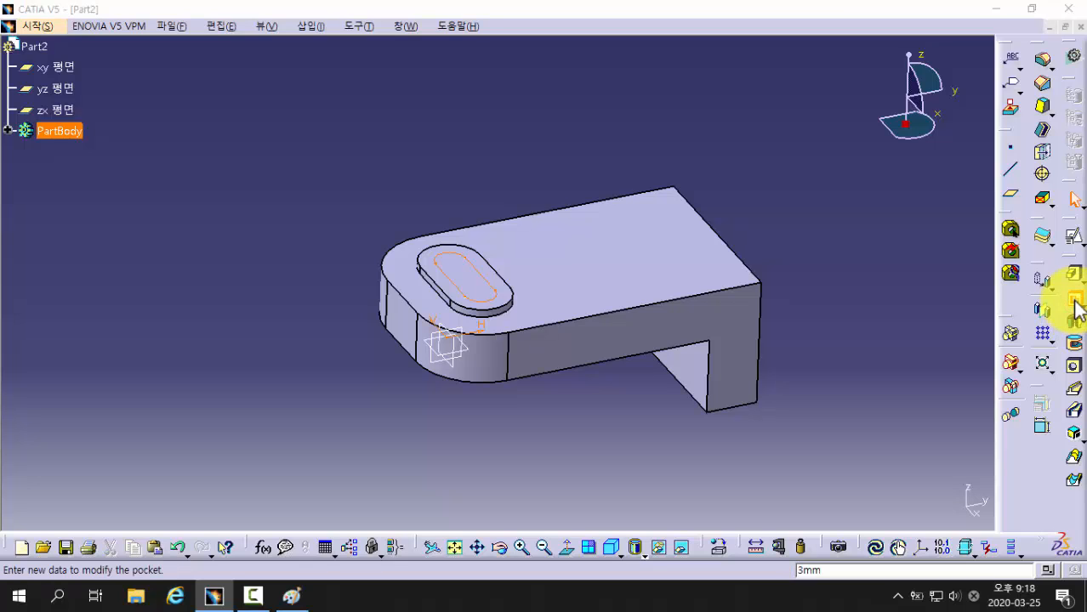
{"action": "left_click_drag", "start_coordinate": [621, 68], "coordinate": [810, 85]}
{"action": "middle_click_drag", "start_coordinate": [578, 319], "coordinate": [590, 213]}
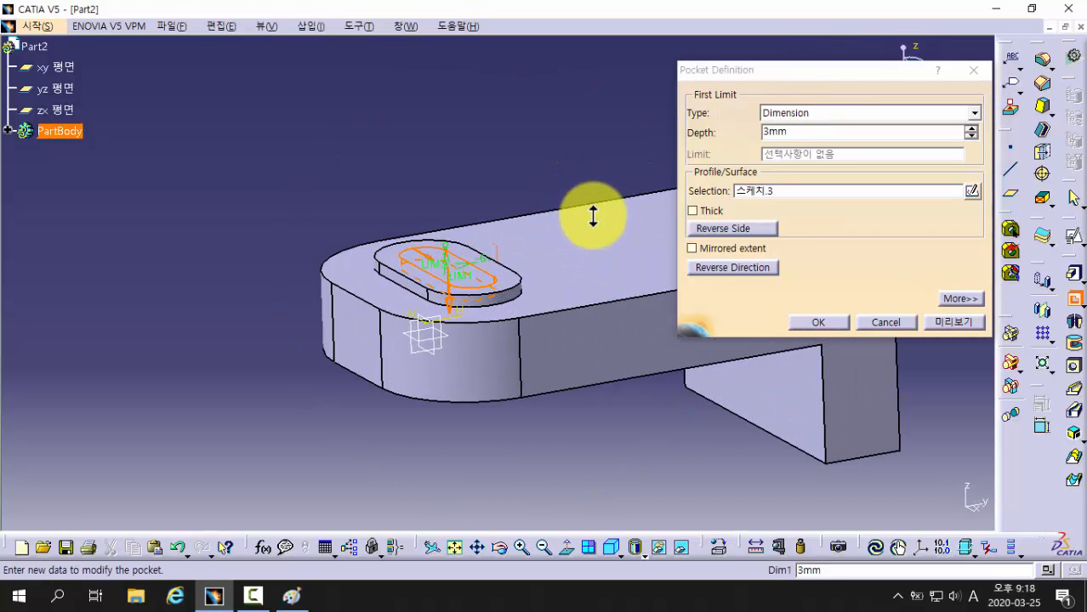
{"action": "left_click", "coordinate": [798, 114]}
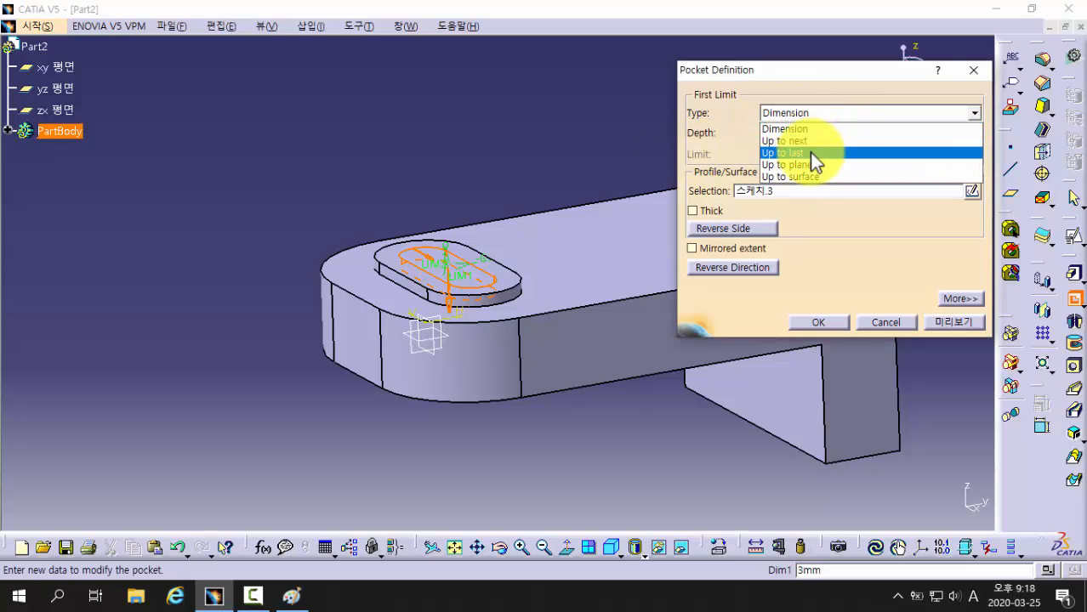
{"action": "left_click", "coordinate": [810, 152]}
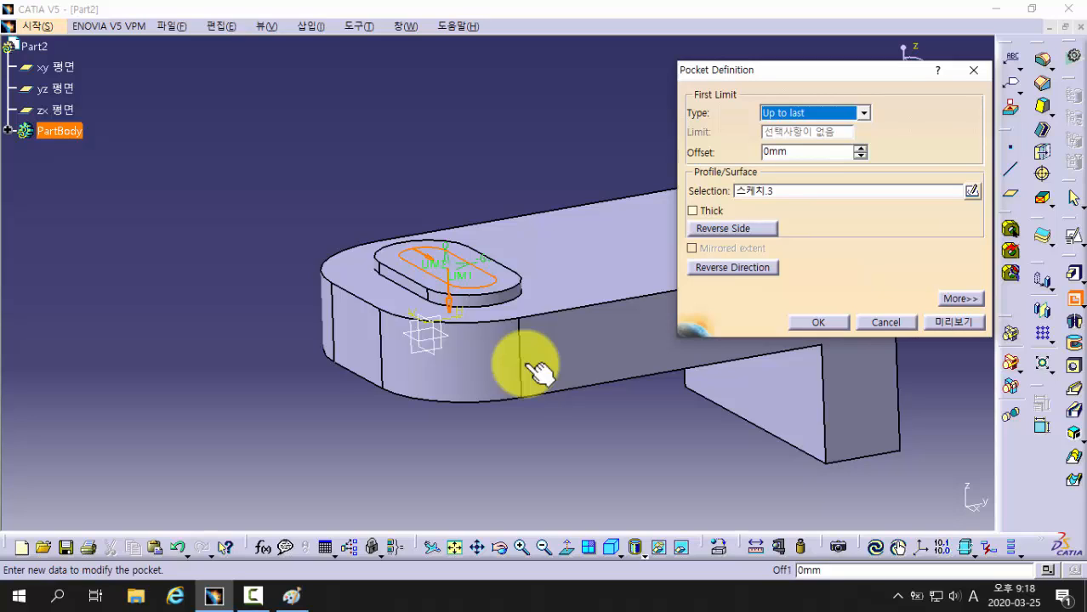
{"action": "left_click", "coordinate": [946, 320]}
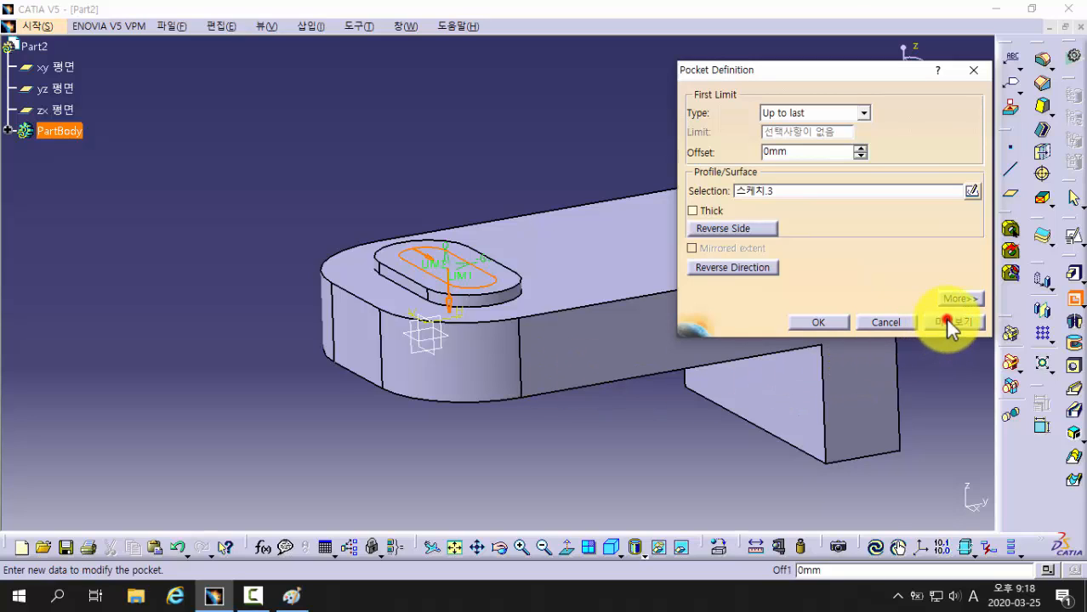
{"action": "left_click", "coordinate": [821, 323]}
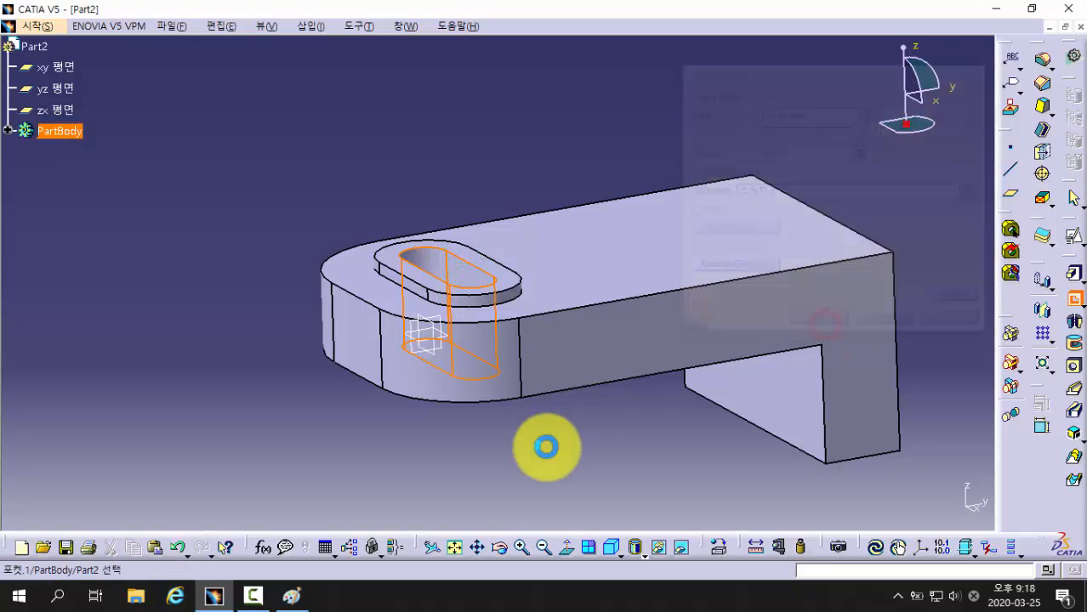
{"action": "middle_click_drag", "start_coordinate": [614, 417], "coordinate": [609, 438]}
{"action": "middle_click_drag", "start_coordinate": [505, 232], "coordinate": [552, 294]}
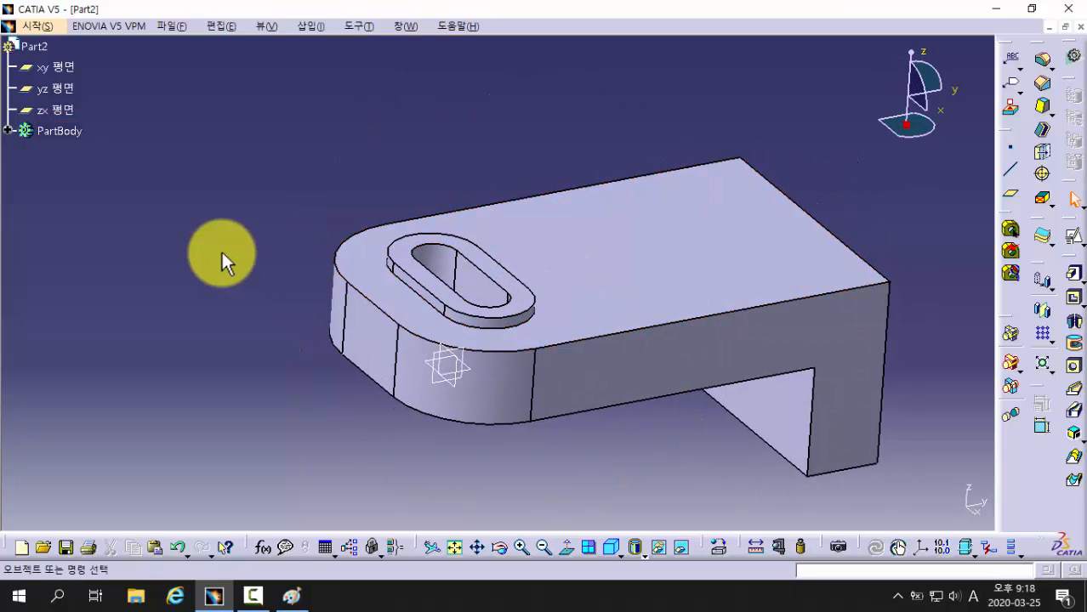
{"action": "mouse_move", "coordinate": [285, 365]}
{"action": "middle_mouse_down"}
{"action": "mouse_move", "coordinate": [288, 384]}
{"action": "mouse_move", "coordinate": [455, 378]}
{"action": "mouse_move", "coordinate": [557, 345]}
{"action": "mouse_move", "coordinate": [522, 364]}
{"action": "mouse_move", "coordinate": [483, 309]}
{"action": "middle_mouse_up"}
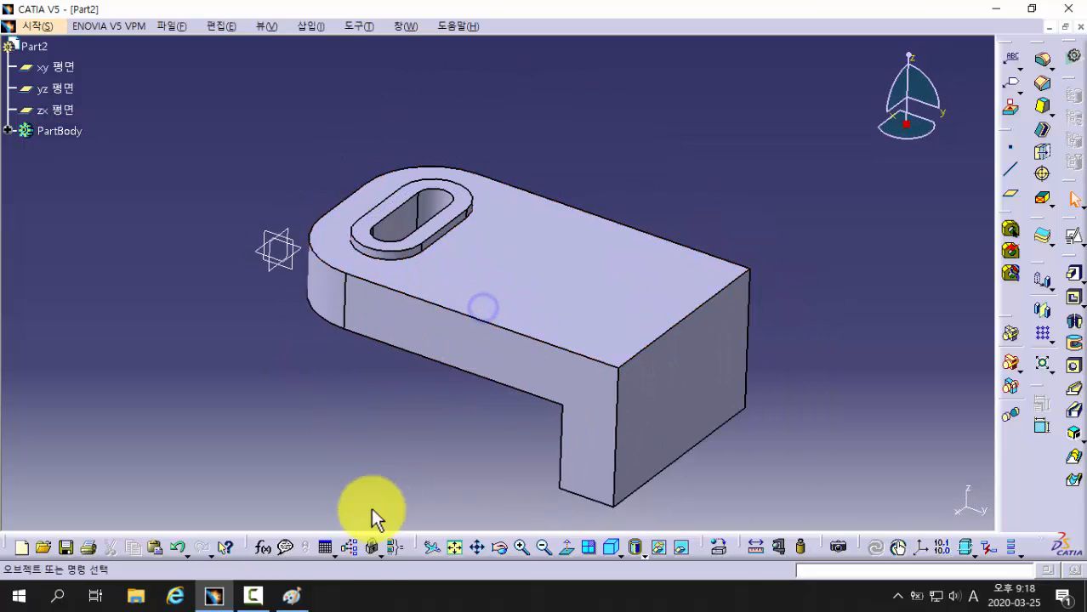
Switch to the bracket drawing in Paint, circle the 45° dimension and outline the inclined R22 face on the isometric view in red.
{"action": "left_click", "coordinate": [293, 596]}
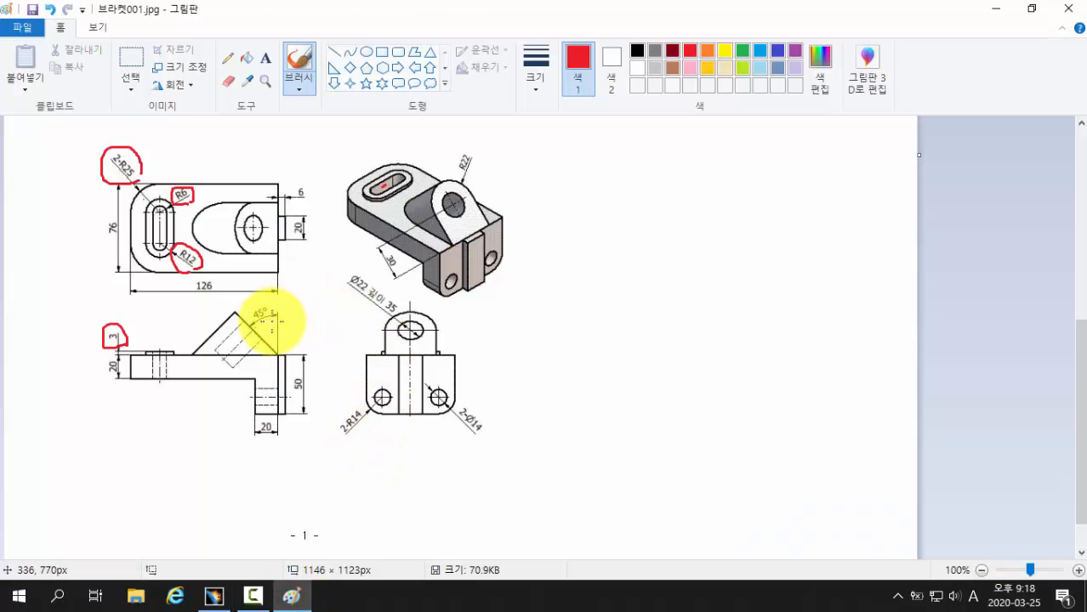
{"action": "mouse_move", "coordinate": [273, 330]}
{"action": "left_mouse_down"}
{"action": "mouse_move", "coordinate": [242, 304]}
{"action": "mouse_move", "coordinate": [272, 297]}
{"action": "mouse_move", "coordinate": [277, 324]}
{"action": "left_mouse_up"}
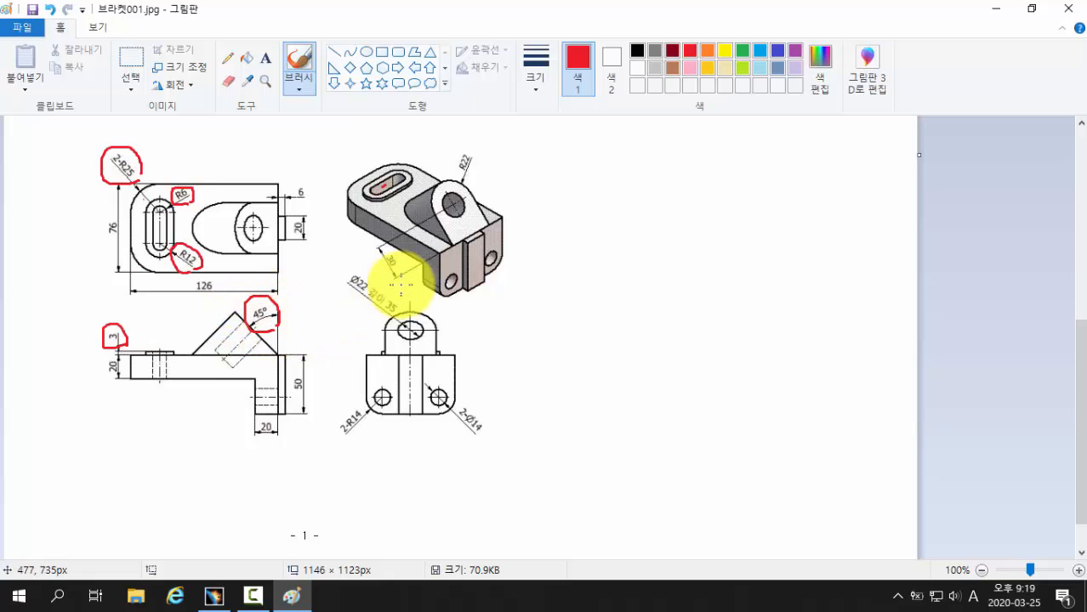
{"action": "mouse_move", "coordinate": [447, 245]}
{"action": "left_mouse_down"}
{"action": "mouse_move", "coordinate": [435, 191]}
{"action": "mouse_move", "coordinate": [444, 173]}
{"action": "mouse_move", "coordinate": [472, 185]}
{"action": "mouse_move", "coordinate": [469, 204]}
{"action": "left_mouse_up"}
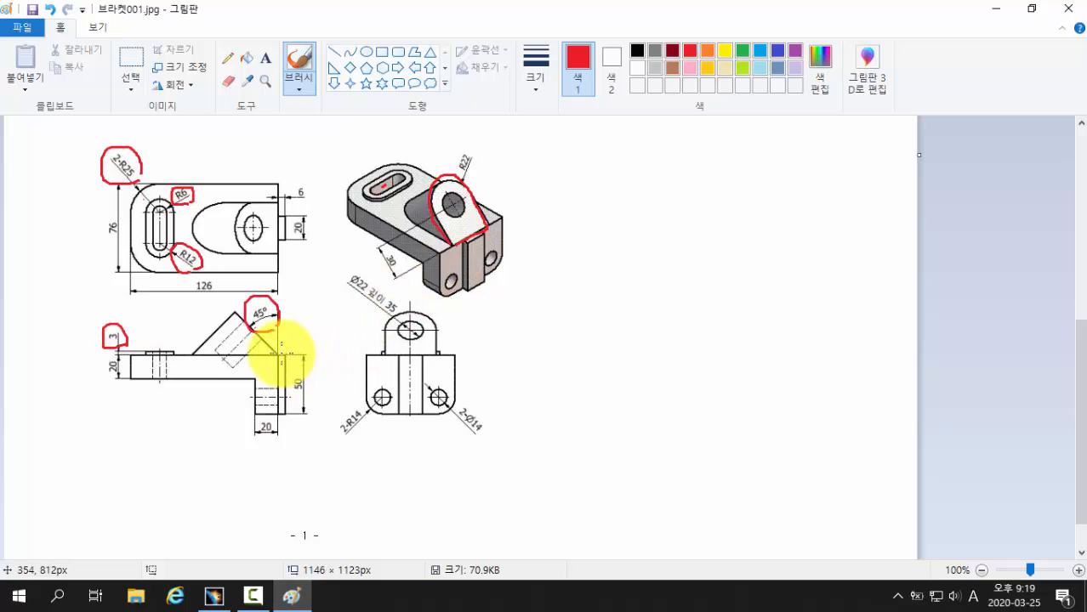
Trace the 45° sloped line in red on the front view, draw an arrow perpendicular to it toward the plate, and return to CATIA.
{"action": "left_click_drag", "start_coordinate": [277, 354], "coordinate": [218, 294]}
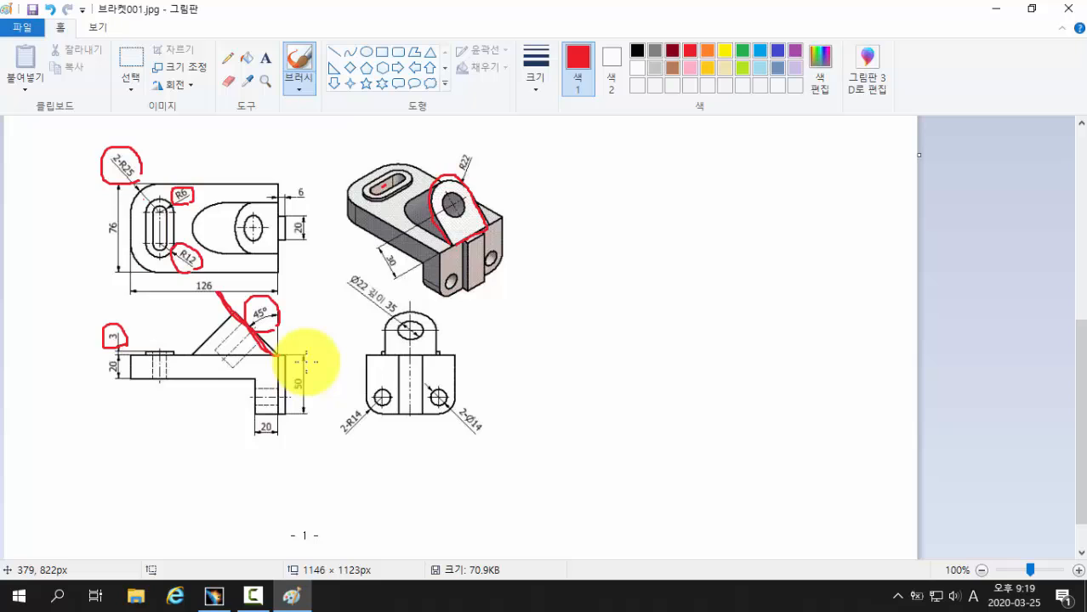
{"action": "mouse_move", "coordinate": [226, 308]}
{"action": "left_mouse_down"}
{"action": "mouse_move", "coordinate": [185, 338]}
{"action": "mouse_move", "coordinate": [204, 340]}
{"action": "left_mouse_up"}
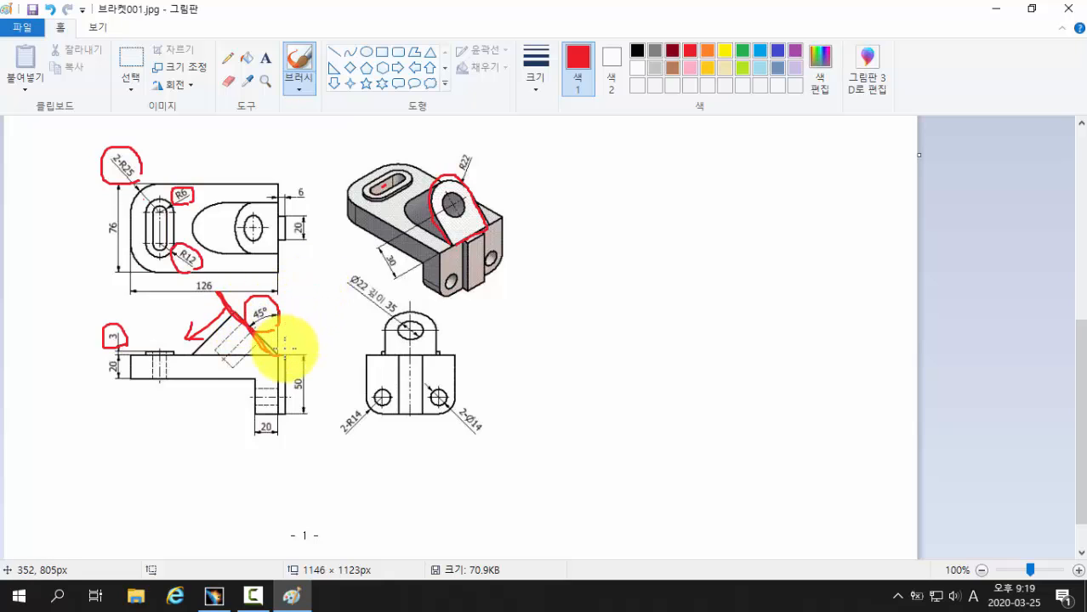
{"action": "left_click", "coordinate": [216, 599]}
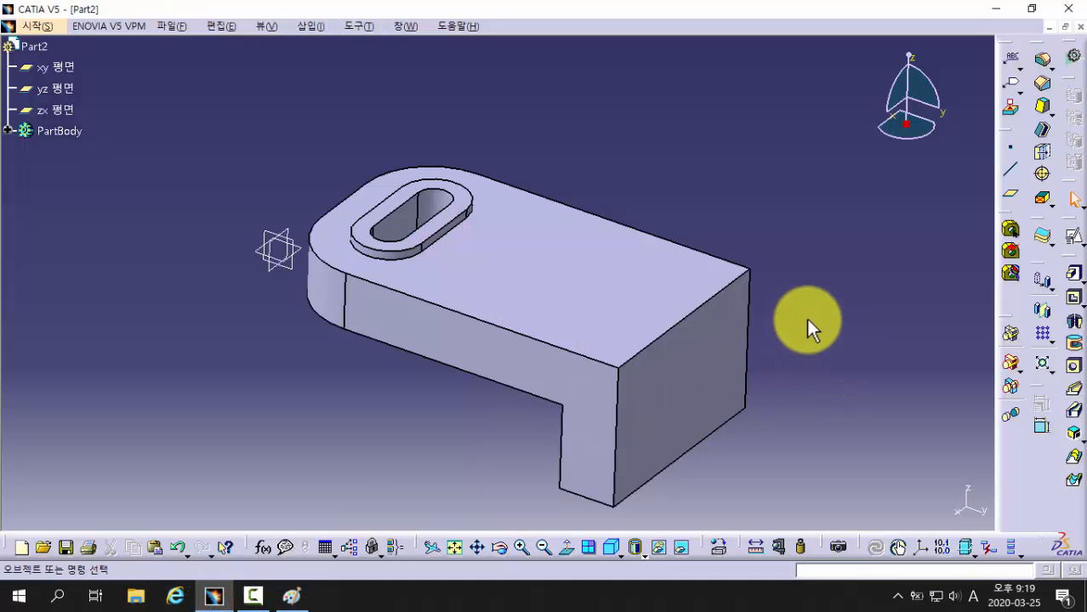
Create a reference plane at 45° to the plate's upper face, rotated about that face's edge above the downturned leg.
{"action": "left_click", "coordinate": [1011, 200]}
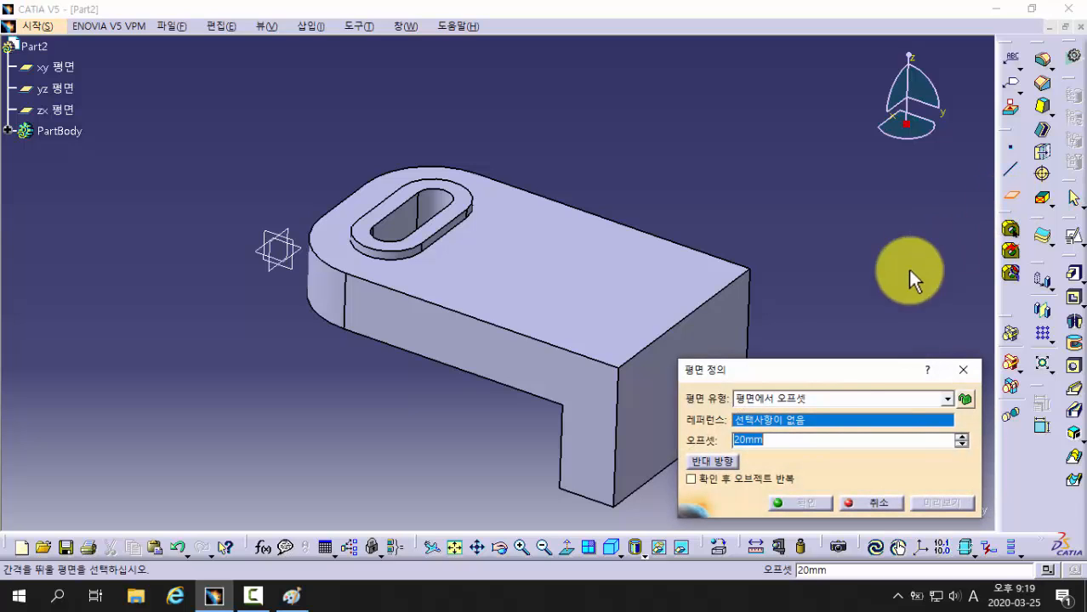
{"action": "left_click_drag", "start_coordinate": [837, 371], "coordinate": [879, 110]}
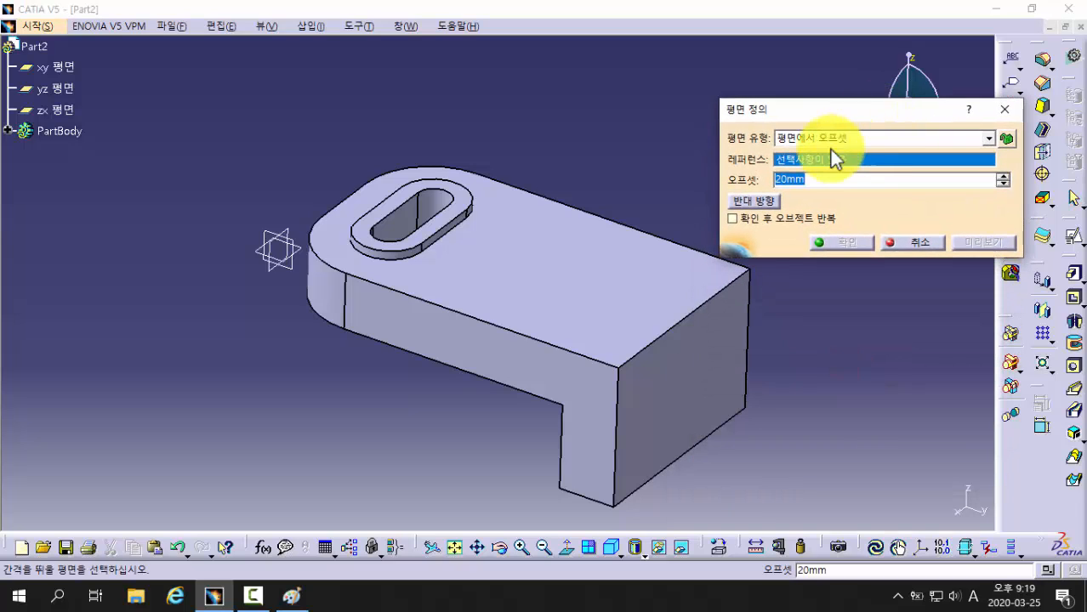
{"action": "left_click", "coordinate": [803, 138]}
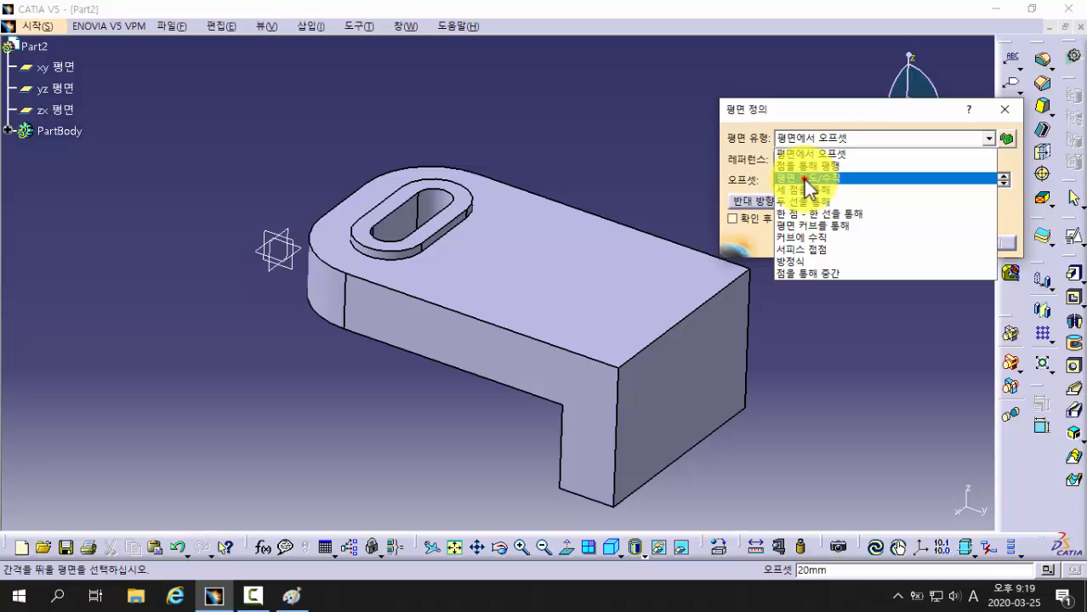
{"action": "left_click", "coordinate": [804, 180]}
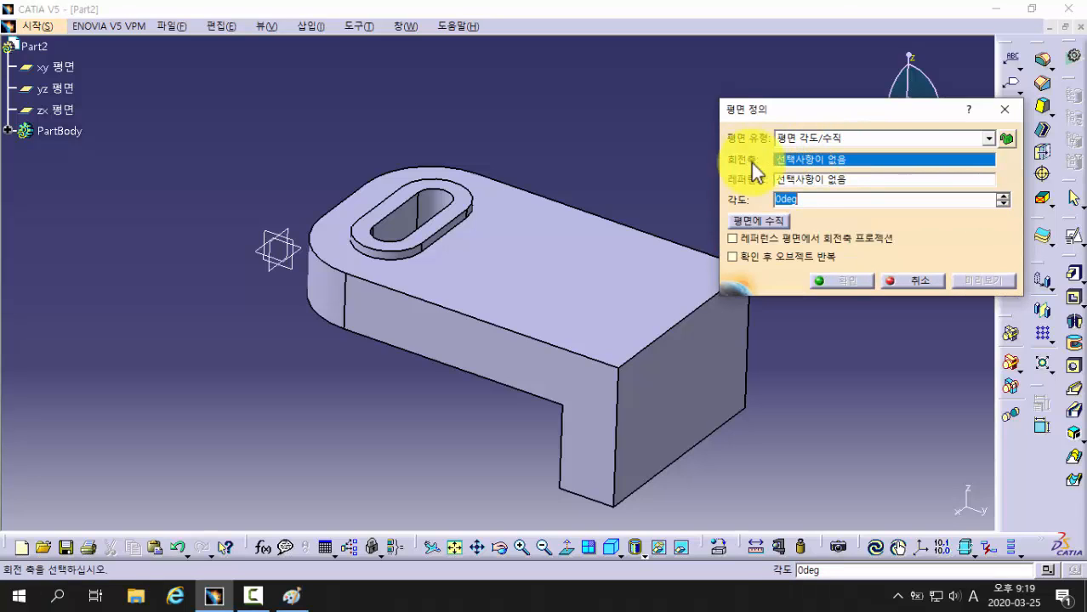
{"action": "left_click", "coordinate": [694, 315]}
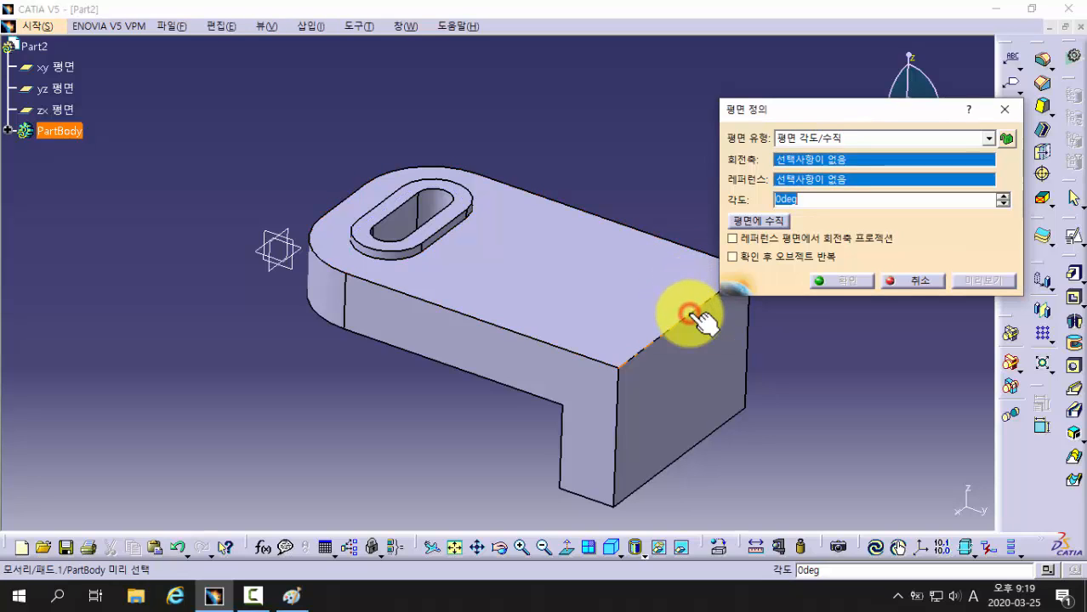
{"action": "left_click", "coordinate": [570, 255]}
{"action": "left_click", "coordinate": [803, 199]}
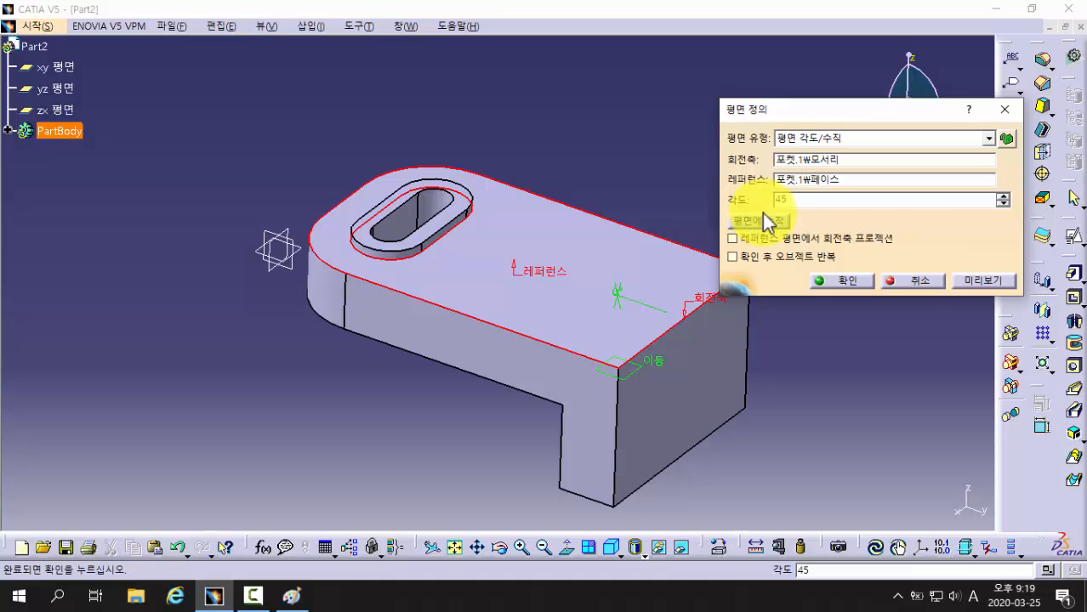
{"action": "left_click", "coordinate": [984, 286]}
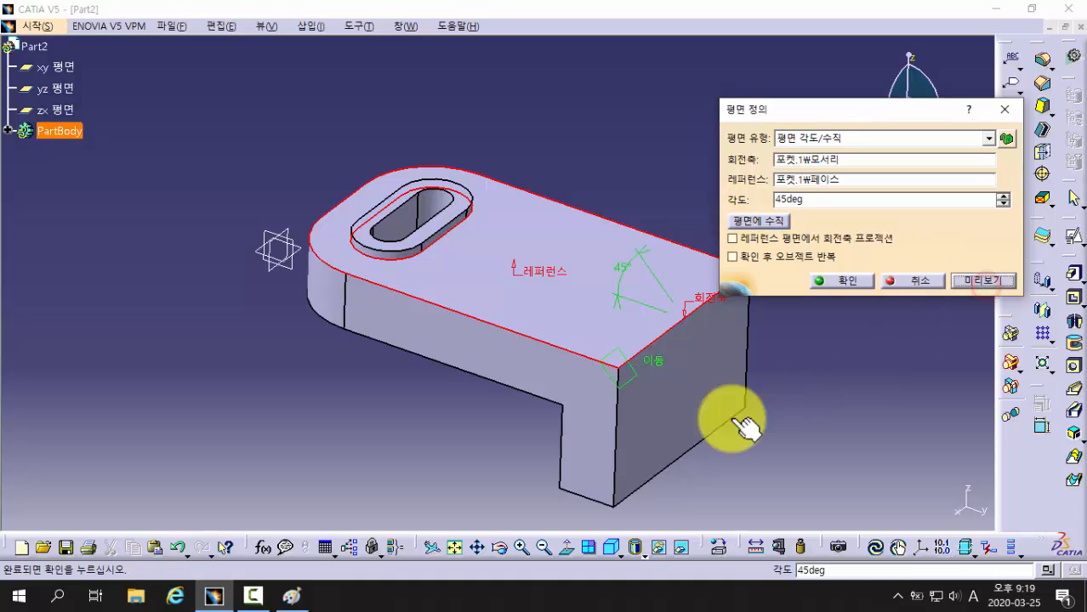
{"action": "left_click", "coordinate": [637, 362]}
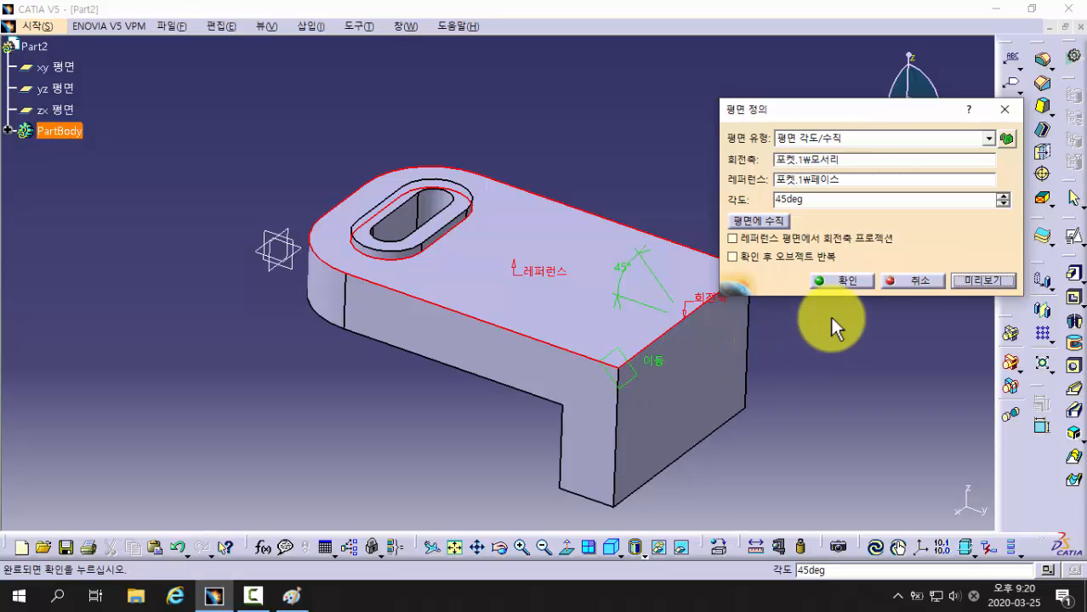
{"action": "left_click", "coordinate": [852, 280]}
Start a positioned sketch on the new 45° plane with its H direction reversed.
{"action": "middle_click_drag", "start_coordinate": [777, 349], "coordinate": [703, 359]}
{"action": "middle_click_drag", "start_coordinate": [571, 364], "coordinate": [498, 416]}
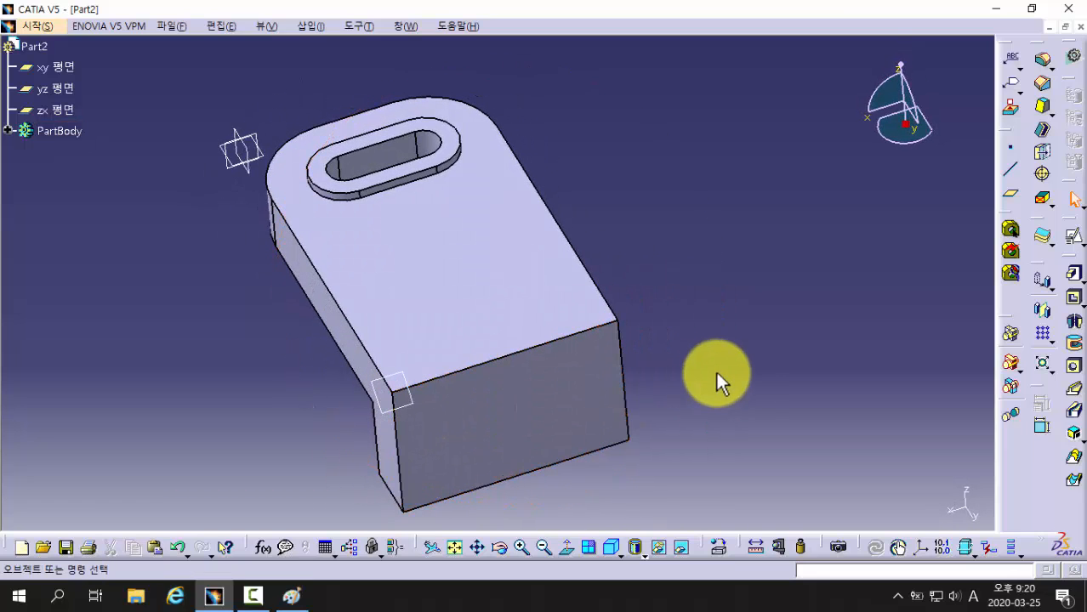
{"action": "left_click", "coordinate": [1077, 242]}
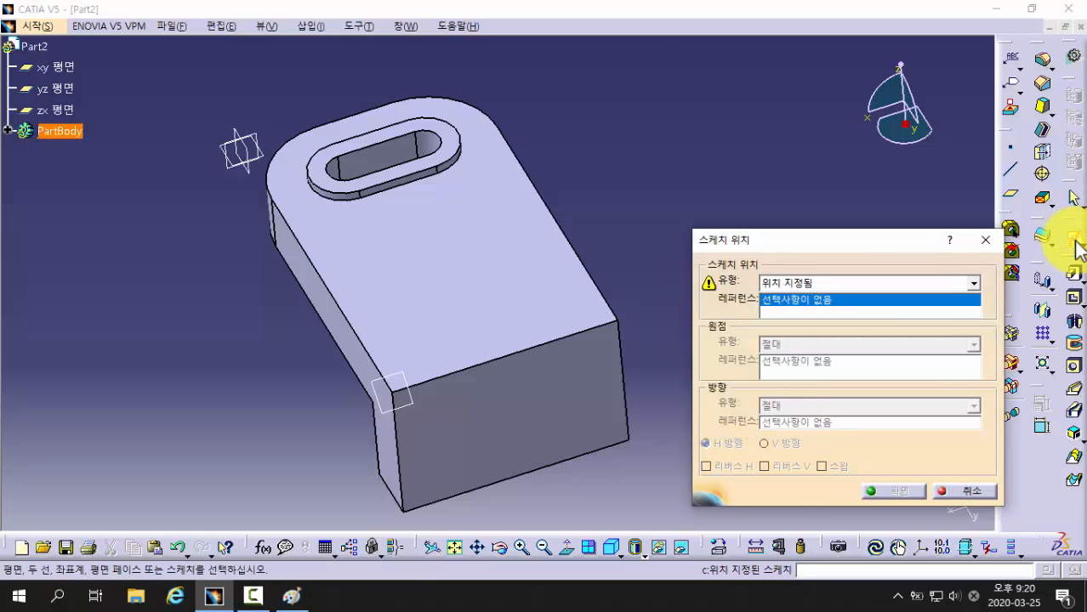
{"action": "left_click", "coordinate": [412, 400]}
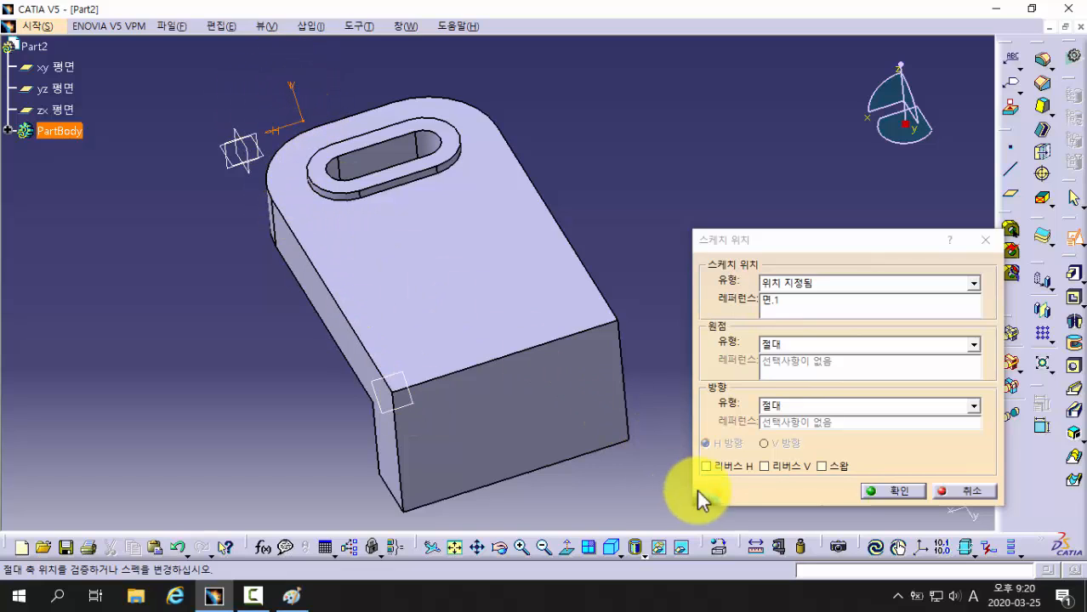
{"action": "left_click", "coordinate": [728, 467]}
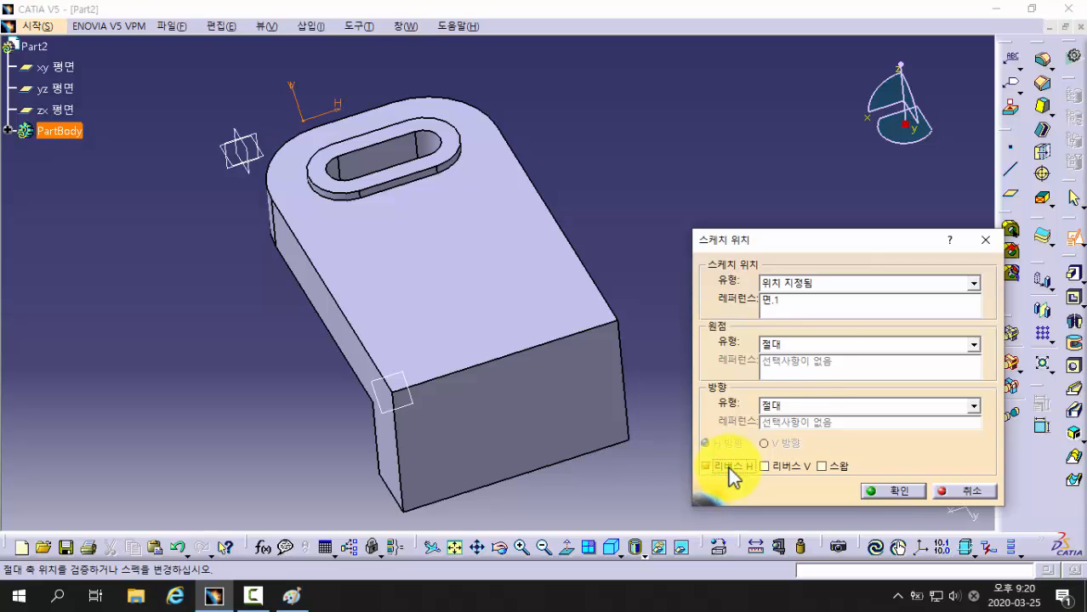
{"action": "left_click", "coordinate": [887, 490]}
{"action": "mouse_move", "coordinate": [734, 344]}
{"action": "middle_mouse_down"}
{"action": "mouse_move", "coordinate": [749, 341]}
{"action": "mouse_move", "coordinate": [759, 364]}
{"action": "mouse_move", "coordinate": [790, 345]}
{"action": "middle_mouse_up"}
{"action": "left_click", "coordinate": [762, 349]}
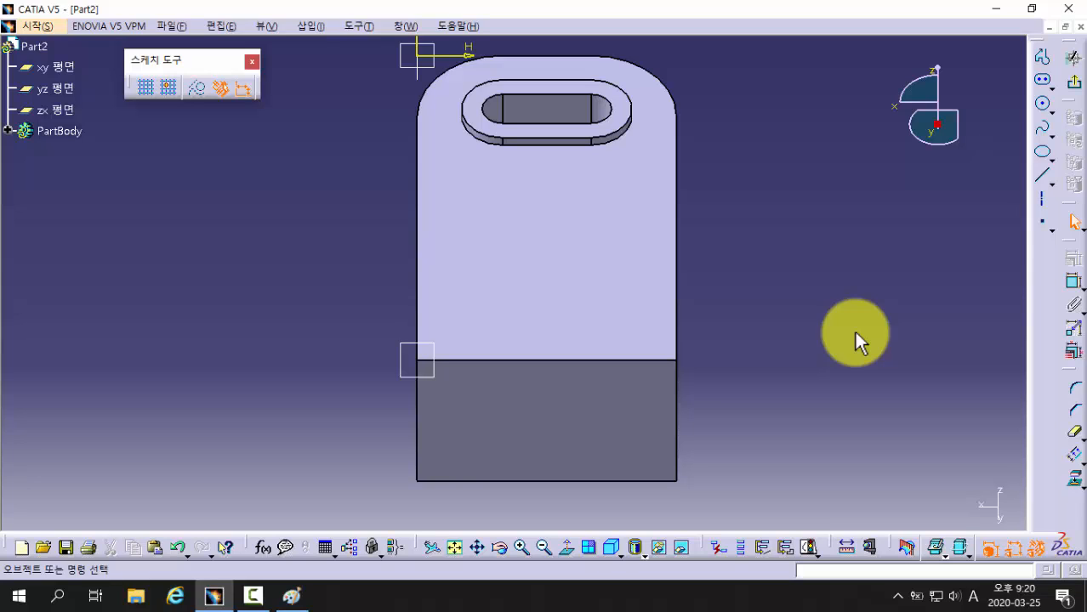
Sketch a circle about 31 mm in diameter over the plate between the slot boss and the bend edge.
{"action": "left_click", "coordinate": [1043, 106]}
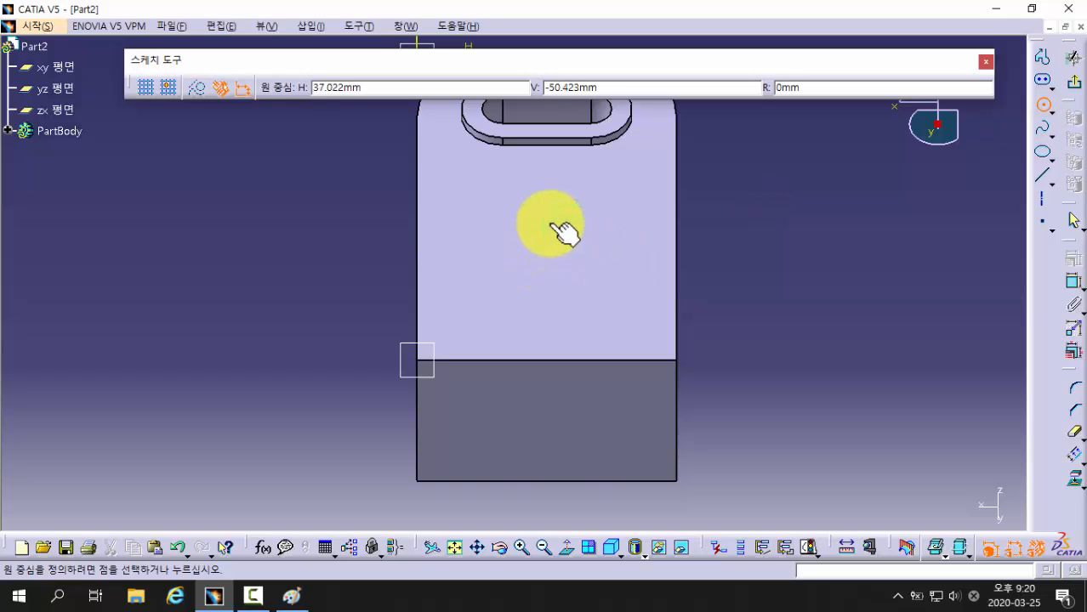
{"action": "left_click", "coordinate": [551, 224]}
{"action": "left_click", "coordinate": [565, 274]}
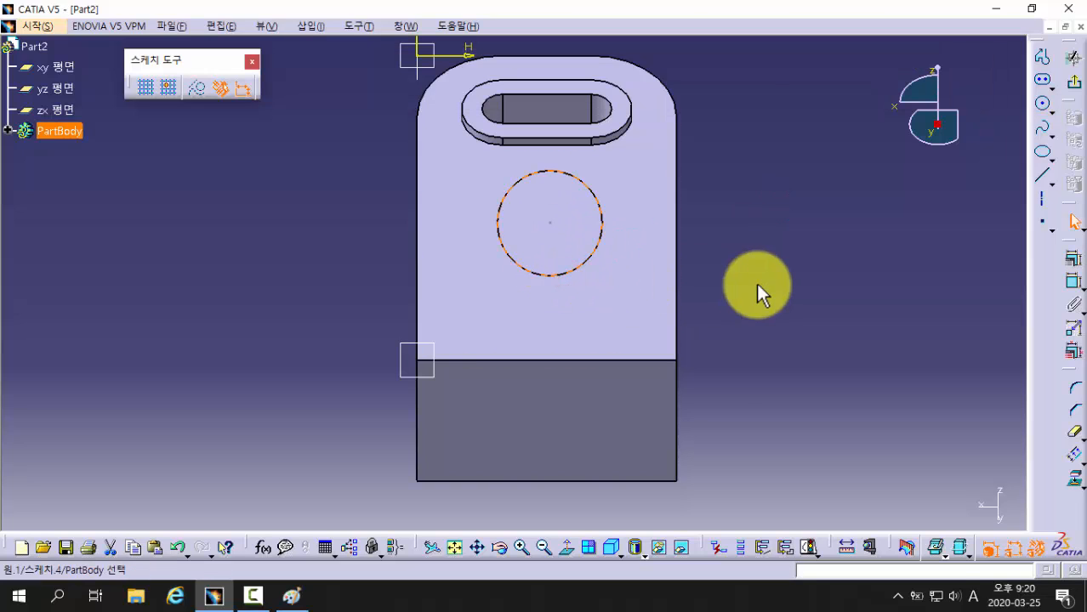
{"action": "left_click", "coordinate": [924, 260]}
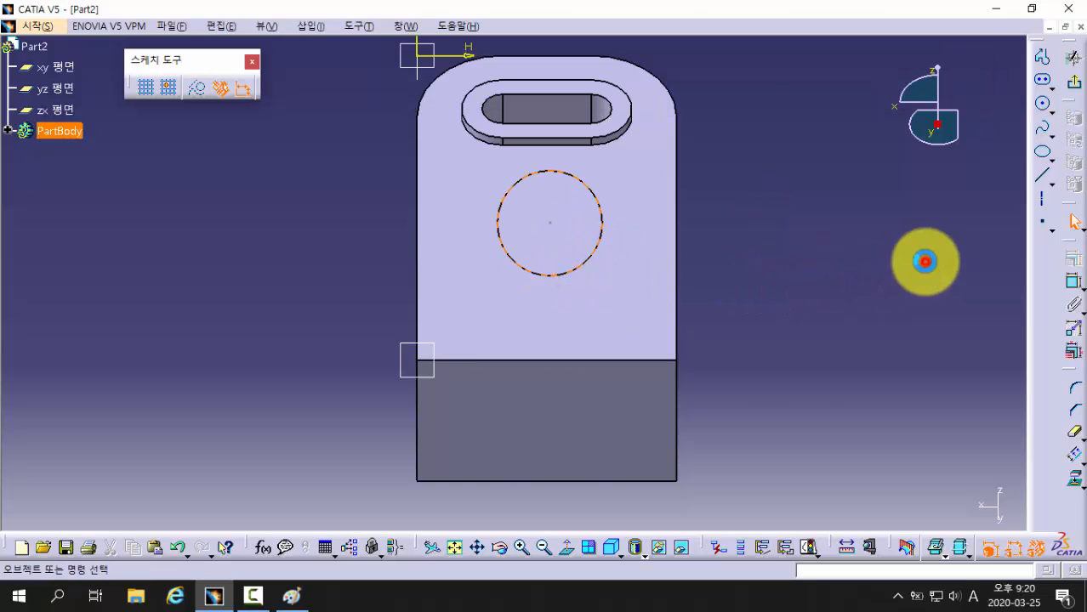
Dimension the circle's centre from the plate's long side edge beside the sketch origin and set the distance to 38 mm.
{"action": "left_click", "coordinate": [1075, 284]}
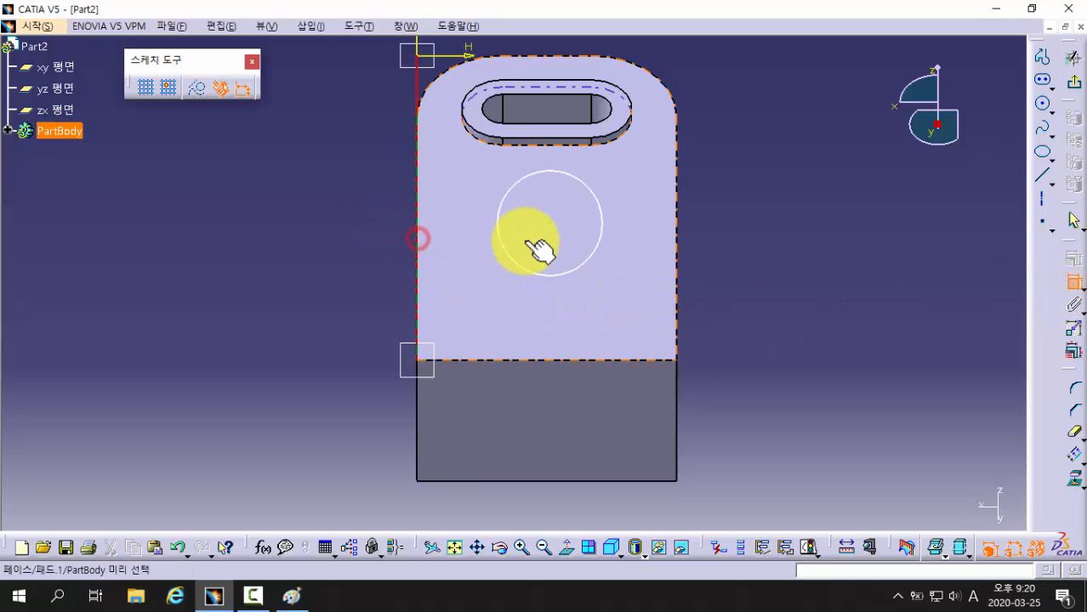
{"action": "left_click", "coordinate": [551, 225]}
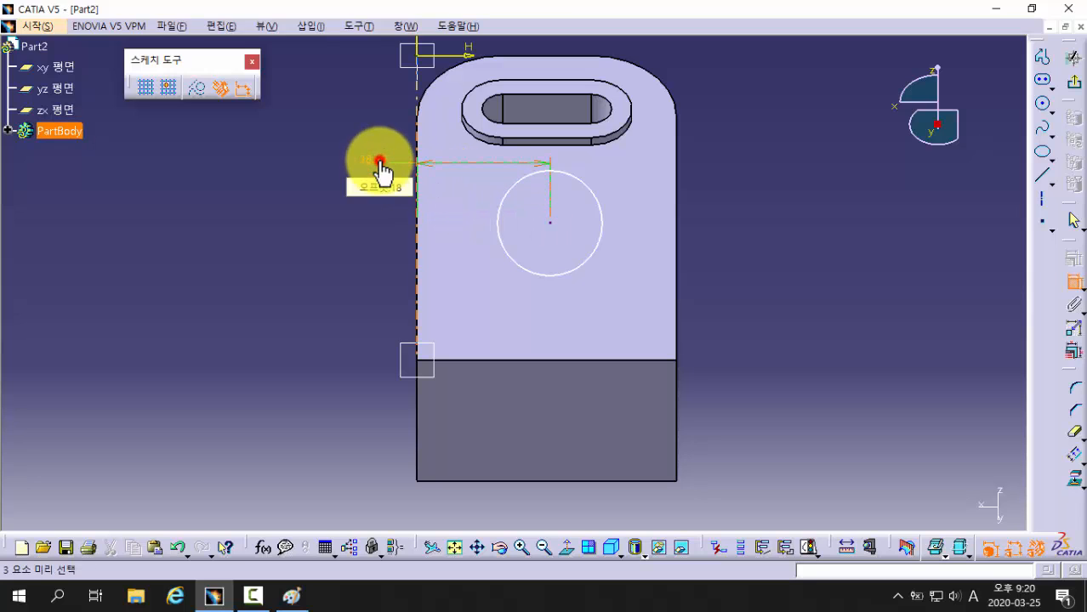
{"action": "double_click", "coordinate": [380, 162]}
{"action": "type", "text": "76/"}
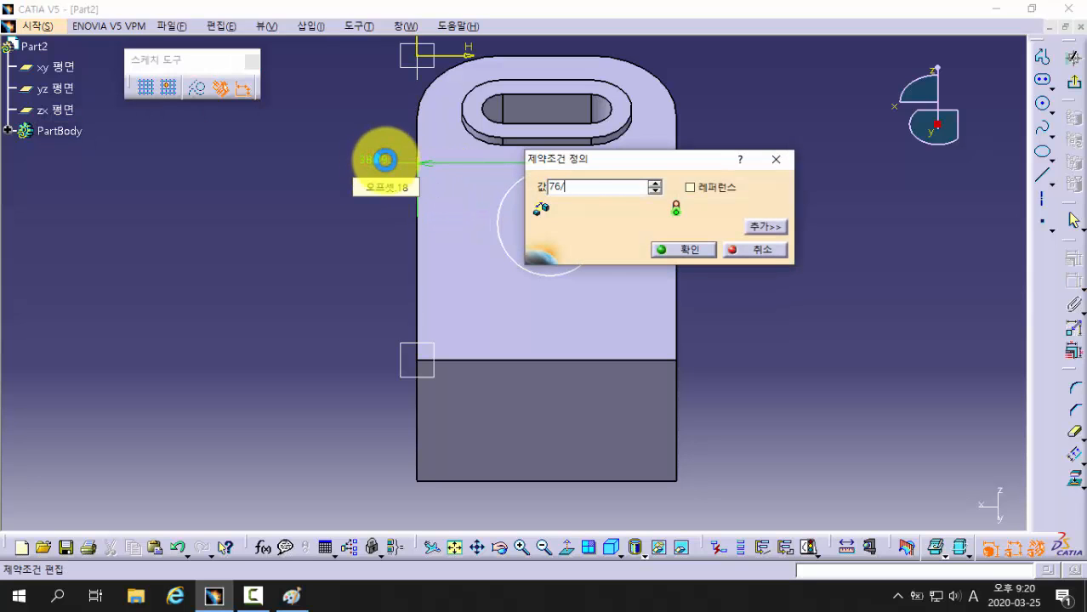
{"action": "key", "text": "Return"}
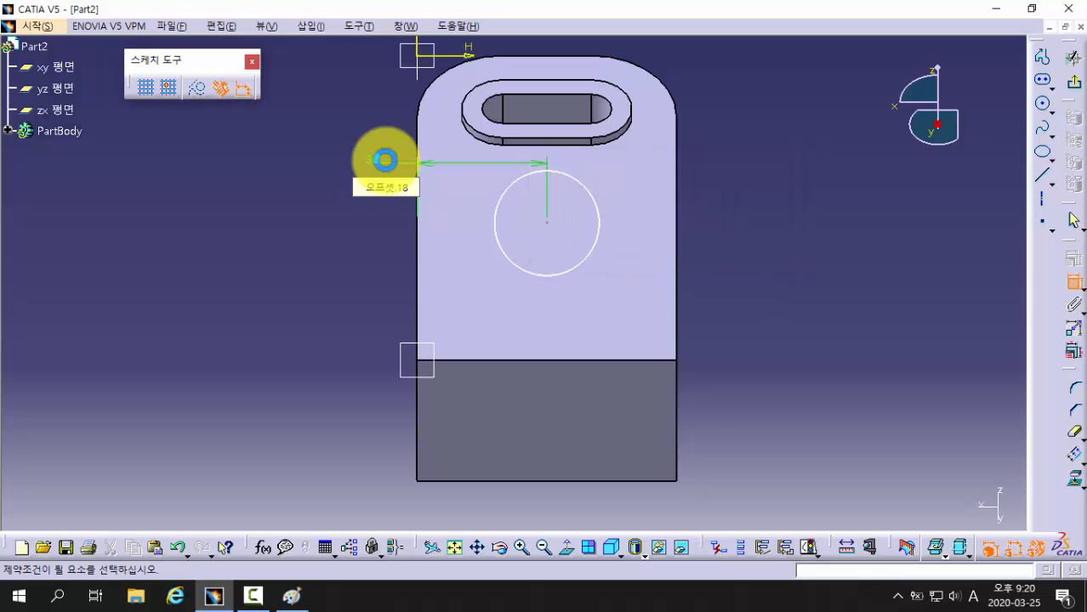
Dimension the circle's centre from the plate's bend edge and set the distance to 30 mm.
{"action": "left_click", "coordinate": [502, 360]}
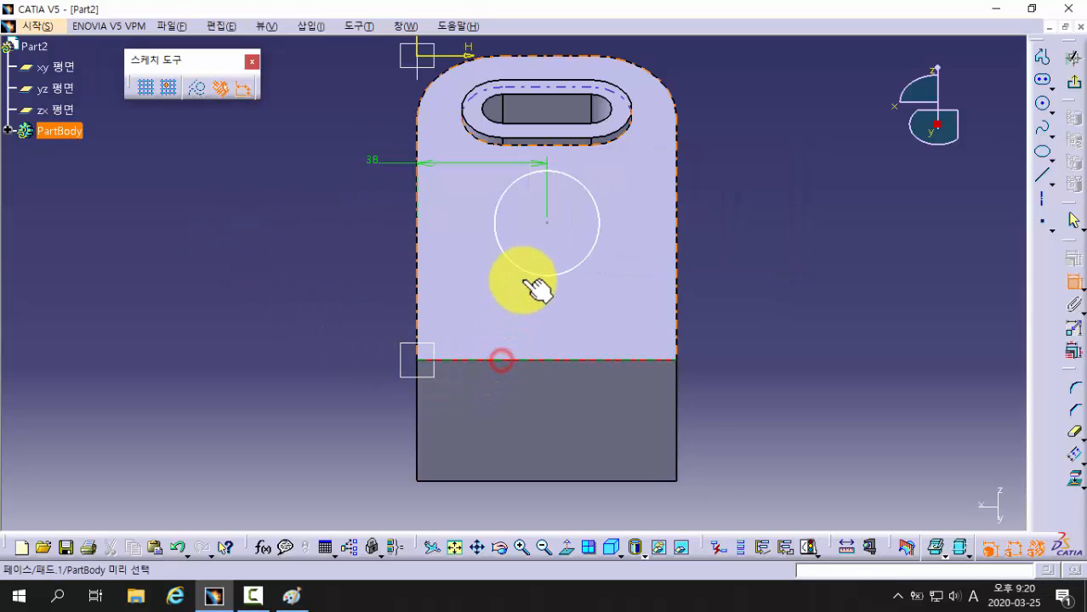
{"action": "left_click", "coordinate": [551, 224]}
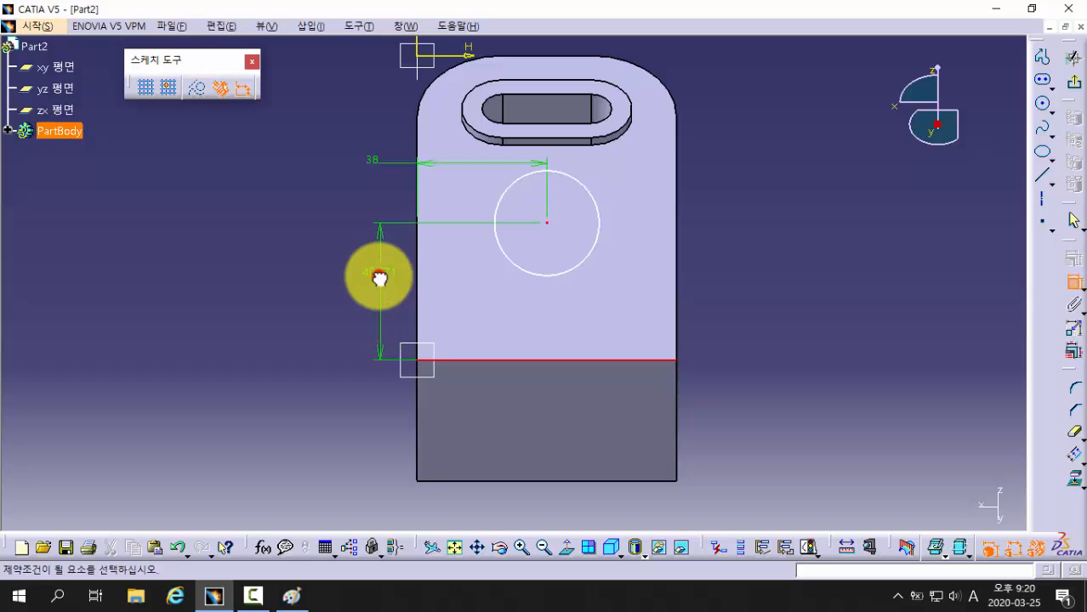
{"action": "left_click", "coordinate": [379, 277]}
{"action": "double_click", "coordinate": [384, 277]}
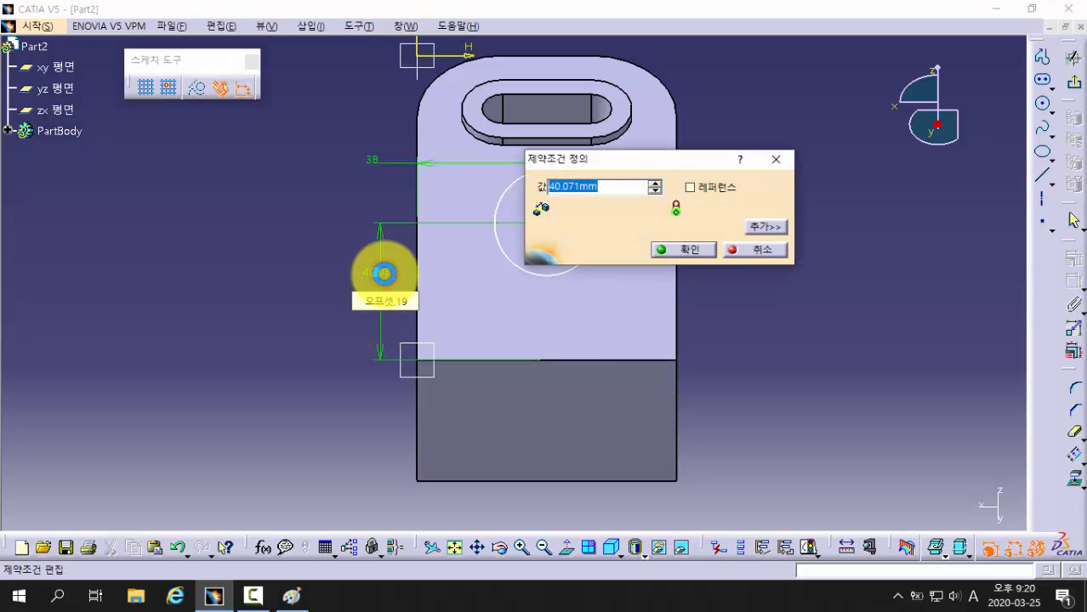
{"action": "key", "text": "Return"}
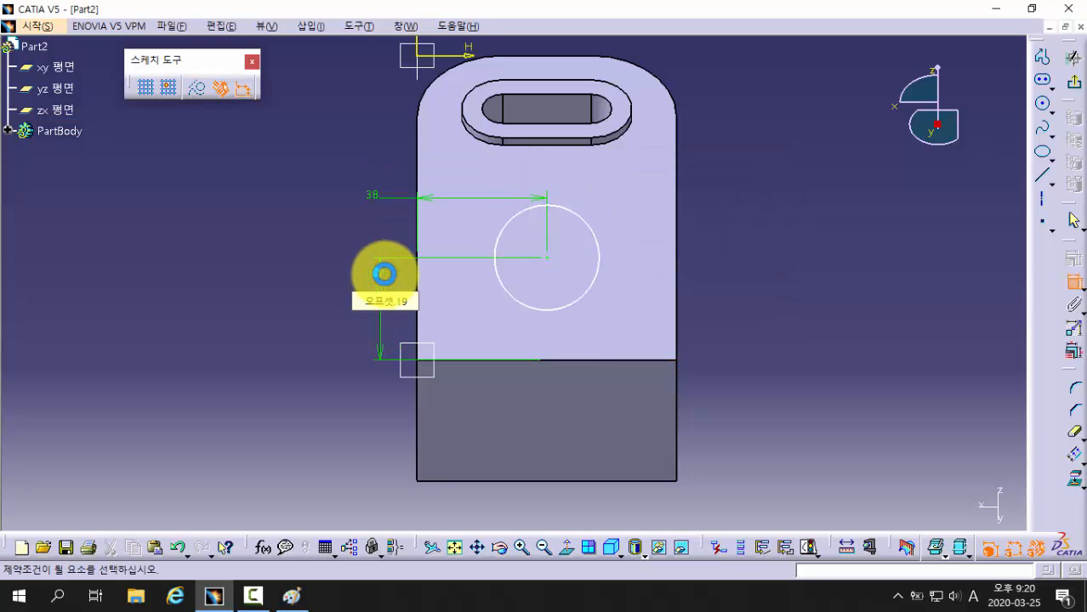
Dimension the circle's diameter and set it to 44 mm.
{"action": "left_click", "coordinate": [585, 229]}
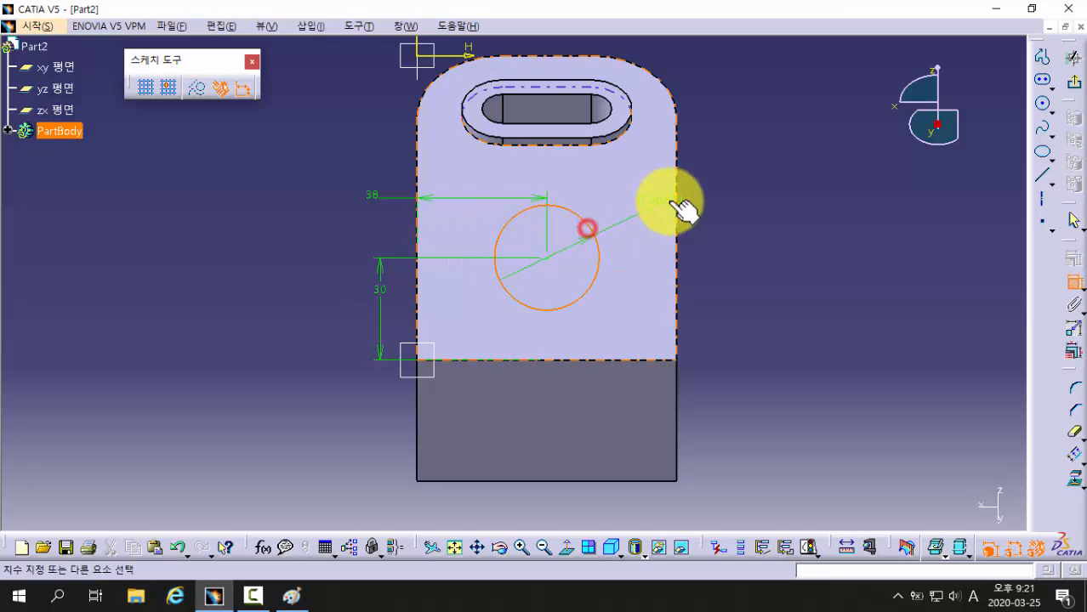
{"action": "left_click", "coordinate": [725, 180]}
{"action": "double_click", "coordinate": [732, 178]}
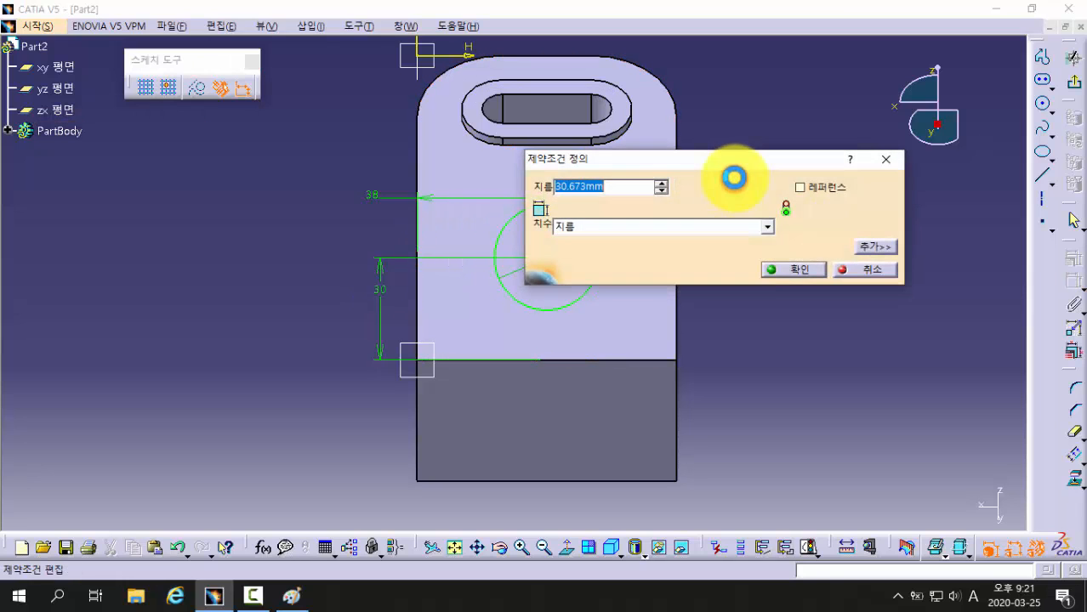
{"action": "key", "text": "Return"}
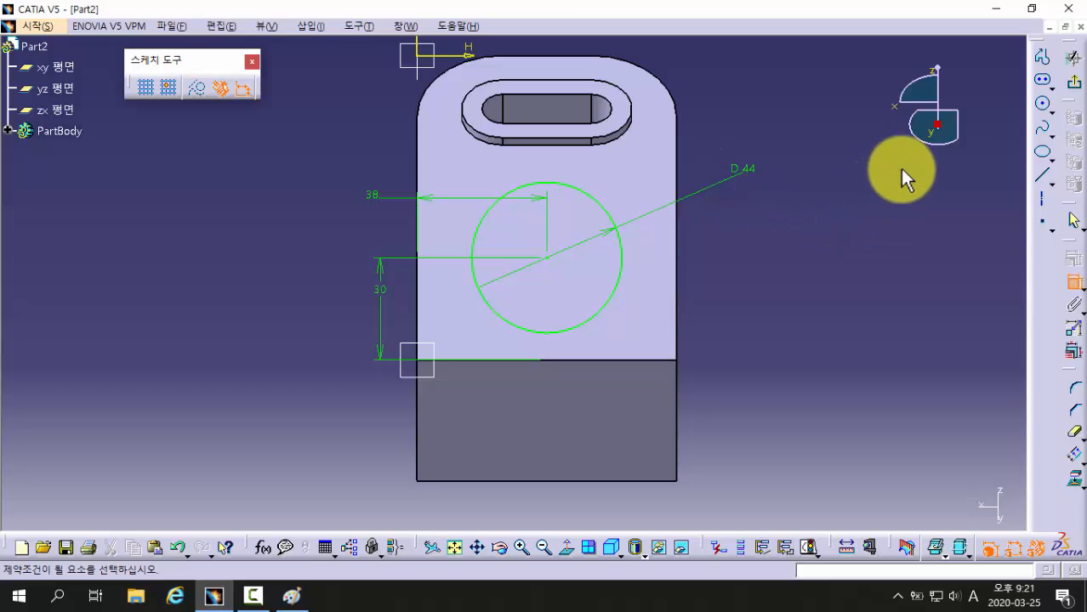
Sketch an open U-shaped profile around the circle, about 59 mm wide, with two vertical sides and a horizontal base below the bend edge.
{"action": "left_click", "coordinate": [1042, 58]}
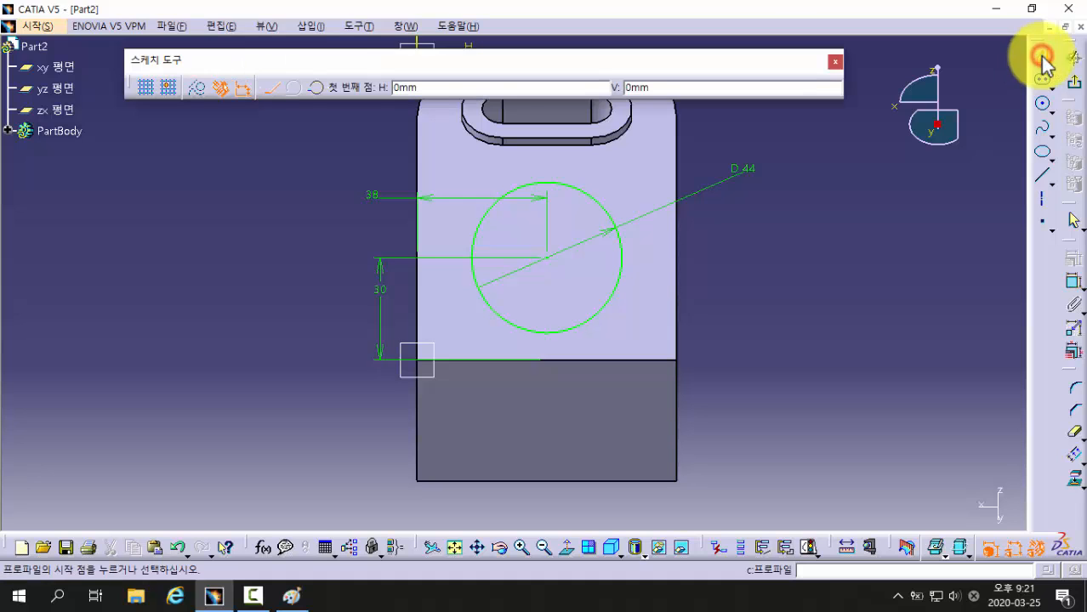
{"action": "left_click", "coordinate": [449, 156]}
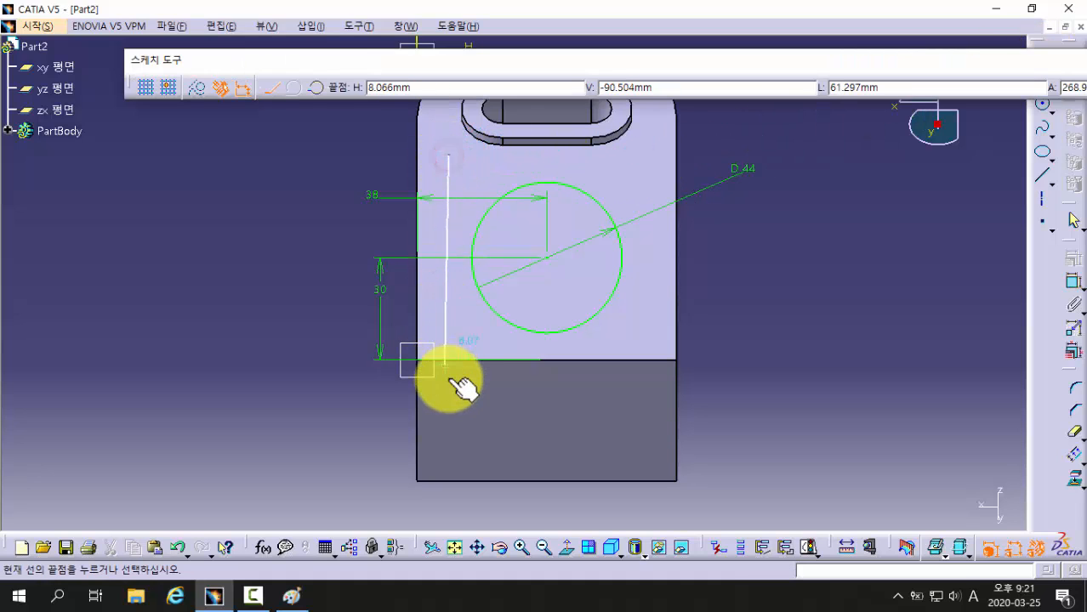
{"action": "left_click", "coordinate": [449, 392]}
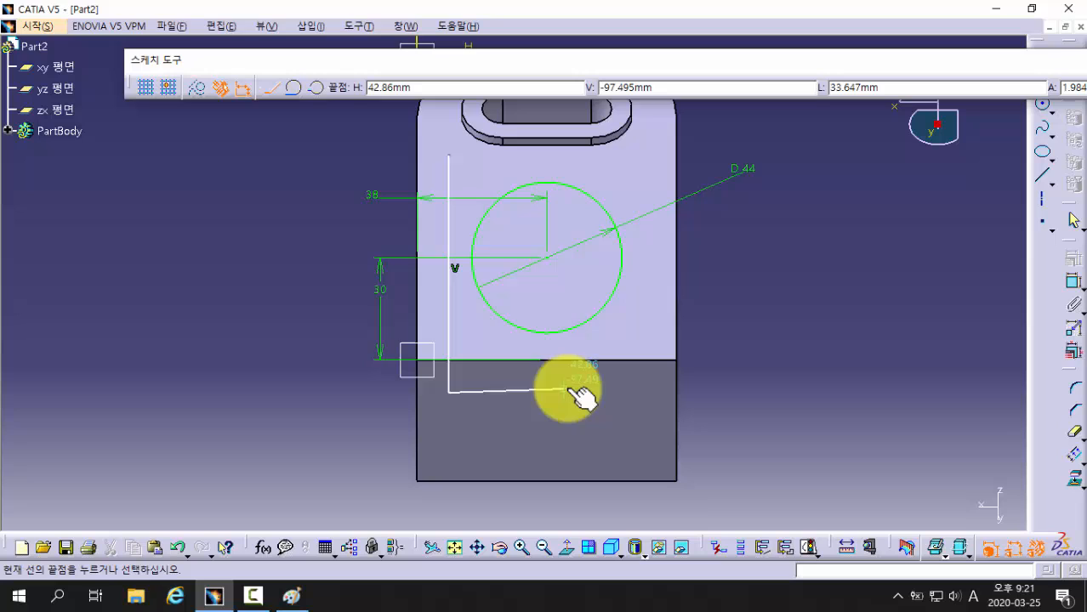
{"action": "left_click", "coordinate": [649, 392]}
{"action": "left_click", "coordinate": [649, 168]}
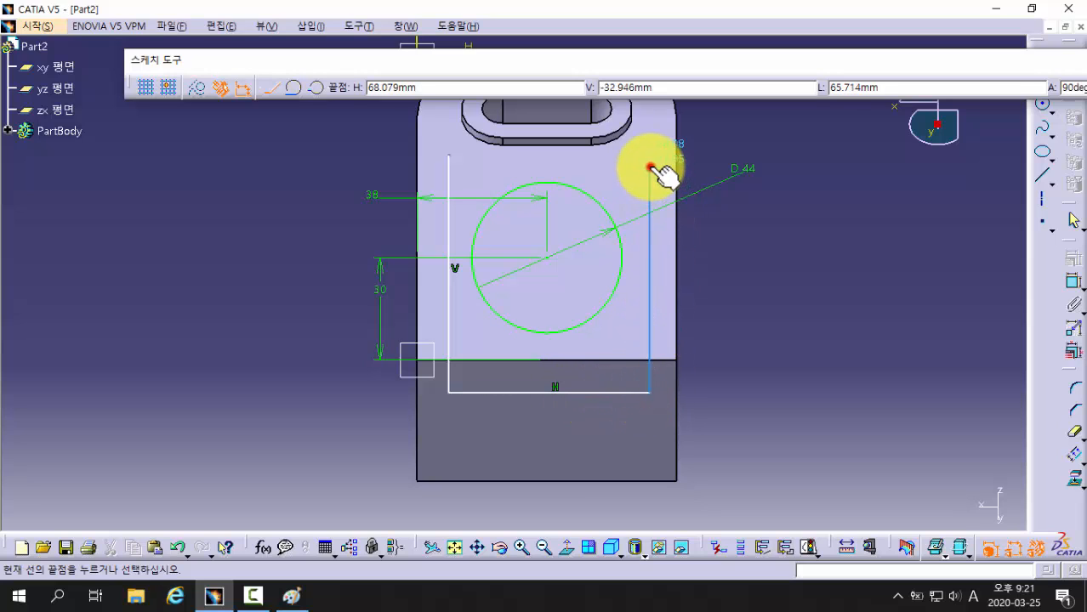
{"action": "key", "text": "Escape"}
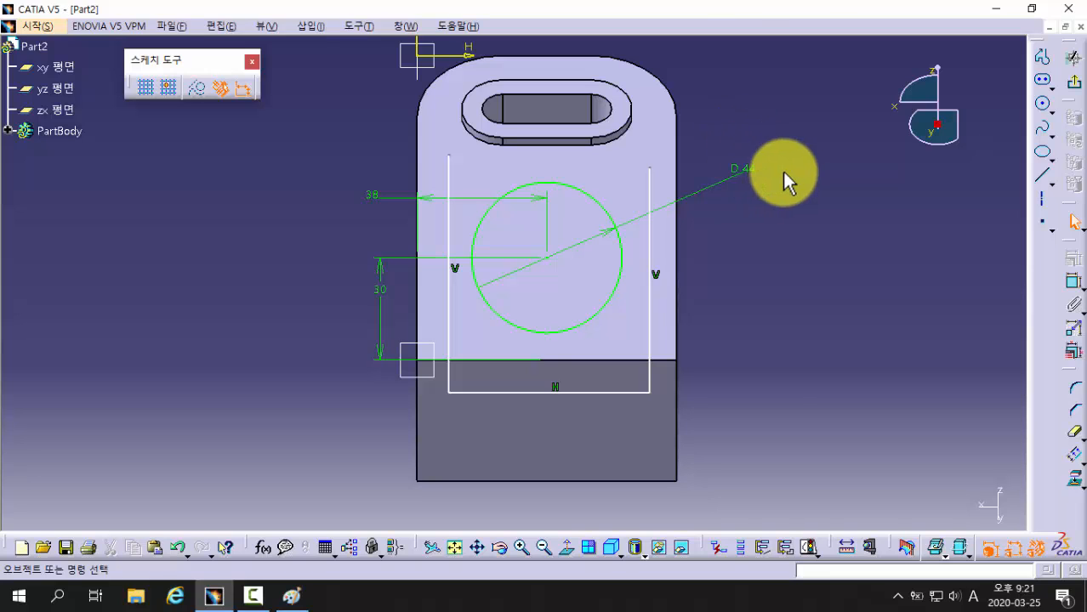
Constrain the U profile's vertical line nearest the sketch origin to be tangent to the 44 mm circle.
{"action": "left_click", "coordinate": [1073, 290]}
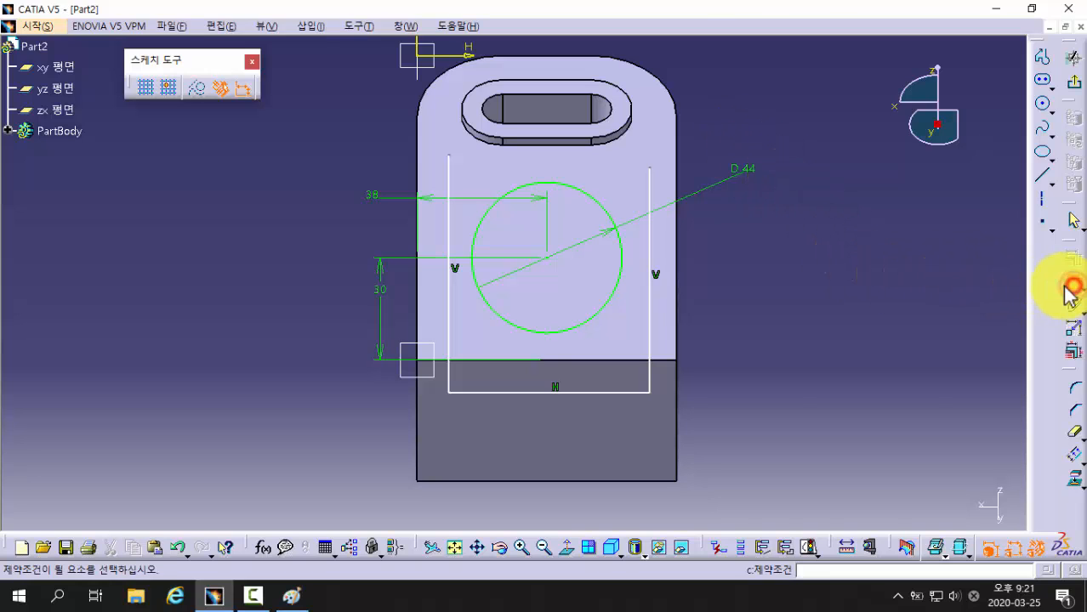
{"action": "left_click", "coordinate": [449, 238]}
{"action": "left_click", "coordinate": [472, 242]}
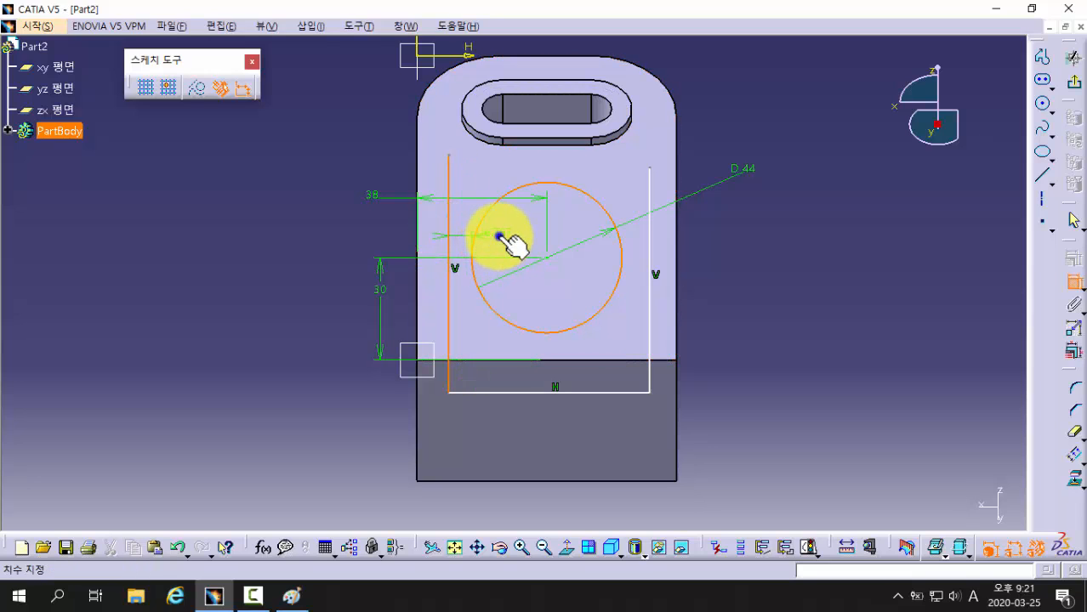
{"action": "right_click", "coordinate": [500, 237]}
{"action": "left_click", "coordinate": [539, 376]}
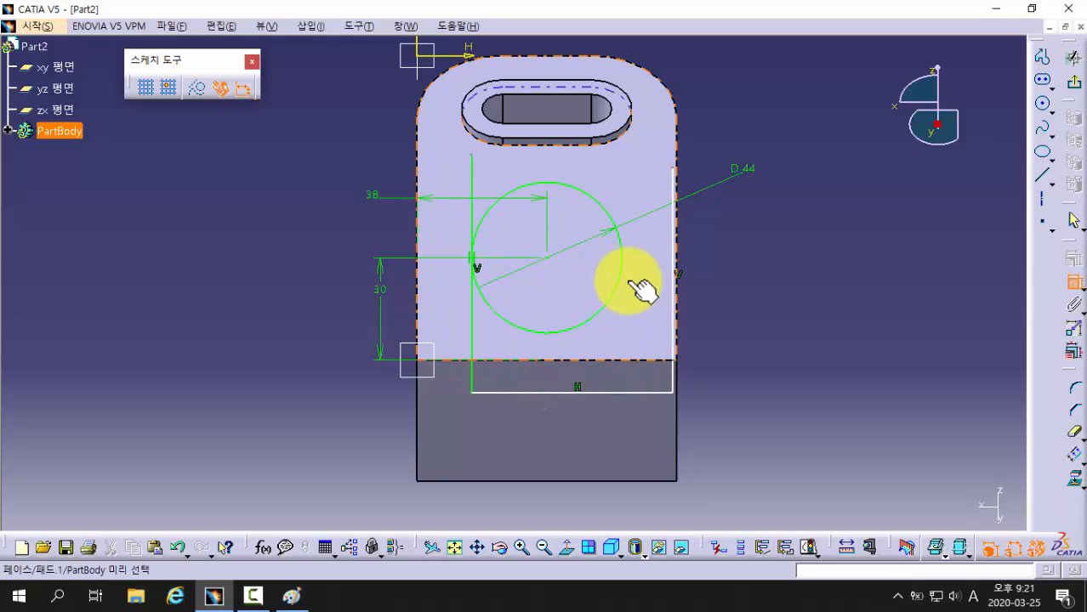
Constrain the U profile's other vertical line, farther from the sketch origin, to be tangent to the 44 mm circle.
{"action": "left_click", "coordinate": [622, 251]}
{"action": "left_click", "coordinate": [673, 246]}
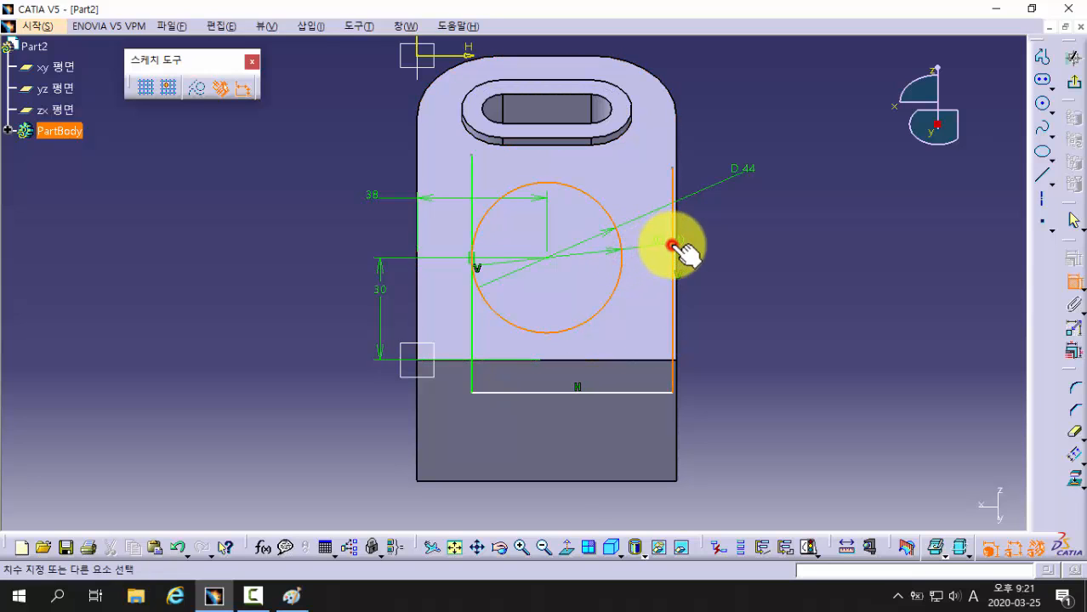
{"action": "right_click", "coordinate": [639, 245]}
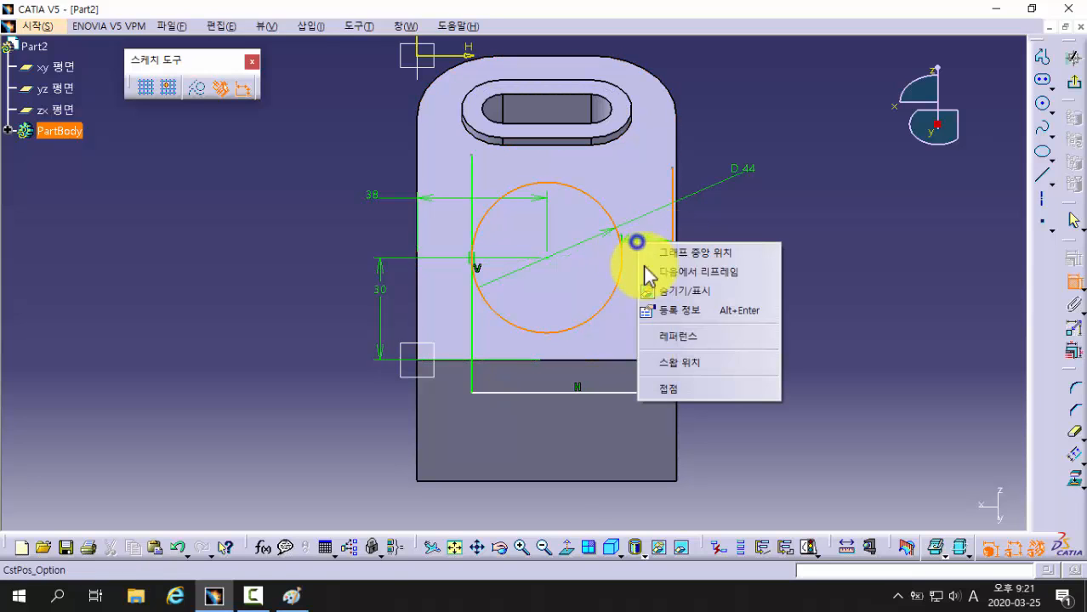
{"action": "left_click", "coordinate": [668, 390]}
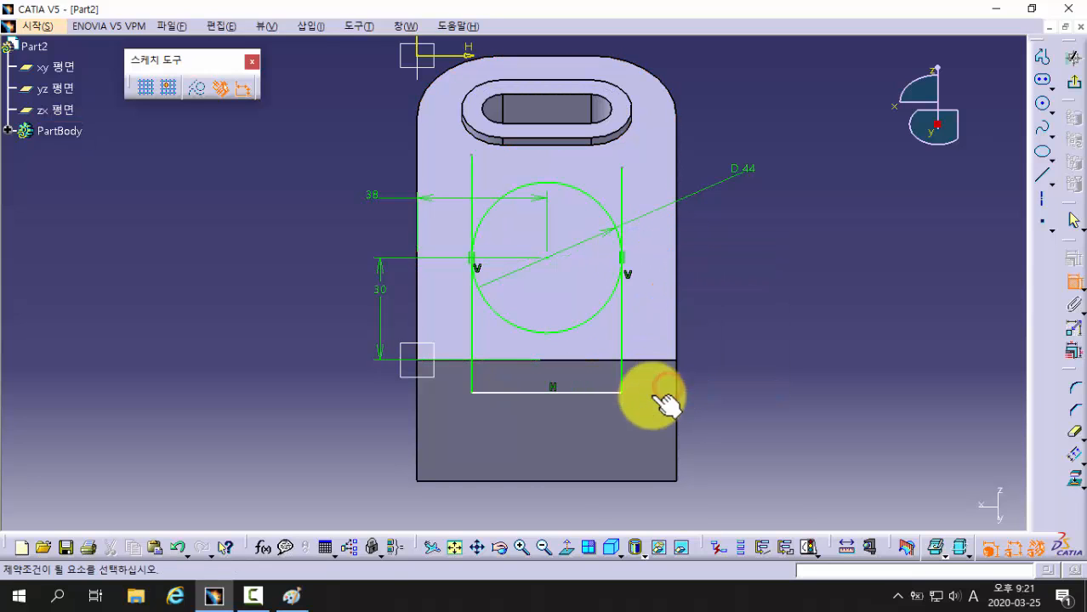
Make the U profile's horizontal base line coincident with the plate's bend edge.
{"action": "left_click", "coordinate": [599, 360]}
{"action": "left_click", "coordinate": [601, 393]}
{"action": "right_click", "coordinate": [598, 393]}
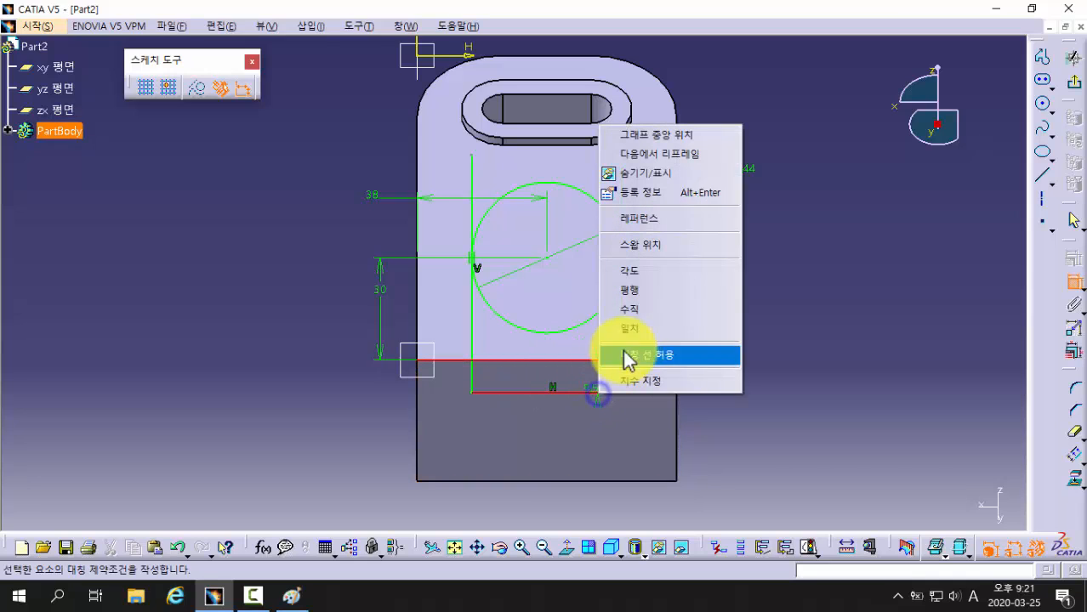
{"action": "left_click", "coordinate": [633, 328]}
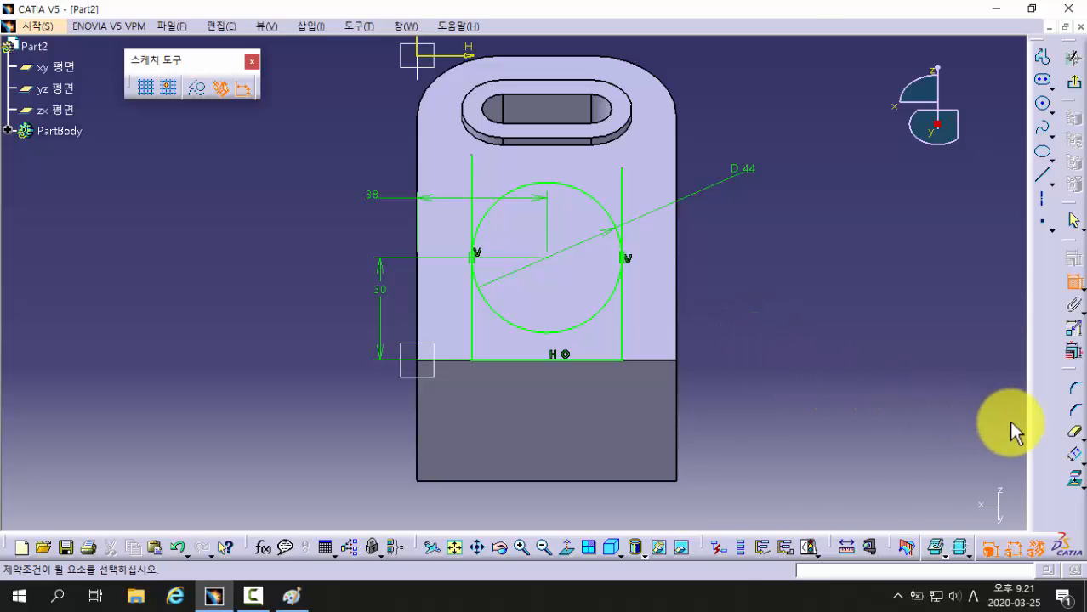
Quick-trim both vertical lines above their tangent points and the circle's lower arc to leave a closed arch profile, and exit the sketch.
{"action": "left_click", "coordinate": [1076, 434]}
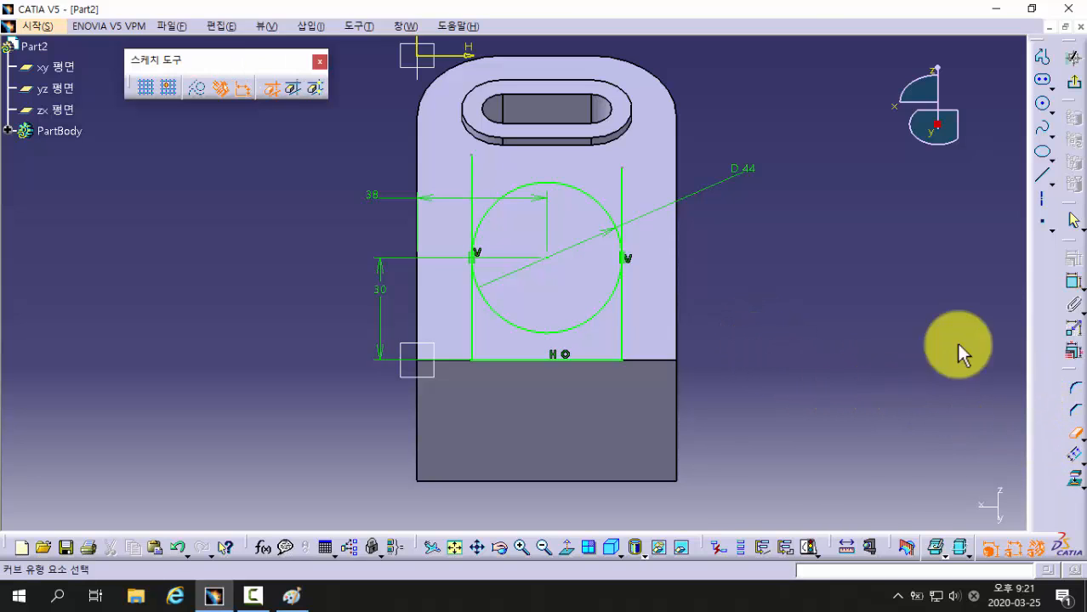
{"action": "left_click", "coordinate": [622, 191]}
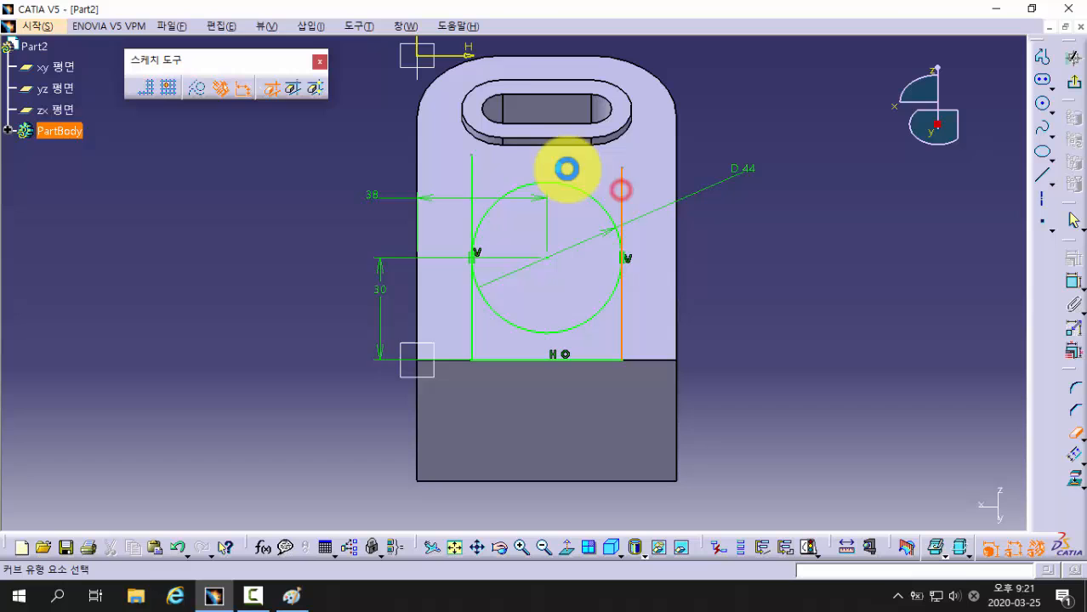
{"action": "left_click", "coordinate": [471, 178]}
{"action": "left_click", "coordinate": [511, 318]}
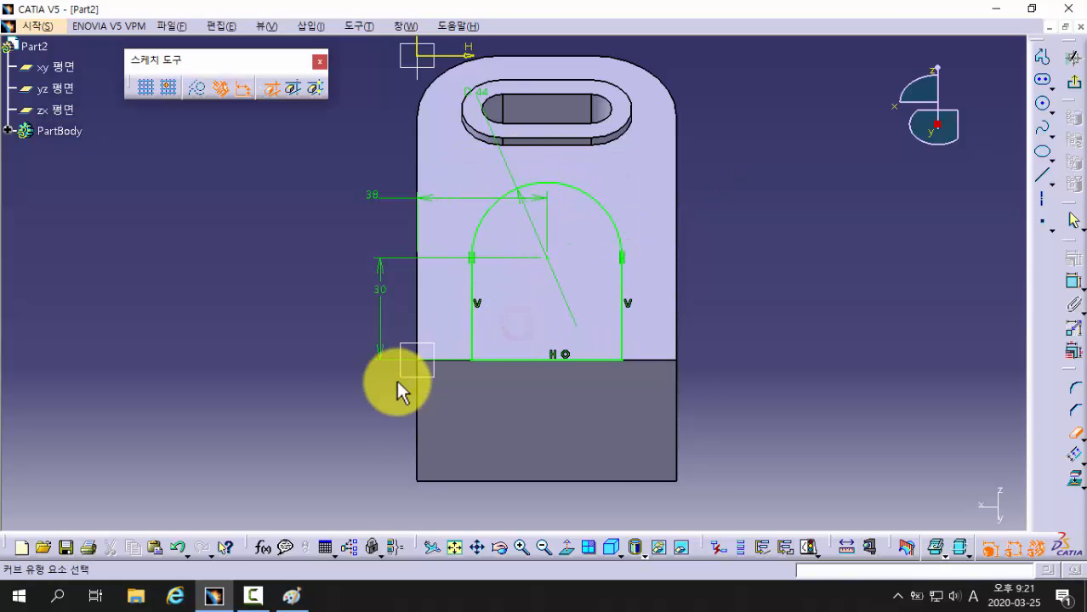
{"action": "mouse_move", "coordinate": [397, 380]}
{"action": "middle_mouse_down"}
{"action": "mouse_move", "coordinate": [538, 327]}
{"action": "mouse_move", "coordinate": [411, 357]}
{"action": "mouse_move", "coordinate": [425, 394]}
{"action": "mouse_move", "coordinate": [549, 331]}
{"action": "mouse_move", "coordinate": [669, 308]}
{"action": "mouse_move", "coordinate": [590, 325]}
{"action": "mouse_move", "coordinate": [594, 315]}
{"action": "mouse_move", "coordinate": [503, 208]}
{"action": "mouse_move", "coordinate": [512, 203]}
{"action": "middle_mouse_up"}
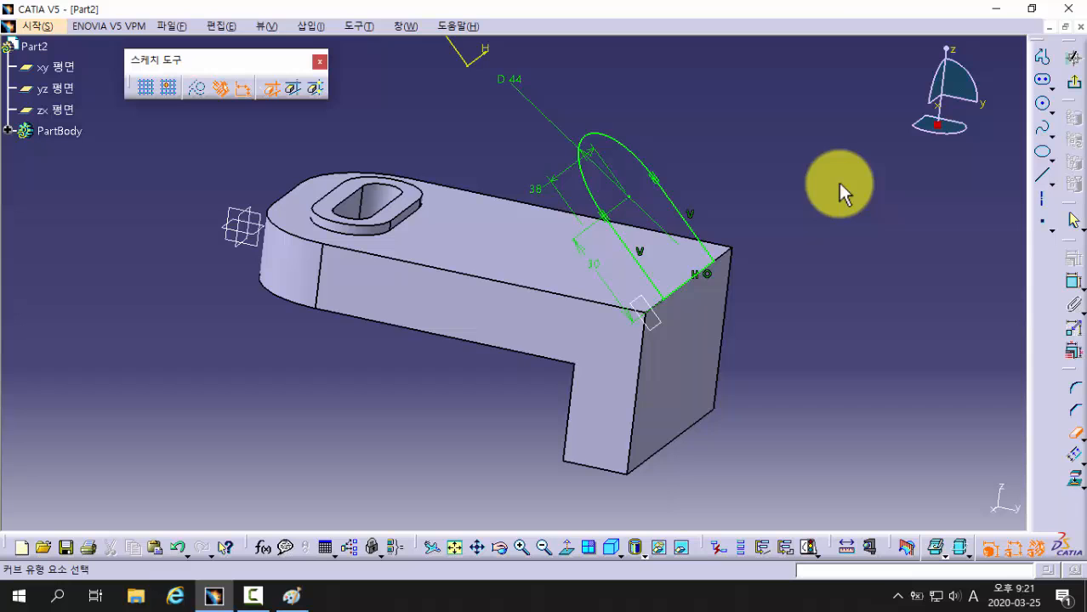
{"action": "left_click", "coordinate": [1073, 89]}
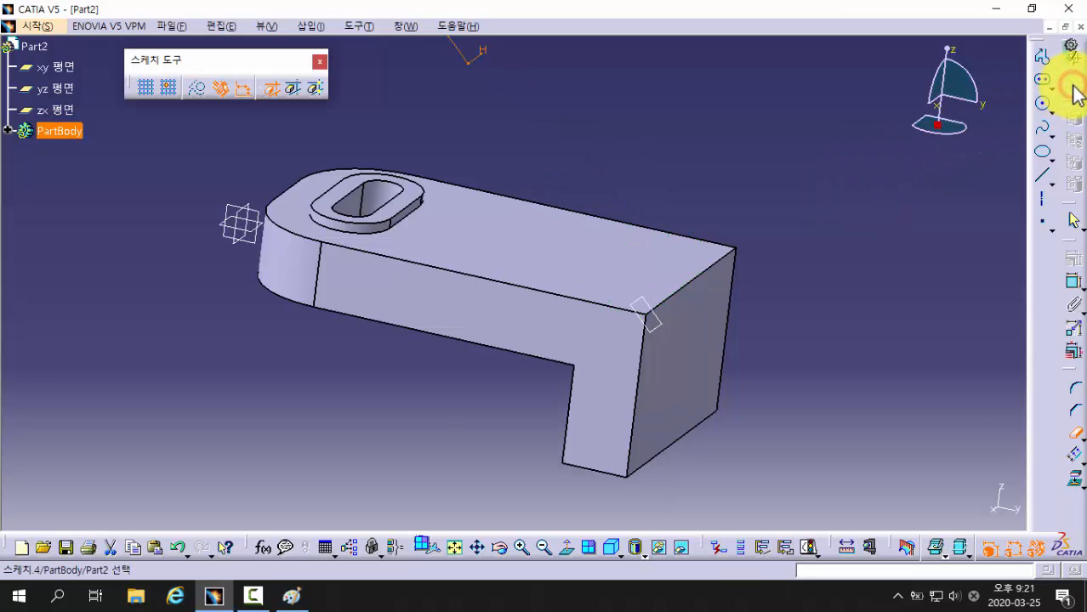
Begin a Pad from the inclined arch sketch and reverse its direction toward the slot end of the plate.
{"action": "middle_click_drag", "start_coordinate": [603, 294], "coordinate": [555, 338]}
{"action": "middle_click_drag", "start_coordinate": [709, 315], "coordinate": [806, 295]}
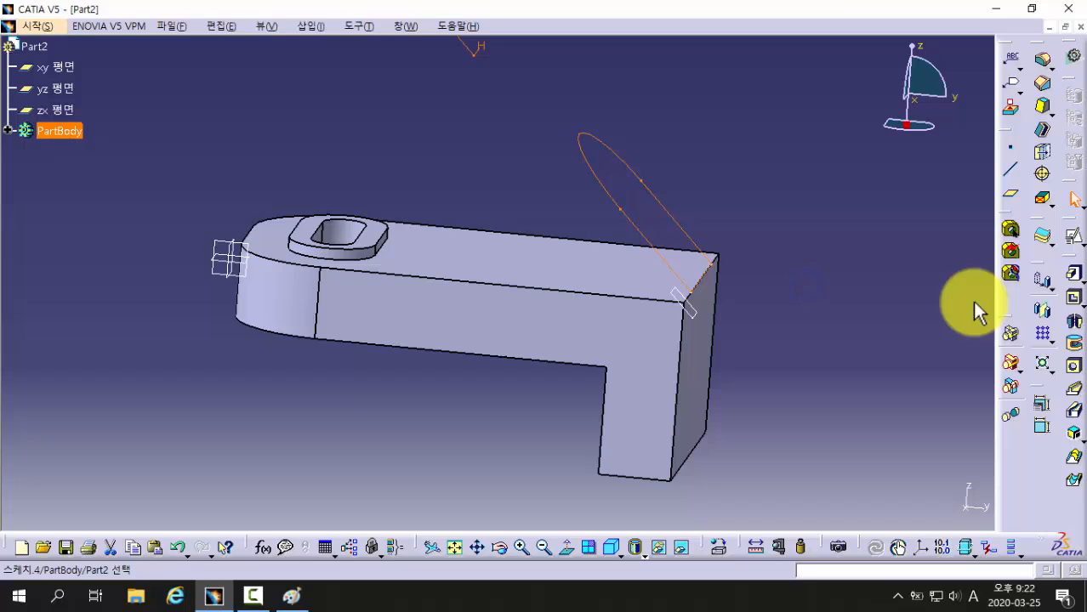
{"action": "left_click", "coordinate": [1074, 273]}
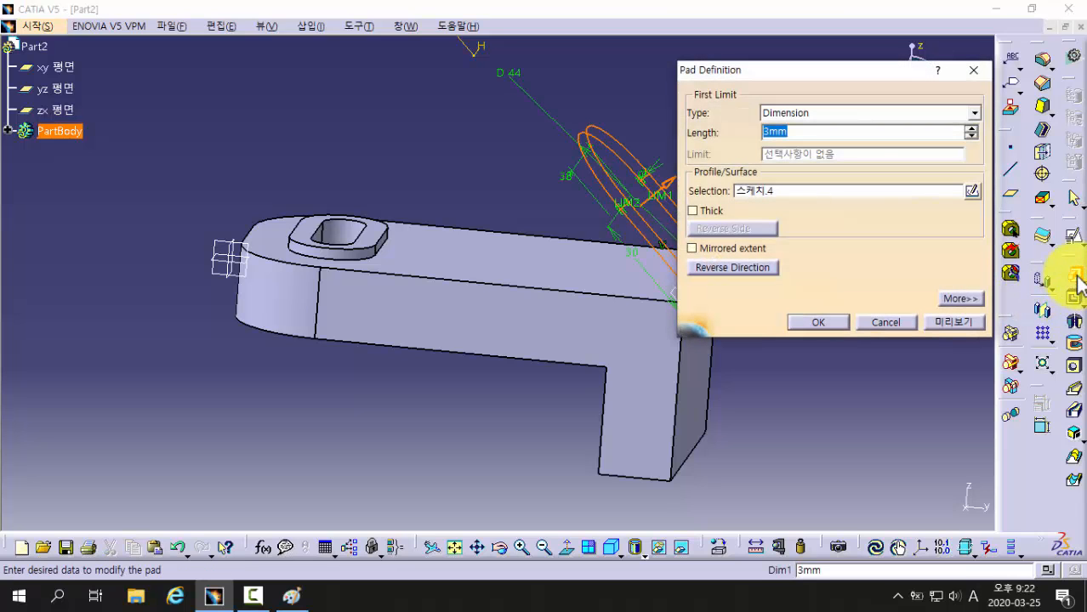
{"action": "middle_click_drag", "start_coordinate": [558, 205], "coordinate": [474, 199]}
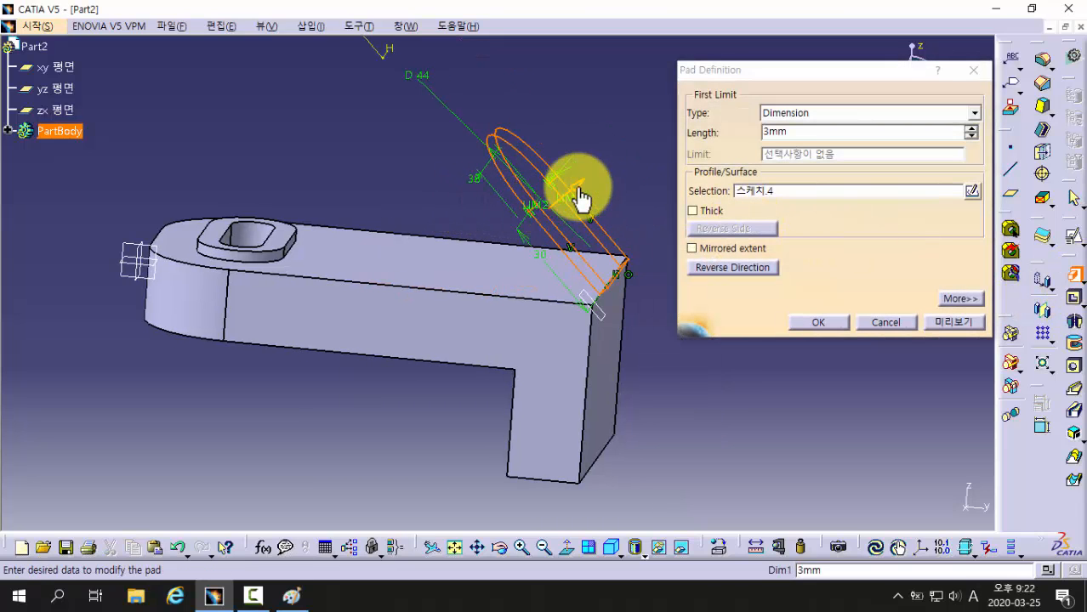
{"action": "left_click", "coordinate": [708, 269]}
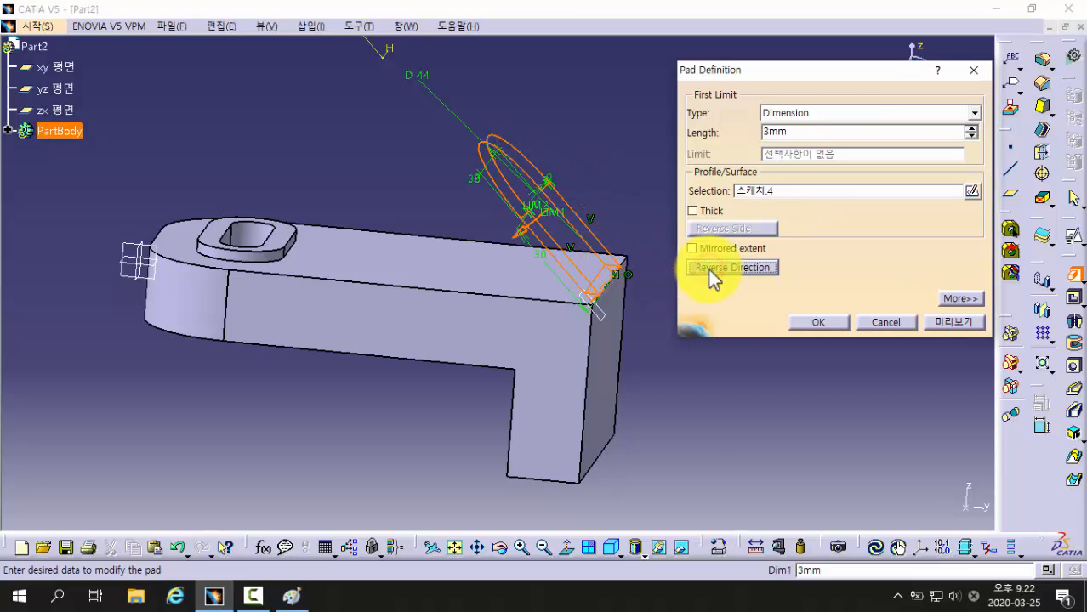
Set the pad length to 40 mm and preview how the inclined boss meets the plate.
{"action": "double_click", "coordinate": [791, 131]}
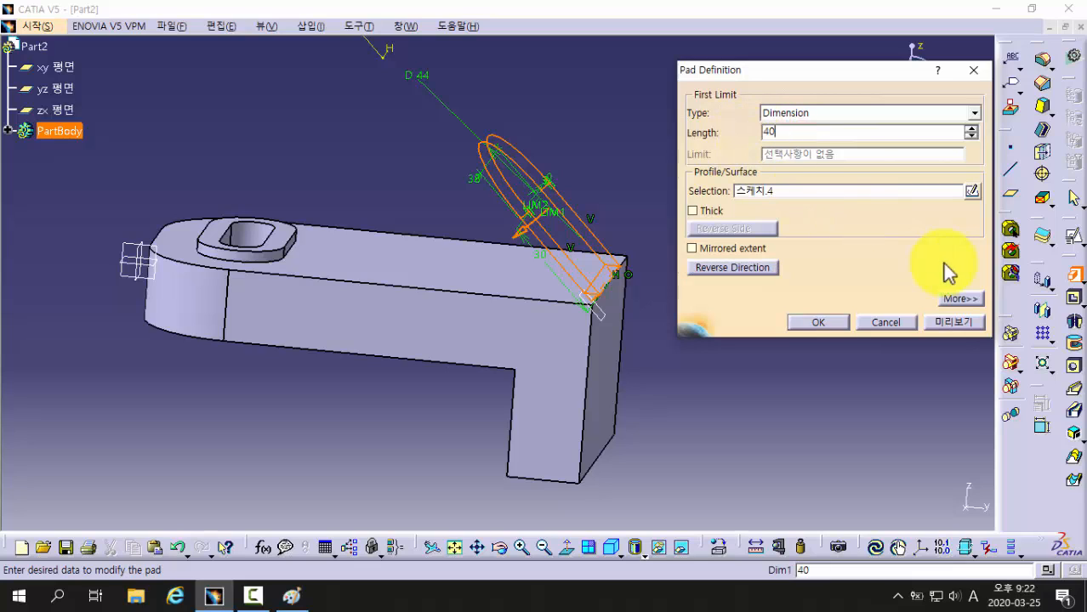
{"action": "left_click", "coordinate": [954, 322]}
{"action": "middle_click_drag", "start_coordinate": [408, 430], "coordinate": [387, 391]}
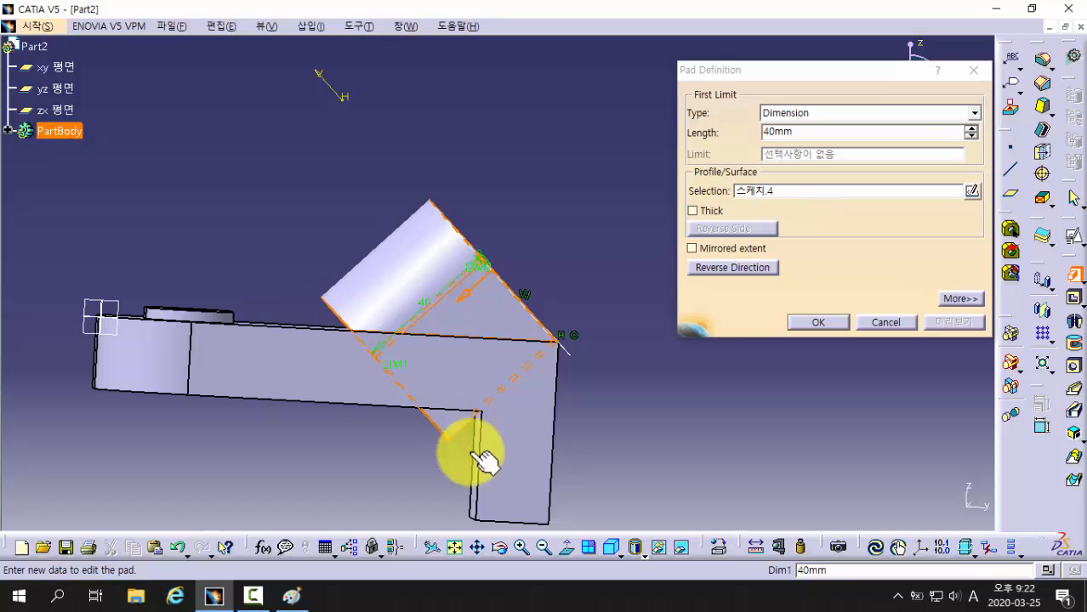
{"action": "mouse_move", "coordinate": [413, 403]}
{"action": "middle_mouse_down"}
{"action": "mouse_move", "coordinate": [401, 393]}
{"action": "mouse_move", "coordinate": [417, 406]}
{"action": "middle_mouse_up"}
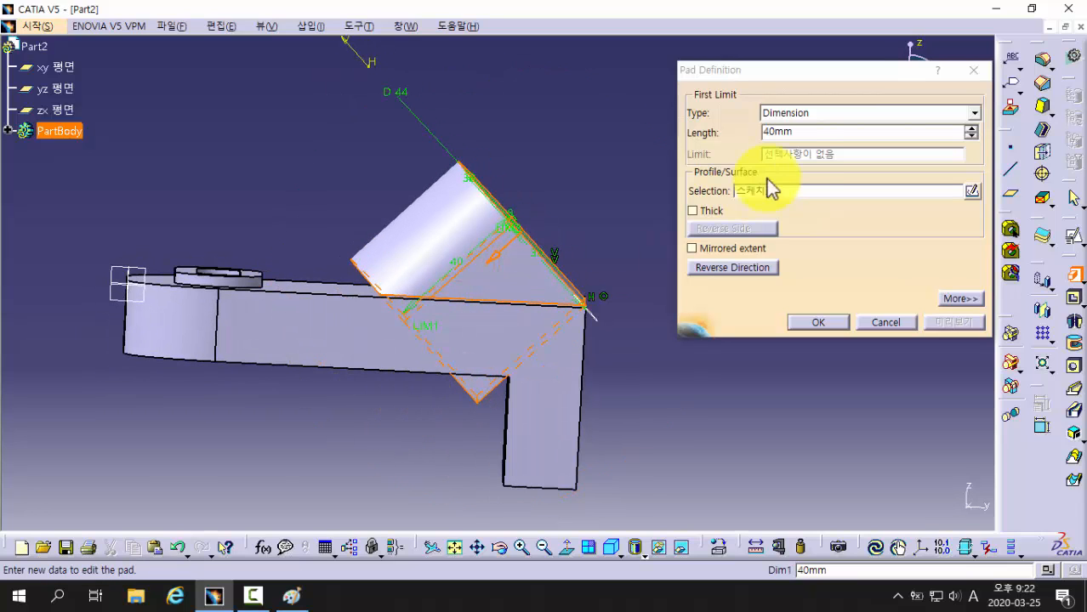
Set the pad length to 10 mm and preview the shorter inclined boss.
{"action": "left_click_drag", "start_coordinate": [798, 133], "coordinate": [764, 143]}
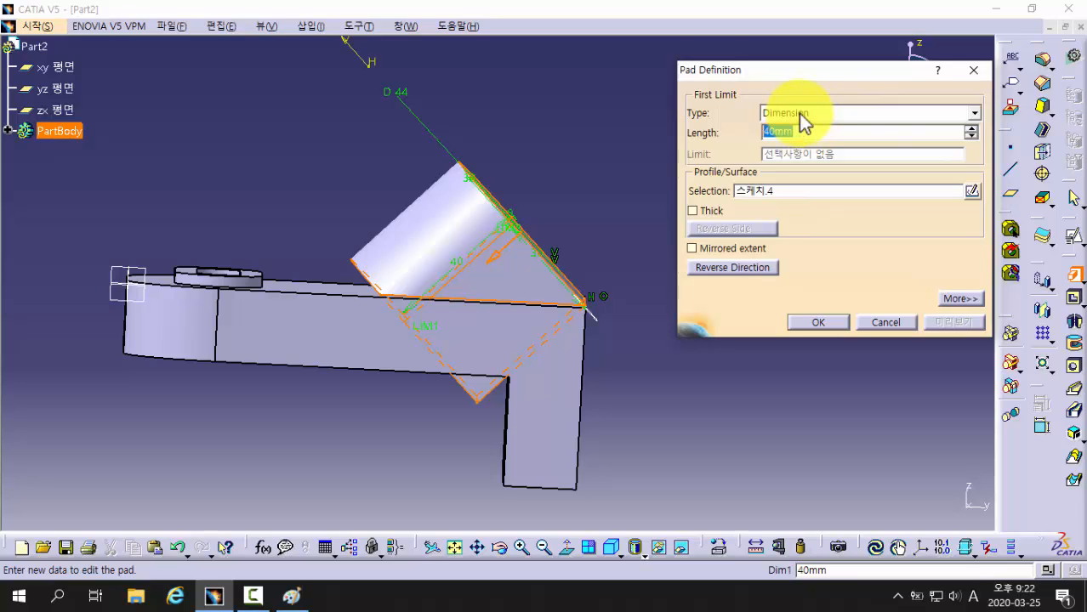
{"action": "middle_click_drag", "start_coordinate": [602, 194], "coordinate": [574, 210]}
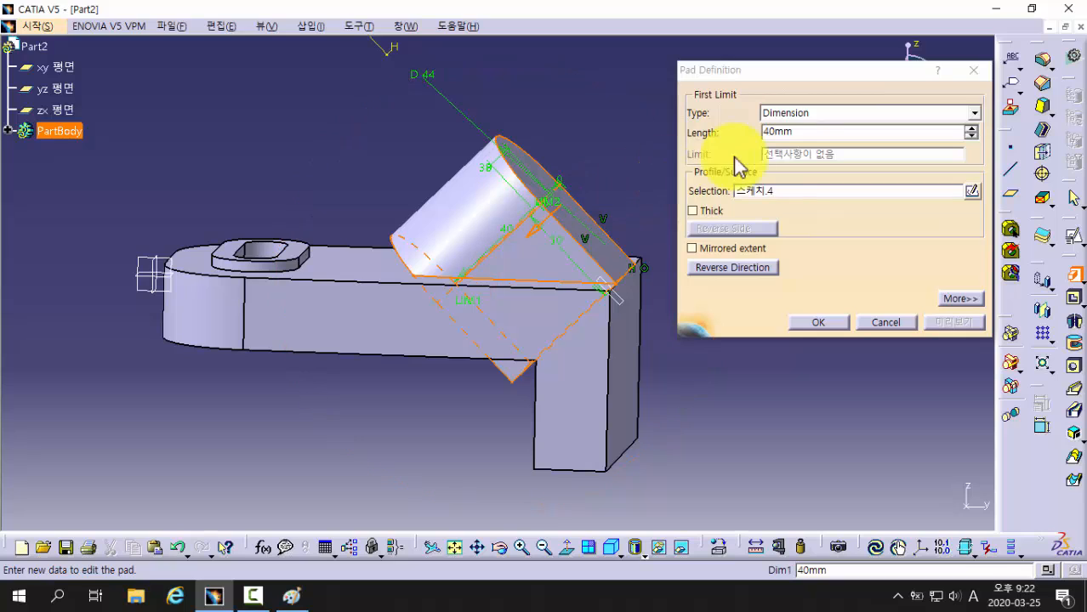
{"action": "left_click_drag", "start_coordinate": [812, 130], "coordinate": [752, 132]}
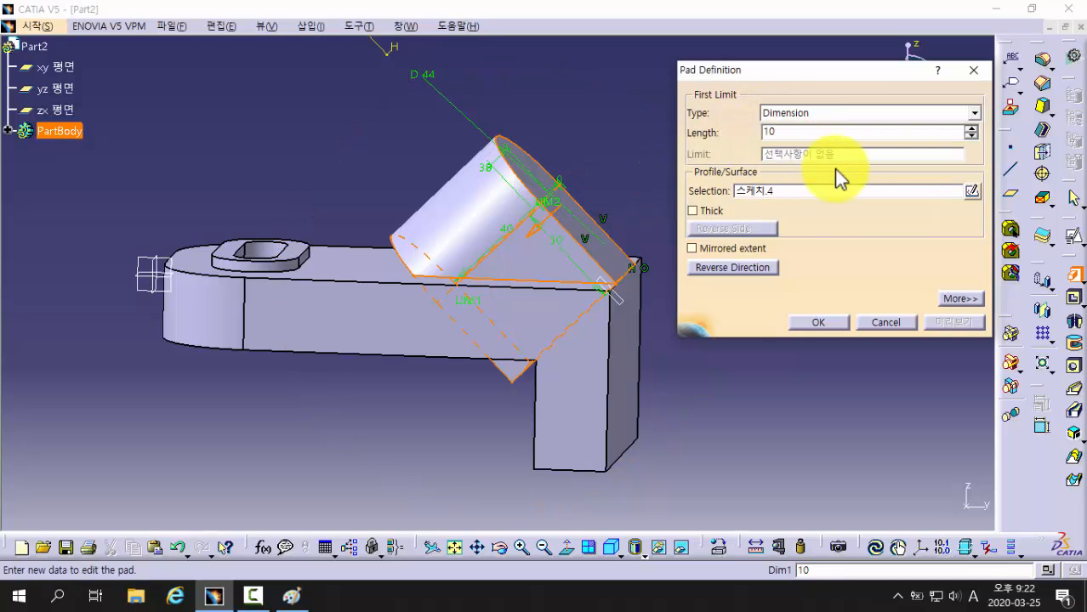
{"action": "left_click", "coordinate": [836, 195]}
{"action": "left_click", "coordinate": [954, 321]}
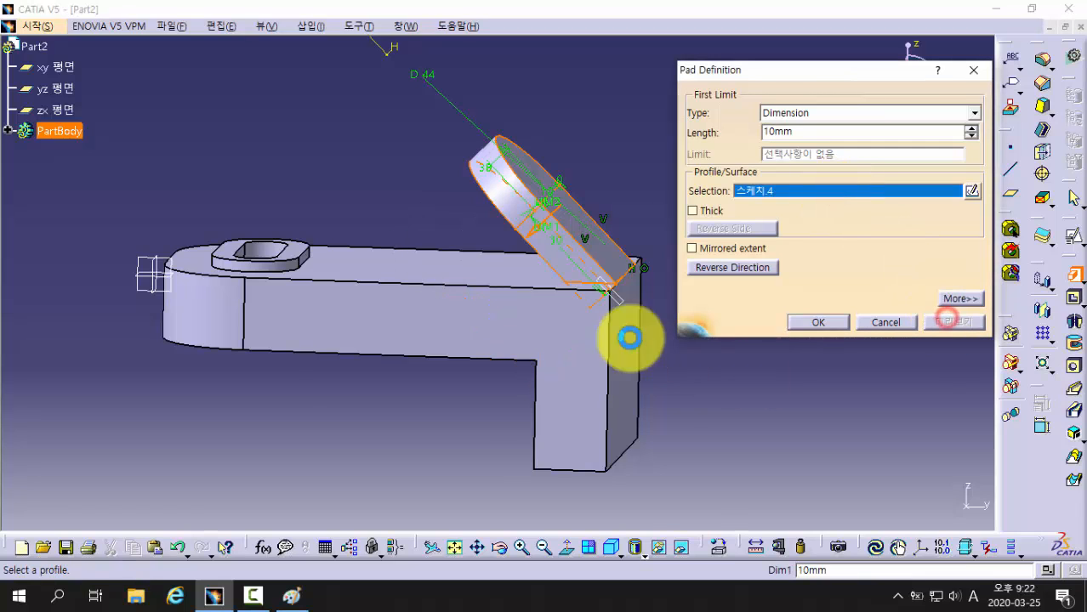
{"action": "middle_click_drag", "start_coordinate": [469, 272], "coordinate": [501, 247]}
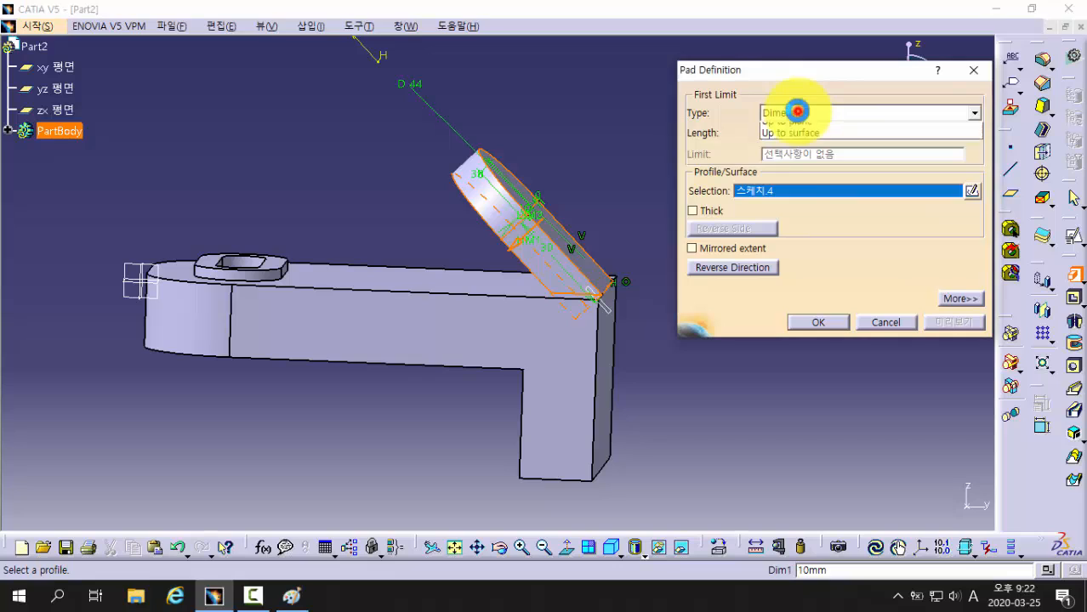
Preview the inclined pad with the Up to next limit, and return its limit type to Dimension.
{"action": "left_click", "coordinate": [799, 113]}
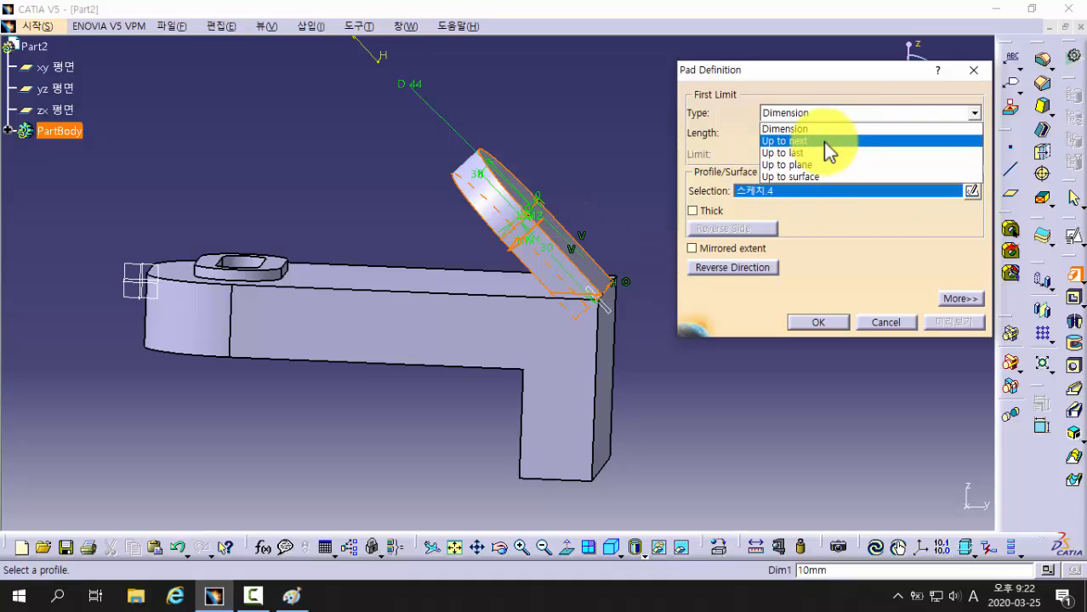
{"action": "left_click", "coordinate": [825, 142]}
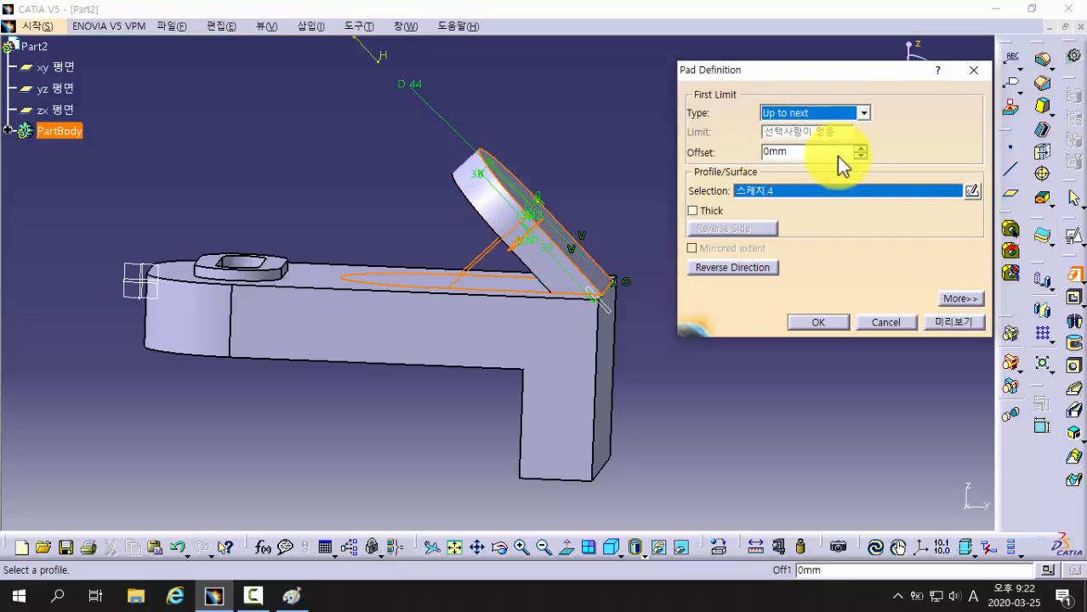
{"action": "left_click", "coordinate": [954, 325]}
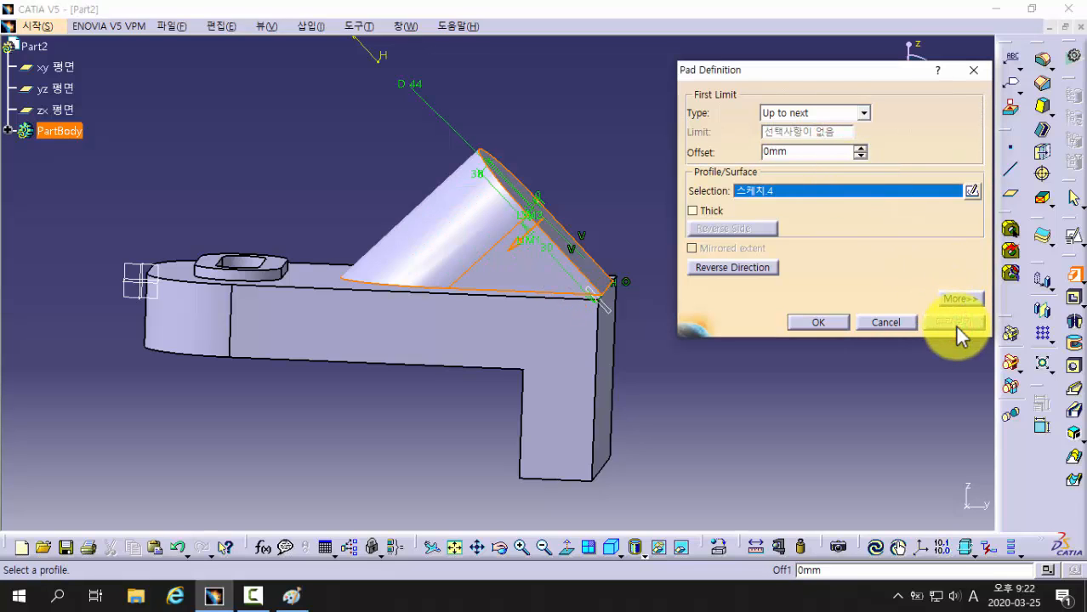
{"action": "left_click", "coordinate": [863, 112]}
{"action": "left_click", "coordinate": [853, 129]}
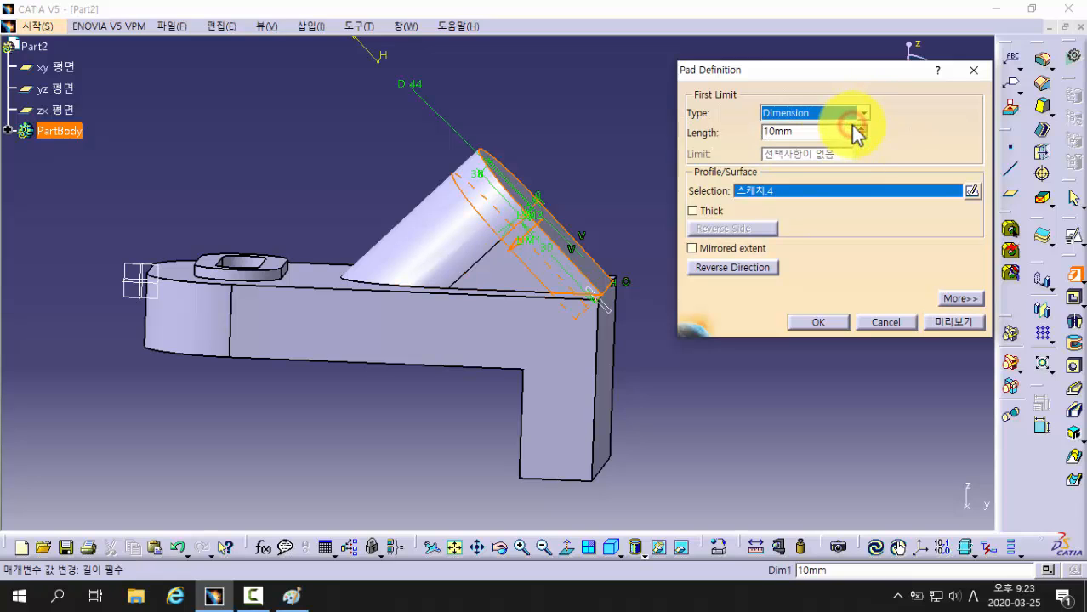
{"action": "left_click", "coordinate": [945, 322]}
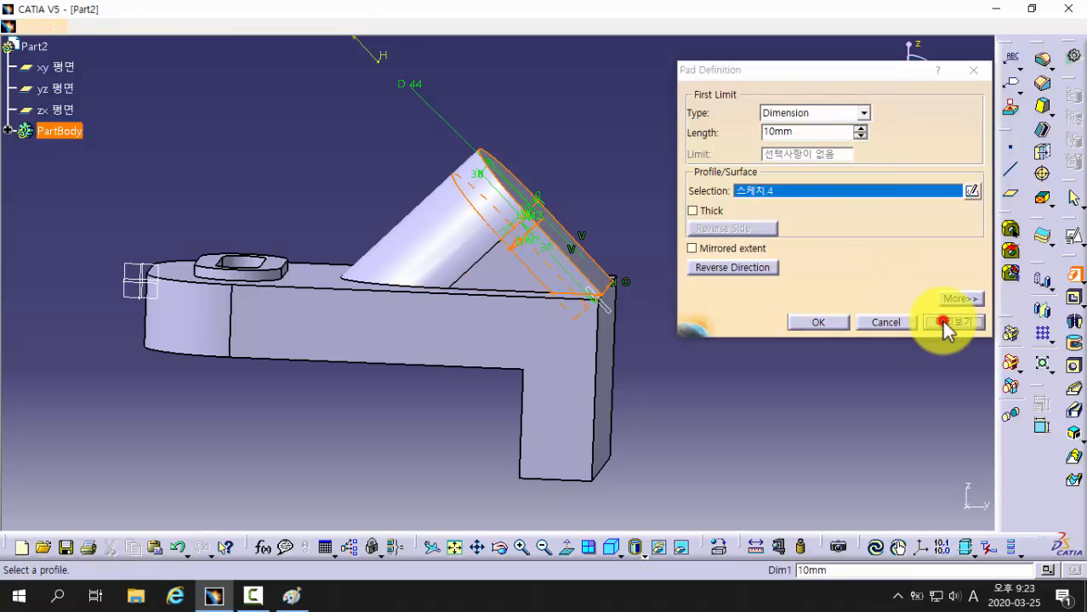
Preview the inclined pad with the Up to last limit, and return its limit type to Dimension.
{"action": "left_click", "coordinate": [795, 117]}
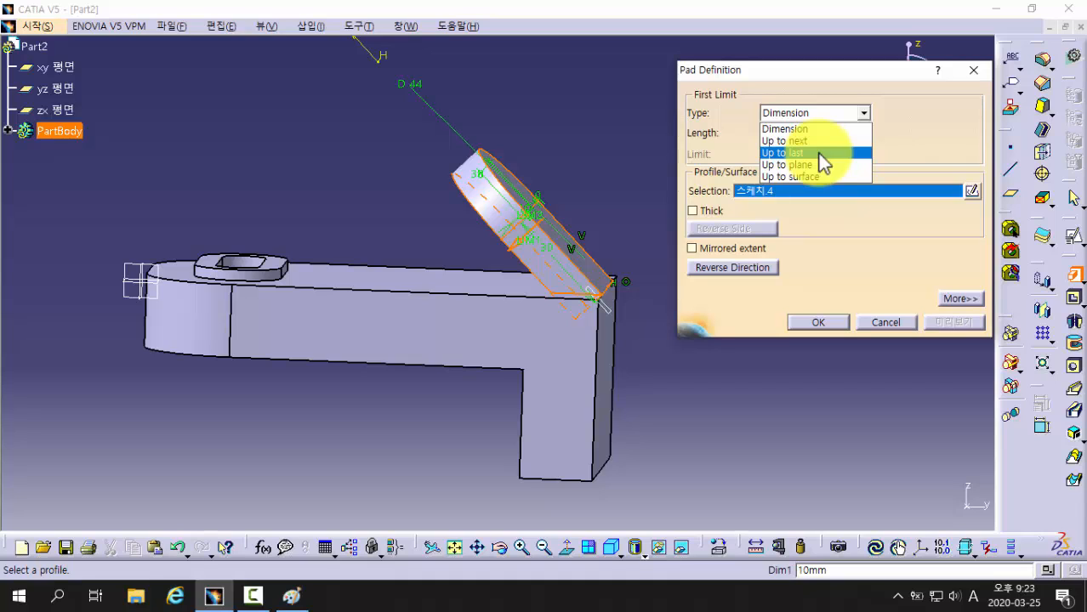
{"action": "left_click", "coordinate": [818, 153]}
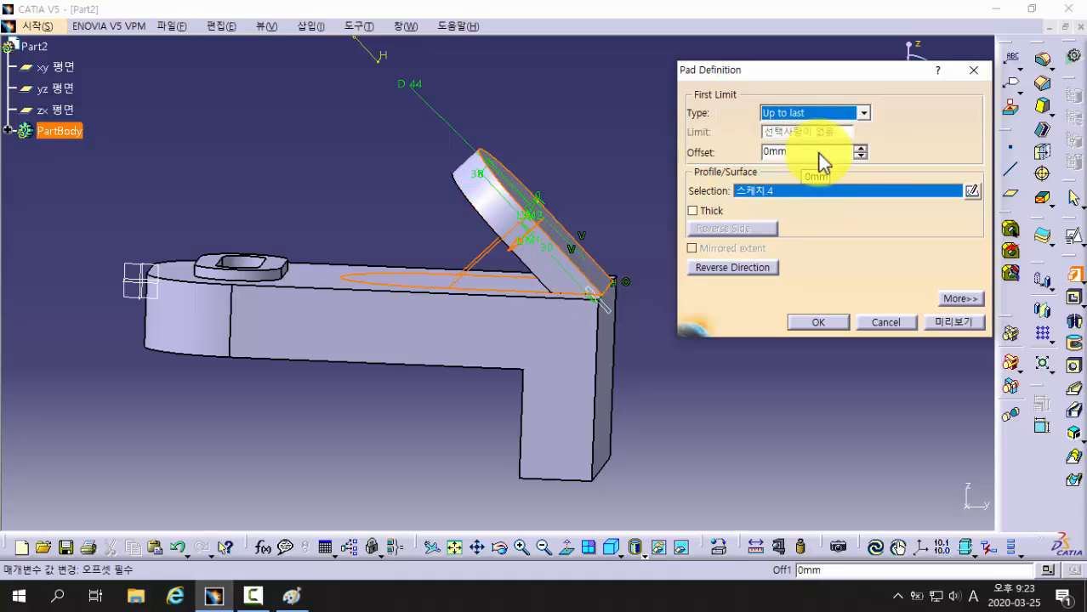
{"action": "left_click", "coordinate": [949, 322]}
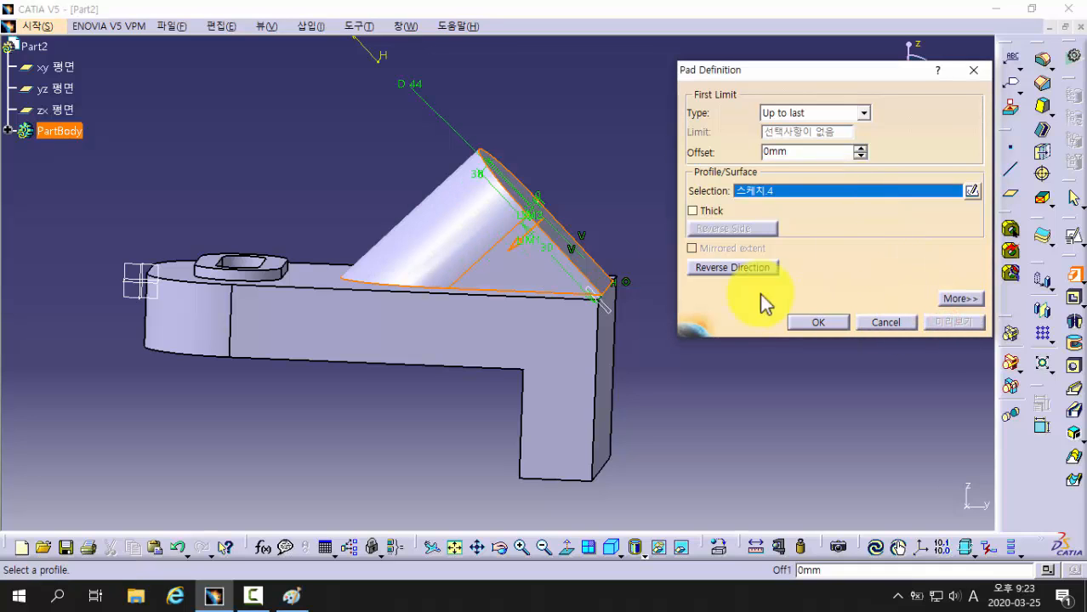
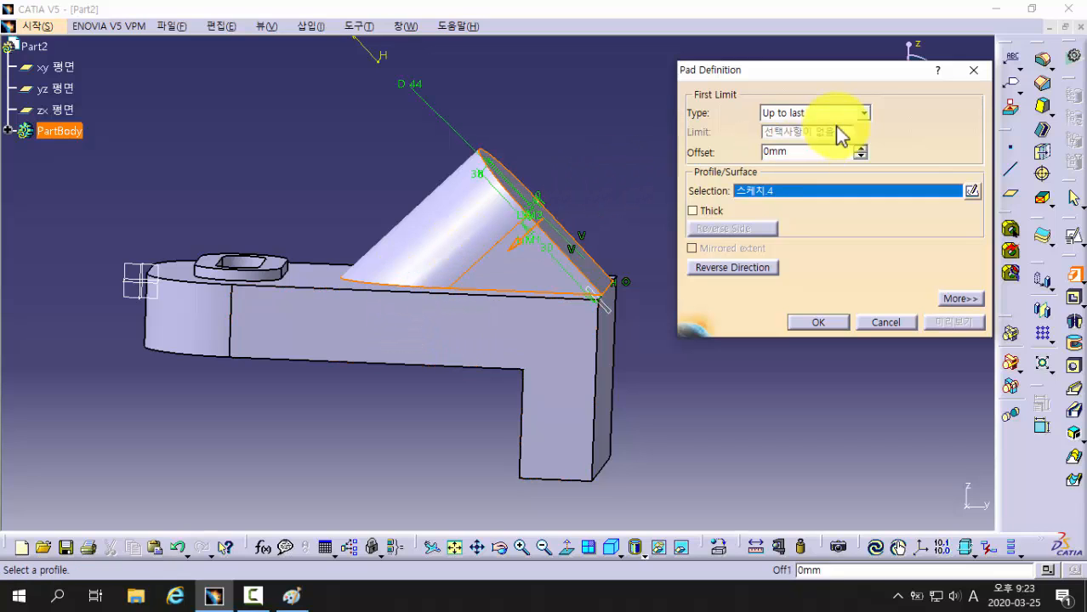
{"action": "left_click", "coordinate": [865, 112]}
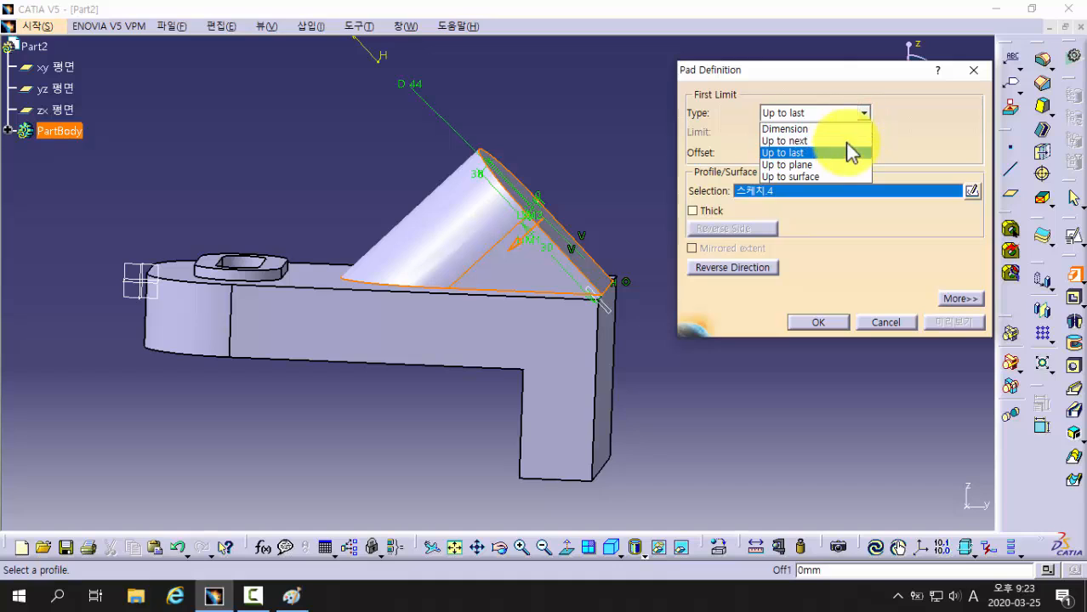
{"action": "left_click", "coordinate": [845, 126]}
{"action": "left_click", "coordinate": [956, 322]}
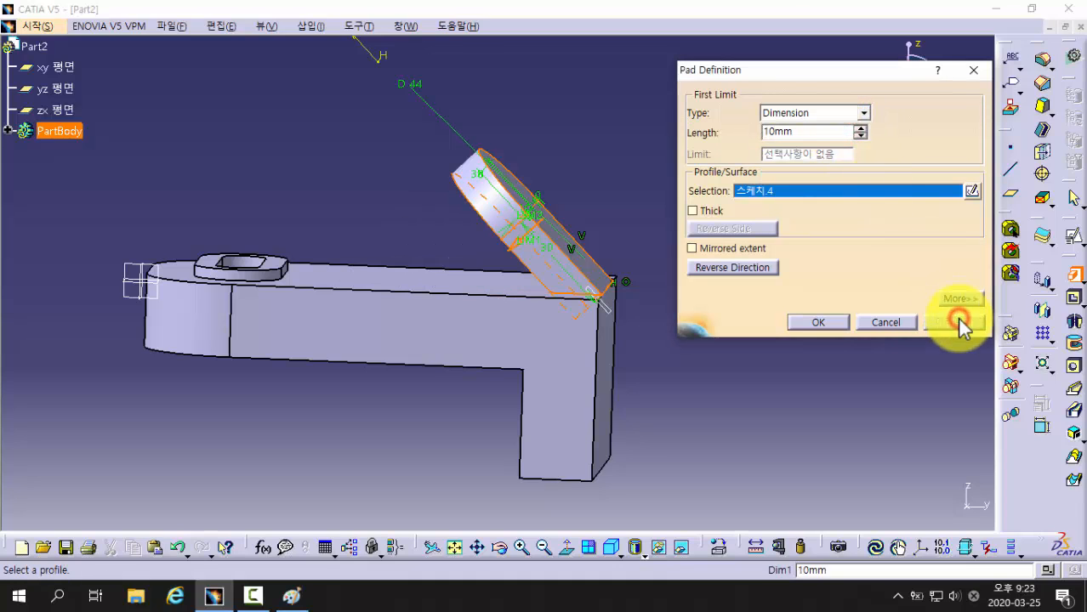
Set the inclined pad's limit to Up to plane, select the plate's upper face as the limit, and complete the pad.
{"action": "left_click", "coordinate": [831, 116]}
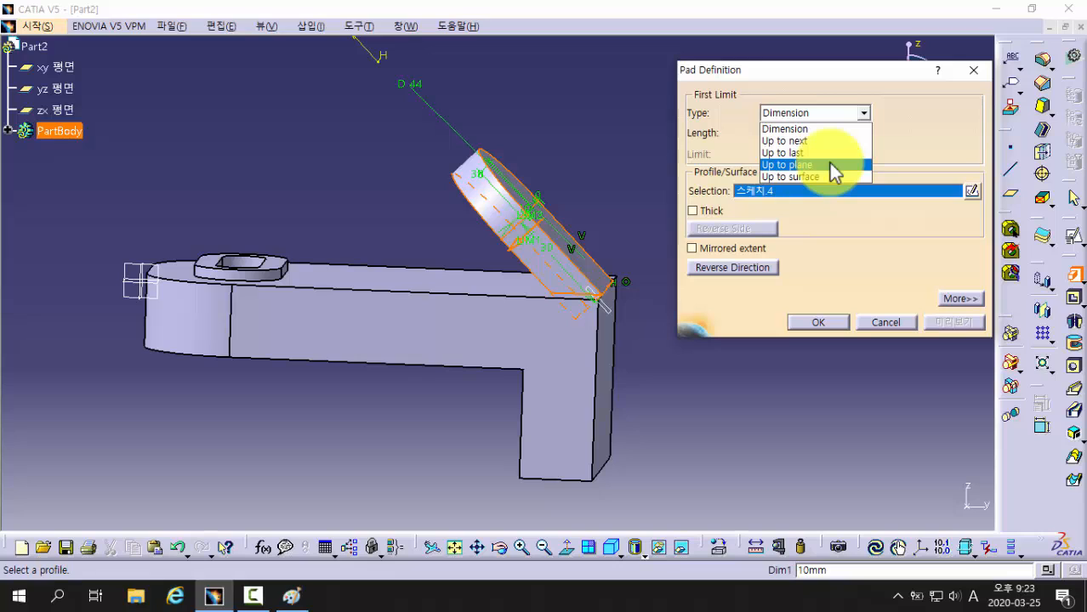
{"action": "left_click", "coordinate": [829, 165]}
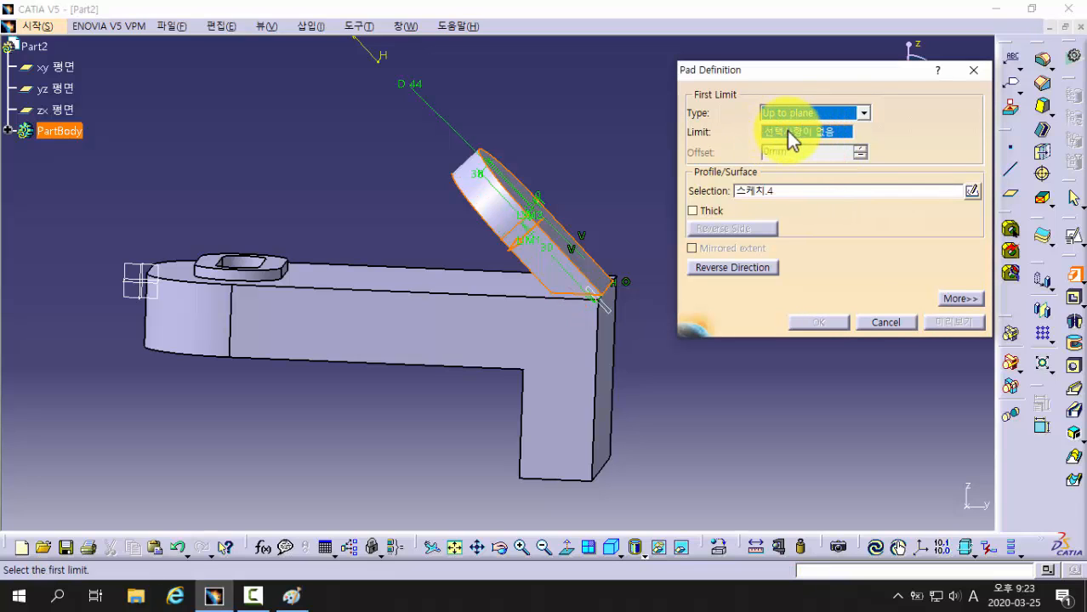
{"action": "left_click", "coordinate": [441, 280]}
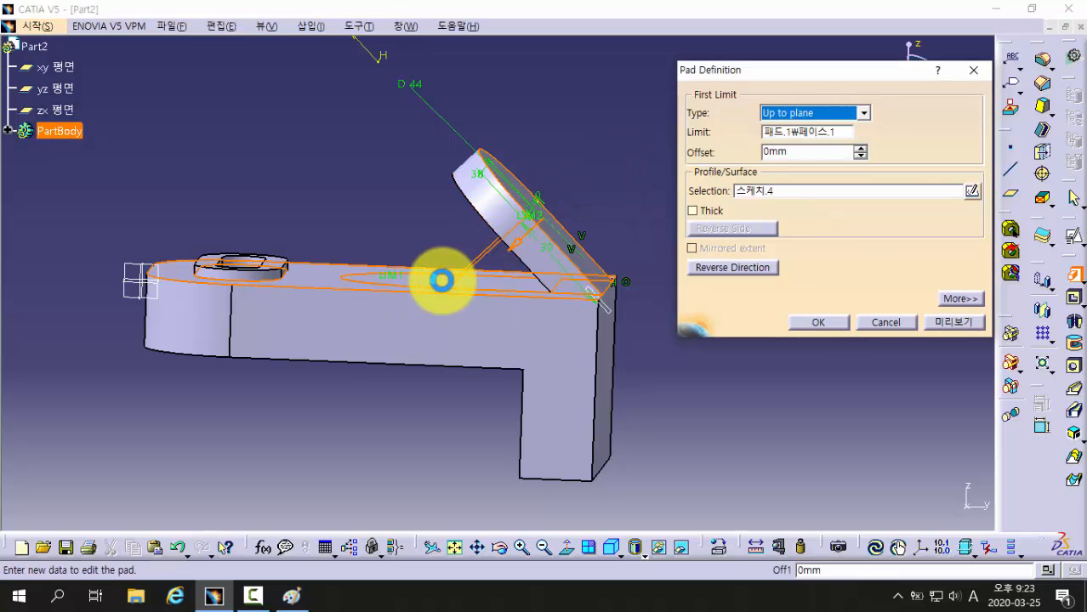
{"action": "left_click", "coordinate": [961, 325]}
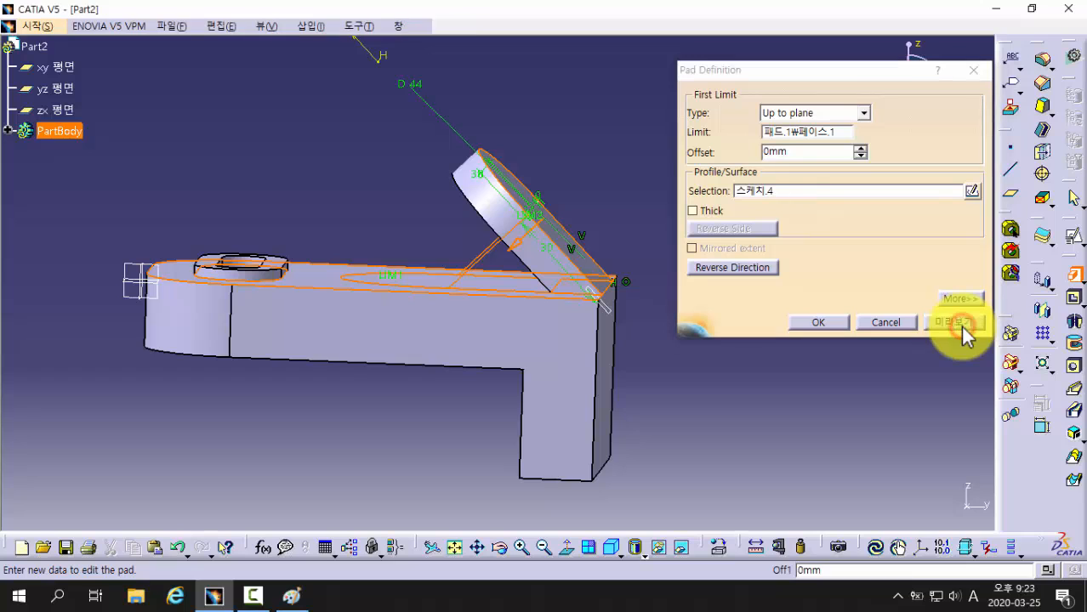
{"action": "middle_click_drag", "start_coordinate": [607, 207], "coordinate": [394, 195]}
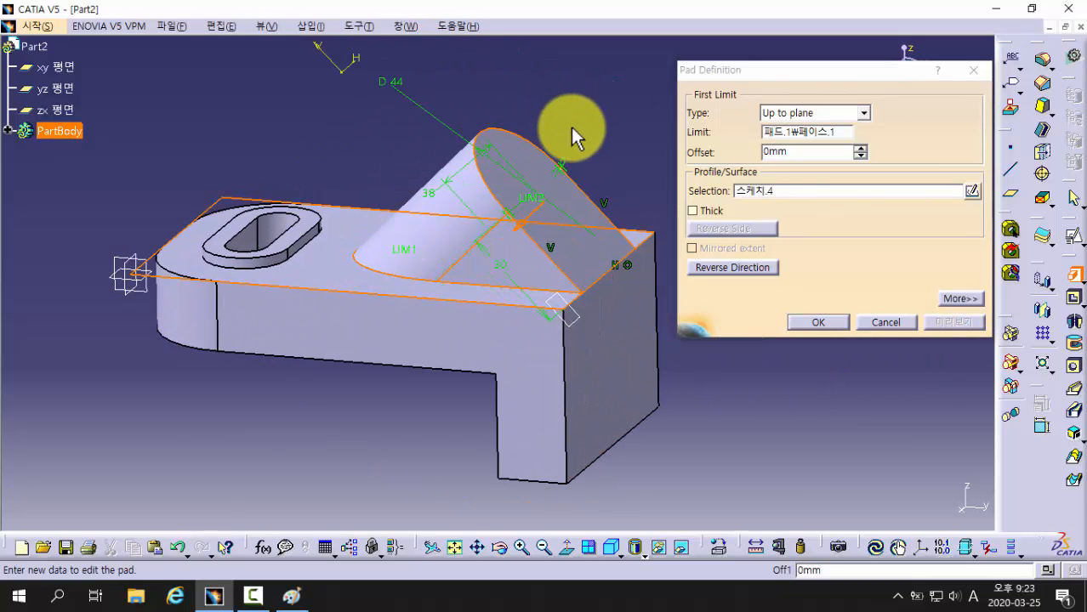
{"action": "left_click", "coordinate": [865, 113]}
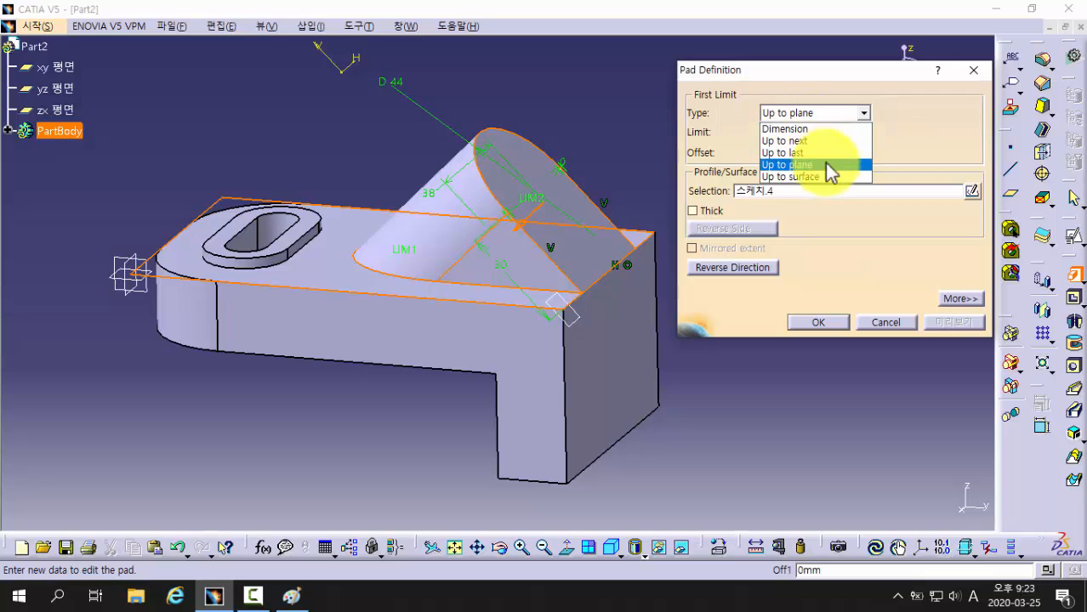
{"action": "left_click", "coordinate": [908, 146]}
{"action": "left_click", "coordinate": [821, 325]}
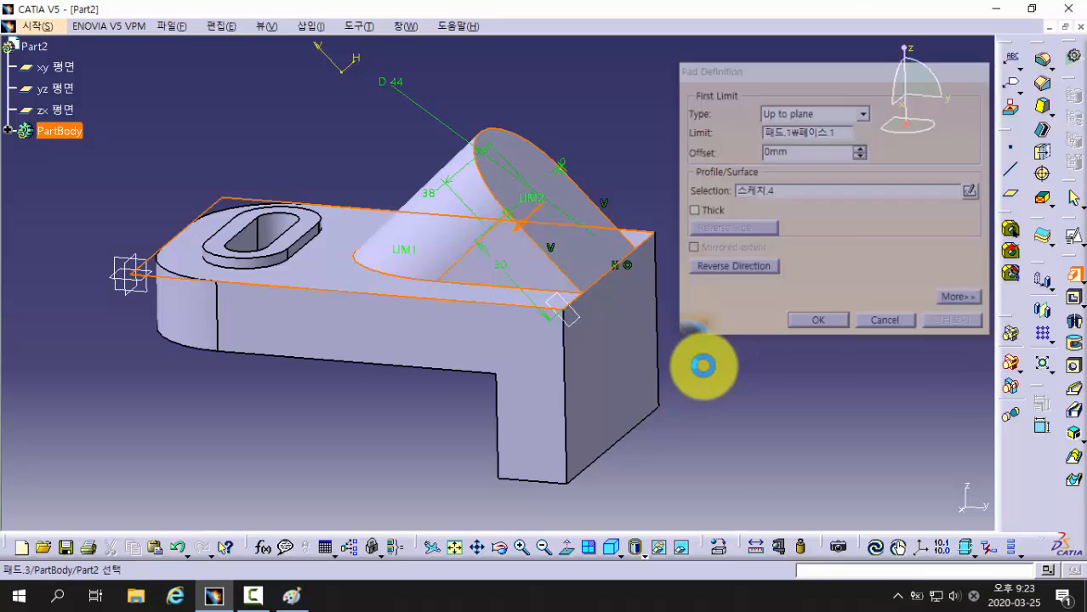
Open a positioned sketch on the inclined boss's front face and draw a circle about 21 mm in diameter on it.
{"action": "middle_click_drag", "start_coordinate": [728, 369], "coordinate": [667, 328]}
{"action": "middle_click_drag", "start_coordinate": [584, 257], "coordinate": [539, 243]}
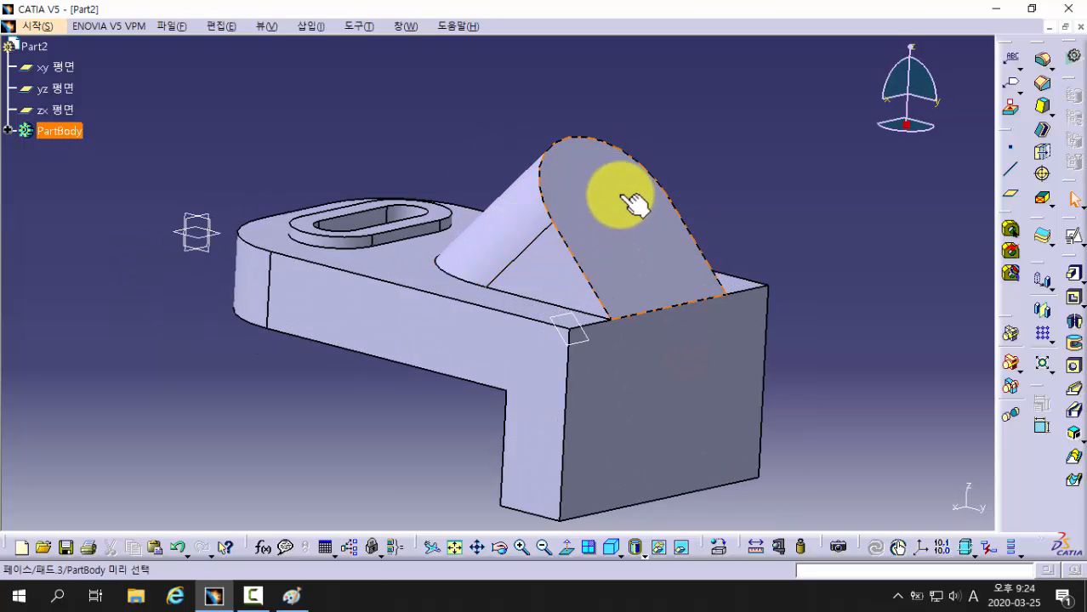
{"action": "middle_click_drag", "start_coordinate": [766, 223], "coordinate": [770, 205]}
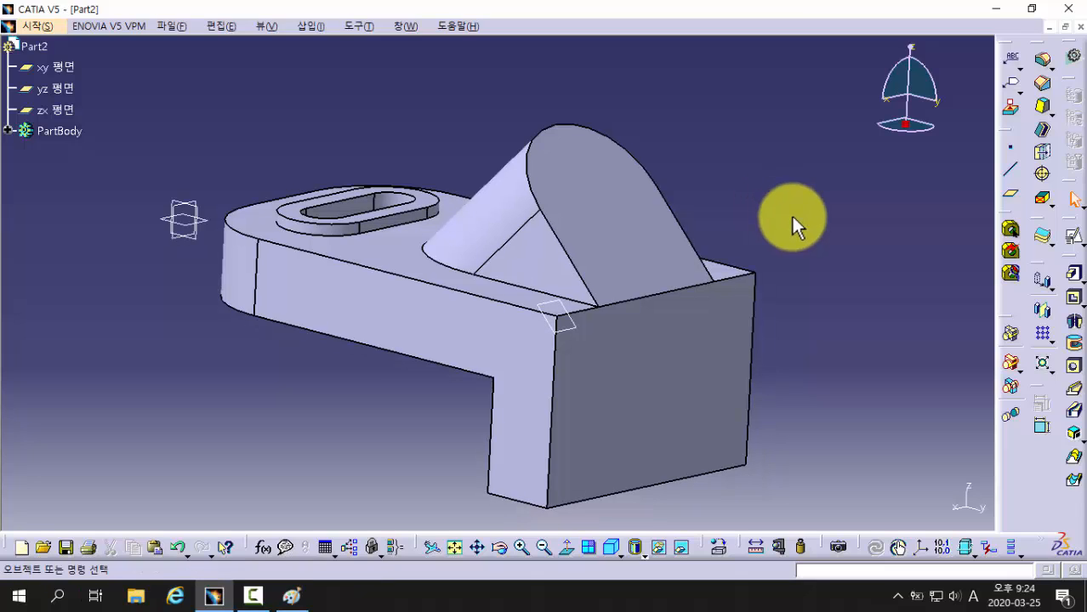
{"action": "left_click", "coordinate": [1073, 245]}
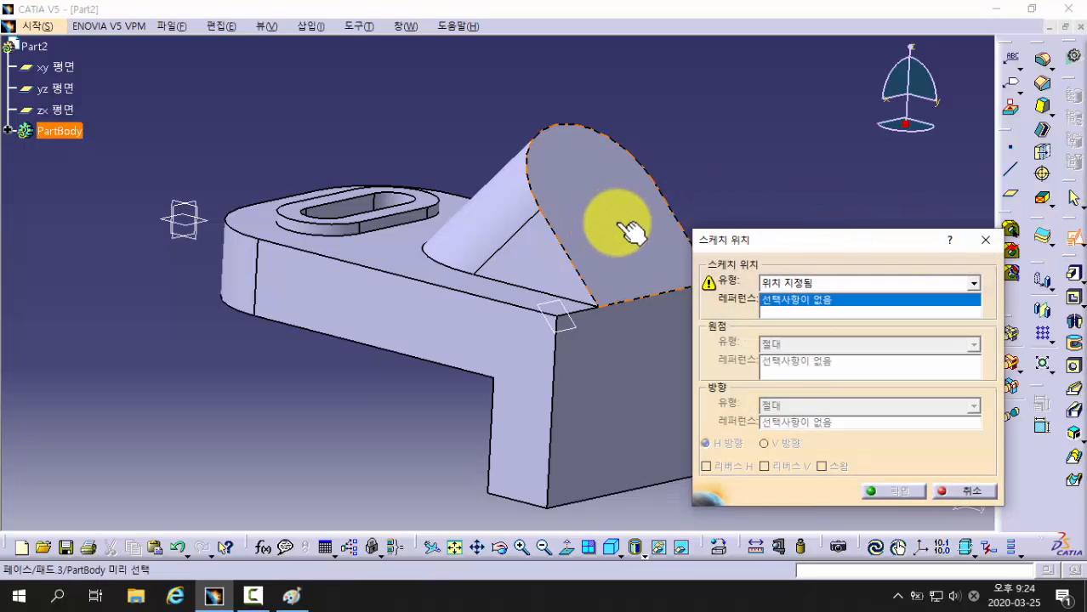
{"action": "left_click", "coordinate": [630, 232]}
{"action": "left_click", "coordinate": [881, 491]}
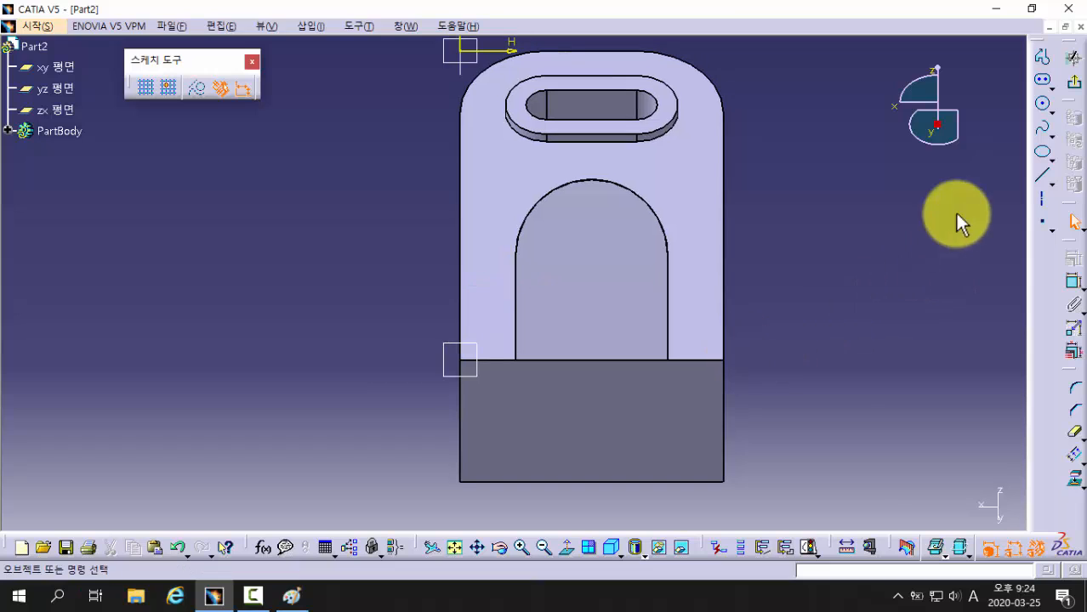
{"action": "left_click", "coordinate": [1042, 103]}
{"action": "left_click", "coordinate": [591, 276]}
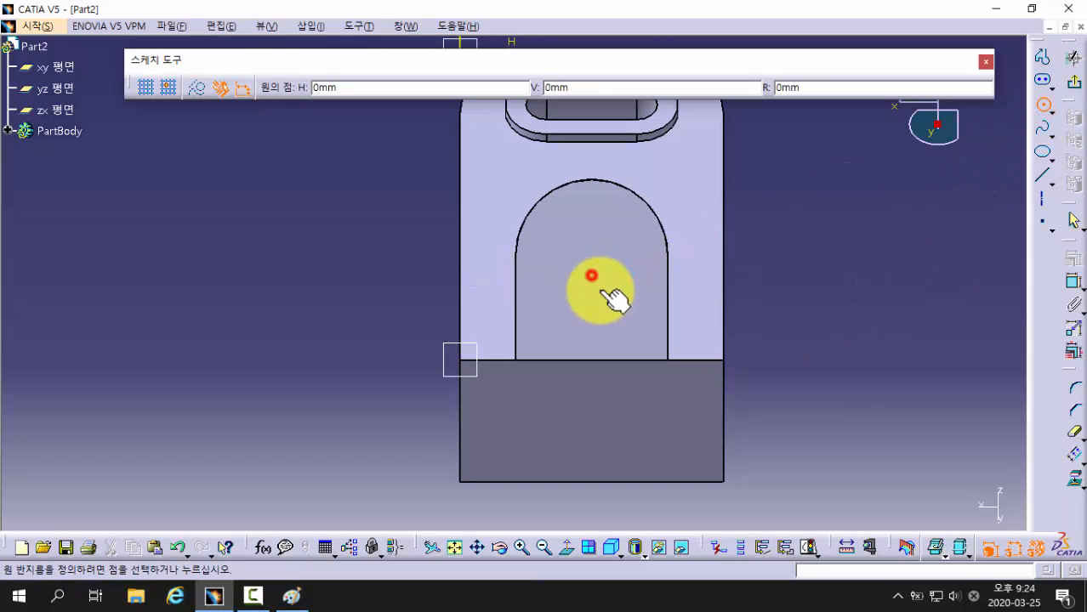
{"action": "left_click", "coordinate": [606, 310]}
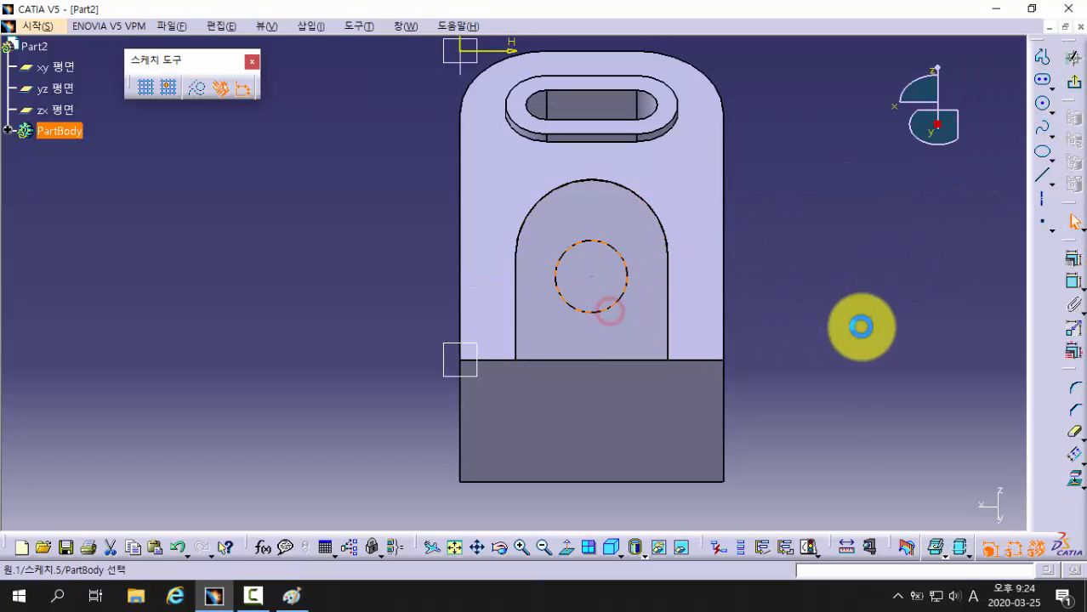
Dimension the circle's diameter and set it to 22 mm.
{"action": "left_click", "coordinate": [1075, 289]}
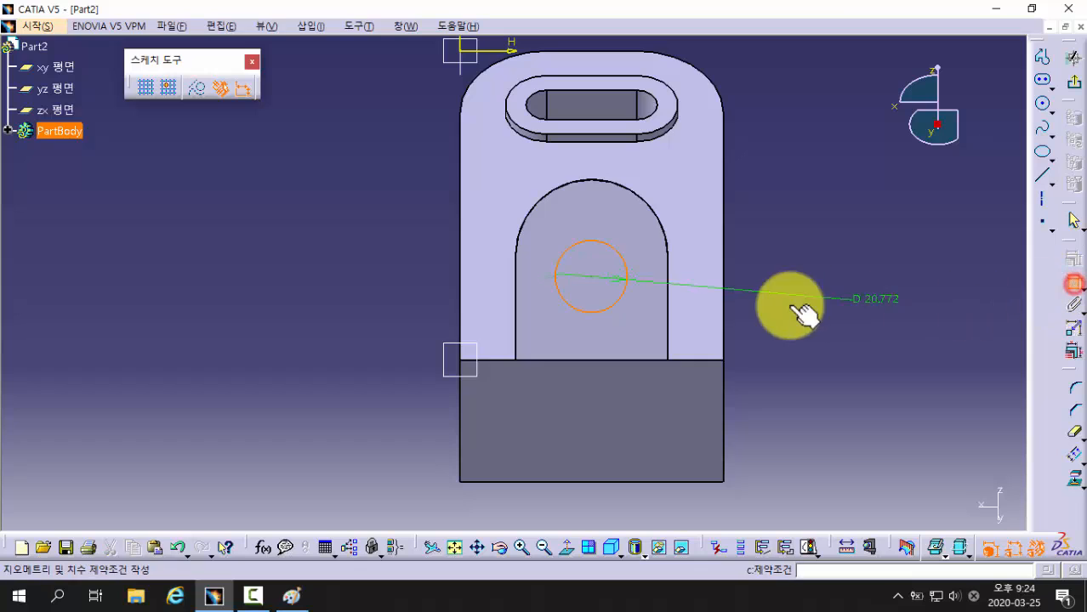
{"action": "left_click", "coordinate": [411, 241]}
{"action": "double_click", "coordinate": [408, 241]}
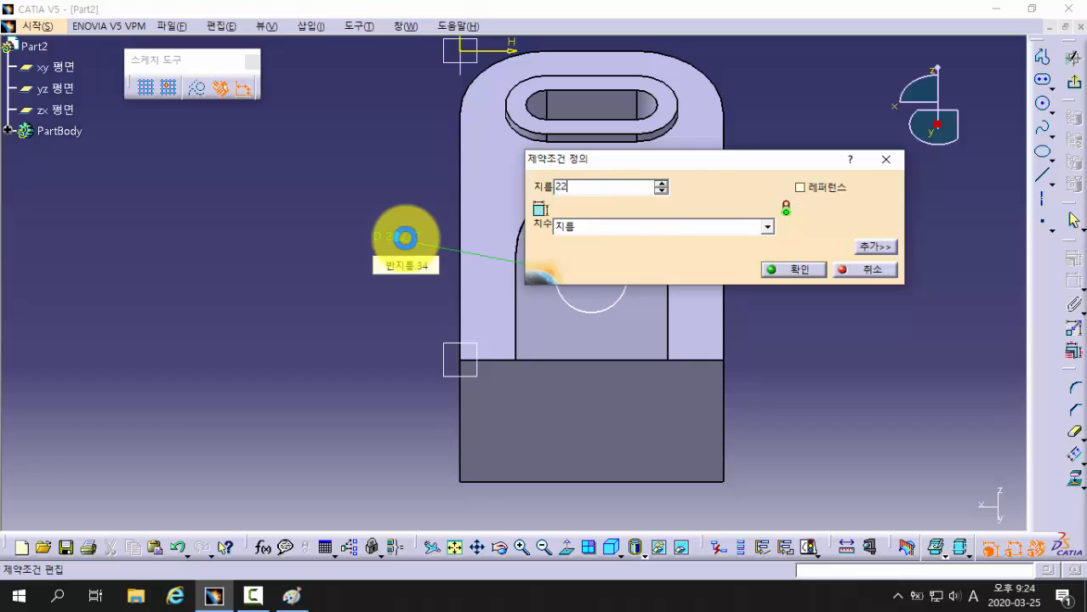
{"action": "type", "text": "22"}
{"action": "key", "text": "Return"}
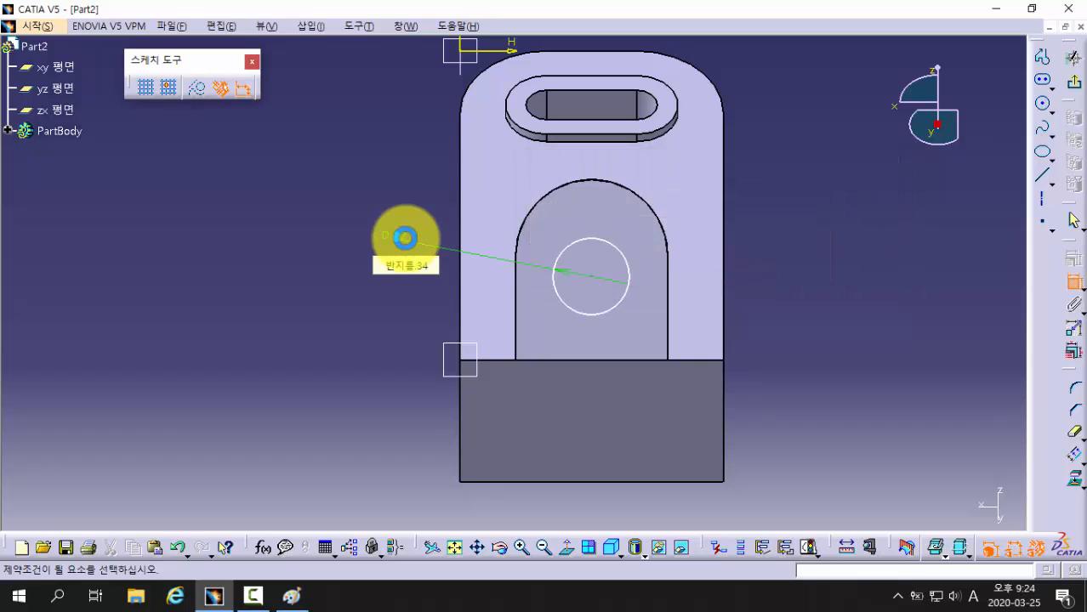
Make the circle concentric with the inclined boss's rounded edge and exit the sketch.
{"action": "left_click", "coordinate": [632, 189]}
{"action": "left_click", "coordinate": [624, 253]}
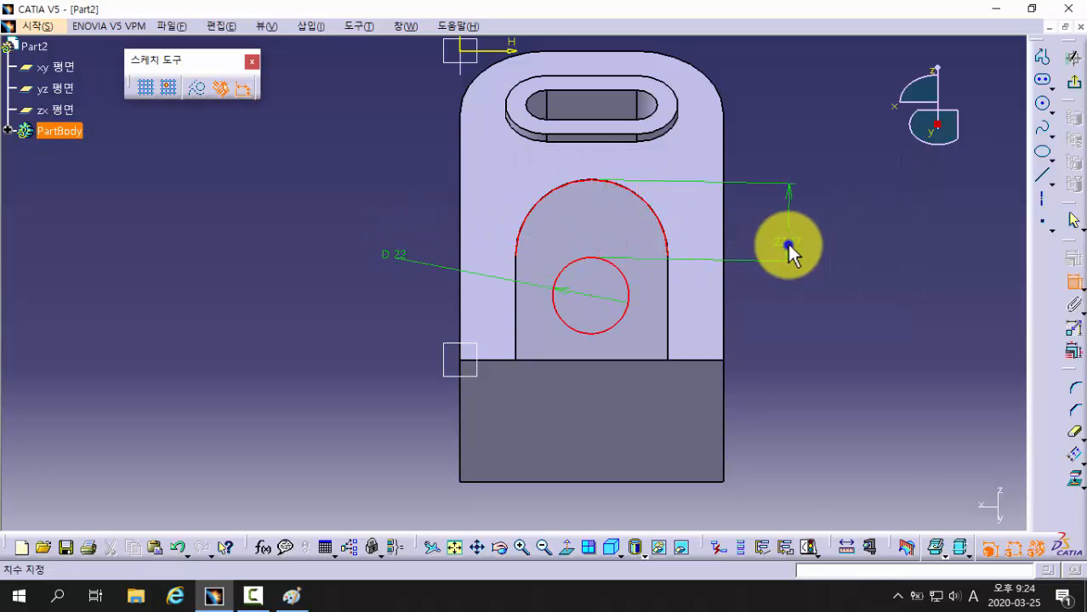
{"action": "right_click", "coordinate": [789, 251]}
{"action": "left_click", "coordinate": [832, 374]}
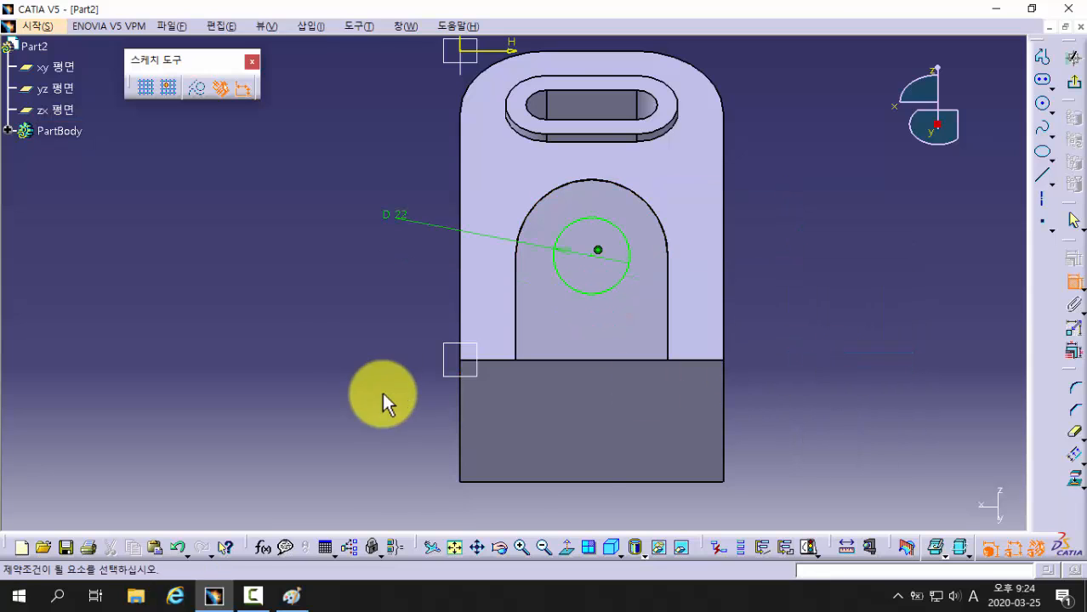
{"action": "mouse_move", "coordinate": [382, 392]}
{"action": "middle_mouse_down"}
{"action": "mouse_move", "coordinate": [497, 340]}
{"action": "mouse_move", "coordinate": [538, 369]}
{"action": "middle_mouse_up"}
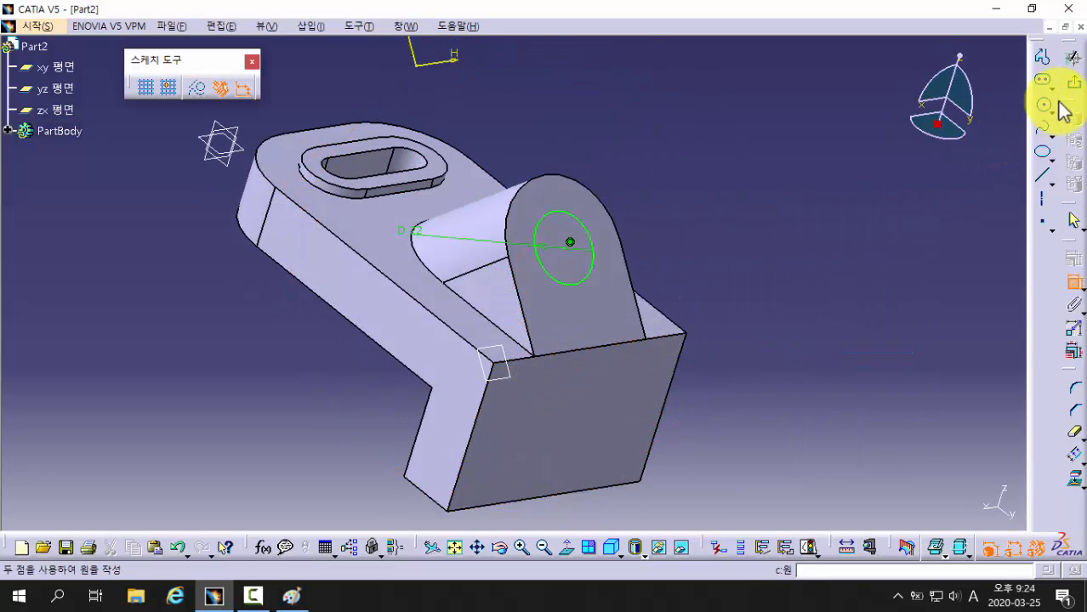
{"action": "left_click", "coordinate": [1074, 81]}
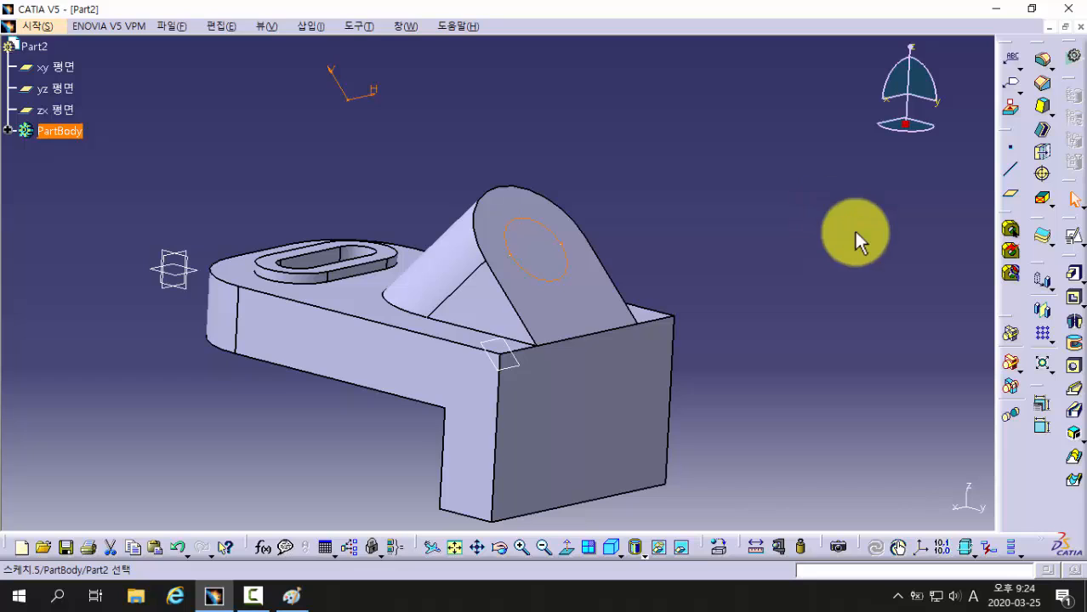
Cut a pocket from the circle sketch using a Dimension limit with a depth of 35 mm.
{"action": "left_click", "coordinate": [1074, 299]}
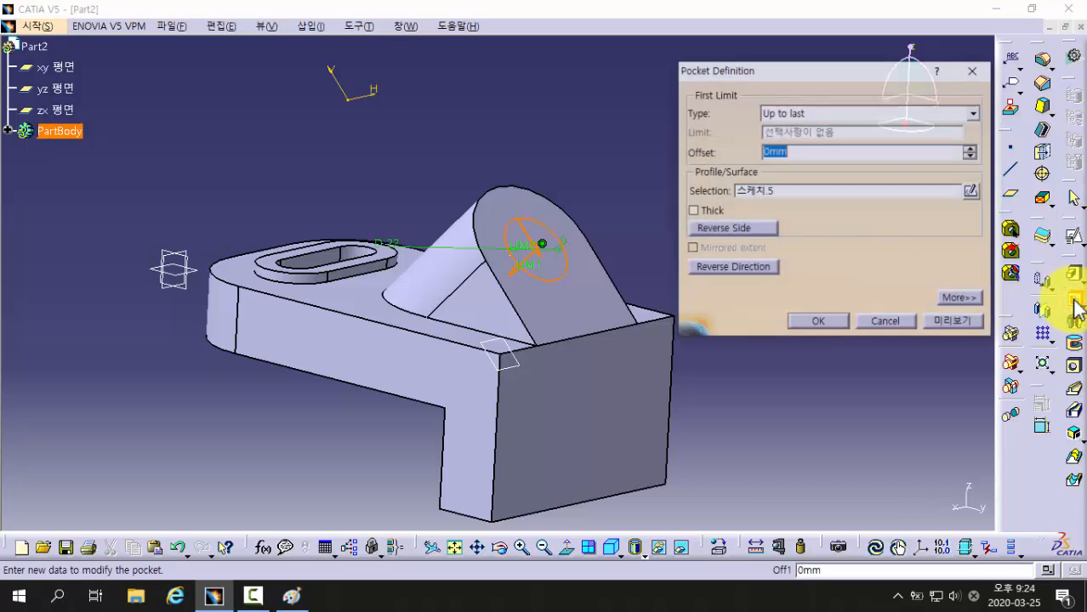
{"action": "left_click", "coordinate": [800, 119]}
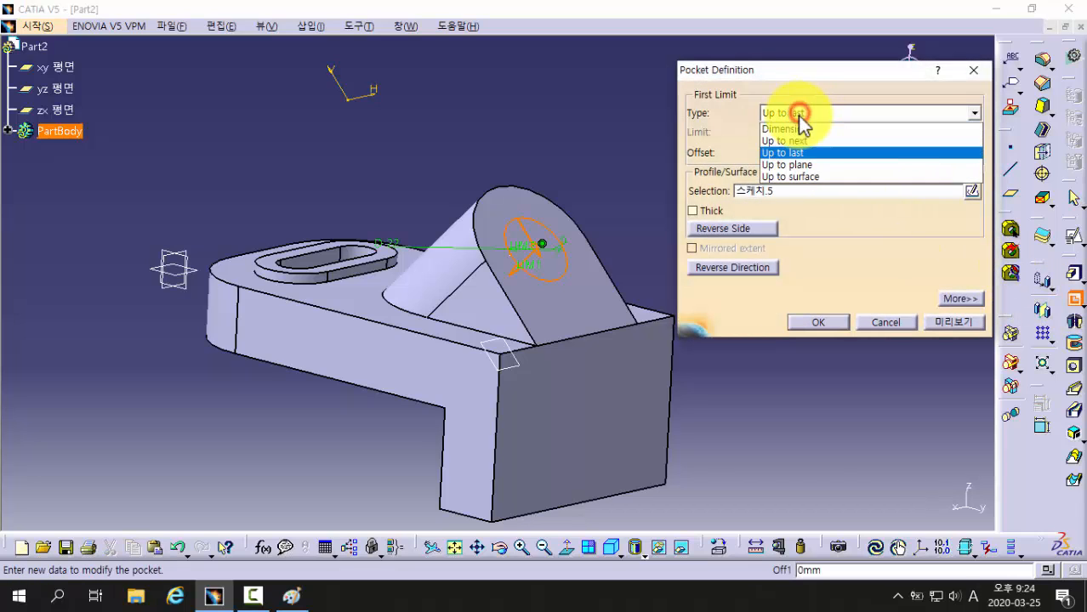
{"action": "left_click", "coordinate": [800, 129]}
{"action": "left_click", "coordinate": [804, 134]}
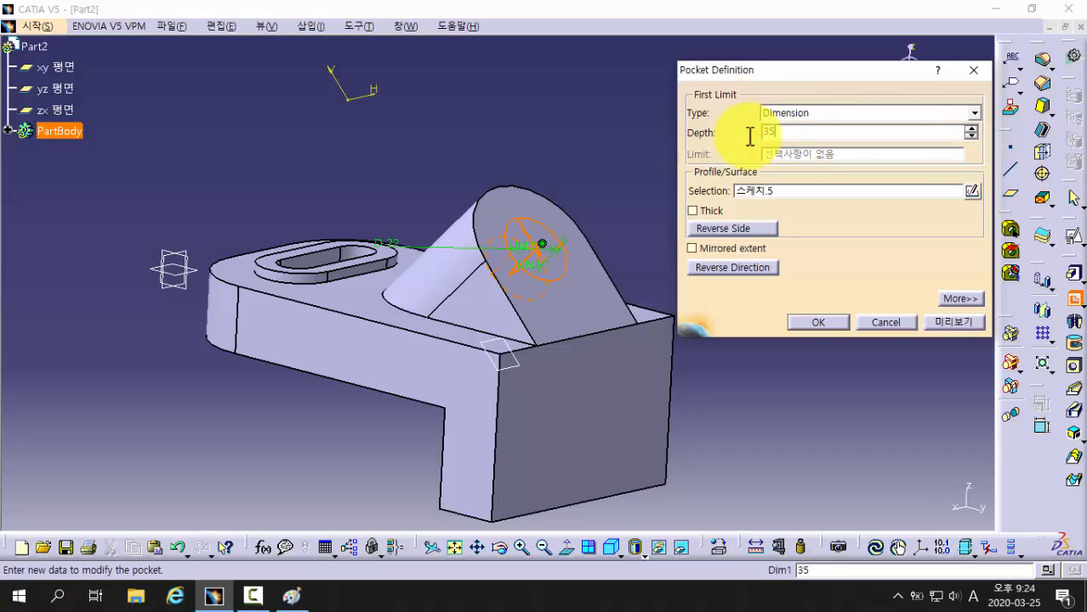
{"action": "left_click", "coordinate": [936, 321]}
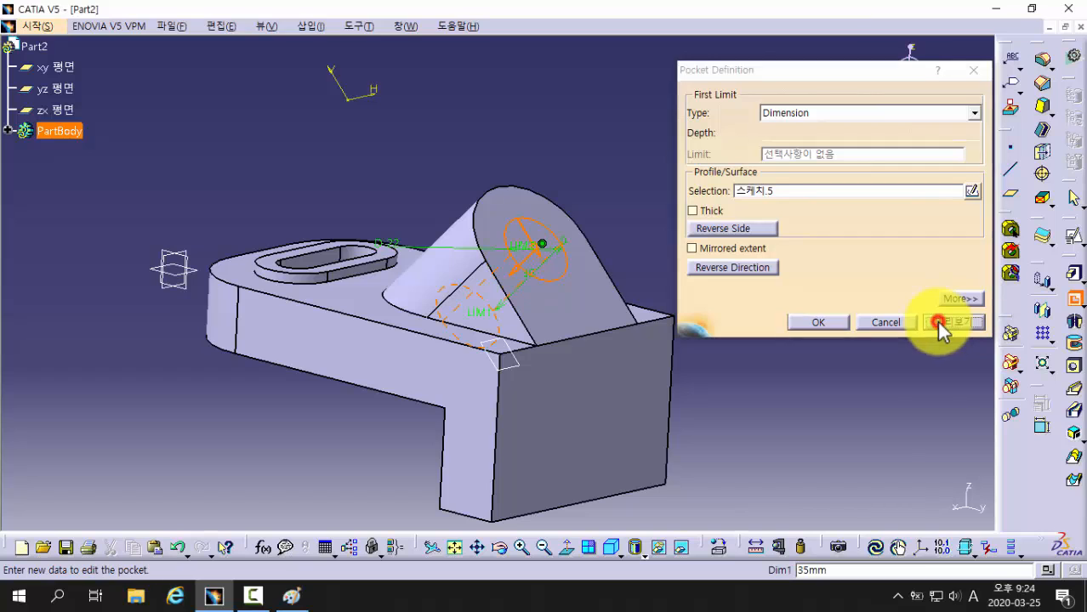
{"action": "left_click", "coordinate": [815, 323]}
Apply a 14 mm edge fillet to the two lower corner edges of the bracket's vertical leg.
{"action": "middle_click_drag", "start_coordinate": [771, 369], "coordinate": [582, 187]}
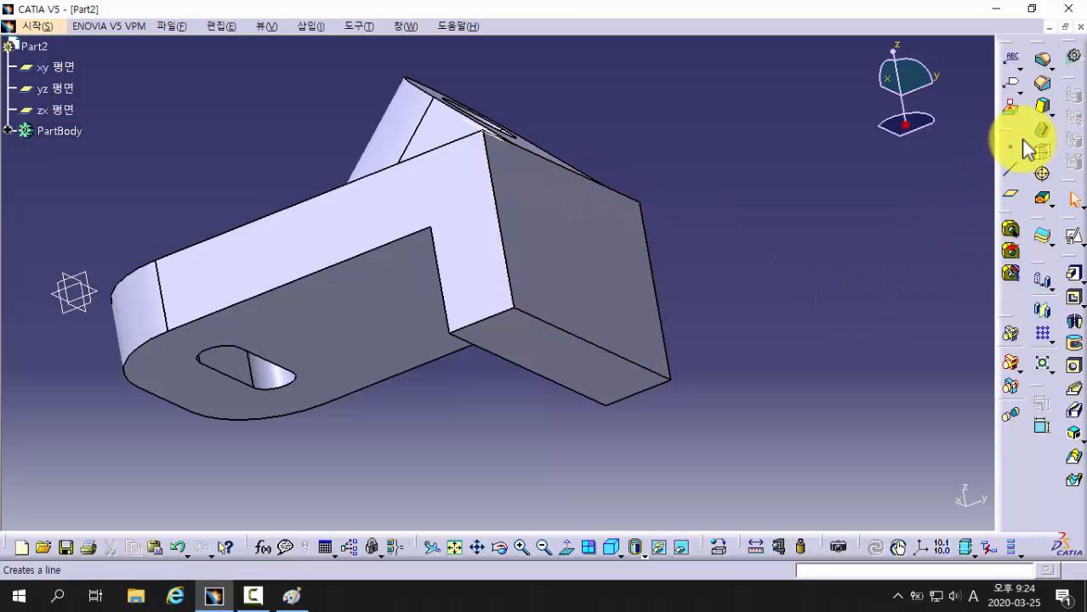
{"action": "left_click", "coordinate": [1044, 63]}
{"action": "middle_click_drag", "start_coordinate": [457, 372], "coordinate": [333, 352]}
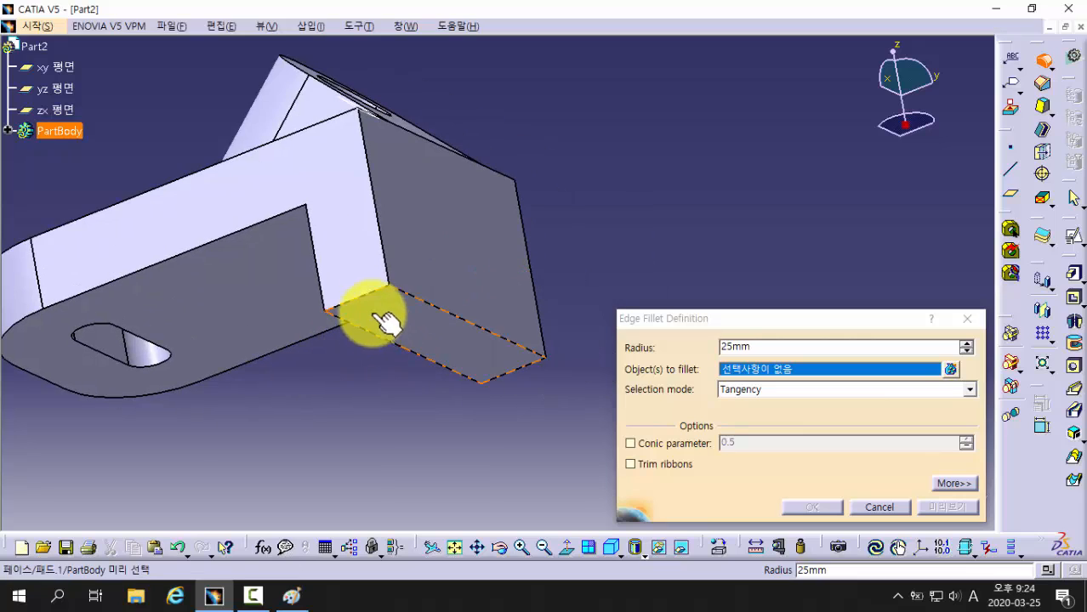
{"action": "left_click", "coordinate": [369, 293]}
{"action": "left_click", "coordinate": [522, 368]}
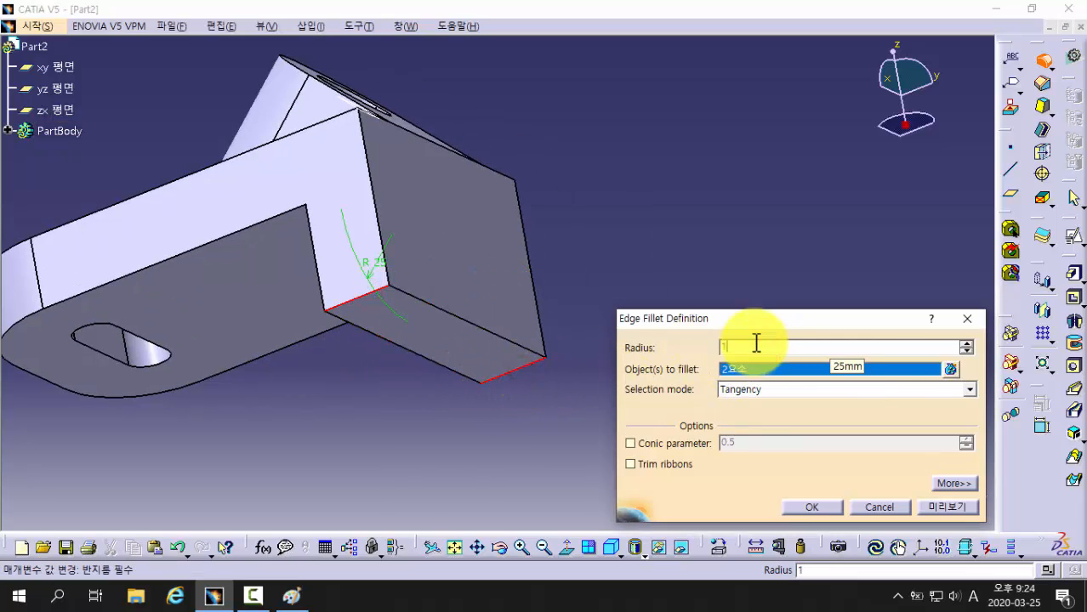
{"action": "left_click", "coordinate": [940, 507]}
{"action": "left_click", "coordinate": [818, 509]}
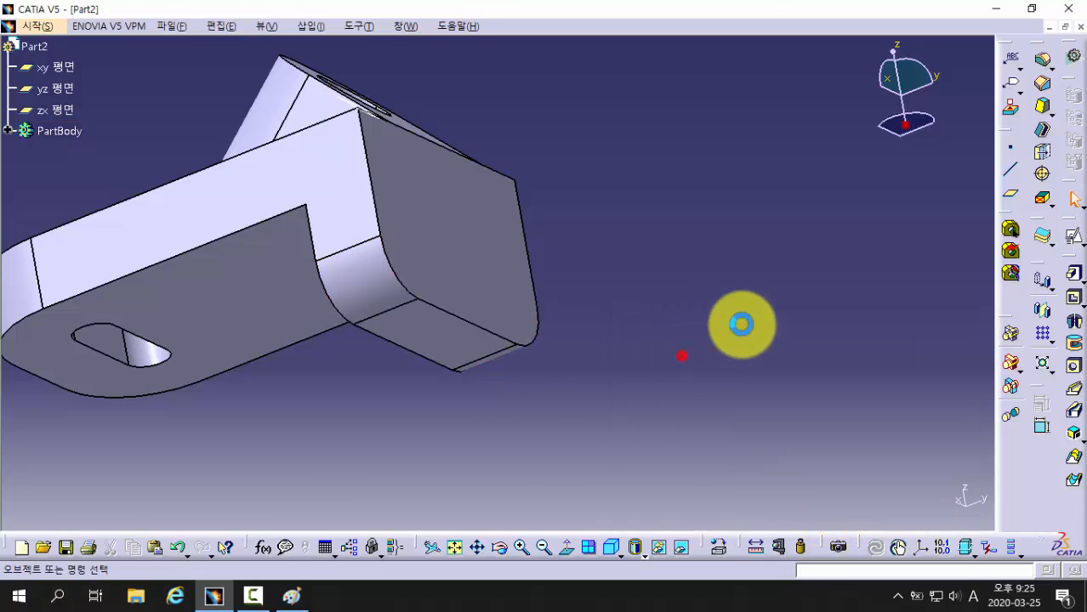
Switch to the bracket drawing in Paint, circle the 2-Ø14 hole callout in red, and return to CATIA.
{"action": "middle_click_drag", "start_coordinate": [740, 324], "coordinate": [620, 373]}
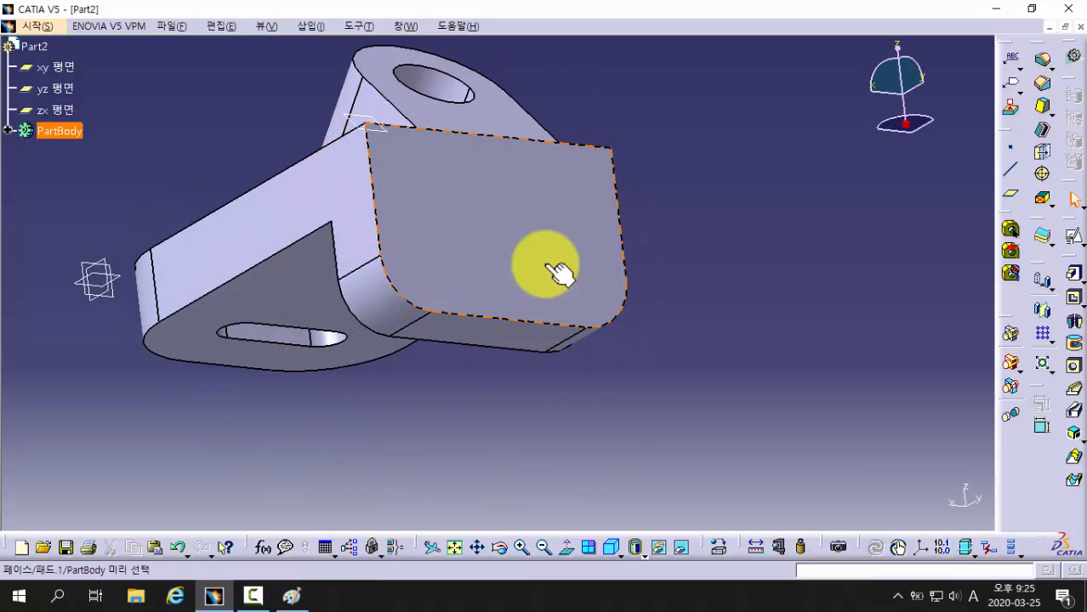
{"action": "left_click", "coordinate": [289, 598]}
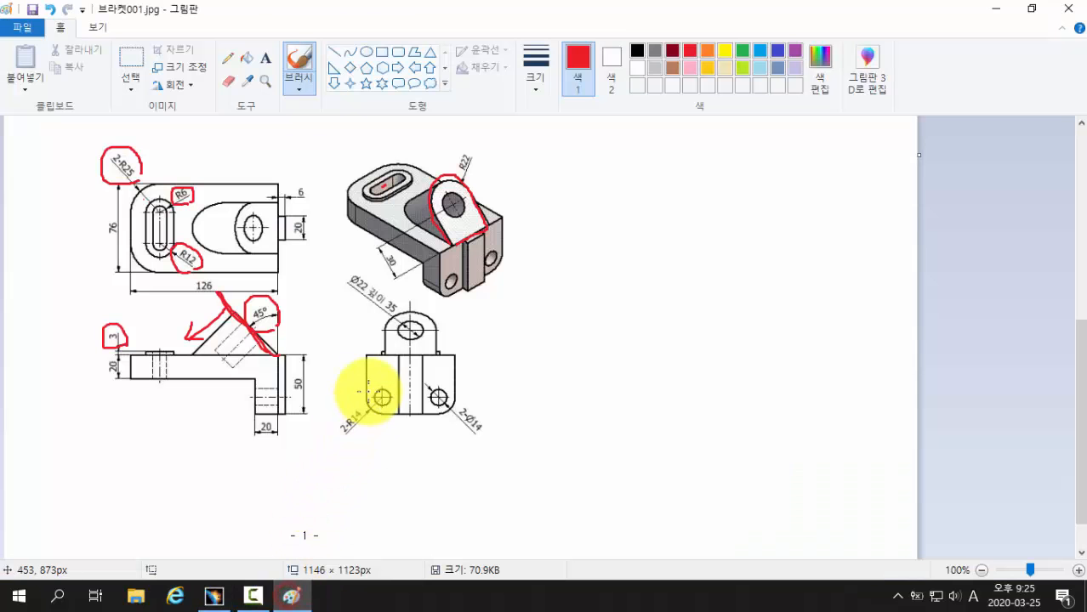
{"action": "mouse_move", "coordinate": [476, 440]}
{"action": "left_mouse_down"}
{"action": "mouse_move", "coordinate": [466, 402]}
{"action": "mouse_move", "coordinate": [484, 432]}
{"action": "left_mouse_up"}
{"action": "left_click", "coordinate": [215, 596]}
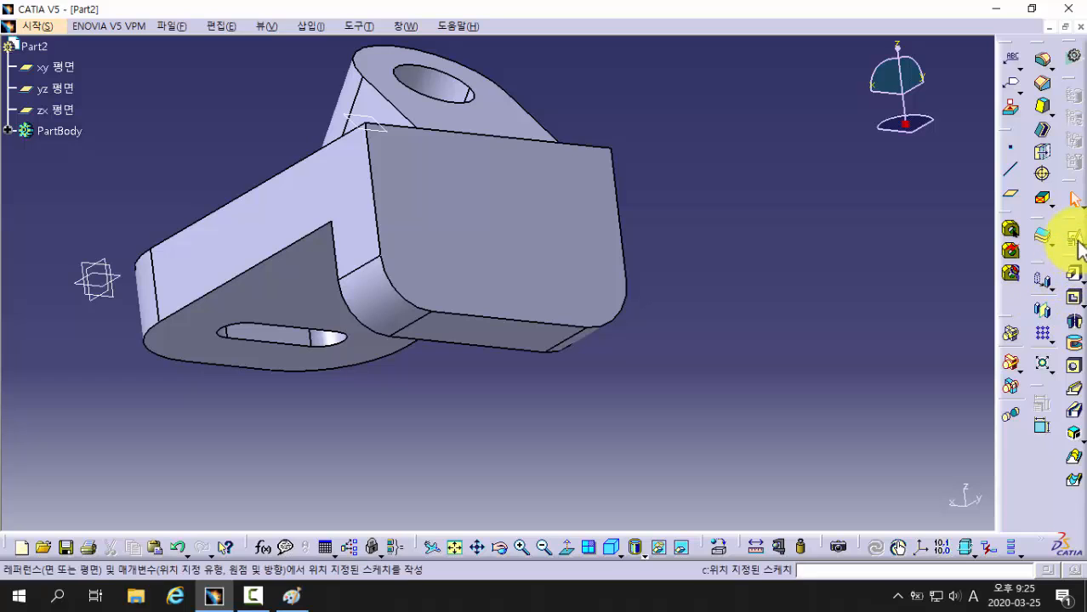
Open a positioned sketch on the vertical end face and draw an upright rectangle about 18 mm wide and 38 mm high in its middle.
{"action": "left_click", "coordinate": [1044, 304]}
{"action": "left_click", "coordinate": [544, 264]}
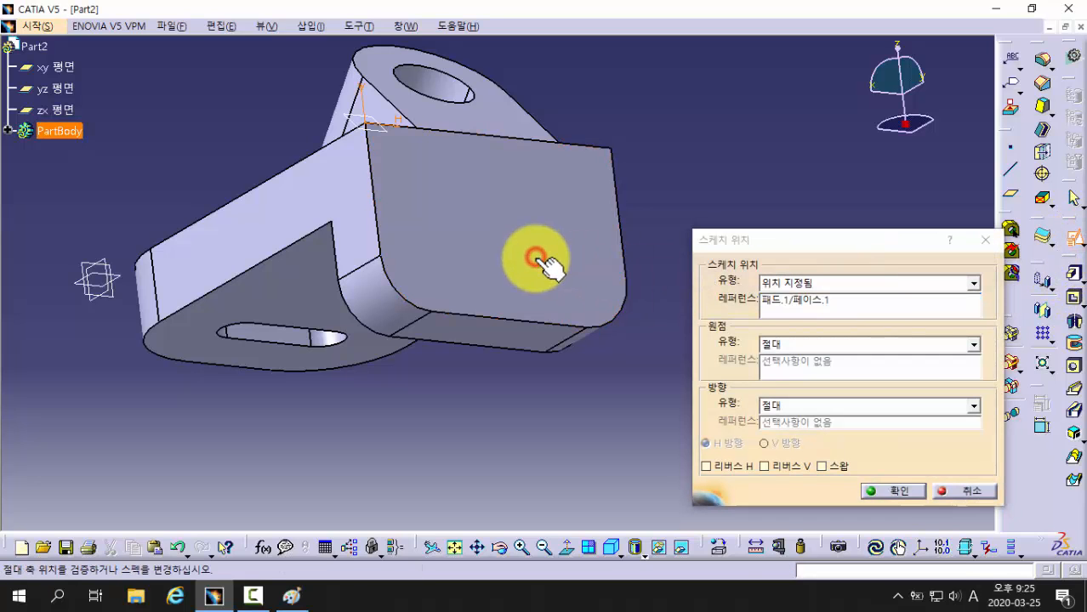
{"action": "left_click", "coordinate": [872, 495]}
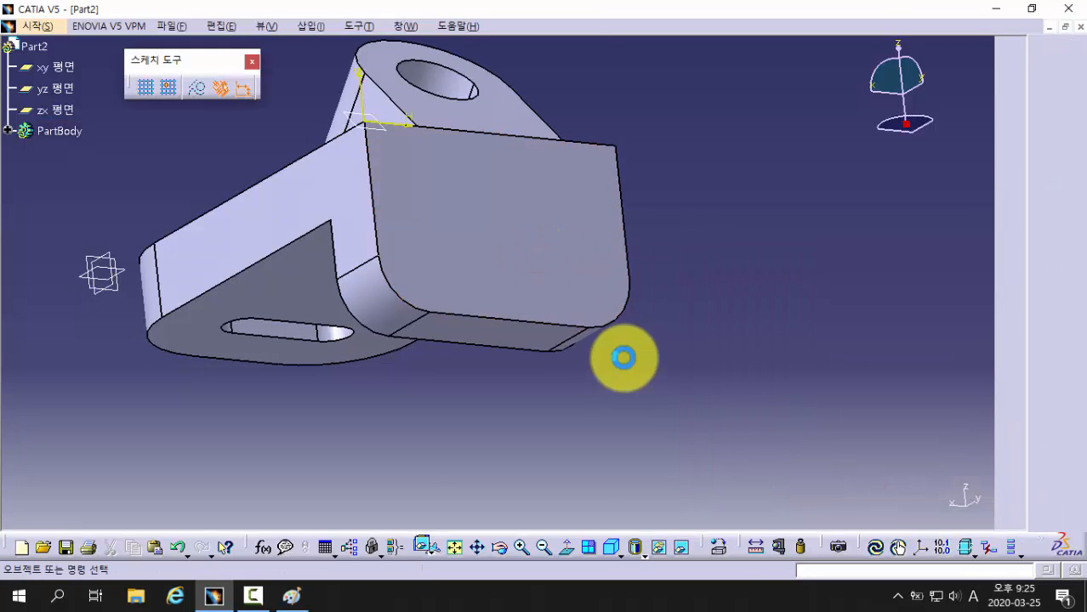
{"action": "left_click", "coordinate": [1043, 123]}
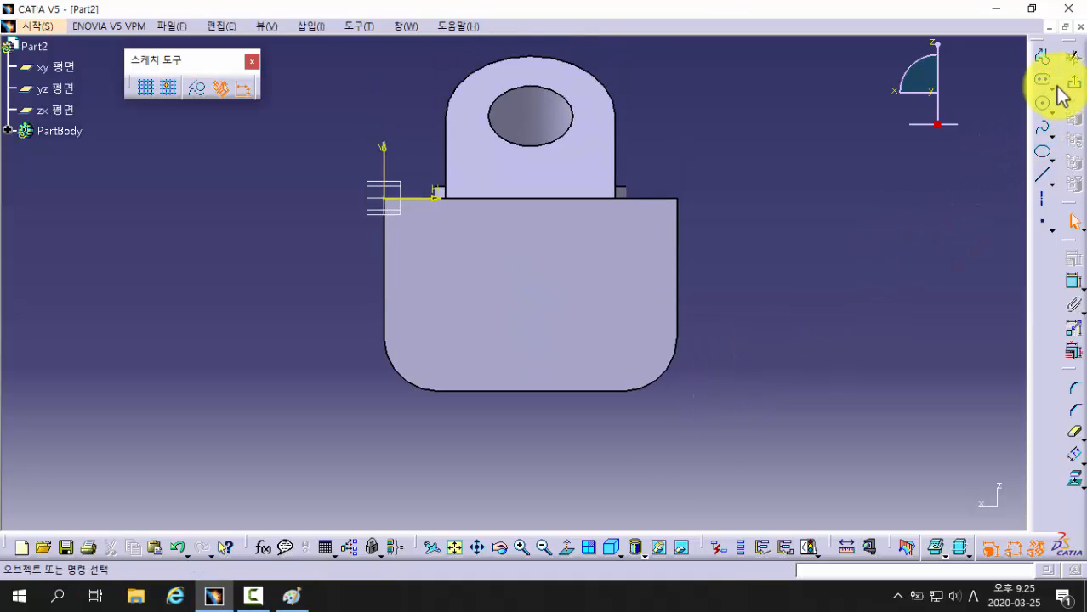
{"action": "left_click", "coordinate": [1053, 86]}
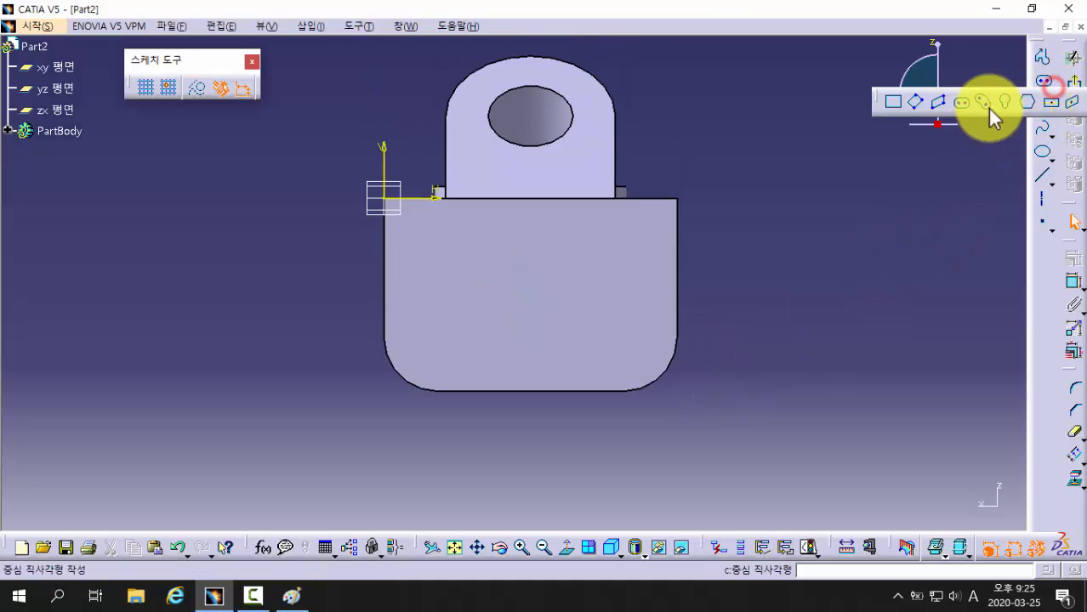
{"action": "left_click", "coordinate": [893, 103]}
{"action": "left_click", "coordinate": [496, 221]}
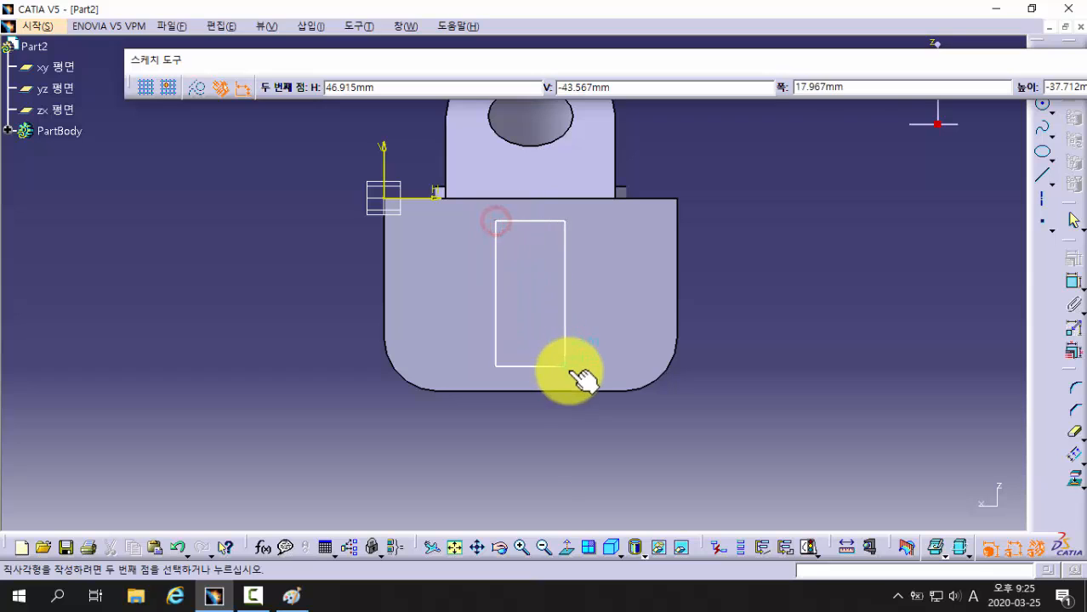
{"action": "left_click", "coordinate": [568, 370]}
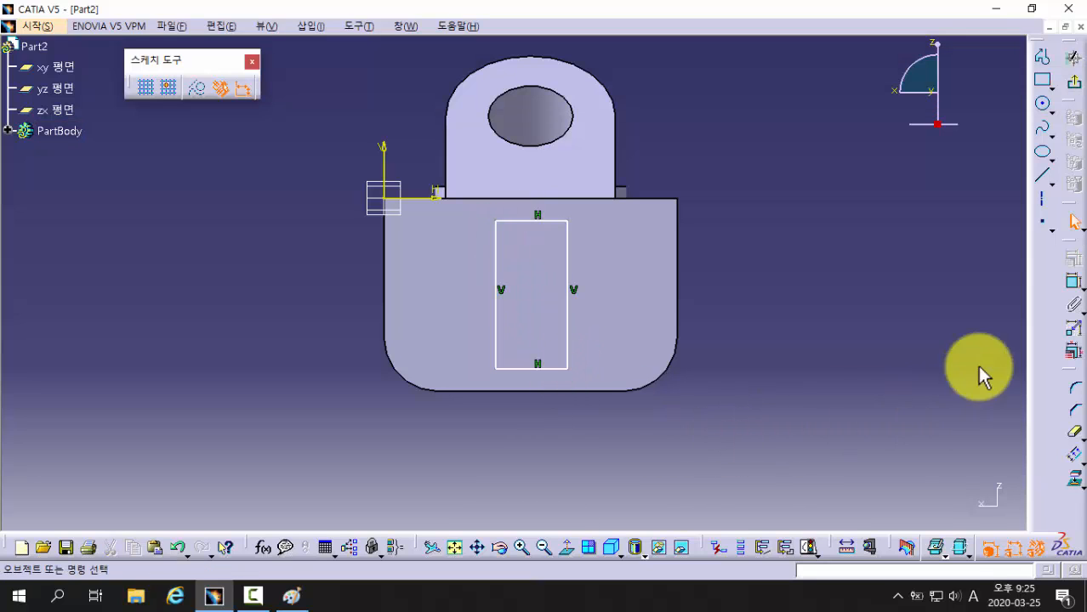
Make the rectangle's top and bottom sides coincident with the top and bottom edges of the end face.
{"action": "left_click", "coordinate": [521, 199]}
{"action": "right_click", "coordinate": [521, 220]}
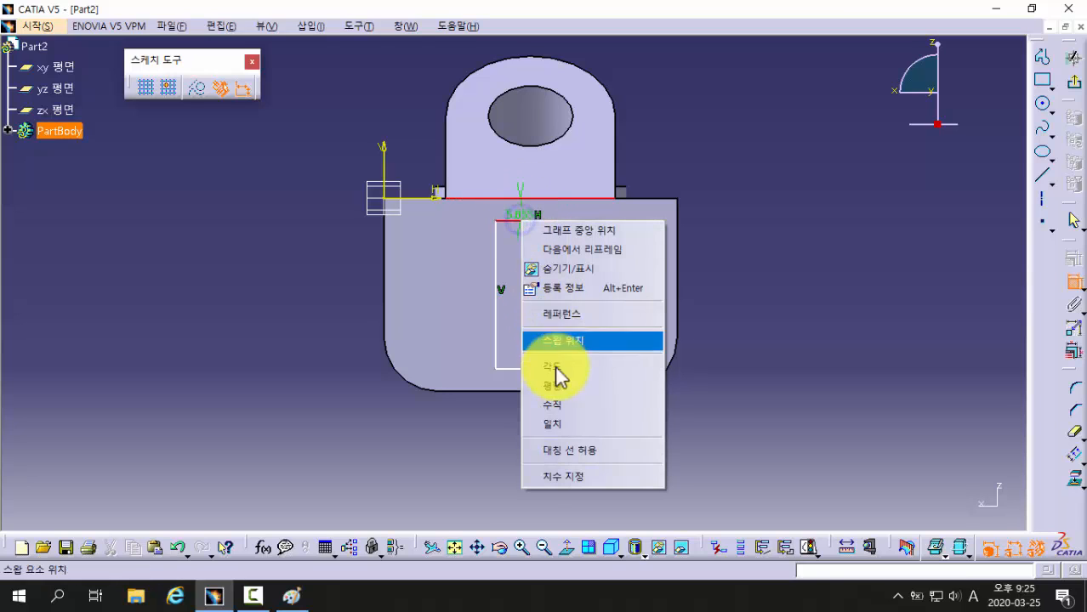
{"action": "left_click", "coordinate": [558, 432]}
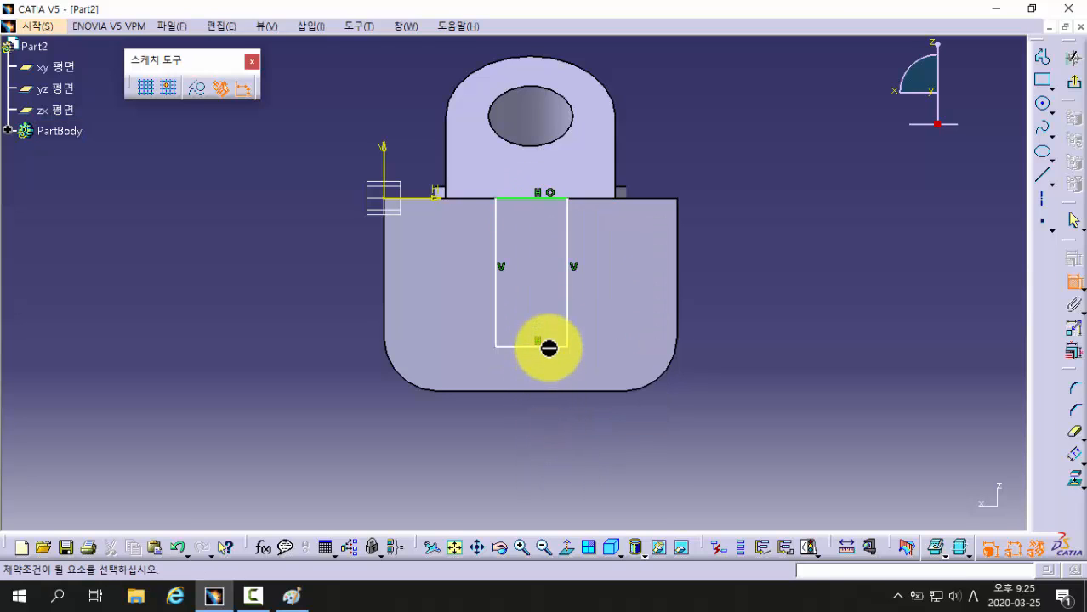
{"action": "left_click", "coordinate": [549, 348]}
{"action": "right_click", "coordinate": [552, 391]}
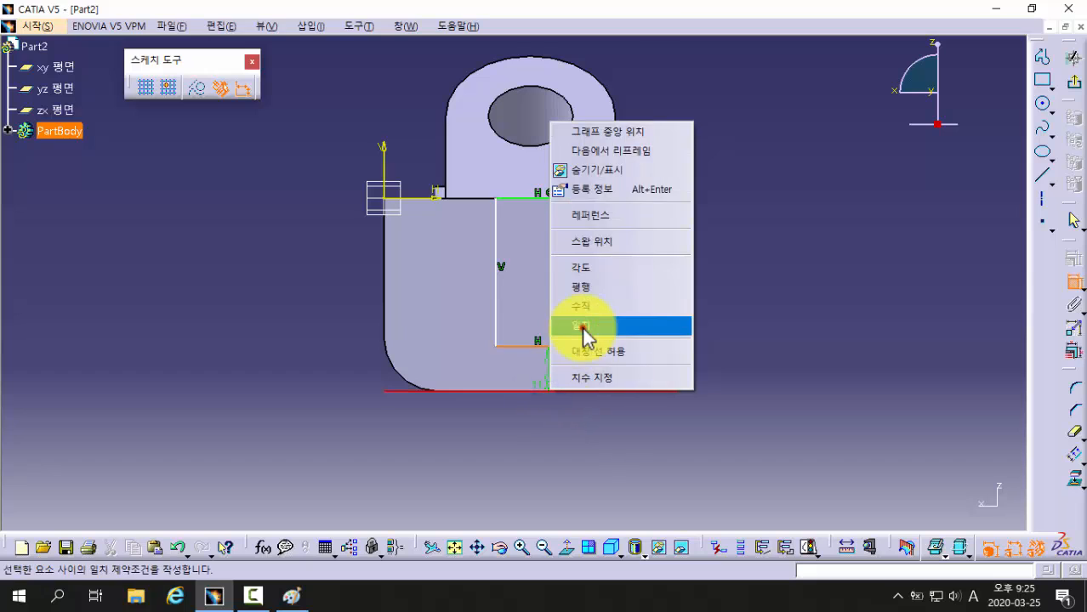
{"action": "left_click", "coordinate": [587, 327]}
Dimension the rectangle's width between its vertical sides and set it to 20 mm.
{"action": "left_click", "coordinate": [567, 353]}
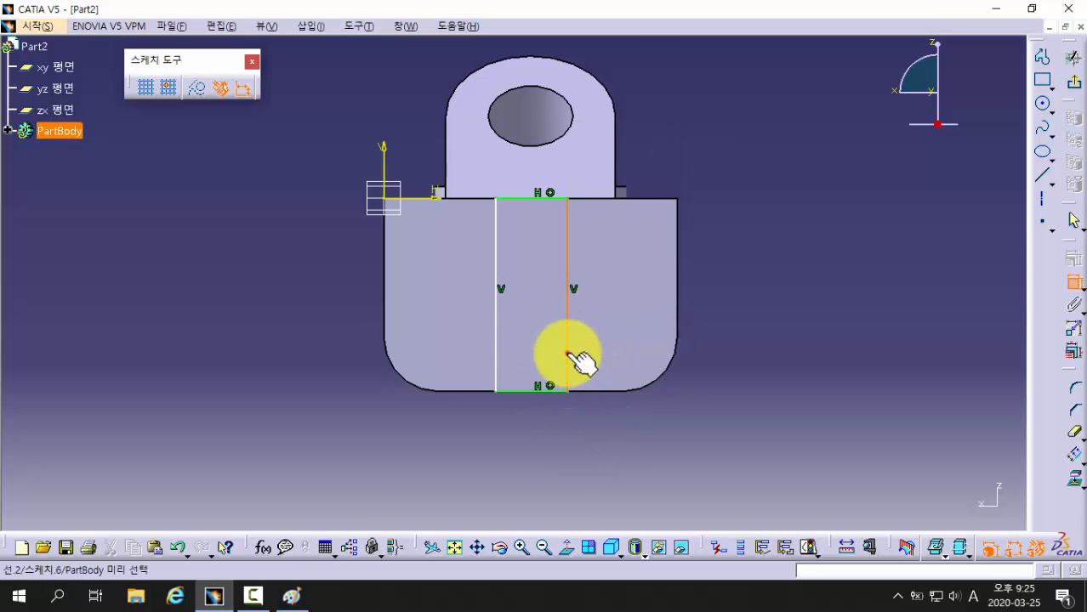
{"action": "left_click", "coordinate": [496, 346]}
{"action": "left_click", "coordinate": [536, 433]}
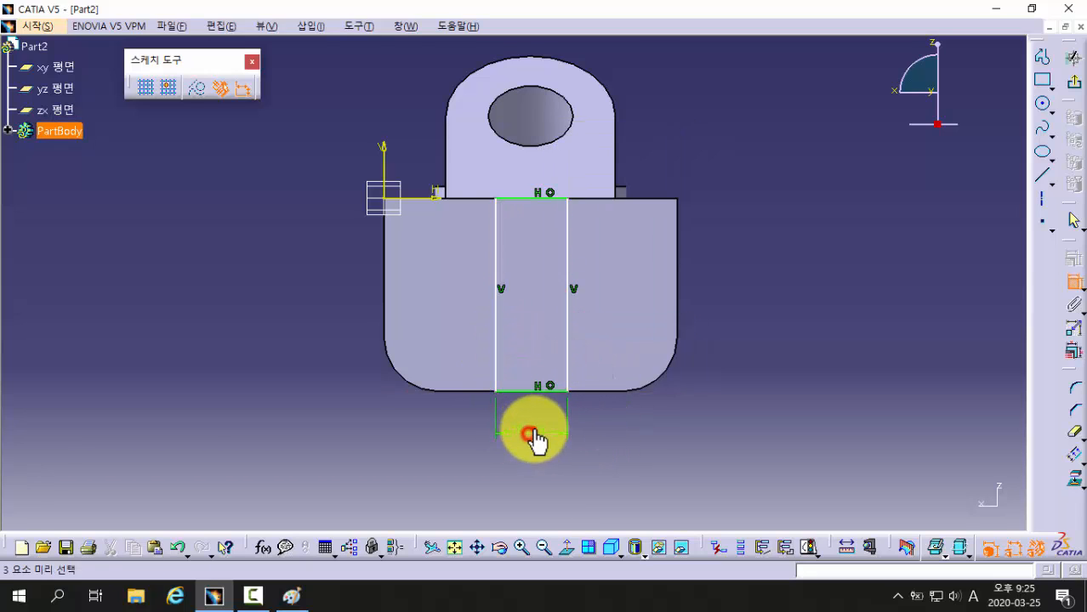
{"action": "double_click", "coordinate": [533, 429]}
{"action": "key", "text": "Return"}
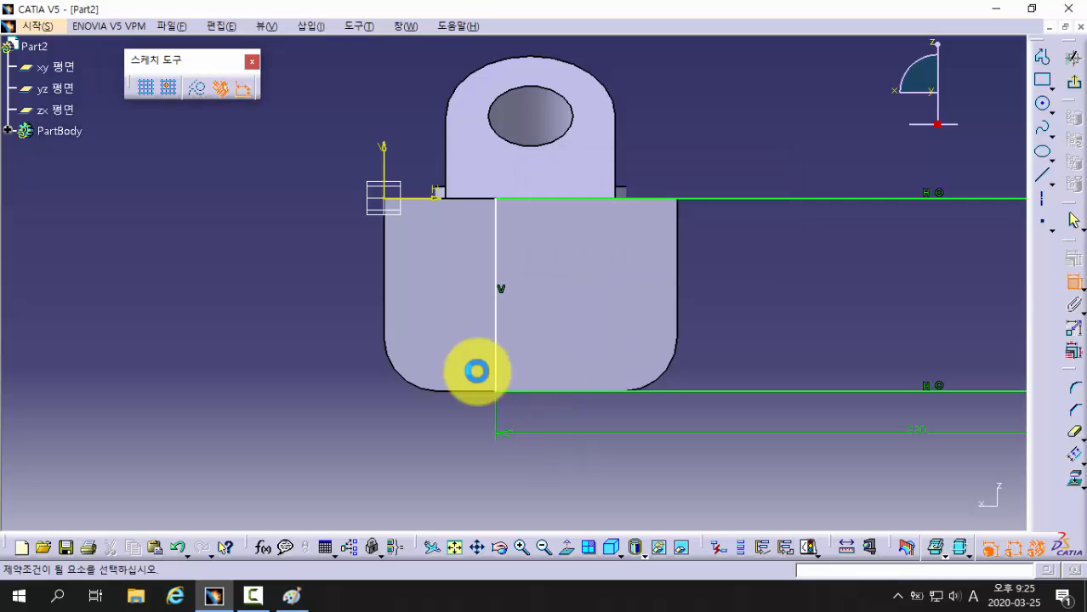
{"action": "double_click", "coordinate": [914, 431]}
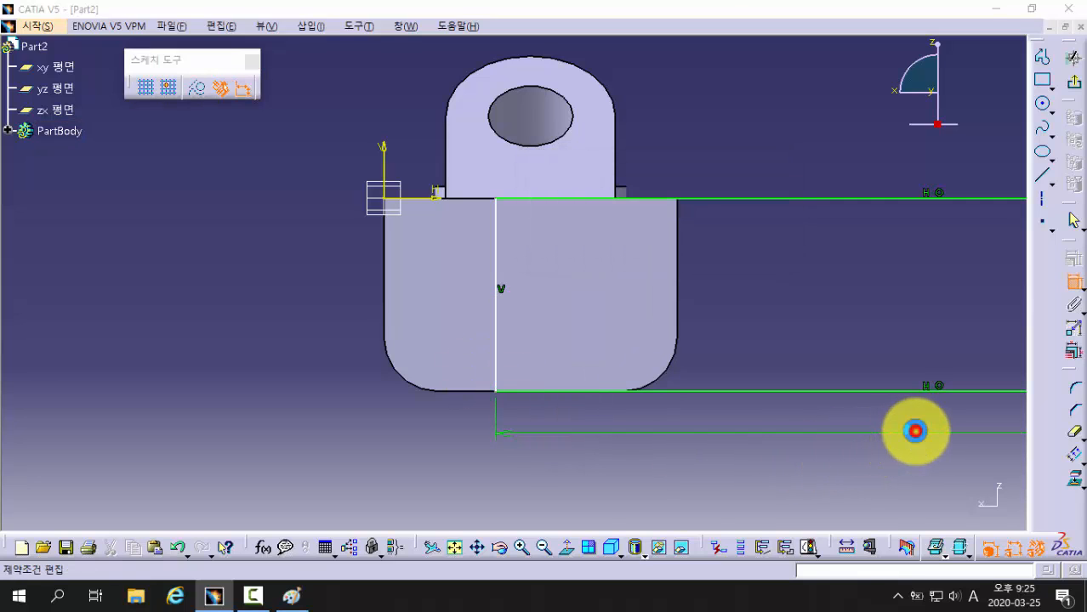
{"action": "type", "text": "20"}
{"action": "key", "text": "Return"}
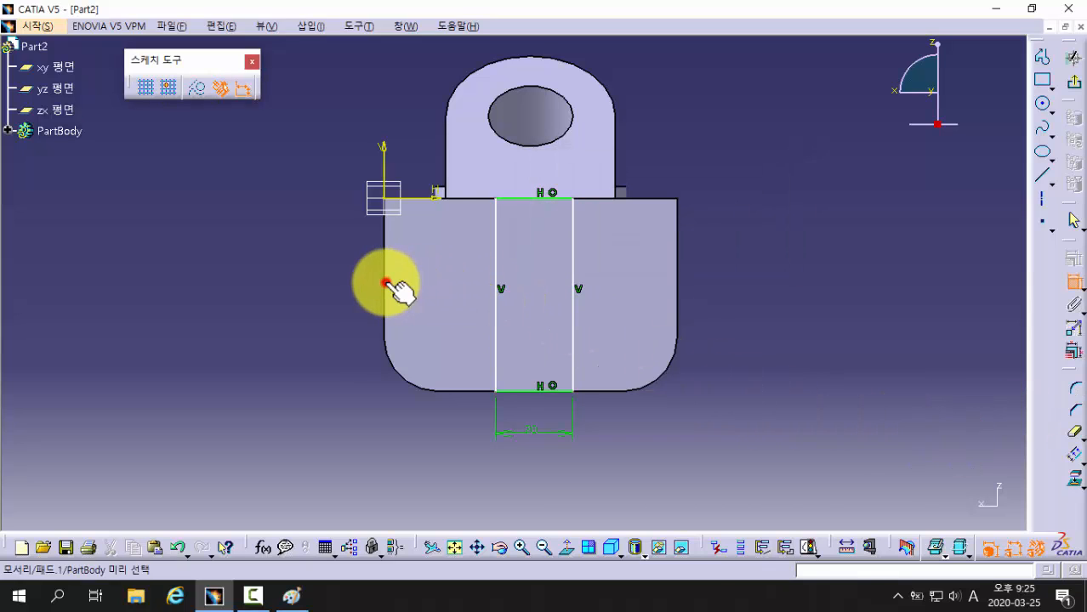
Dimension the distance from the end face's left edge to the rectangle's left side, set it to 28 mm, and exit the sketch.
{"action": "left_click", "coordinate": [385, 282]}
{"action": "left_click", "coordinate": [495, 301]}
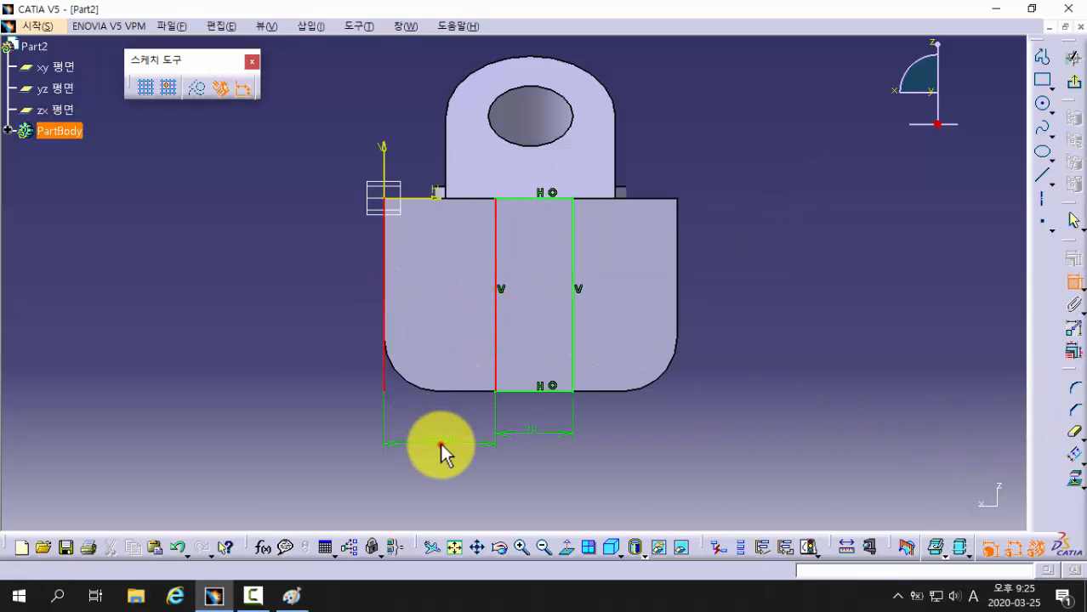
{"action": "left_click", "coordinate": [441, 445]}
{"action": "double_click", "coordinate": [443, 443]}
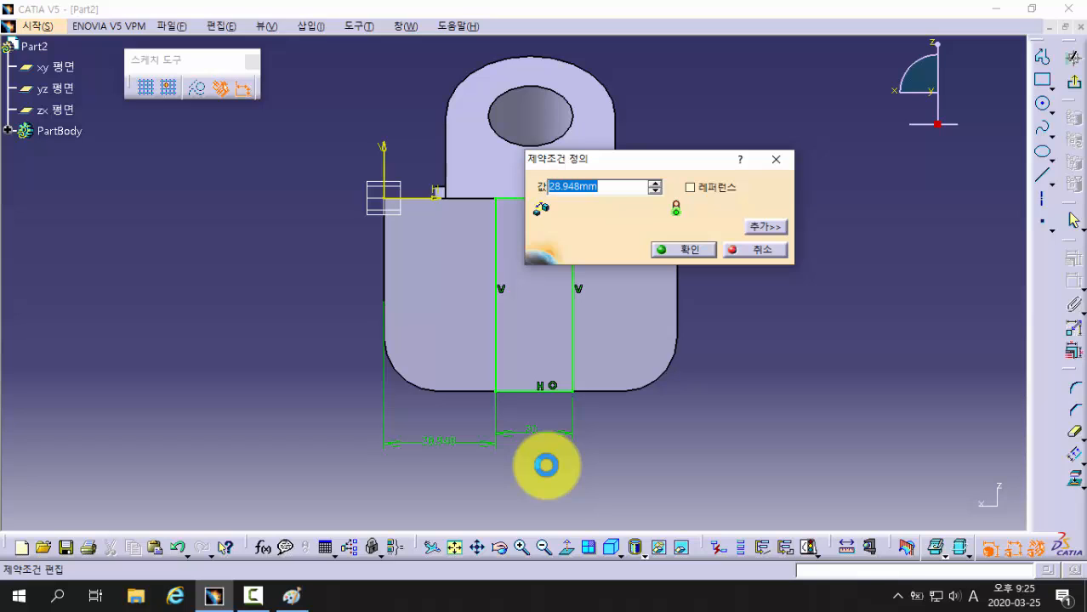
{"action": "key", "text": "Return"}
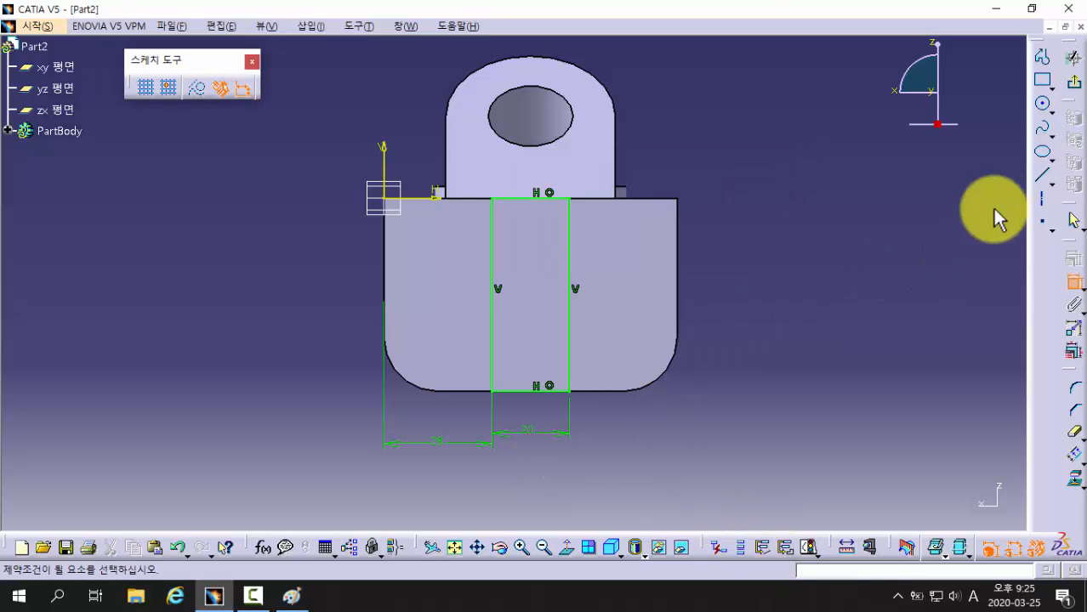
{"action": "left_click", "coordinate": [1075, 86]}
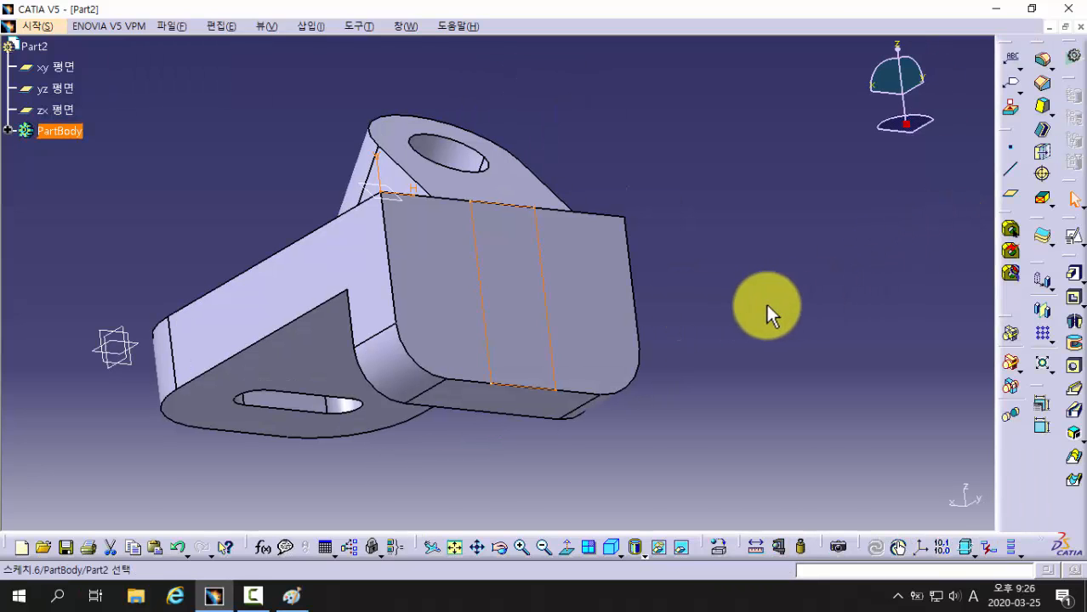
Check the rib thickness in the drawing and pad the rectangle sketch with a Dimension limit and a length of 6 mm.
{"action": "left_click", "coordinate": [1075, 274]}
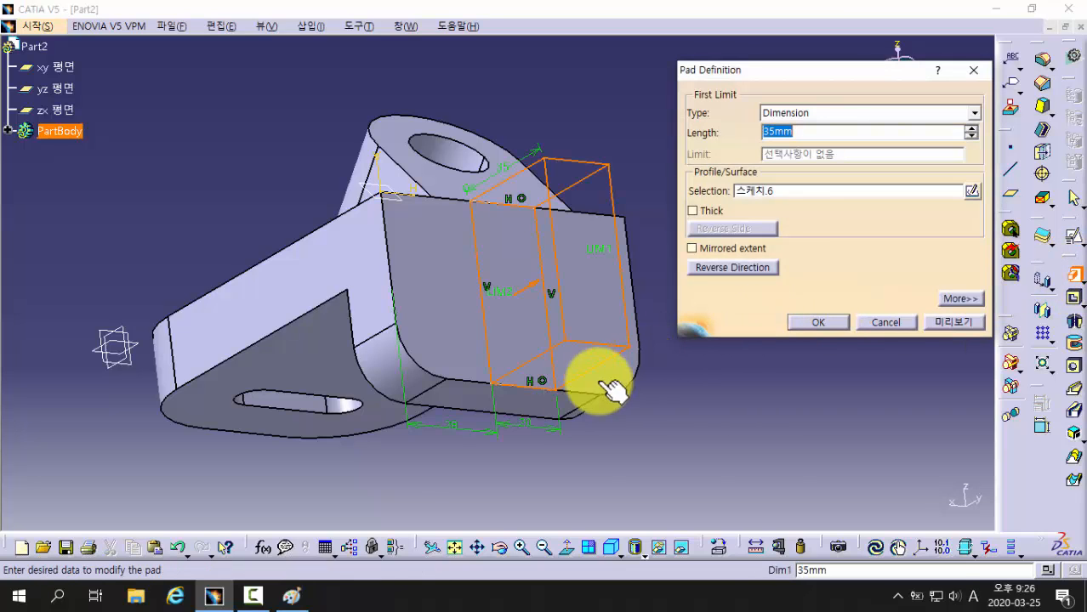
{"action": "left_click", "coordinate": [290, 595]}
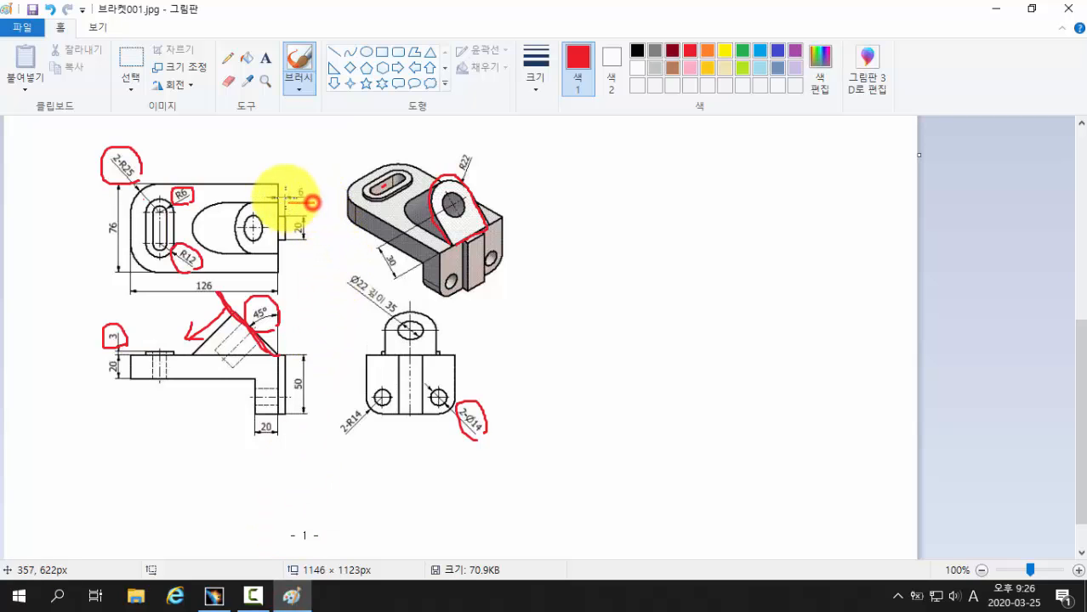
{"action": "left_click", "coordinate": [213, 595]}
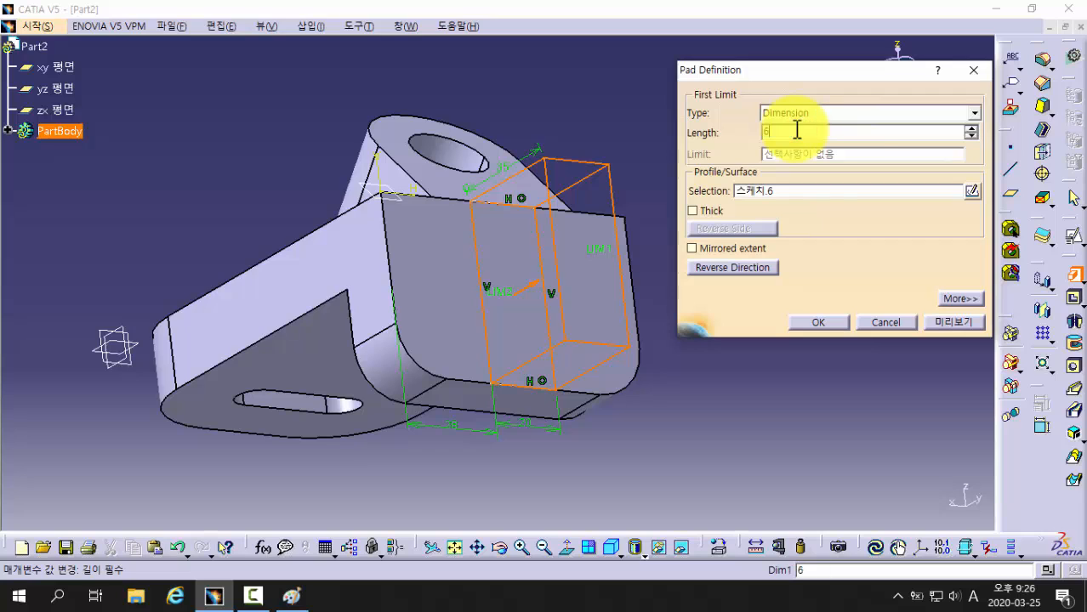
{"action": "left_click", "coordinate": [953, 322]}
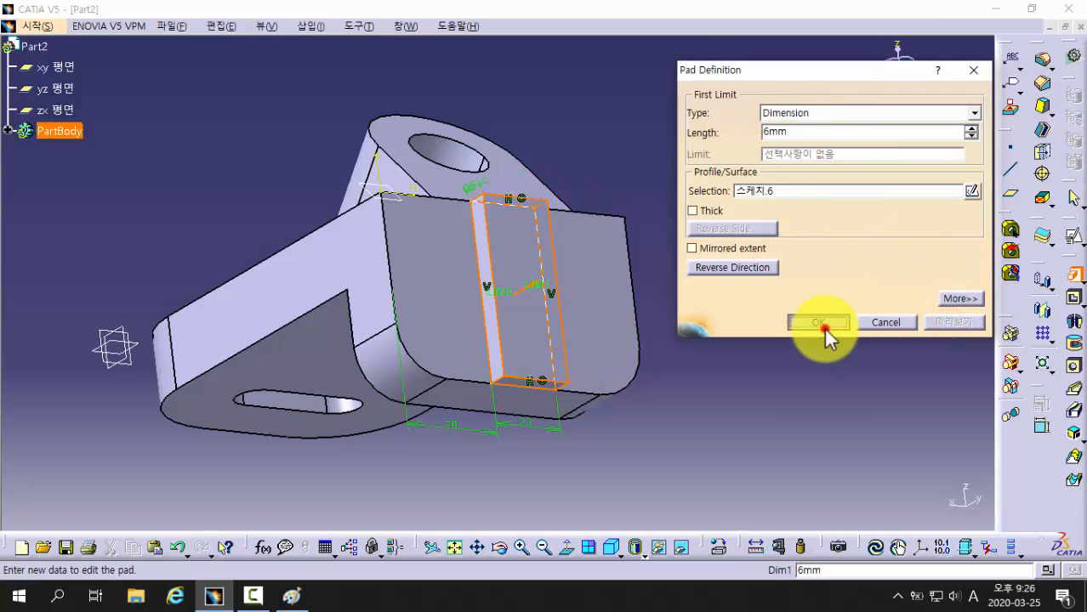
{"action": "left_click", "coordinate": [821, 324]}
{"action": "left_click", "coordinate": [764, 399]}
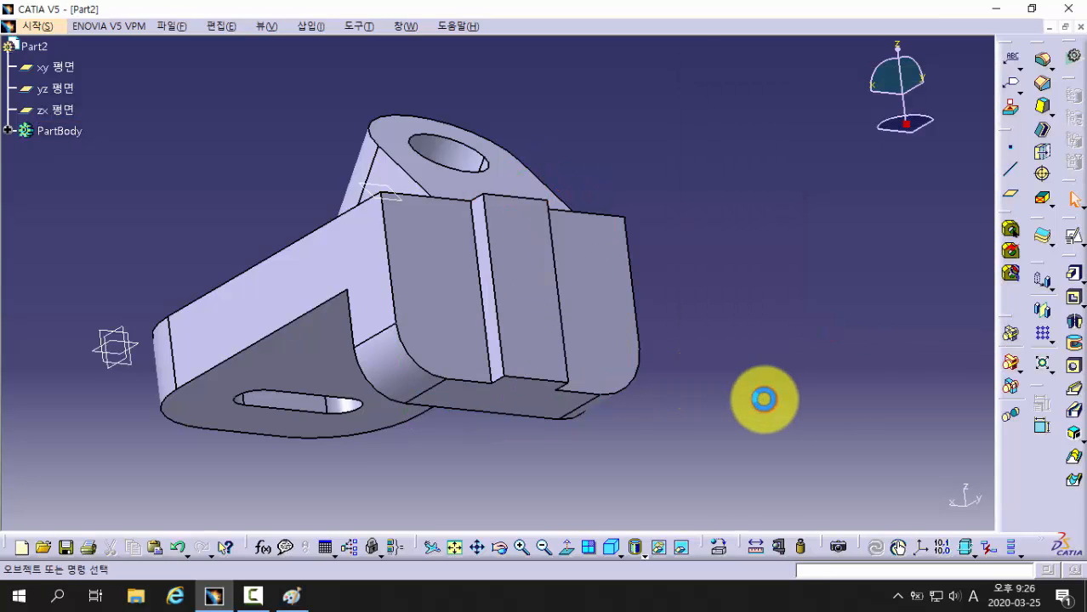
Open a positioned sketch on the vertical end face and draw a circle of about 6.6 mm radius on each side of the rib.
{"action": "left_click", "coordinate": [1075, 244]}
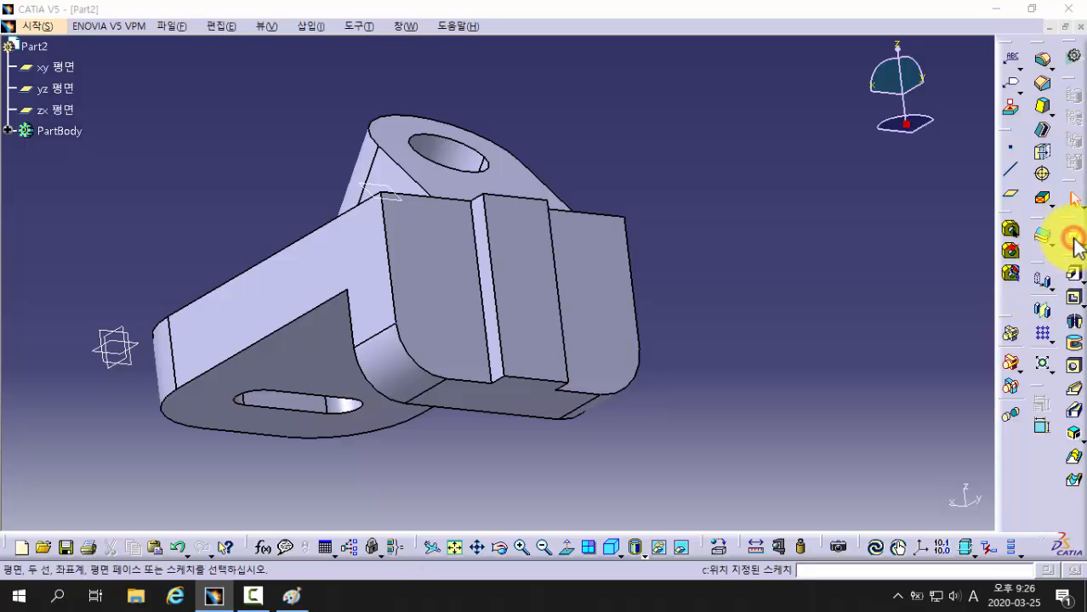
{"action": "middle_click_drag", "start_coordinate": [649, 435], "coordinate": [630, 411]}
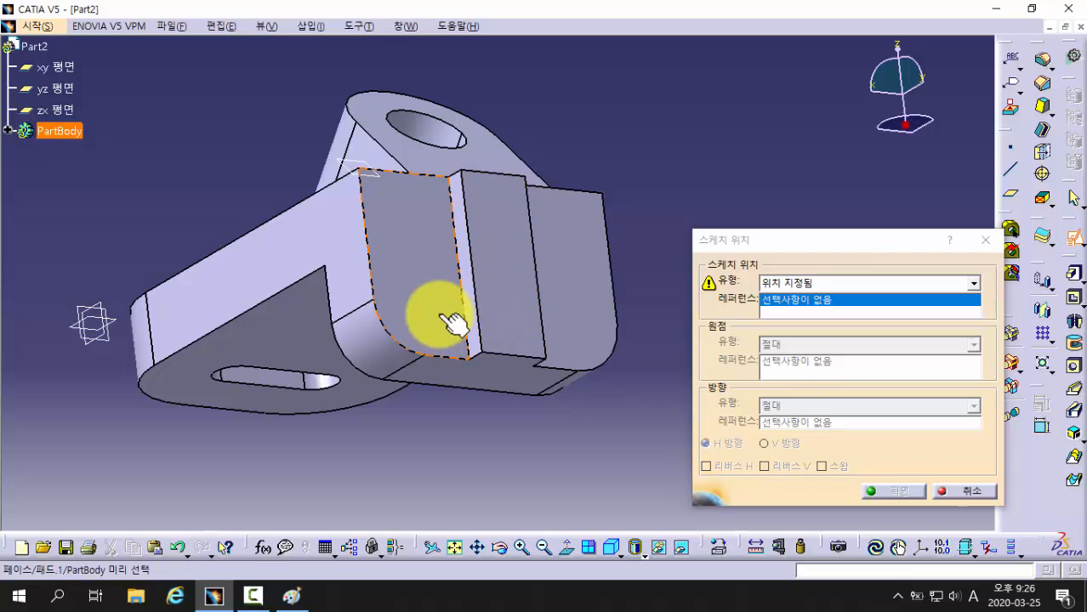
{"action": "left_click", "coordinate": [509, 321]}
{"action": "left_click", "coordinate": [879, 491]}
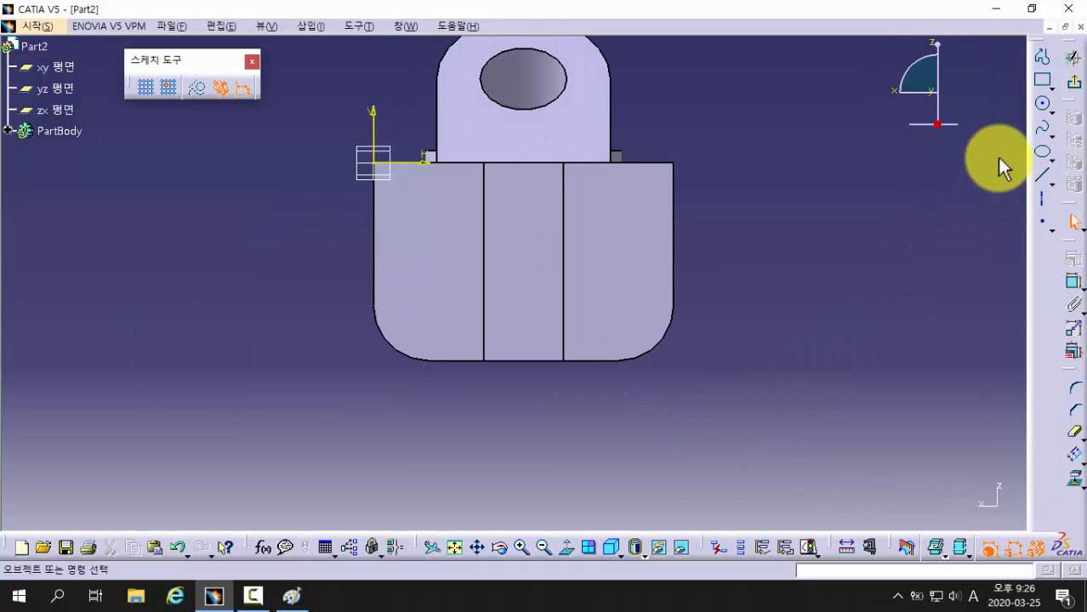
{"action": "left_click", "coordinate": [1042, 103]}
{"action": "left_click", "coordinate": [424, 278]}
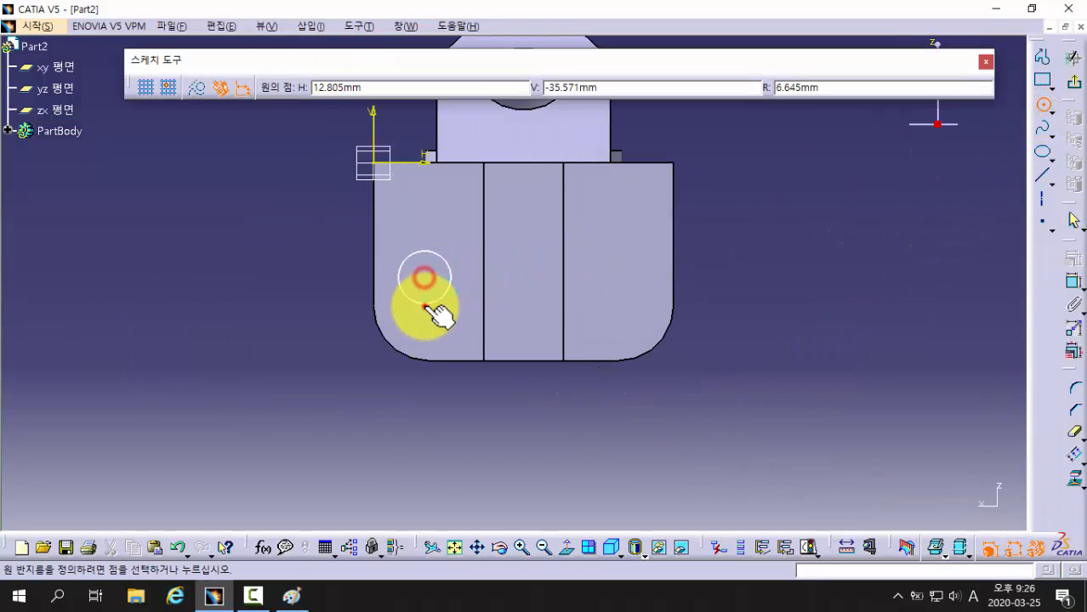
{"action": "left_click", "coordinate": [425, 306]}
{"action": "left_click", "coordinate": [1043, 104]}
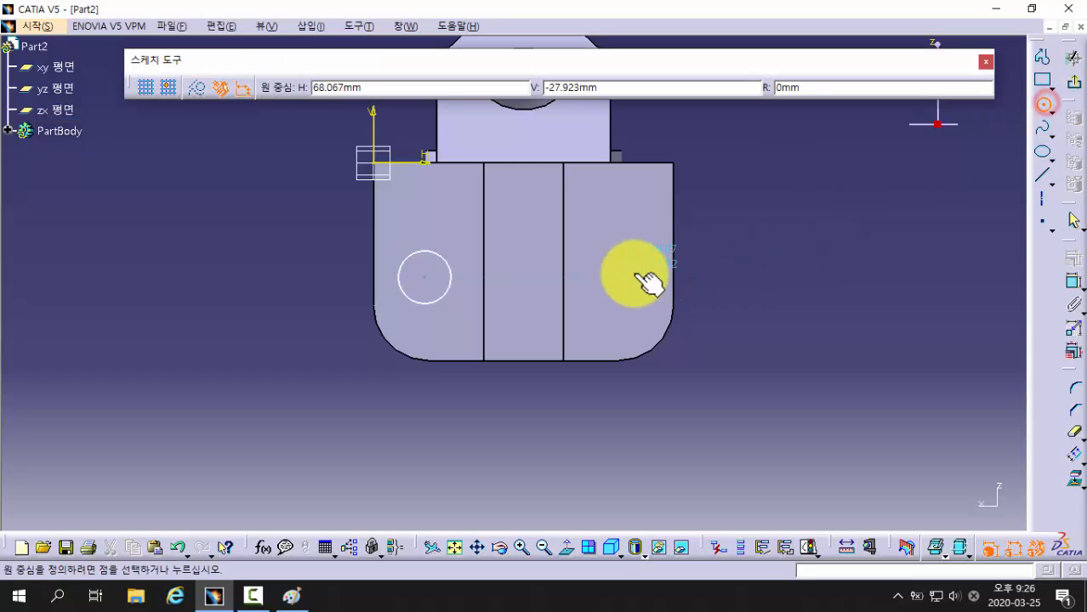
{"action": "left_click", "coordinate": [631, 276]}
{"action": "left_click", "coordinate": [634, 304]}
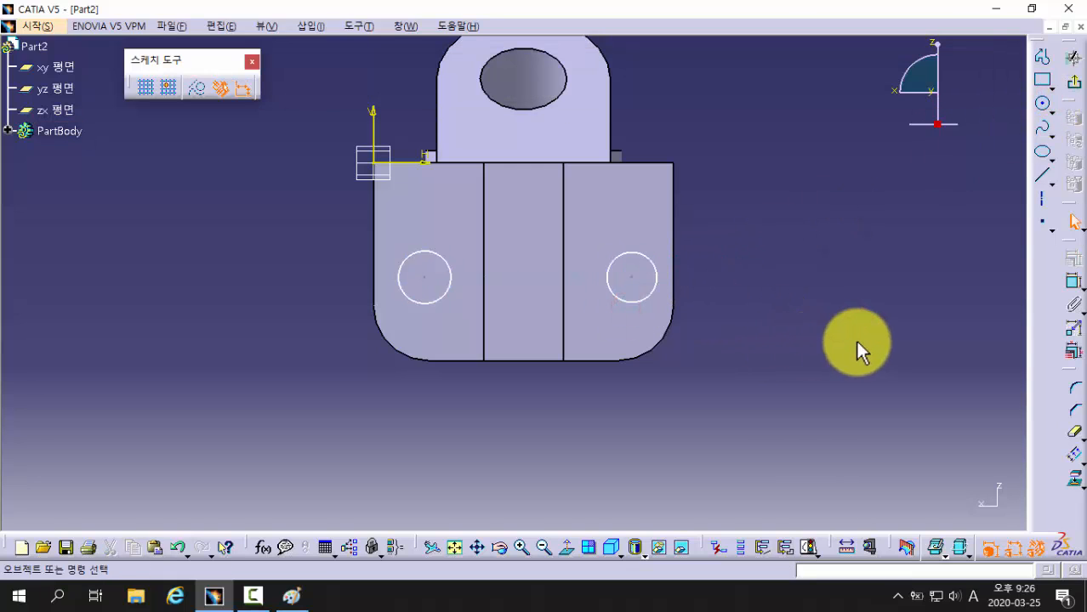
Make the left circle concentric with the rounded lower-left corner of the end face.
{"action": "left_click", "coordinate": [1069, 284]}
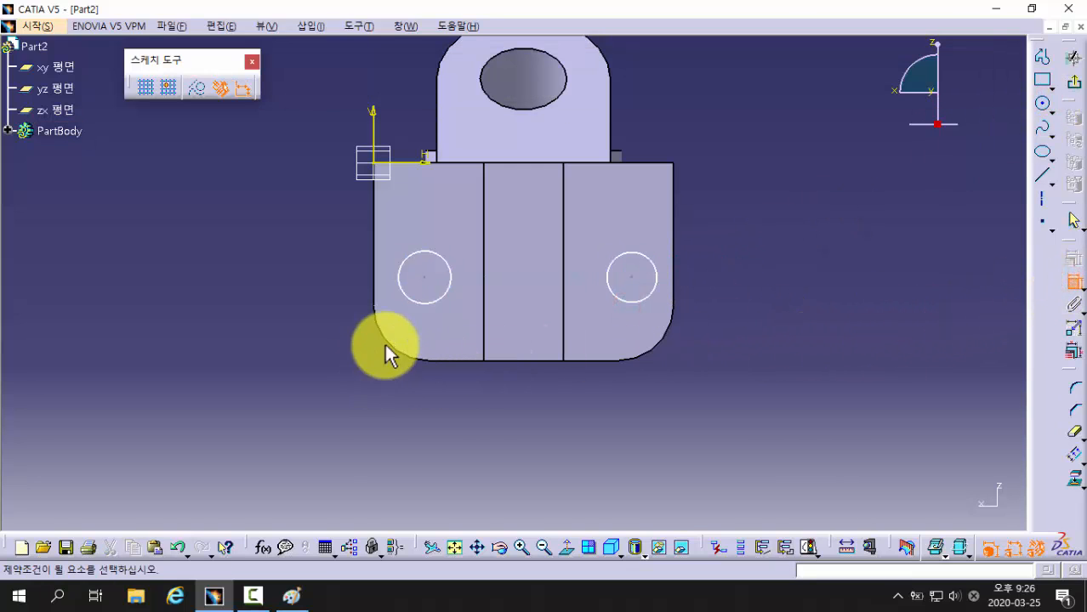
{"action": "left_click", "coordinate": [414, 302]}
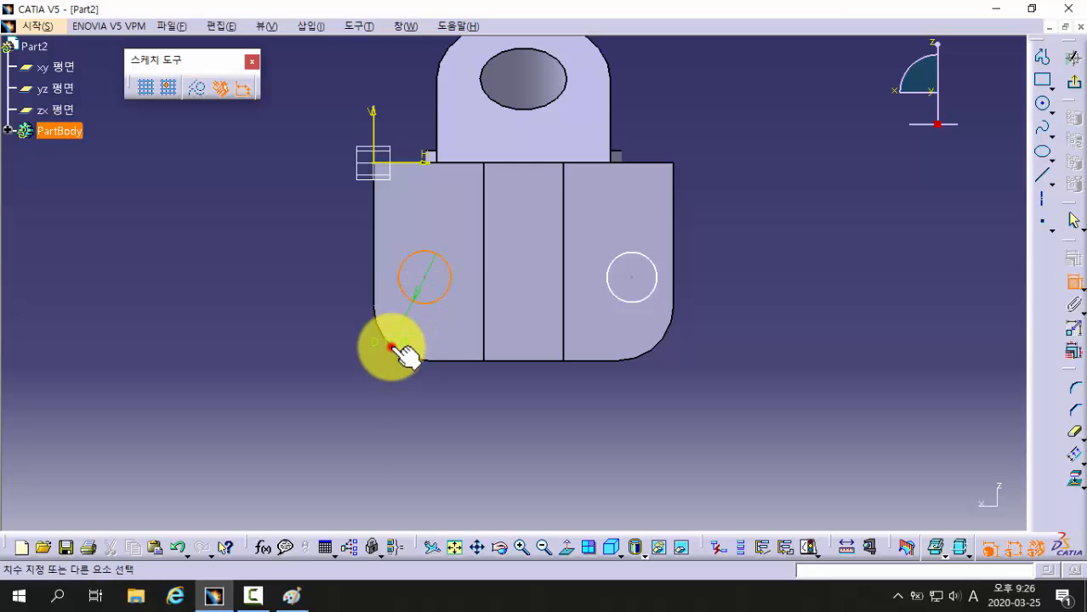
{"action": "right_click", "coordinate": [302, 297]}
{"action": "left_click", "coordinate": [337, 413]}
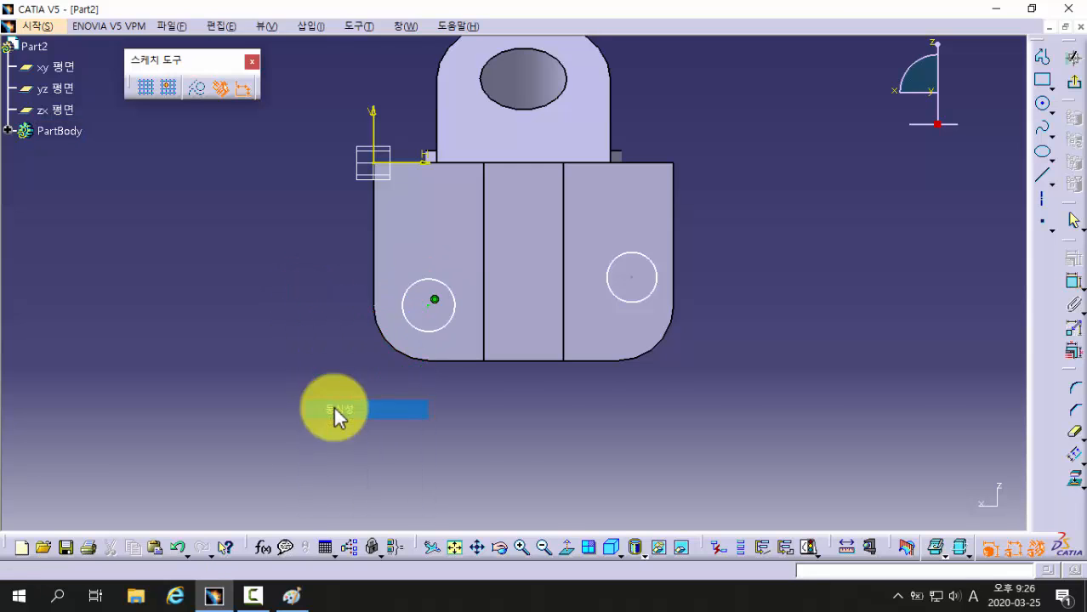
Make the right circle concentric with the rounded lower-right corner of the end face.
{"action": "left_click", "coordinate": [644, 297]}
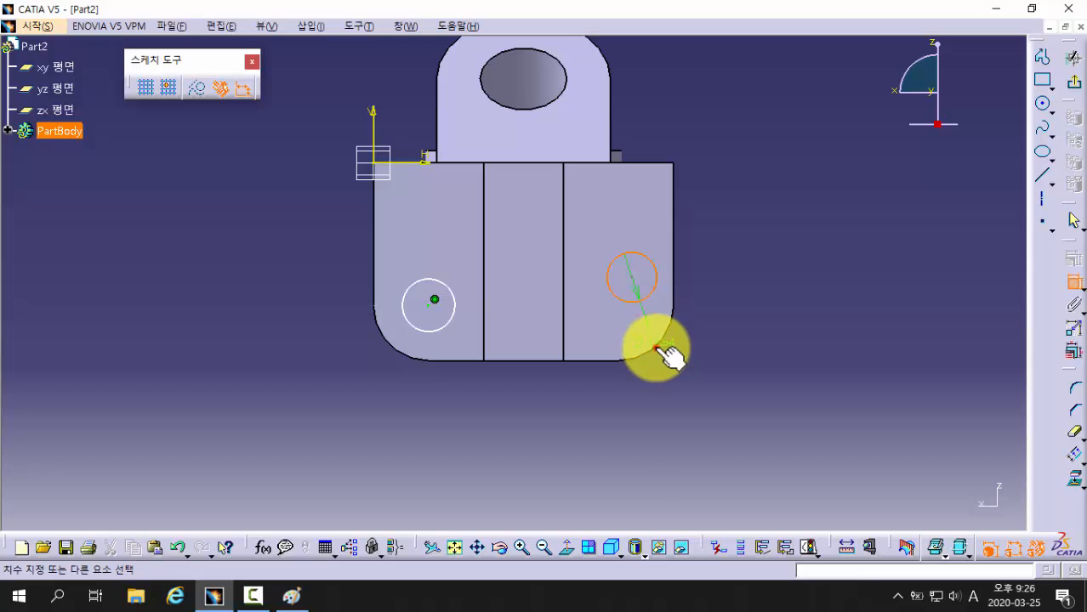
{"action": "right_click", "coordinate": [728, 300]}
{"action": "left_click", "coordinate": [774, 414]}
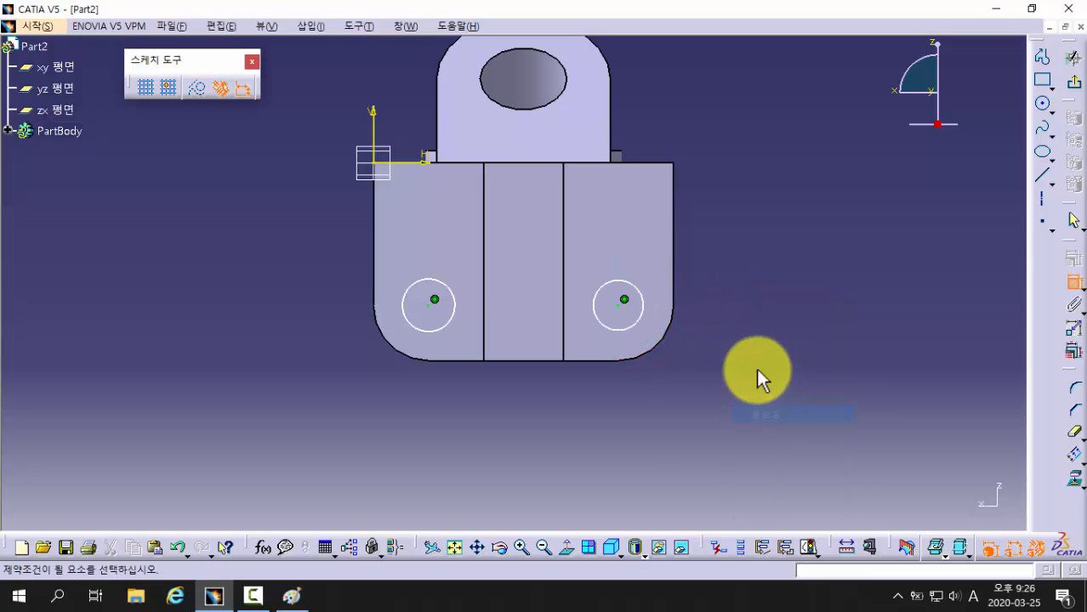
Dimension the diameters of the right and left circles, set each to 14 mm, and exit the sketch.
{"action": "left_click", "coordinate": [650, 298]}
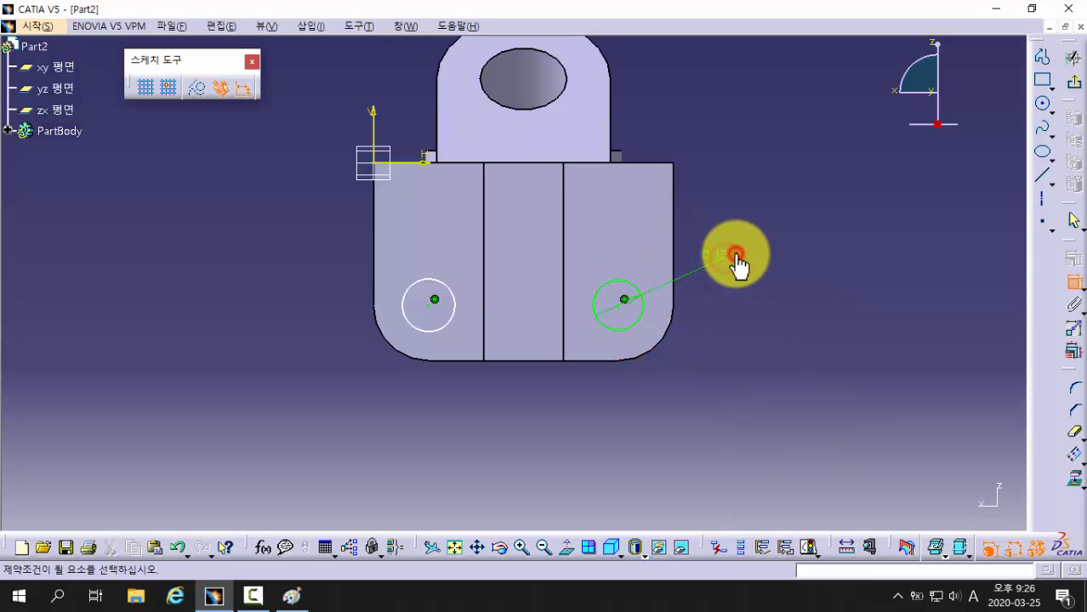
{"action": "double_click", "coordinate": [735, 254]}
{"action": "type", "text": "14"}
{"action": "key", "text": "Return"}
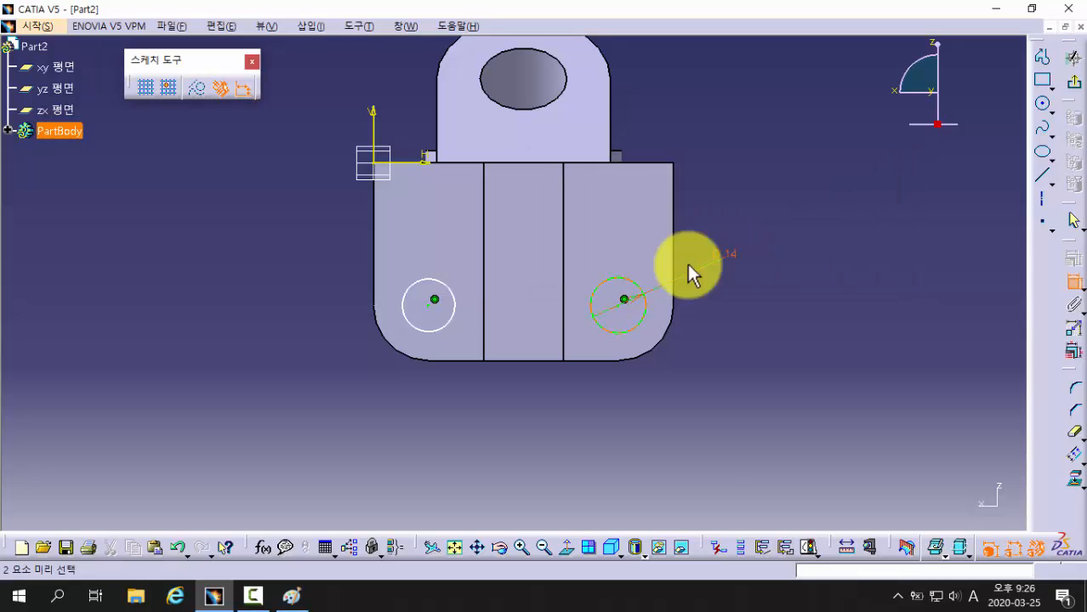
{"action": "left_click", "coordinate": [403, 305]}
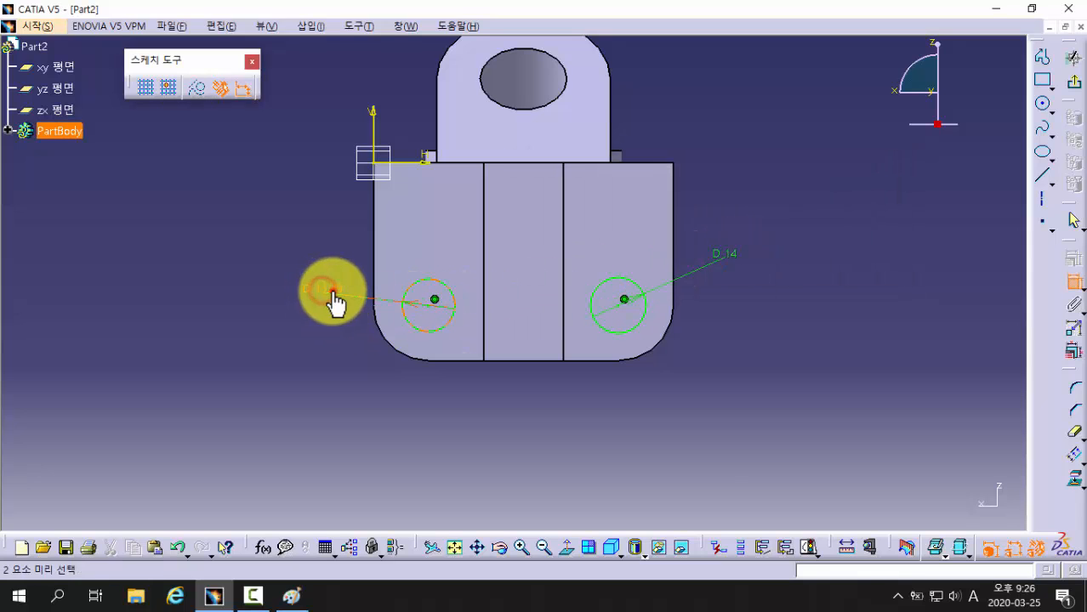
{"action": "double_click", "coordinate": [322, 290]}
{"action": "type", "text": "1"}
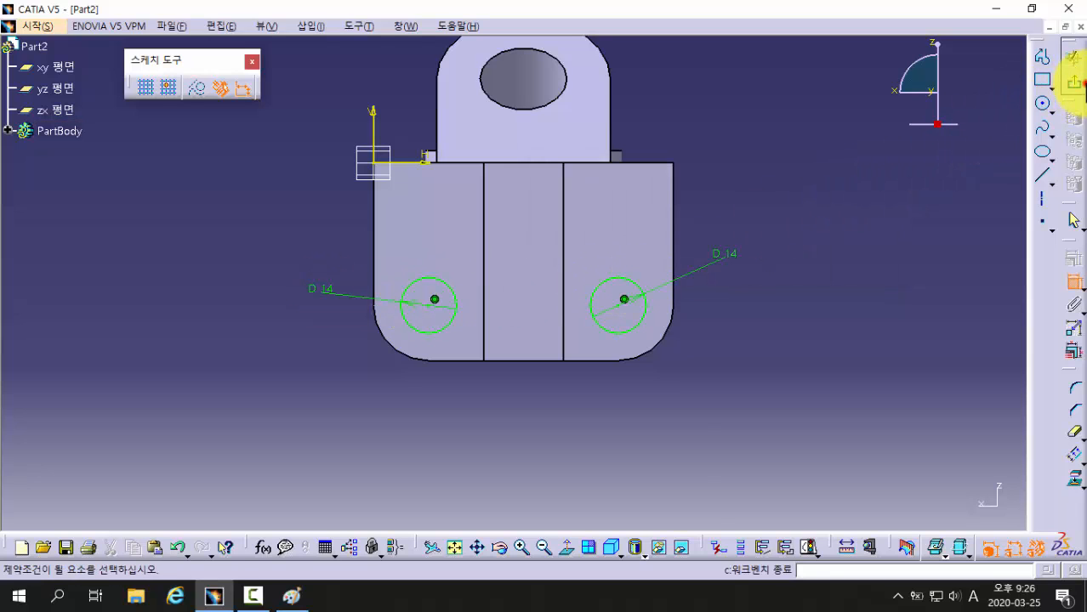
{"action": "left_click", "coordinate": [1076, 82]}
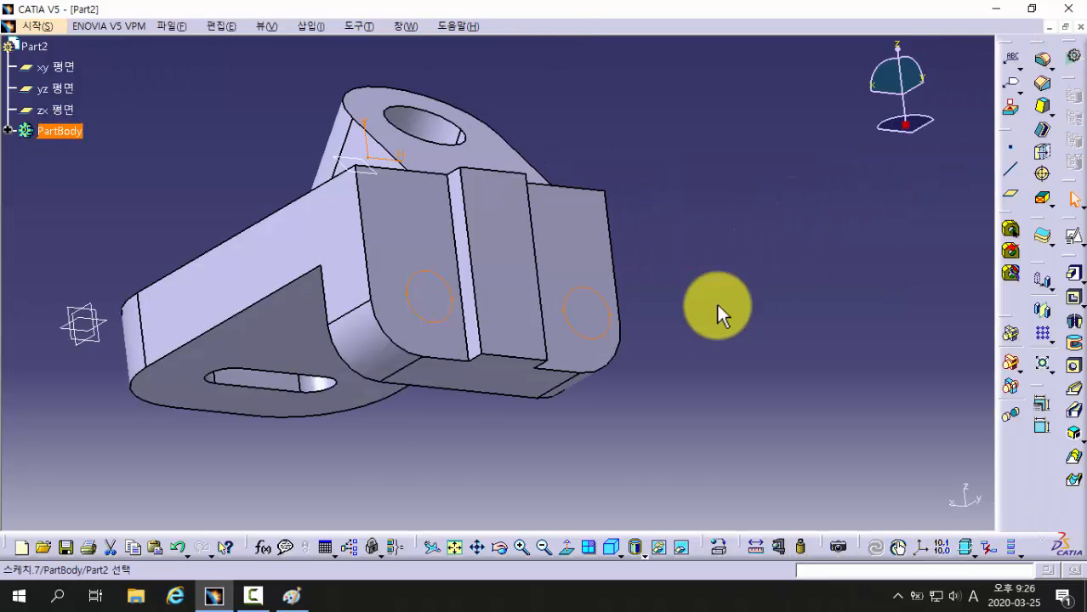
Pocket the two-circle sketch through the end plate with an Up to last limit.
{"action": "mouse_move", "coordinate": [718, 308]}
{"action": "middle_mouse_down"}
{"action": "mouse_move", "coordinate": [735, 265]}
{"action": "mouse_move", "coordinate": [469, 304]}
{"action": "mouse_move", "coordinate": [517, 417]}
{"action": "mouse_move", "coordinate": [503, 344]}
{"action": "mouse_move", "coordinate": [660, 287]}
{"action": "mouse_move", "coordinate": [591, 324]}
{"action": "mouse_move", "coordinate": [591, 315]}
{"action": "middle_mouse_up"}
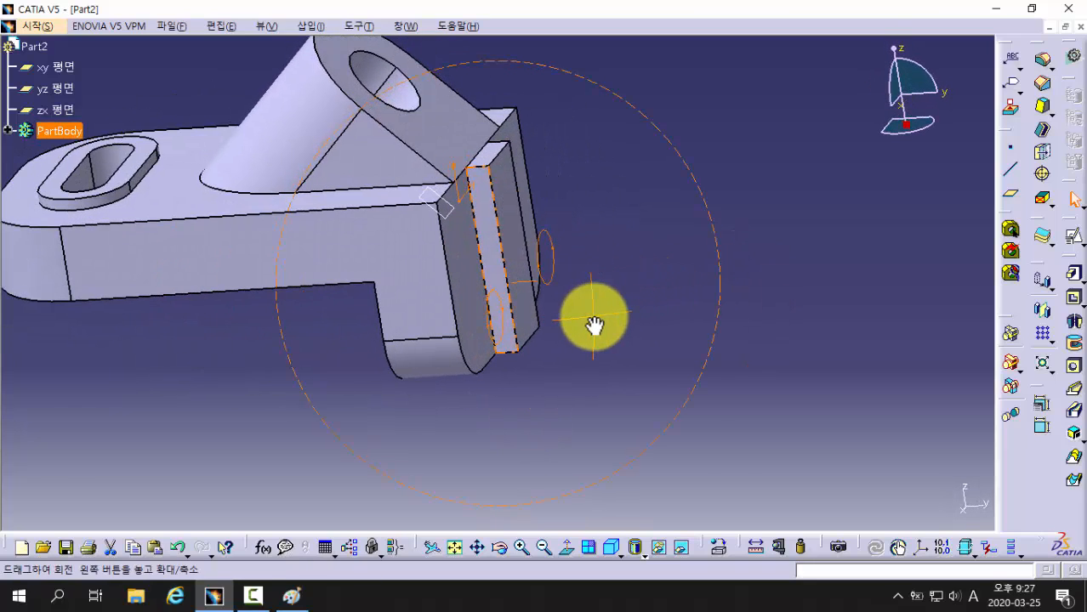
{"action": "left_click", "coordinate": [1075, 299]}
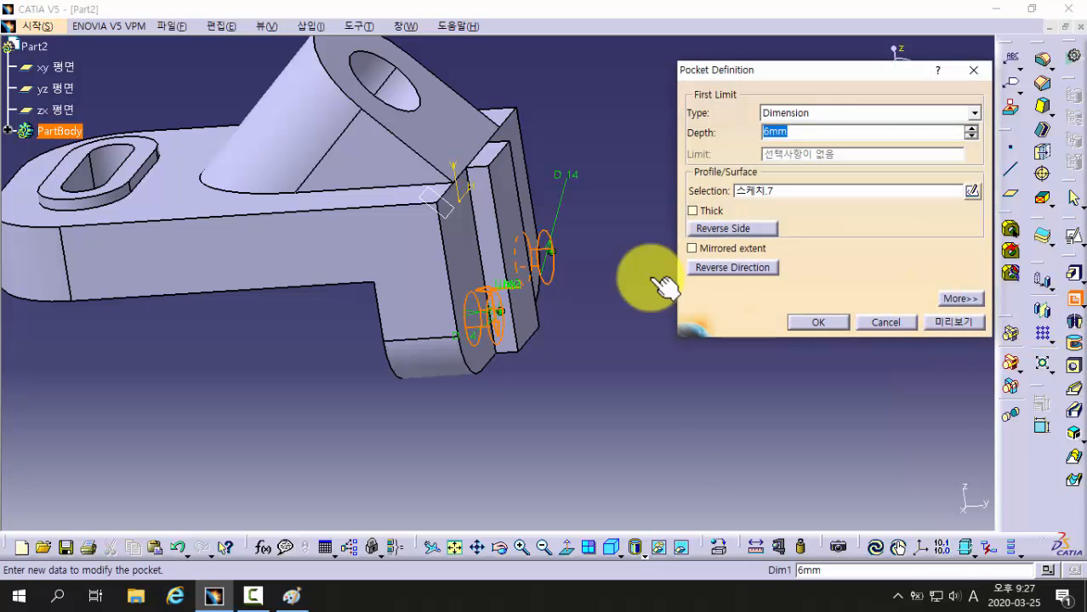
{"action": "left_click", "coordinate": [789, 116]}
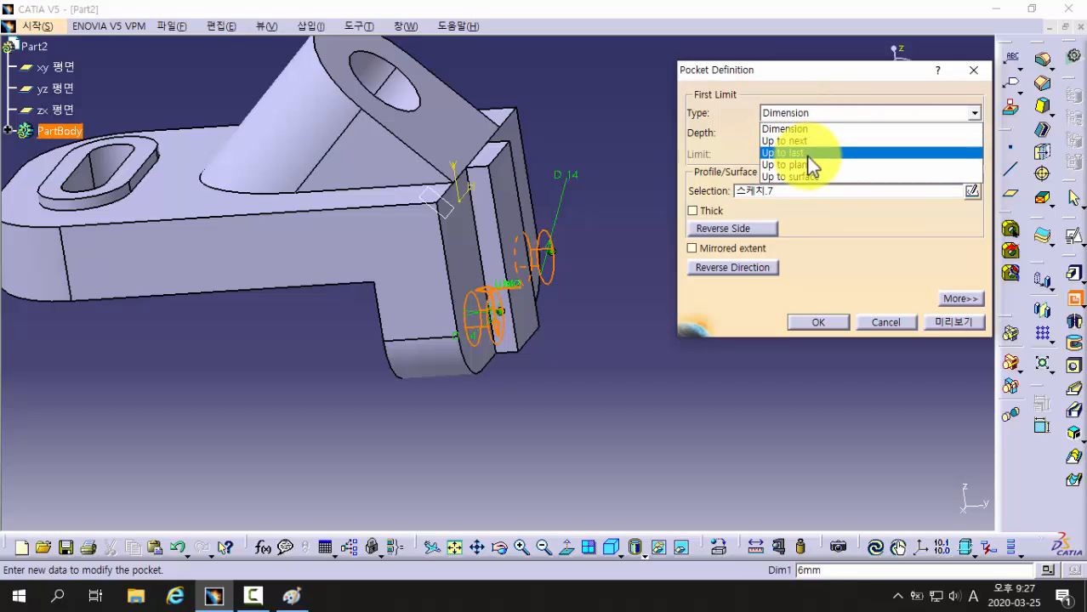
{"action": "left_click", "coordinate": [808, 154]}
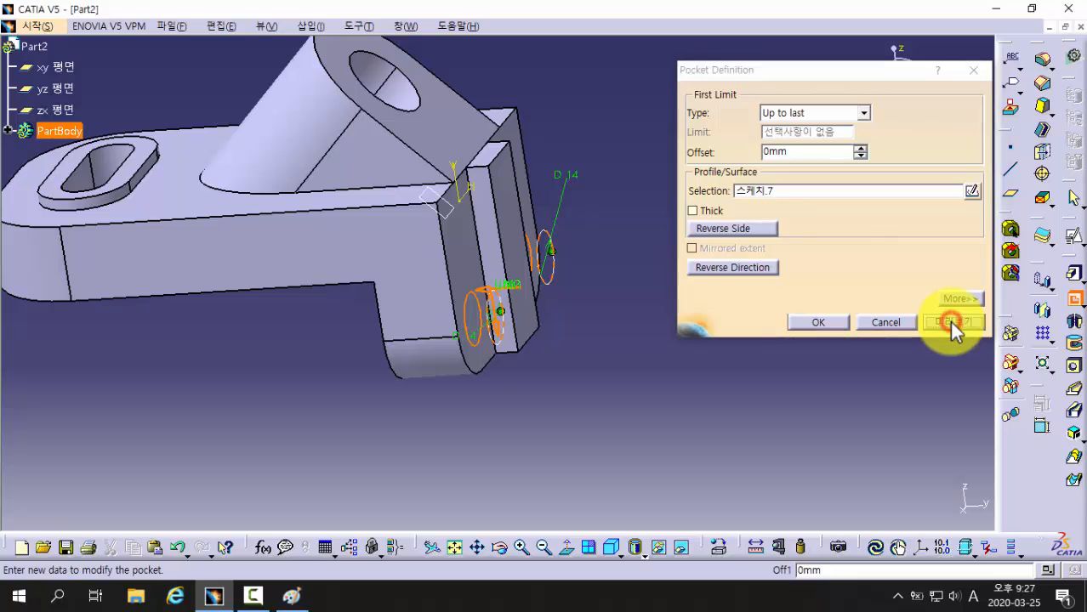
{"action": "left_click", "coordinate": [814, 322]}
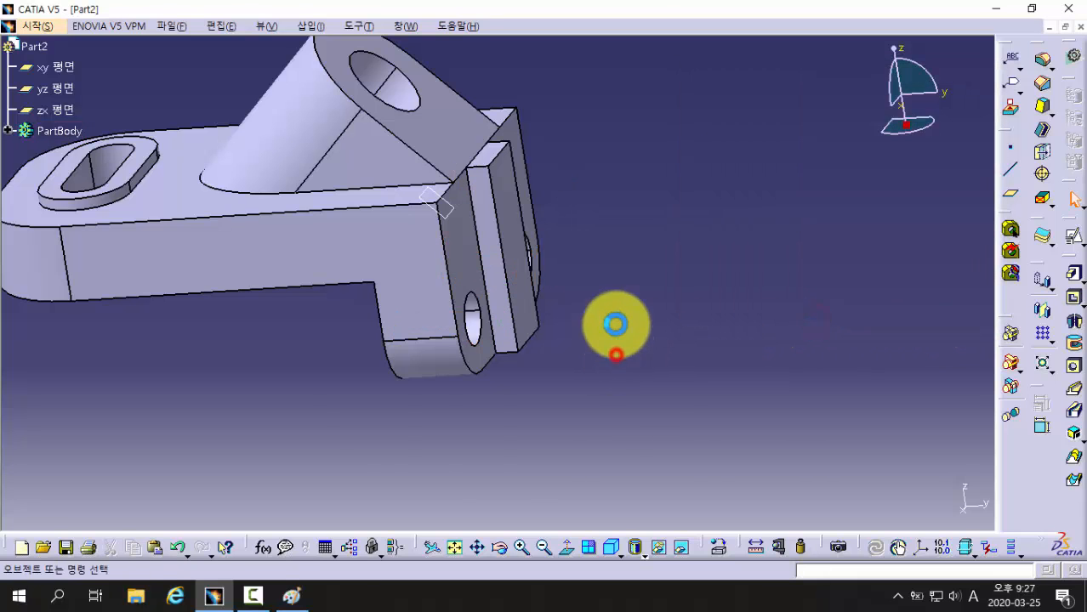
Display the whole bracket in the isometric view to check the two end-face holes.
{"action": "middle_click_drag", "start_coordinate": [614, 322], "coordinate": [476, 402]}
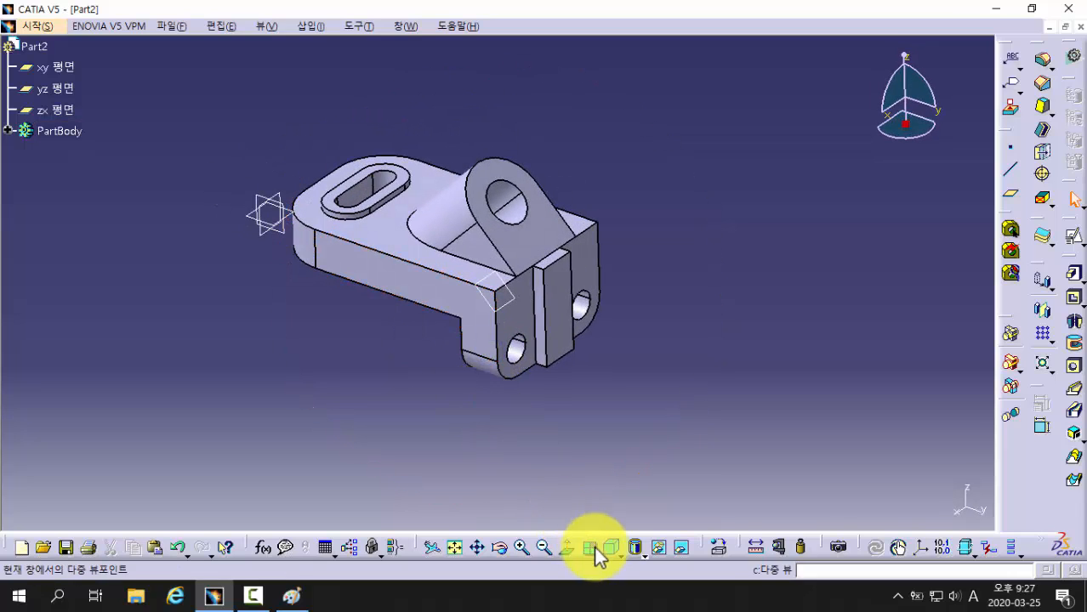
{"action": "left_click", "coordinate": [609, 551]}
{"action": "mouse_move", "coordinate": [461, 365]}
{"action": "middle_mouse_down"}
{"action": "mouse_move", "coordinate": [470, 388]}
{"action": "mouse_move", "coordinate": [468, 361]}
{"action": "middle_mouse_up"}
{"action": "right_click", "coordinate": [471, 387]}
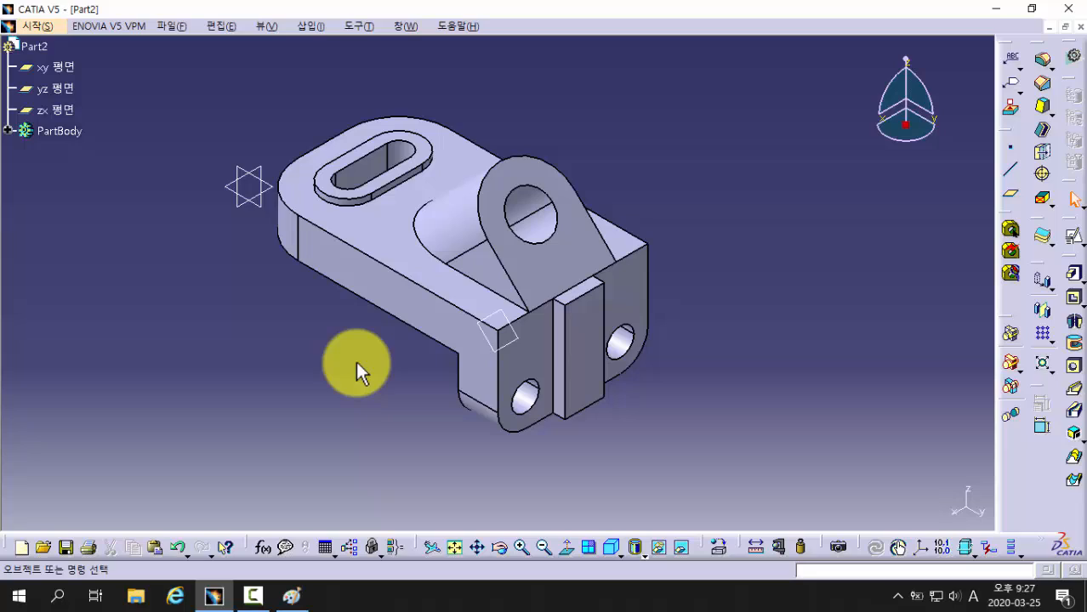